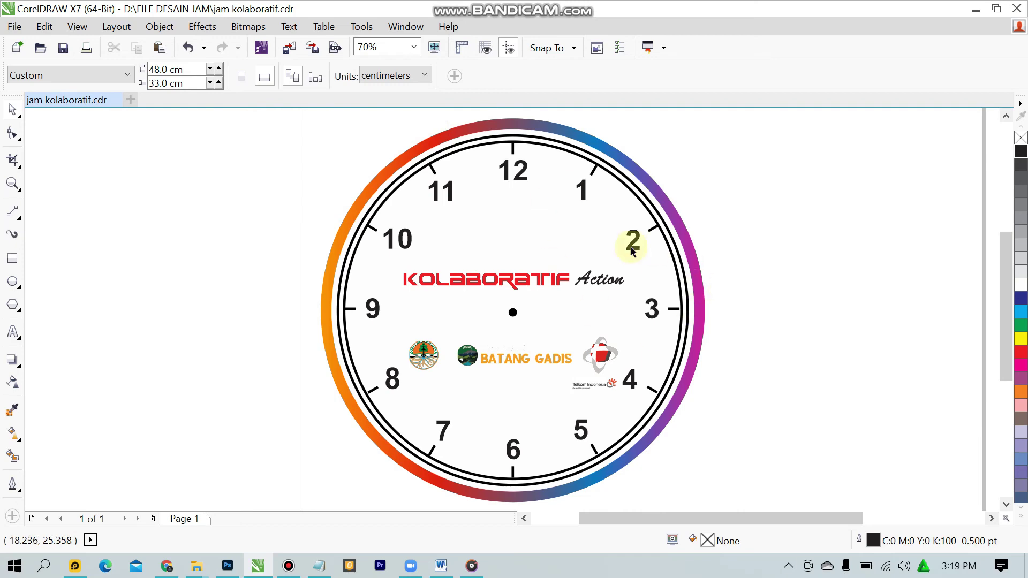
- Start a new document with its units in centimeters, 48 cm wide and 33 cm high
{"action": "scroll", "coordinate": [572, 343], "scroll_direction": "down", "scroll_amount": 2}
{"action": "scroll", "coordinate": [569, 337], "scroll_direction": "up", "scroll_amount": 2}
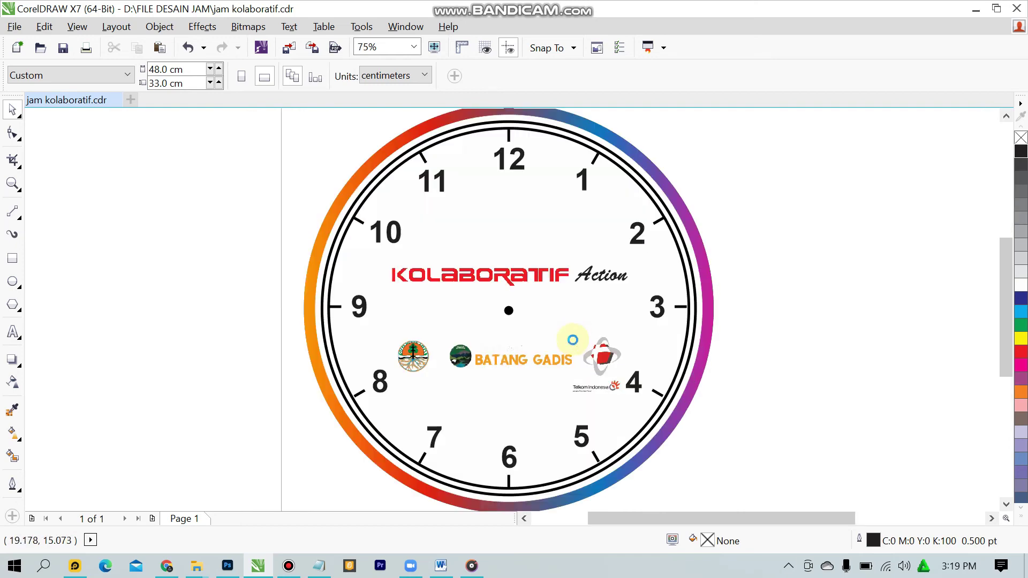
{"action": "scroll", "coordinate": [566, 326], "scroll_direction": "down", "scroll_amount": 2}
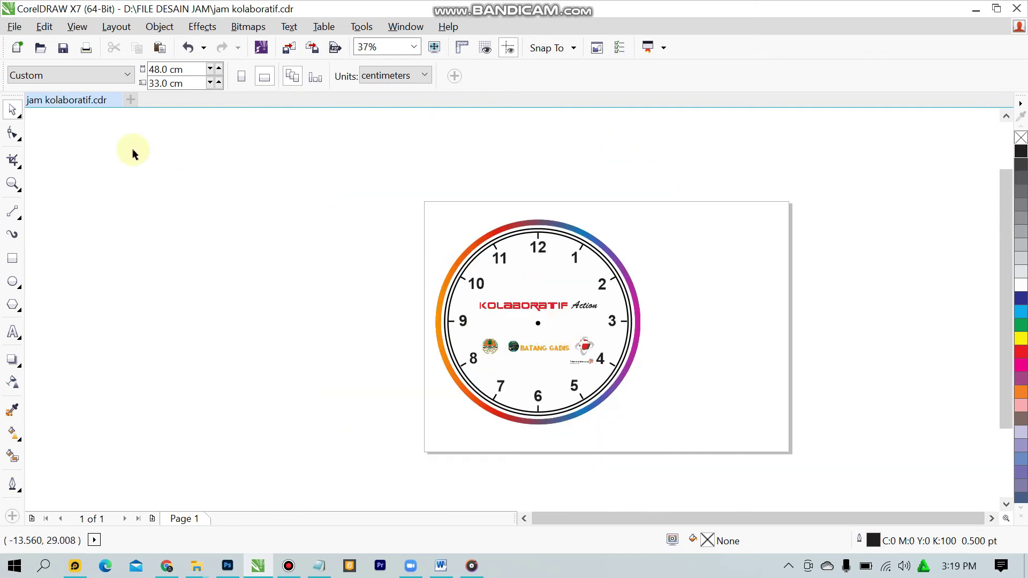
{"action": "left_click", "coordinate": [13, 28]}
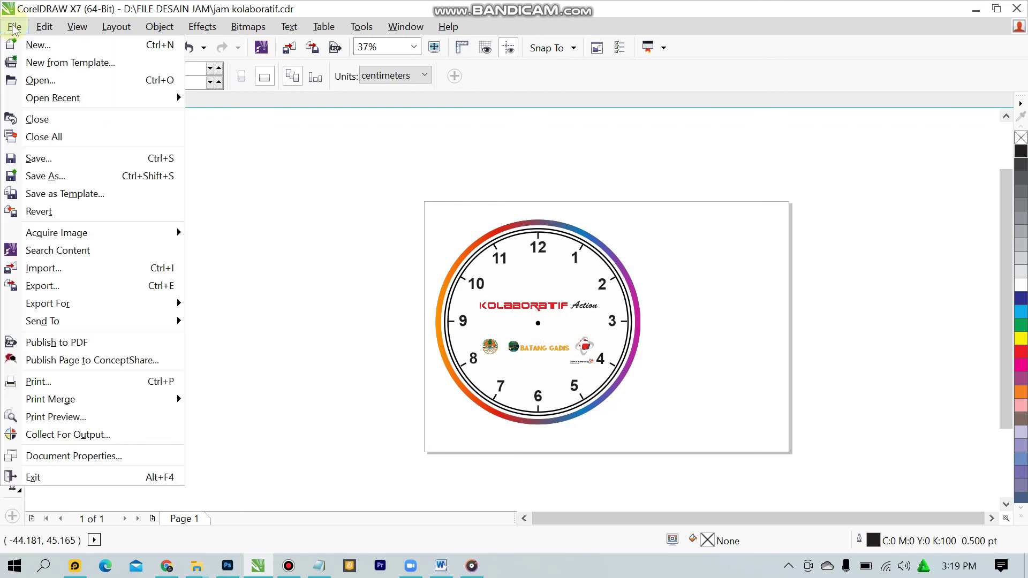
{"action": "left_click", "coordinate": [37, 45]}
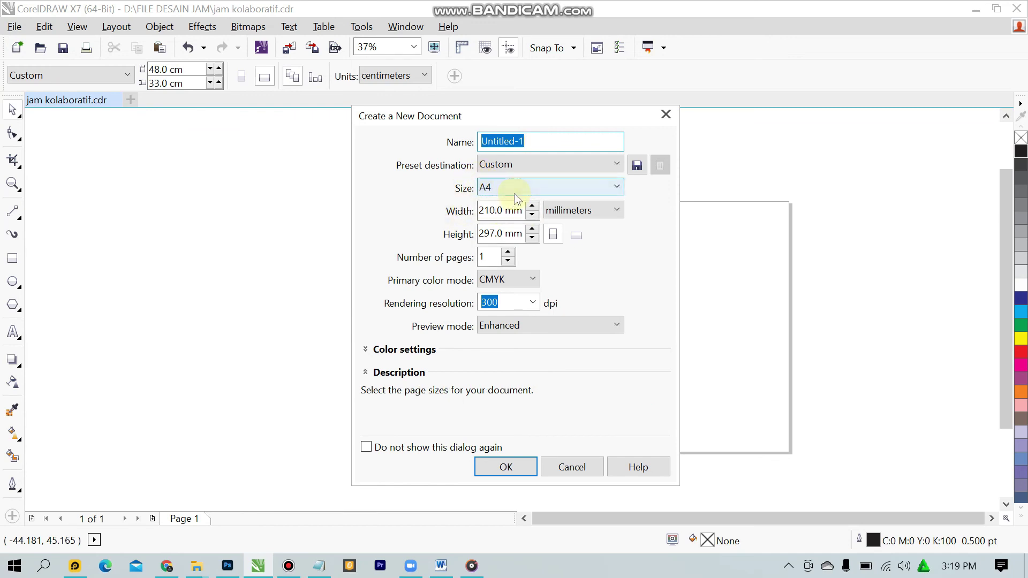
{"action": "left_click", "coordinate": [569, 210]}
{"action": "left_click", "coordinate": [570, 360]}
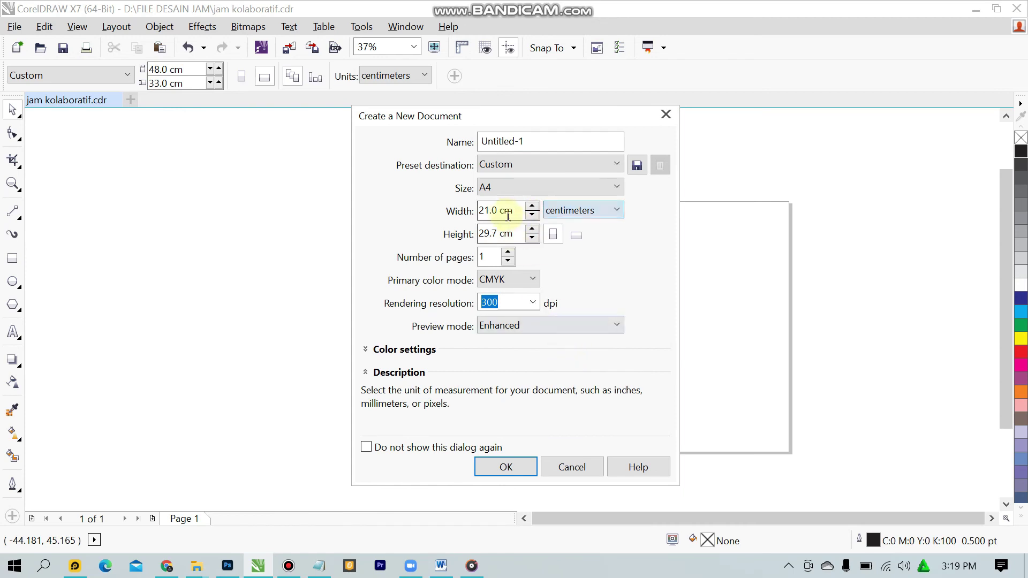
{"action": "left_click_drag", "start_coordinate": [520, 210], "coordinate": [410, 217]}
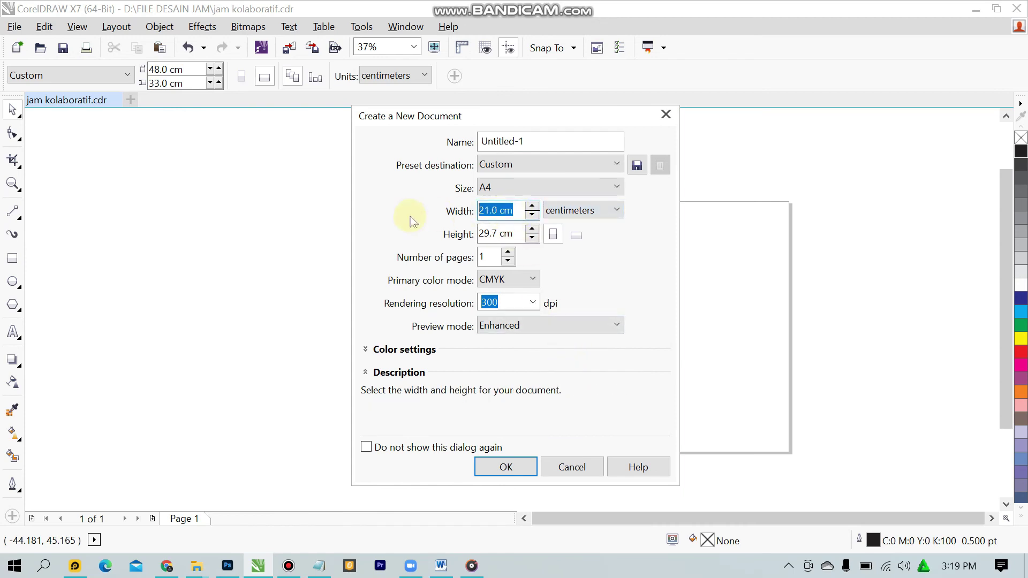
{"action": "type", "text": "48"}
{"action": "key", "text": "Tab"}
{"action": "type", "text": "3"}
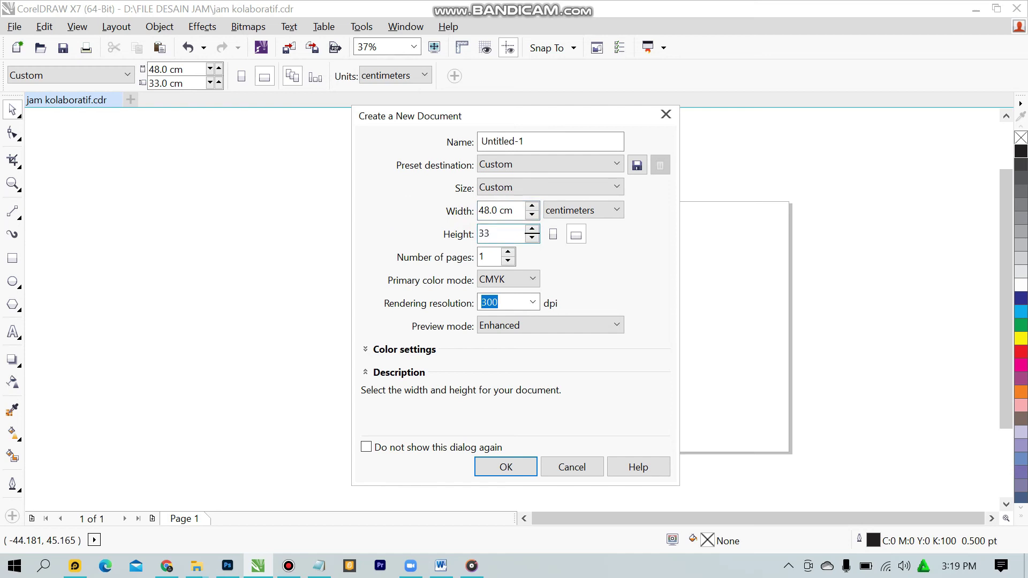
- Choose CMYK as the primary color mode, keep 300 dpi rendering resolution, and create the document
{"action": "left_click", "coordinate": [628, 285]}
{"action": "left_click", "coordinate": [520, 285]}
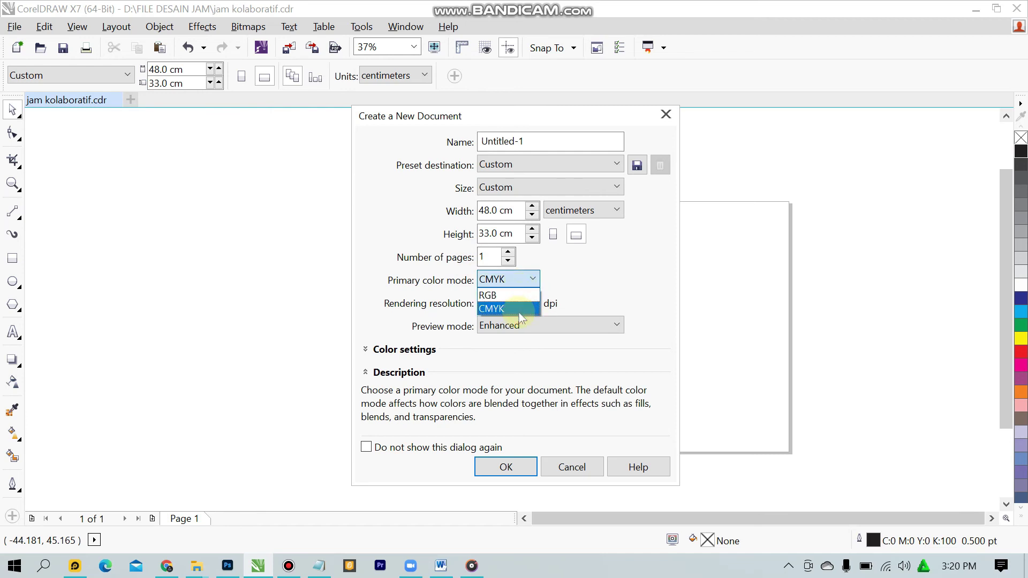
{"action": "left_click", "coordinate": [519, 313]}
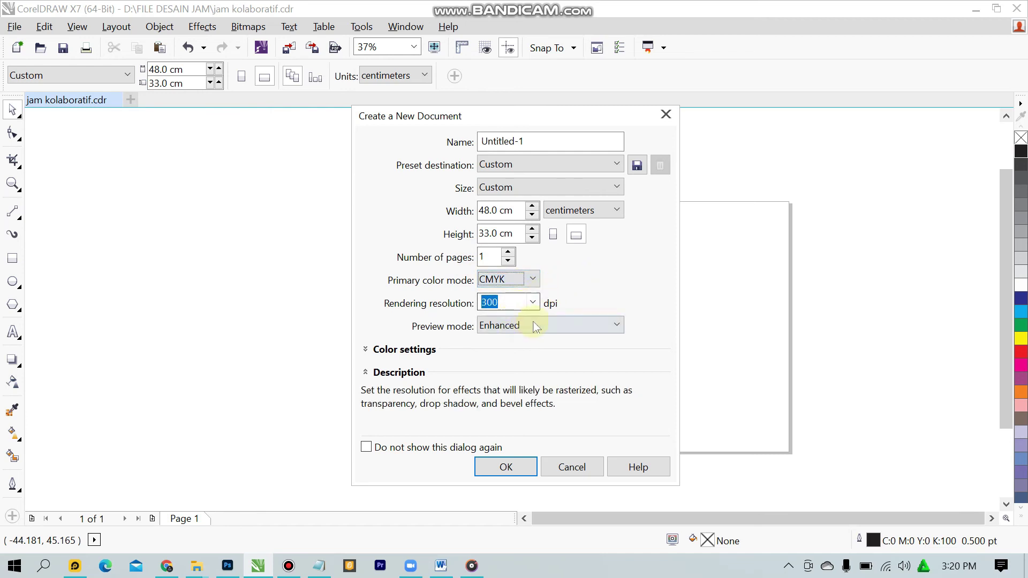
{"action": "left_click", "coordinate": [516, 302]}
{"action": "left_click", "coordinate": [524, 467]}
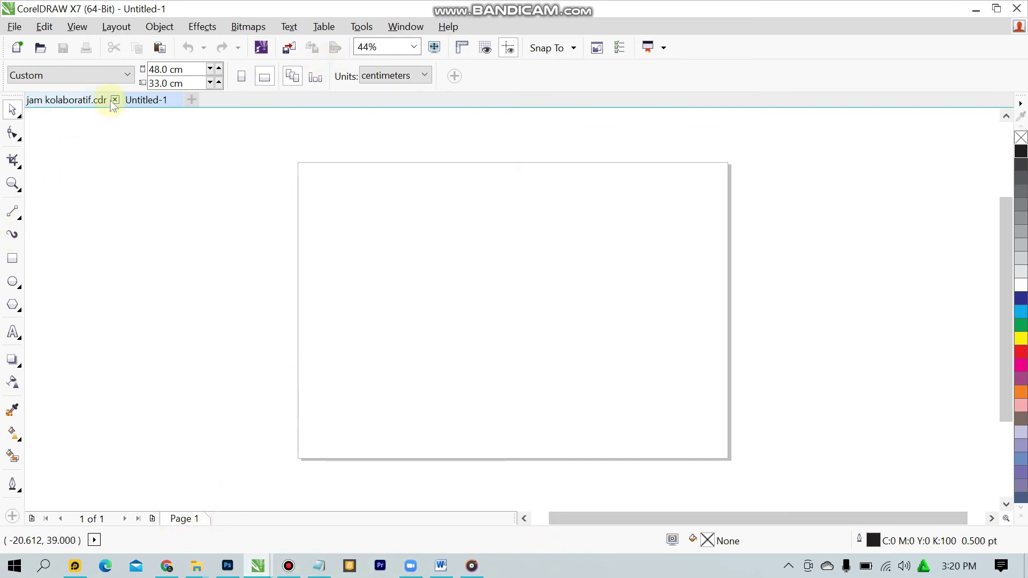
- Copy the outer orange-to-magenta gradient circle from jam kolaboratif.cdr and paste it into Untitled-1
{"action": "left_click", "coordinate": [105, 107]}
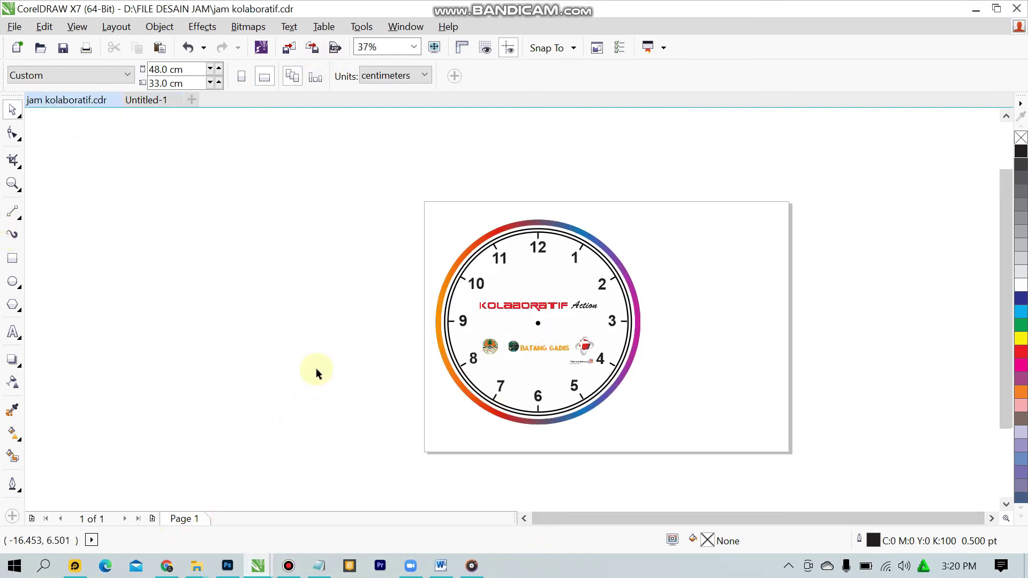
{"action": "scroll", "coordinate": [538, 213], "scroll_direction": "up", "scroll_amount": 3}
{"action": "left_click", "coordinate": [536, 239]}
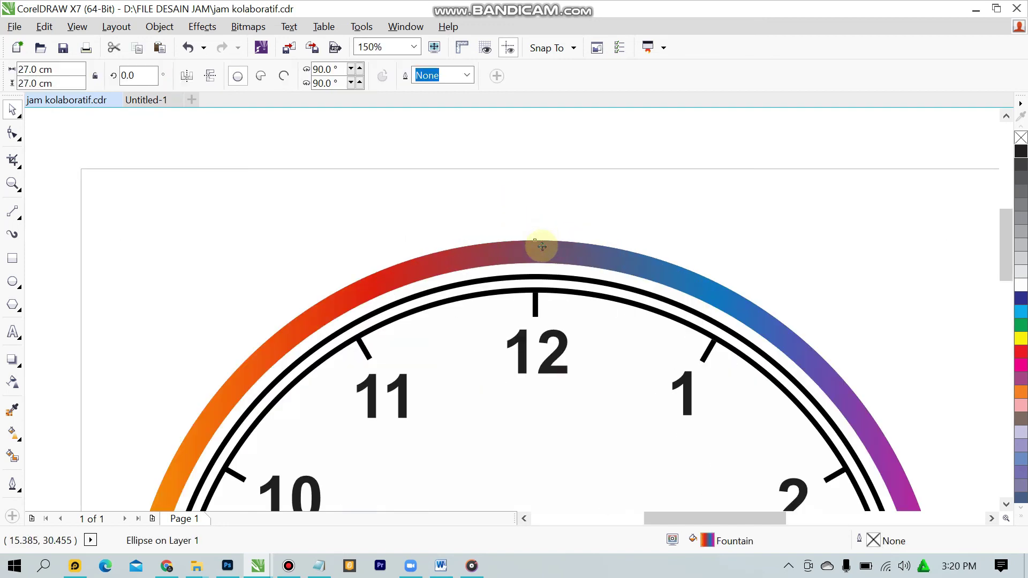
{"action": "left_click_drag", "start_coordinate": [539, 241], "coordinate": [478, 222]}
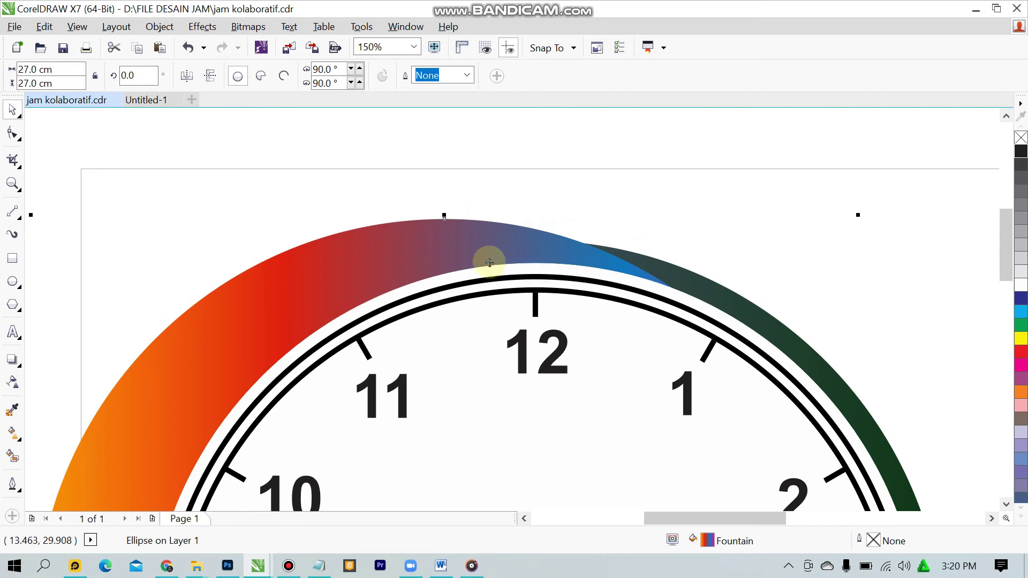
{"action": "key", "text": "ctrl+z"}
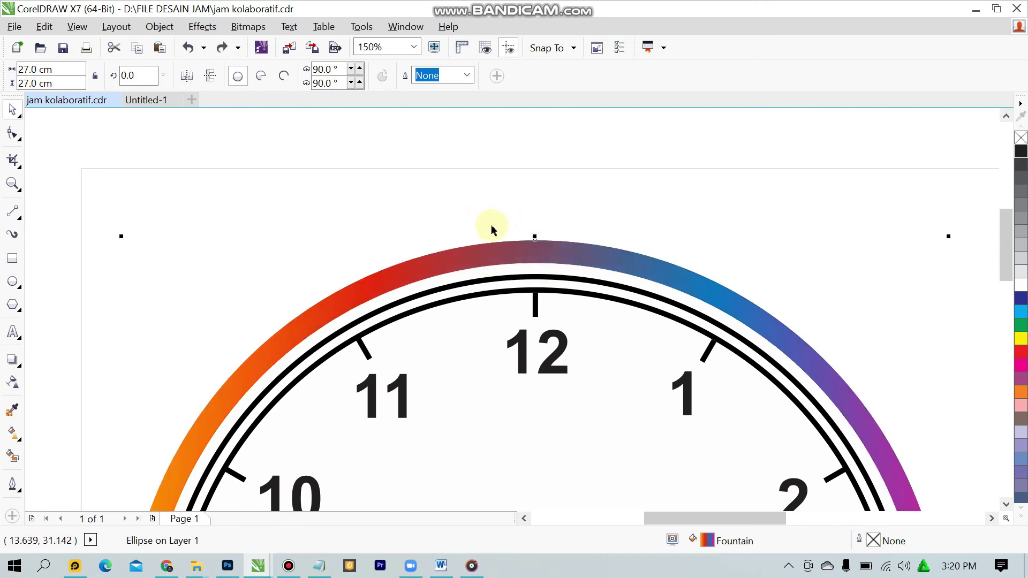
{"action": "left_click", "coordinate": [161, 101]}
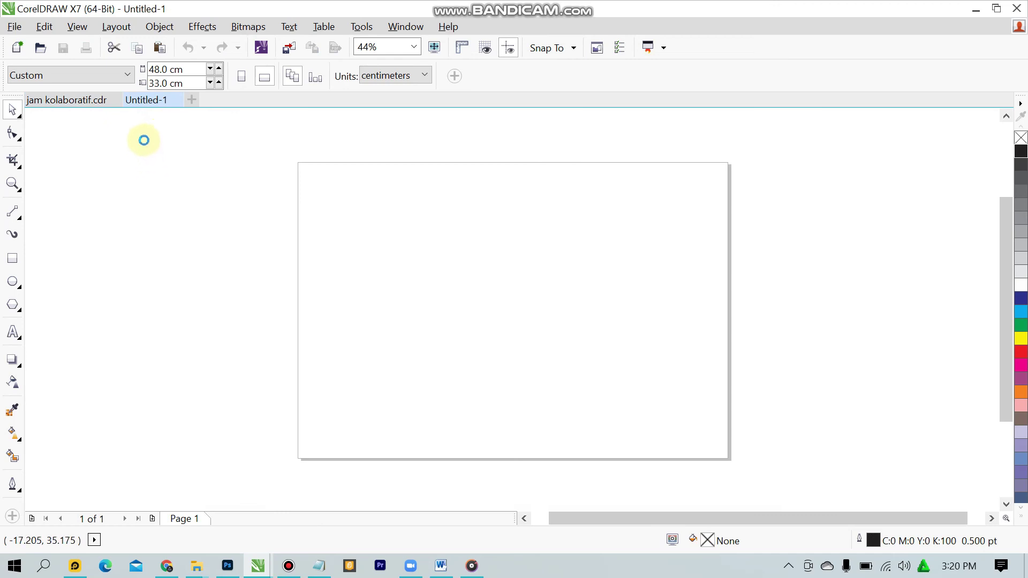
{"action": "left_click", "coordinate": [112, 140]}
- Try copying the dark gradient circle beneath the clock's colored rim into Untitled-1, and undo the move of the rim circle in jam kolaboratif.cdr
{"action": "left_click", "coordinate": [74, 100]}
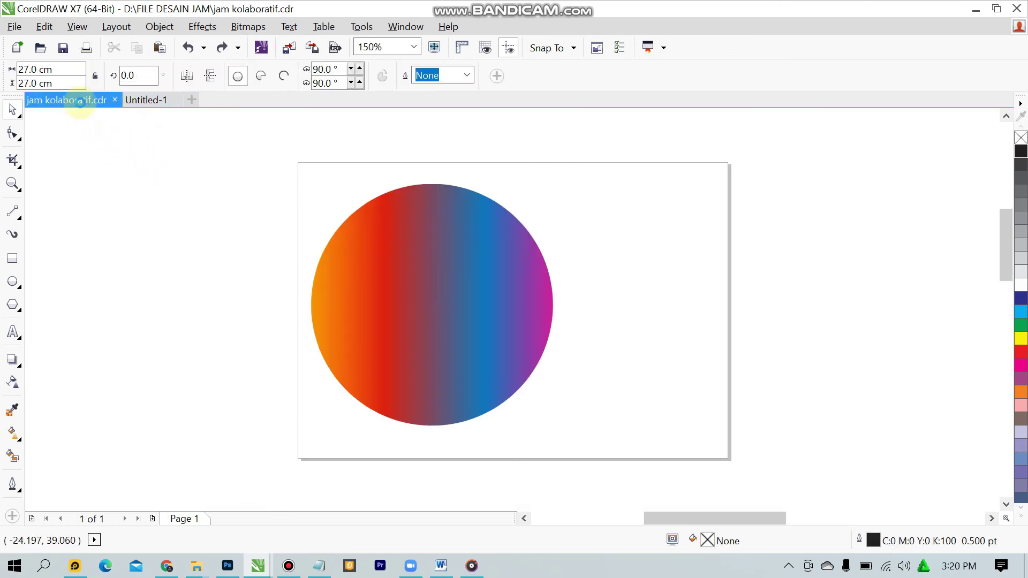
{"action": "key", "text": "ctrl+v"}
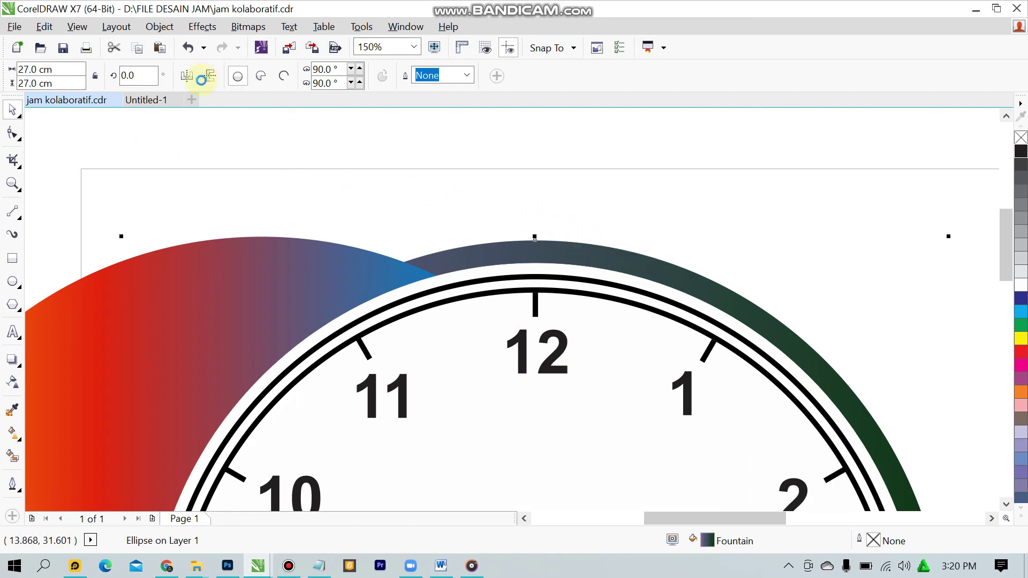
{"action": "left_click", "coordinate": [130, 101]}
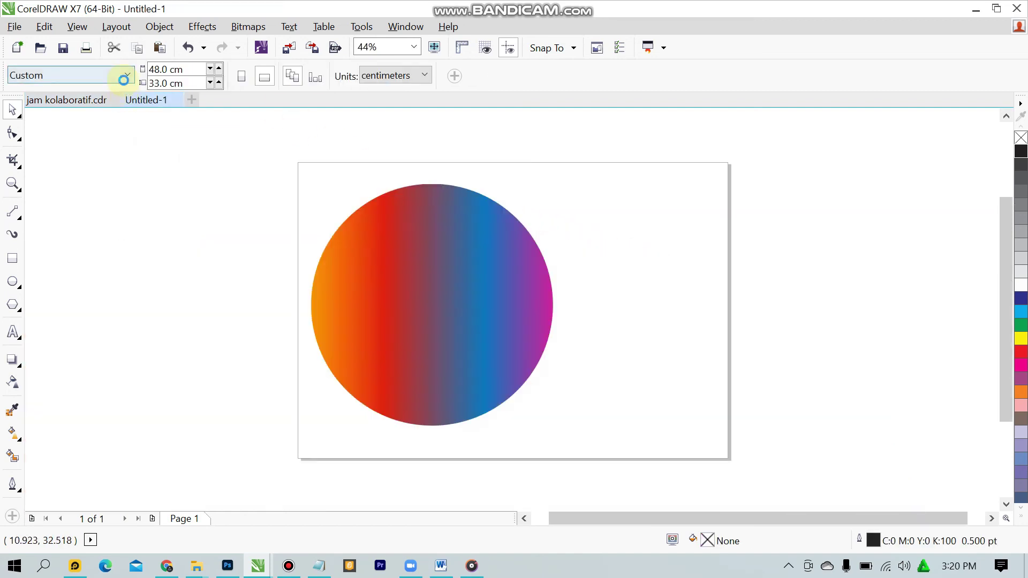
{"action": "key", "text": "ctrl+v"}
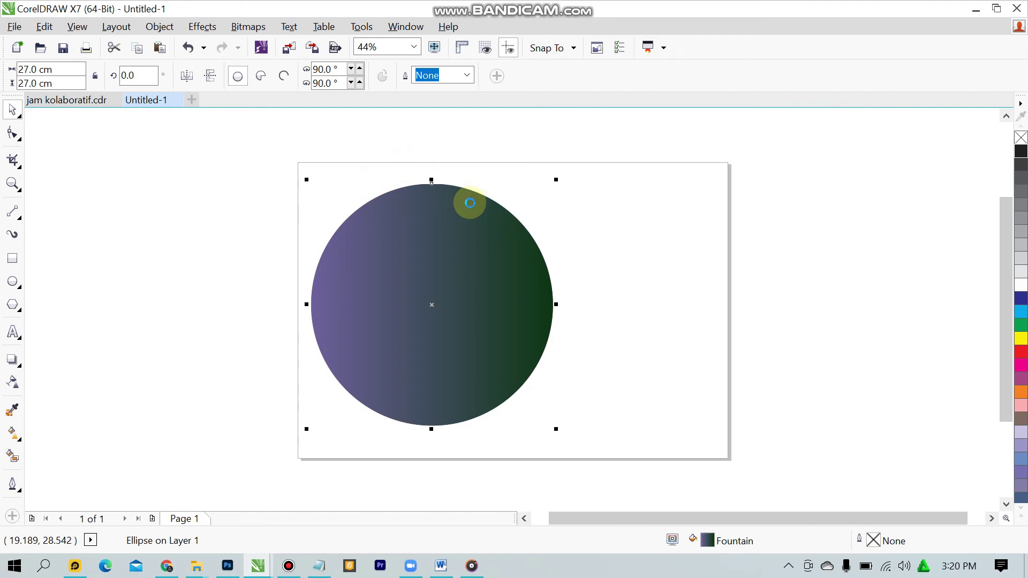
{"action": "left_click", "coordinate": [94, 104]}
{"action": "key", "text": "ctrl+z"}
- Select the white circle just inside the clock's gradient rim in jam kolaboratif.cdr and copy its width value
{"action": "scroll", "coordinate": [439, 246], "scroll_direction": "down", "scroll_amount": 5}
{"action": "scroll", "coordinate": [506, 263], "scroll_direction": "up", "scroll_amount": 3}
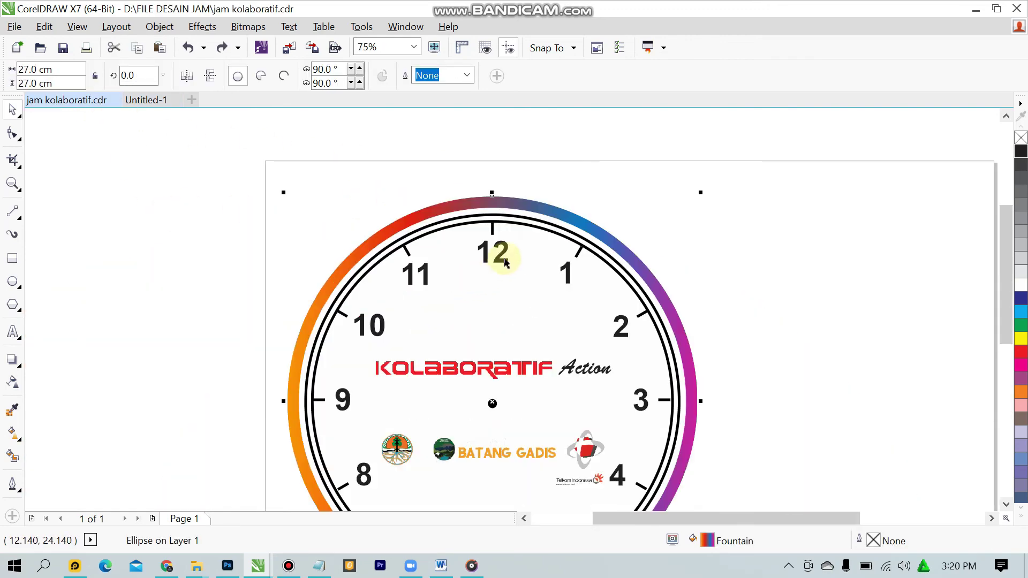
{"action": "left_click", "coordinate": [507, 212]}
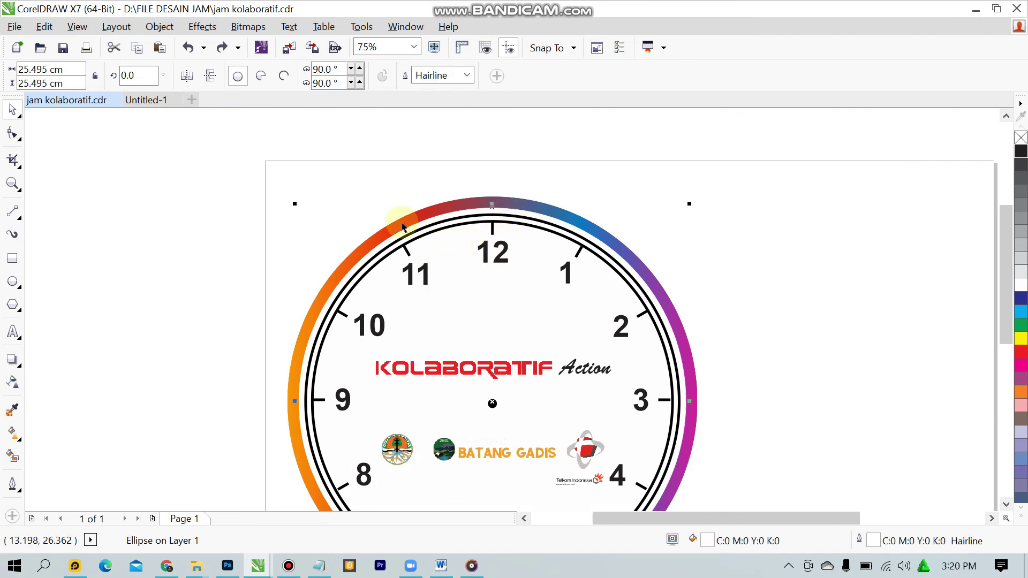
{"action": "left_click", "coordinate": [85, 70]}
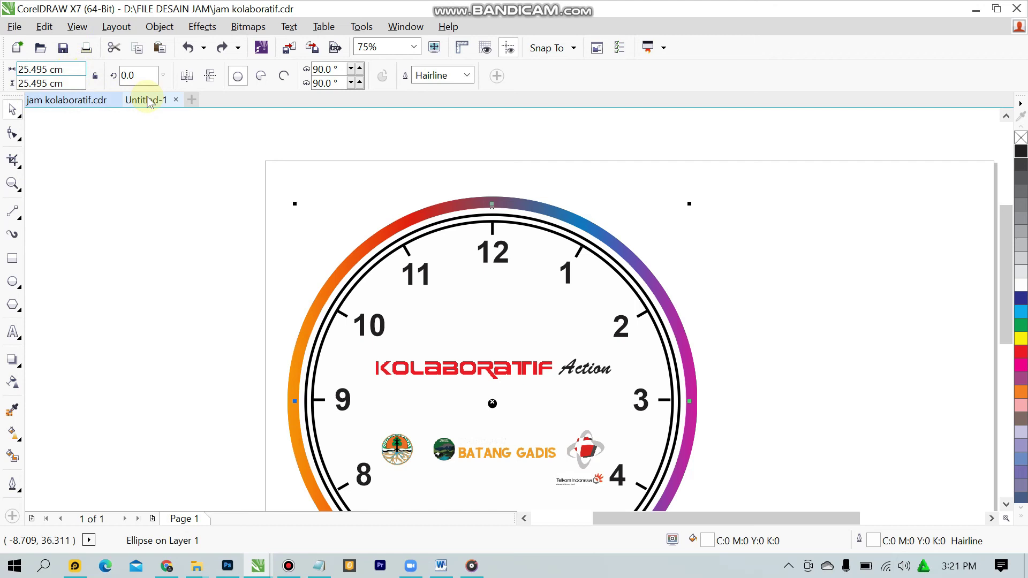
{"action": "key", "text": "ctrl+a"}
{"action": "key", "text": "ctrl+c"}
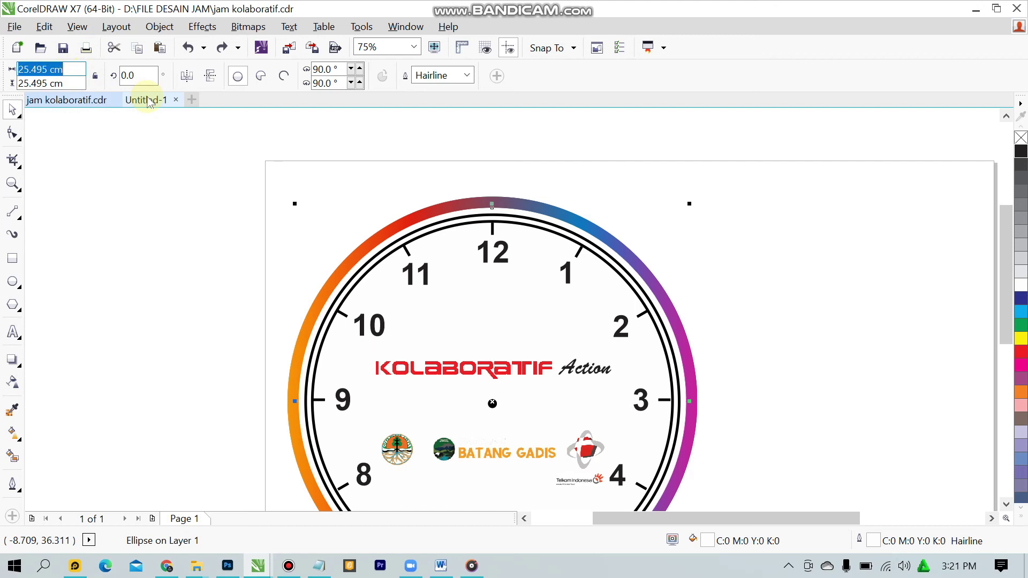
- Draw an ellipse about 10 cm wide and 12.1 cm high beside the page in Untitled-1
{"action": "left_click", "coordinate": [149, 102]}
{"action": "left_click", "coordinate": [214, 422]}
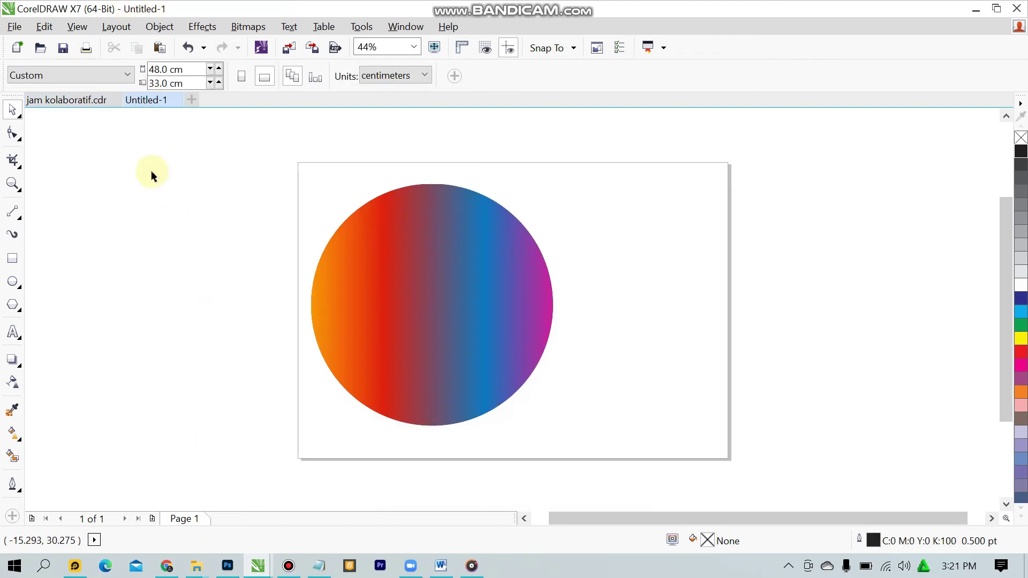
{"action": "left_click", "coordinate": [21, 281]}
{"action": "left_click_drag", "start_coordinate": [119, 266], "coordinate": [208, 368]}
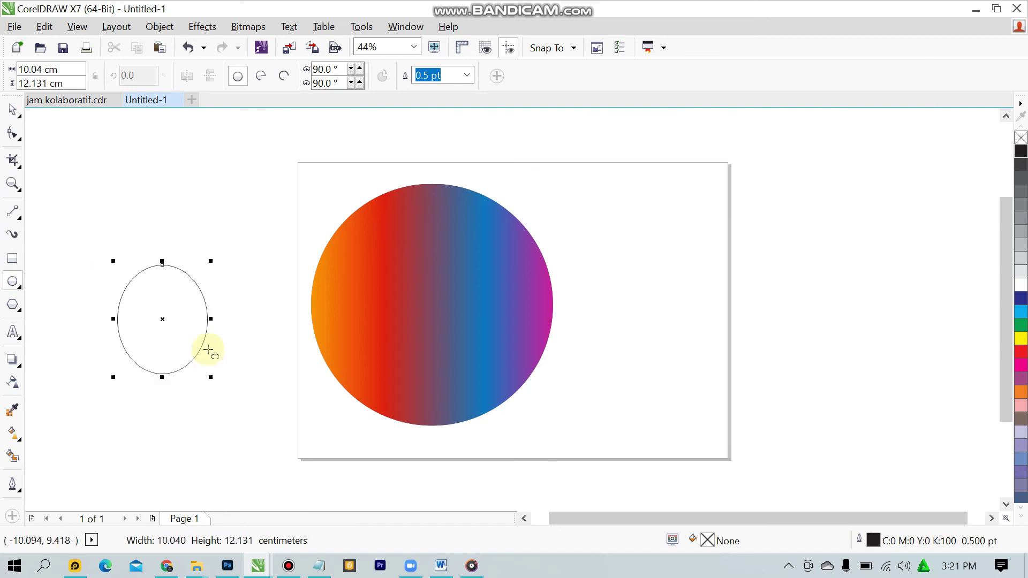
- Set both the width and the height of the new ellipse to the copied value of 25.495 cm
{"action": "double_click", "coordinate": [30, 69]}
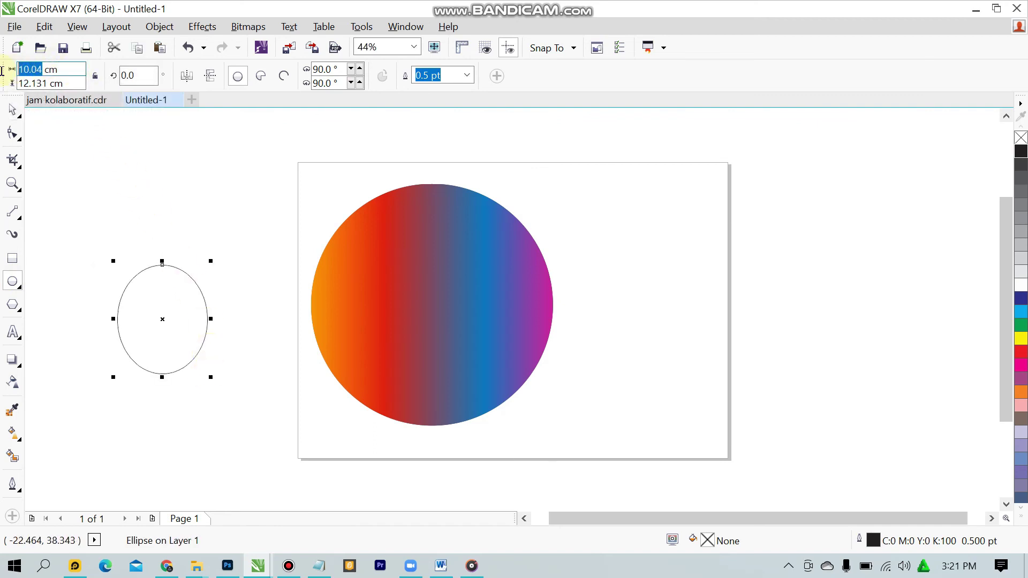
{"action": "key", "text": "ctrl+v"}
{"action": "key", "text": "ctrl+a"}
{"action": "key", "text": "ctrl+v"}
{"action": "key", "text": "Tab"}
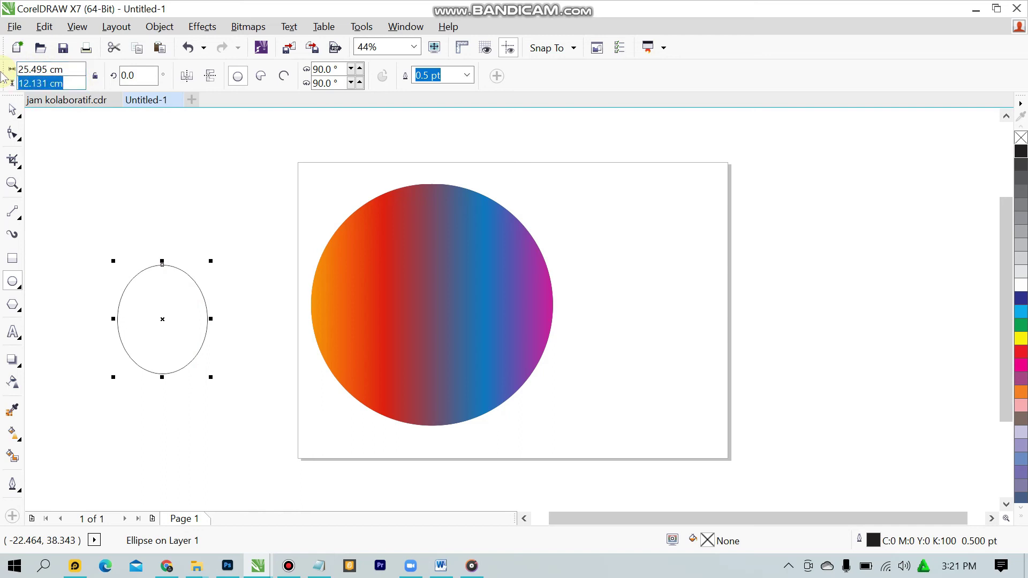
{"action": "key", "text": "ctrl+v"}
{"action": "key", "text": "Return"}
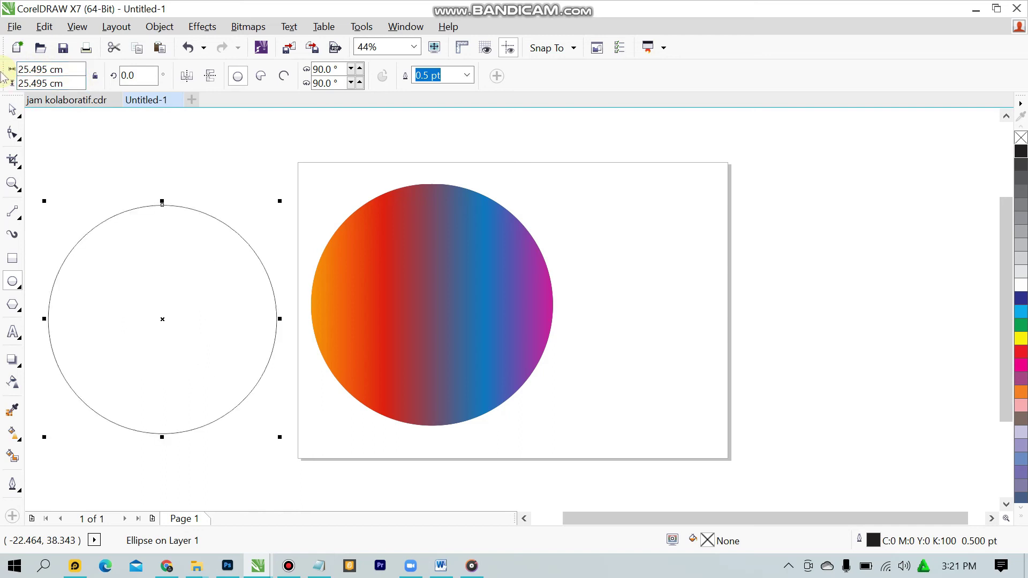
- Move the 25.495 cm circle so it overlaps the gradient circle and give it a white fill and white outline
{"action": "left_click", "coordinate": [11, 110]}
{"action": "left_click_drag", "start_coordinate": [176, 265], "coordinate": [318, 248]}
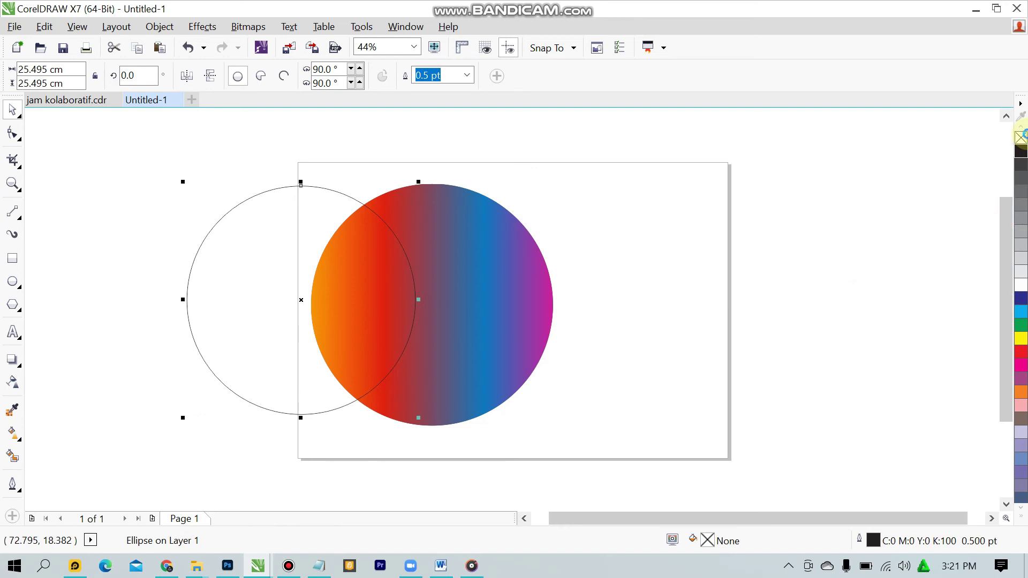
{"action": "right_click", "coordinate": [1021, 137]}
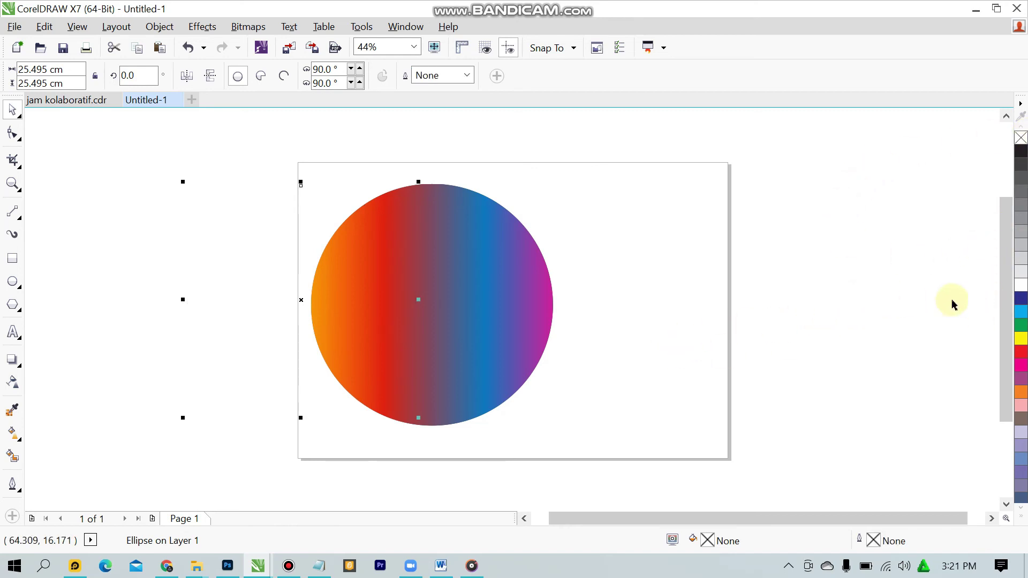
{"action": "left_click", "coordinate": [1021, 285]}
{"action": "right_click", "coordinate": [1021, 285]}
{"action": "mouse_move", "coordinate": [312, 287]}
{"action": "left_mouse_down"}
{"action": "mouse_move", "coordinate": [442, 291]}
{"action": "mouse_move", "coordinate": [307, 291]}
{"action": "left_mouse_up"}
{"action": "left_click", "coordinate": [307, 291]}
{"action": "left_click", "coordinate": [341, 268]}
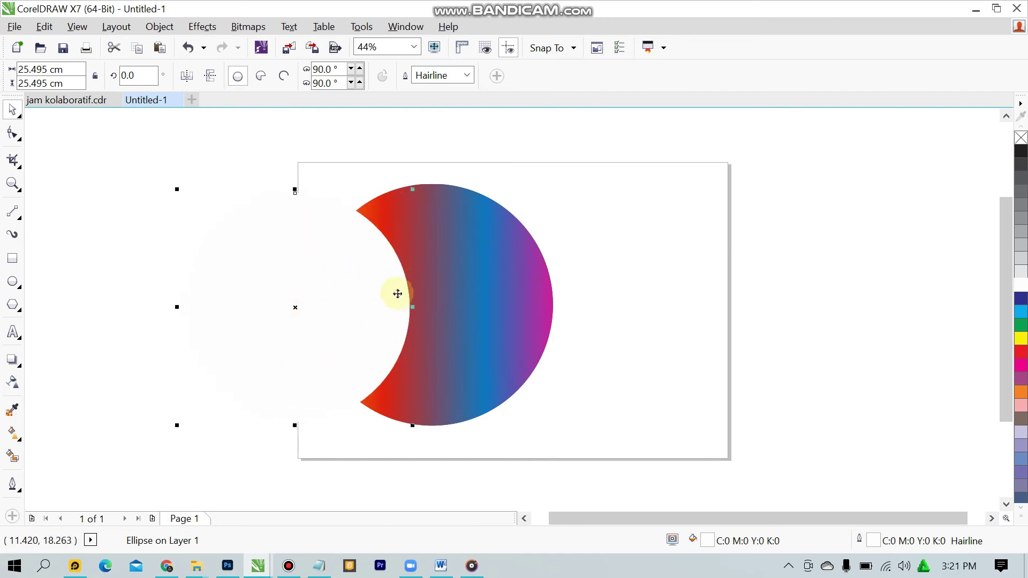
- Align the white circle to the gradient circle's center both horizontally and vertically to form a ring
{"action": "left_click", "coordinate": [515, 257], "text": "shift"}
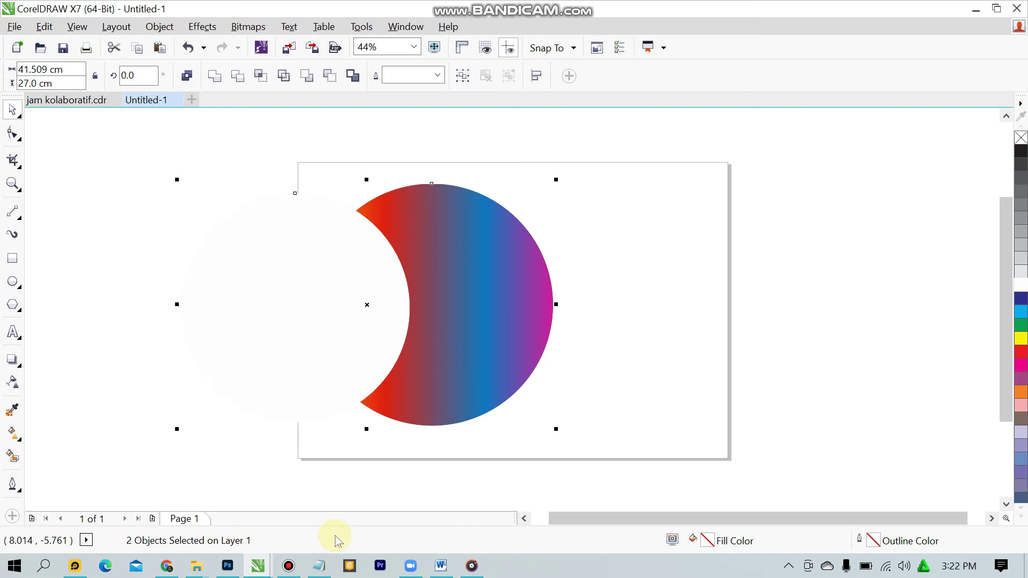
{"action": "key", "text": "c"}
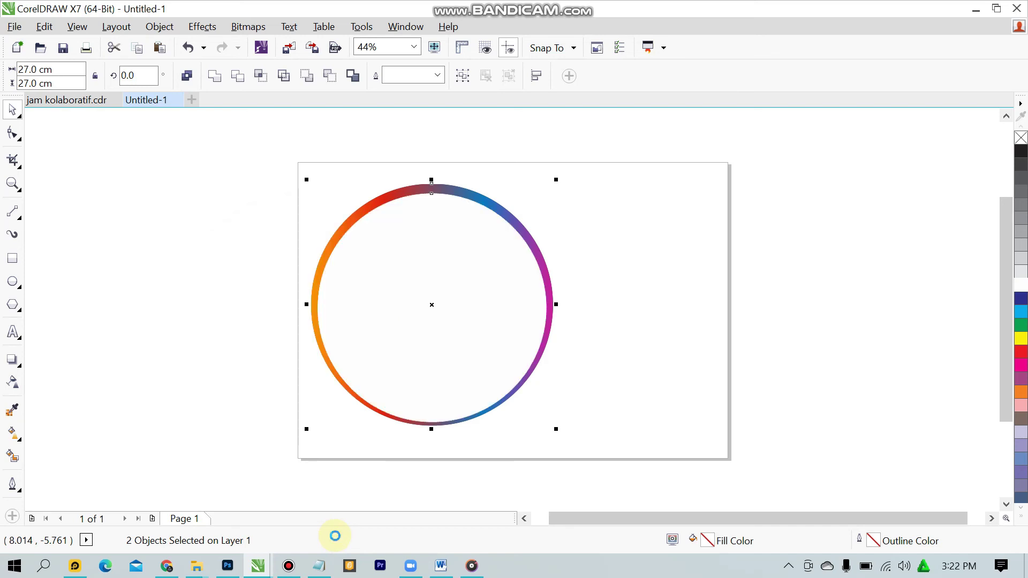
{"action": "key", "text": "e"}
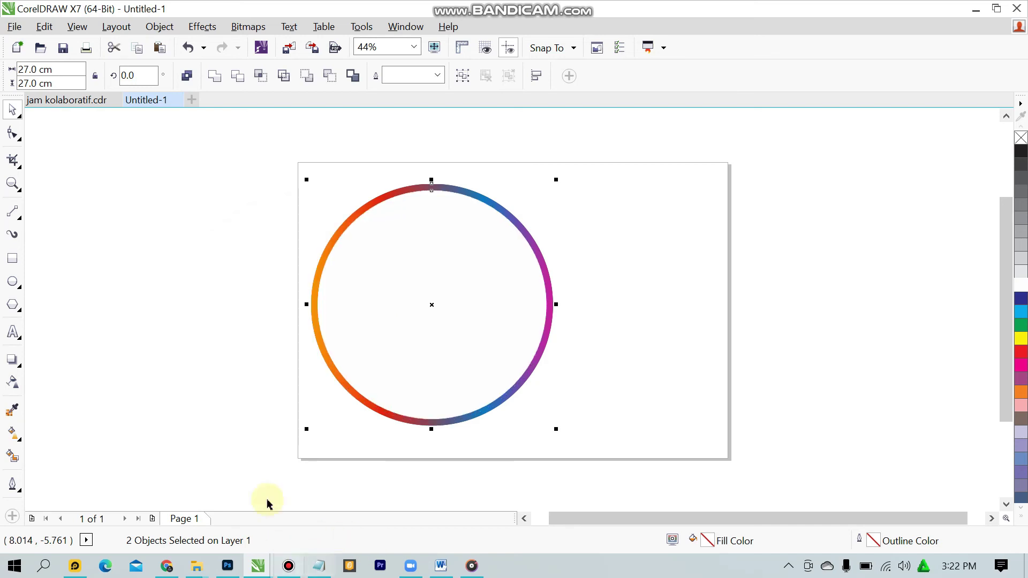
{"action": "left_click", "coordinate": [188, 392]}
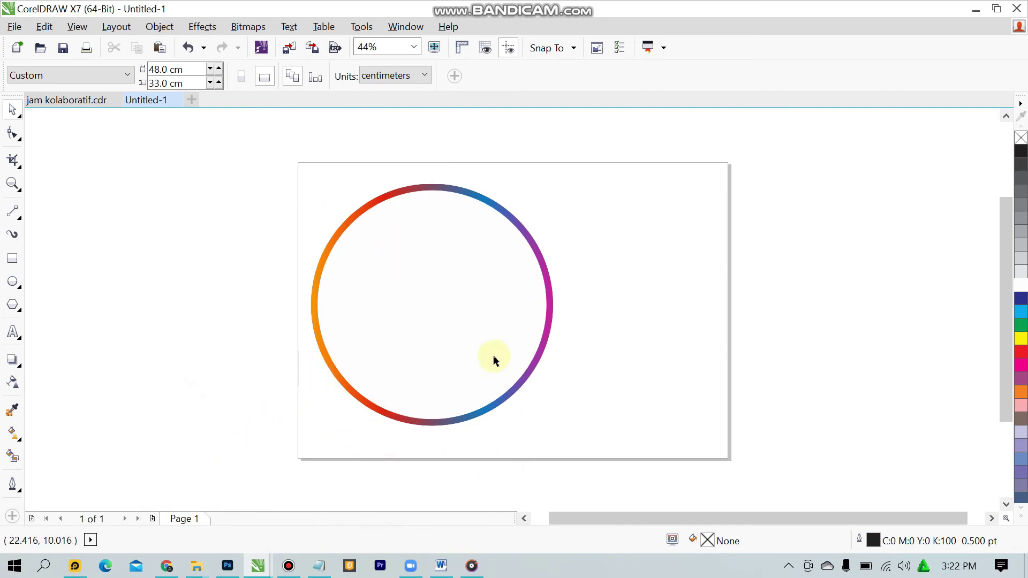
{"action": "key", "text": "shift+F12"}
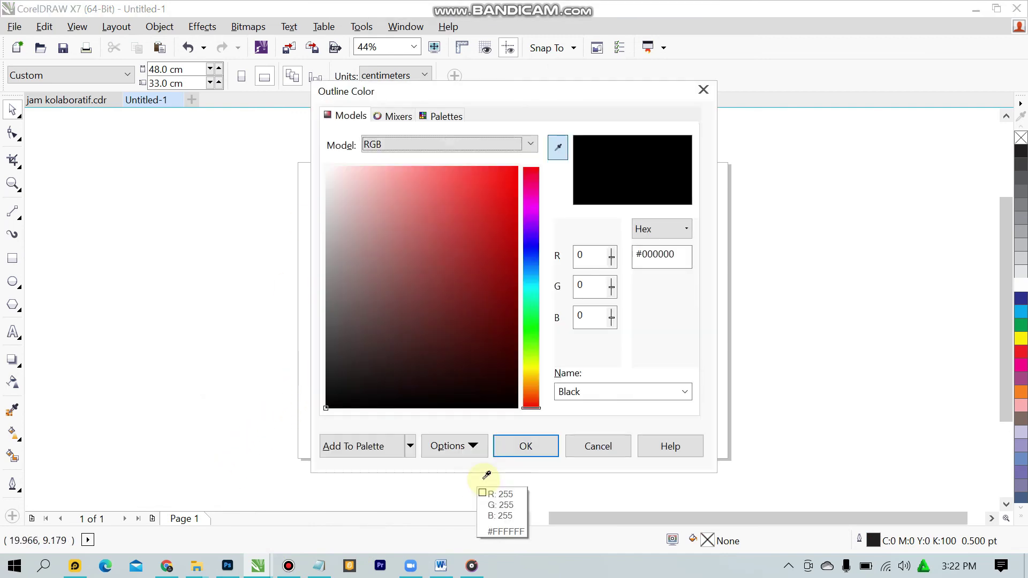
{"action": "left_click", "coordinate": [539, 457]}
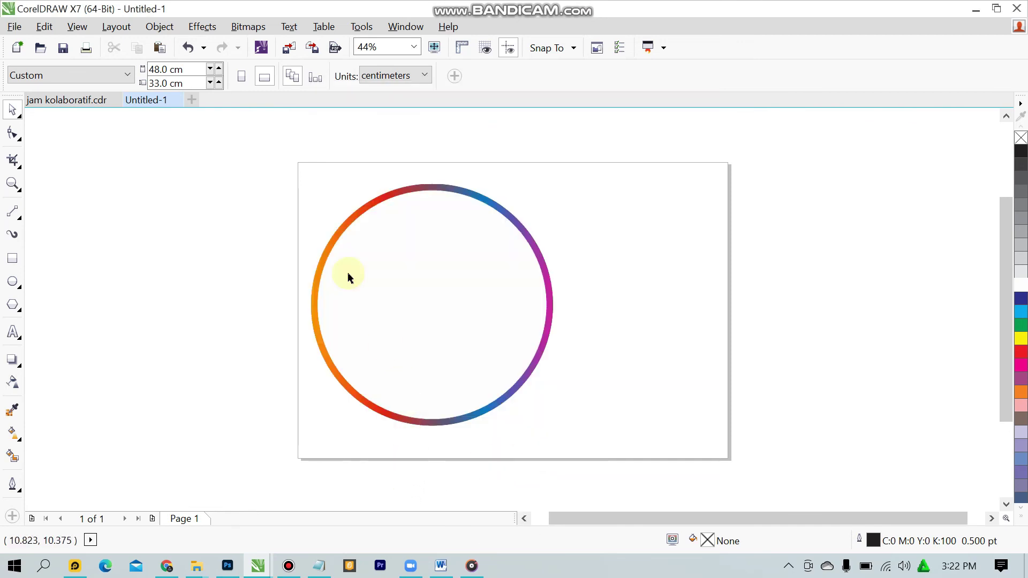
{"action": "left_click", "coordinate": [413, 47]}
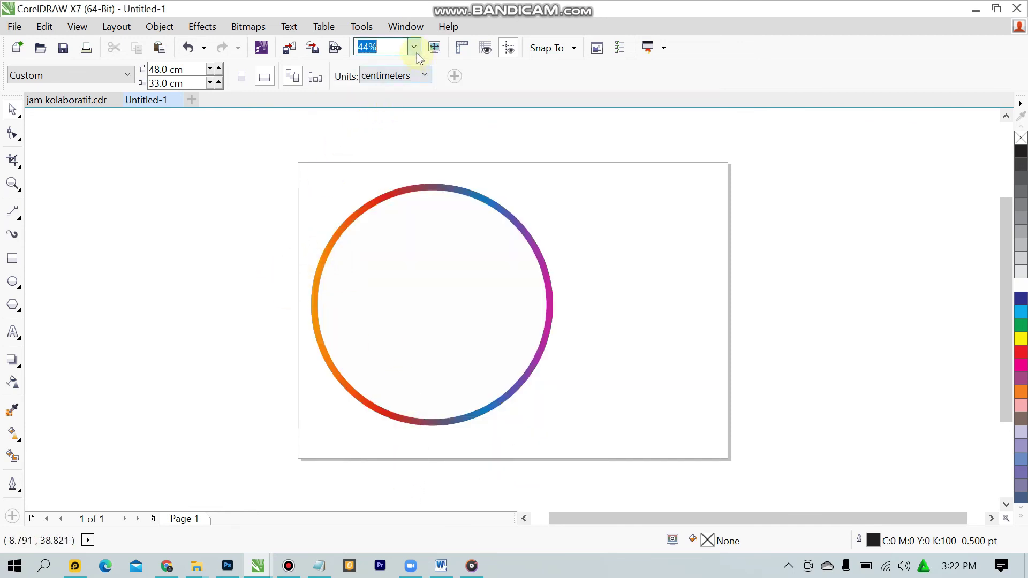
{"action": "left_click", "coordinate": [410, 64]}
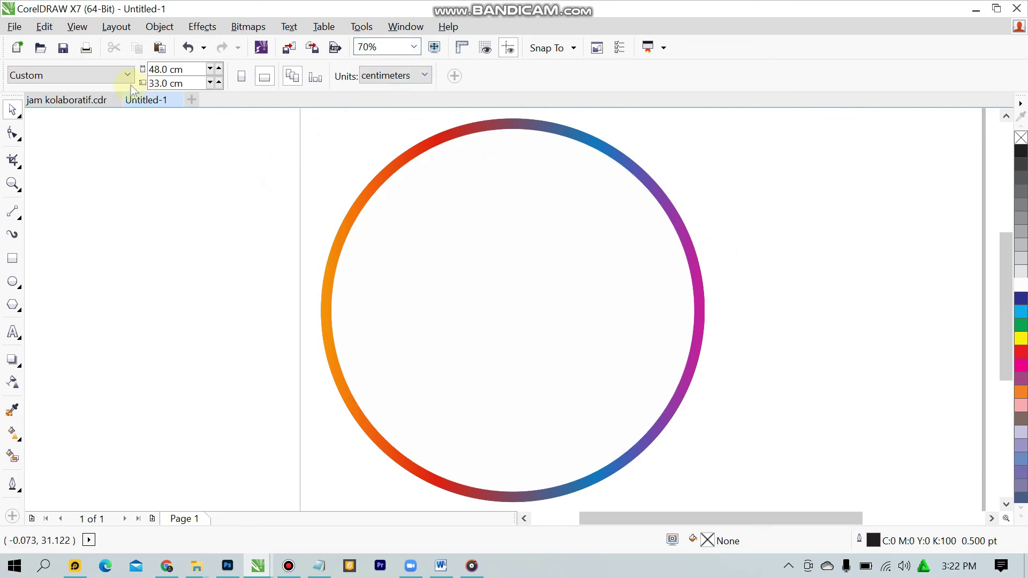
- Select the outer of the two black circles in jam kolaboratif.cdr and copy its width value
{"action": "left_click", "coordinate": [34, 105]}
{"action": "scroll", "coordinate": [501, 332], "scroll_direction": "down", "scroll_amount": 2}
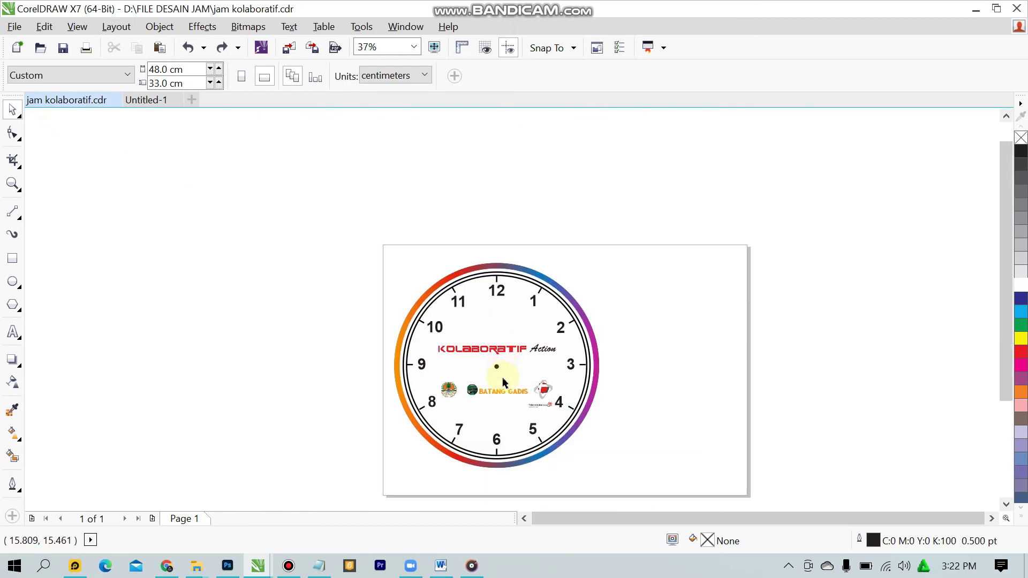
{"action": "scroll", "coordinate": [412, 356], "scroll_direction": "up", "scroll_amount": 2}
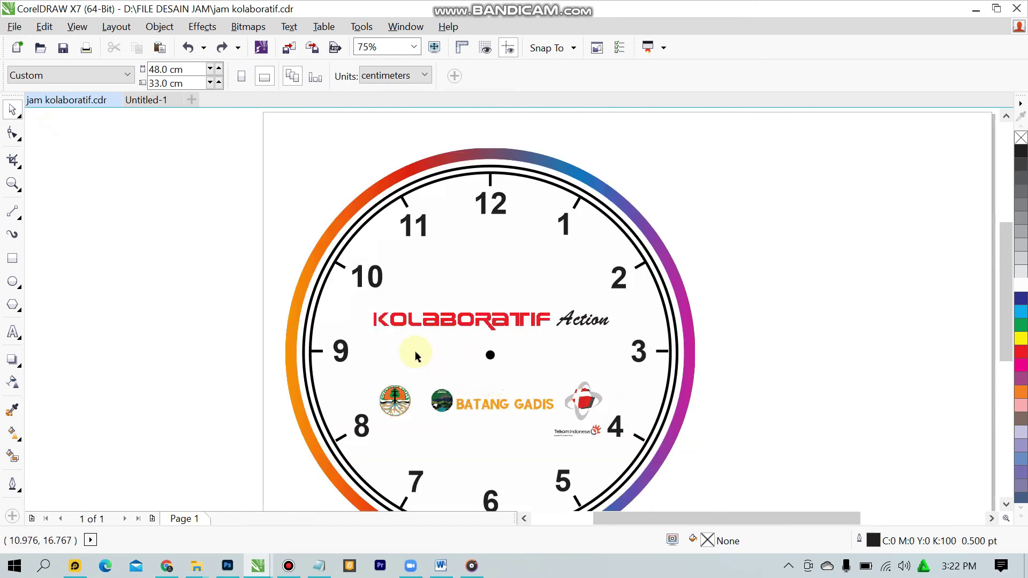
{"action": "left_click", "coordinate": [310, 312]}
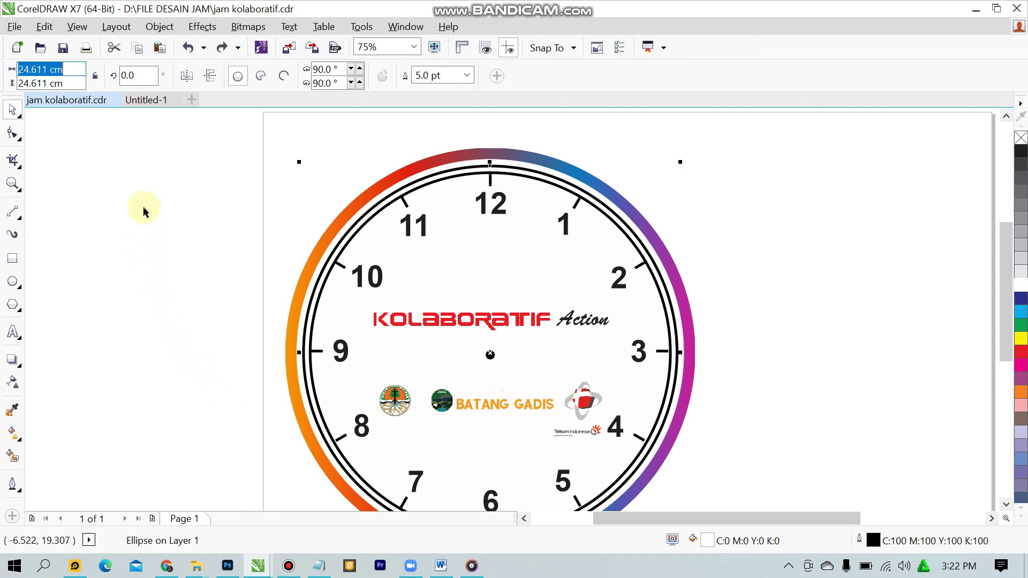
- Draw an ellipse about 9.2 cm wide and 9.9 cm high beside the page in Untitled-1
{"action": "left_click", "coordinate": [157, 102]}
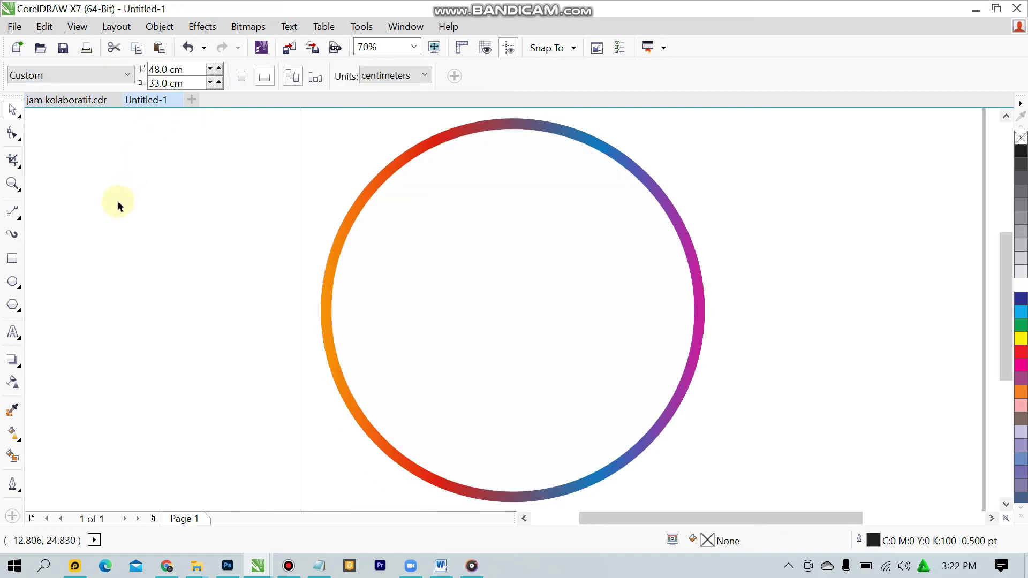
{"action": "left_click", "coordinate": [12, 285]}
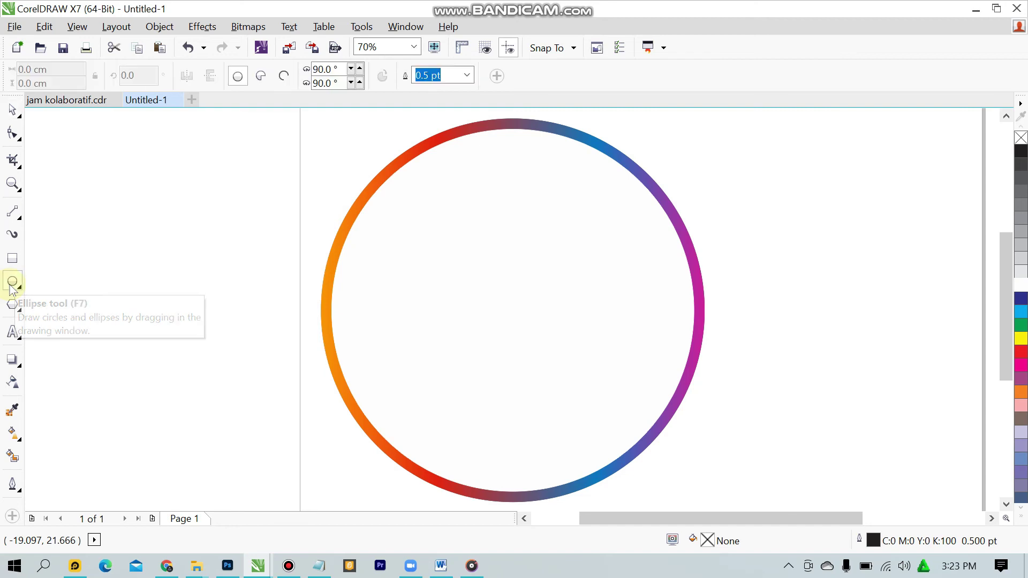
{"action": "mouse_move", "coordinate": [103, 211]}
{"action": "left_mouse_down"}
{"action": "mouse_move", "coordinate": [209, 349]}
{"action": "mouse_move", "coordinate": [237, 354]}
{"action": "left_mouse_up"}
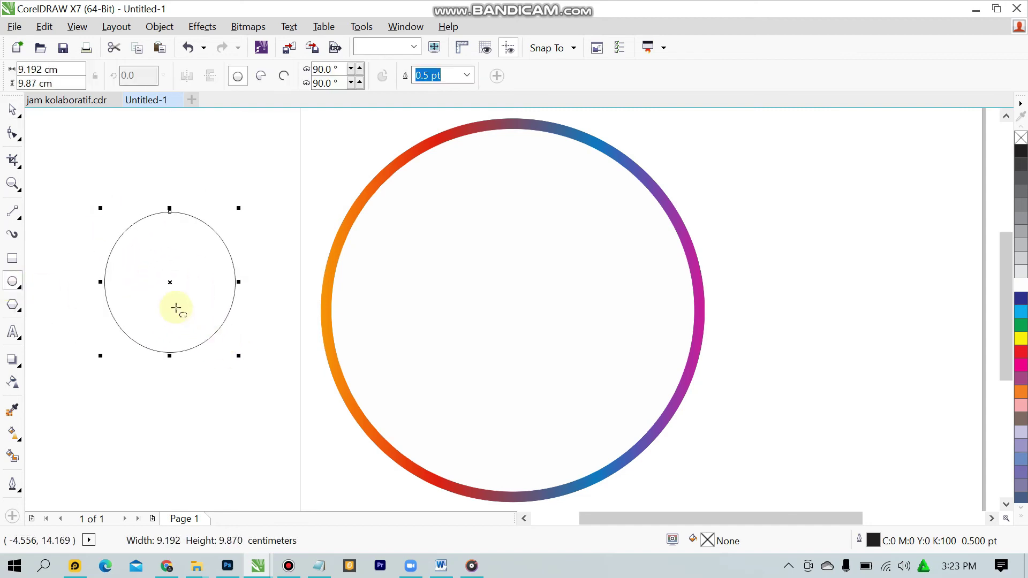
{"action": "left_click", "coordinate": [12, 110]}
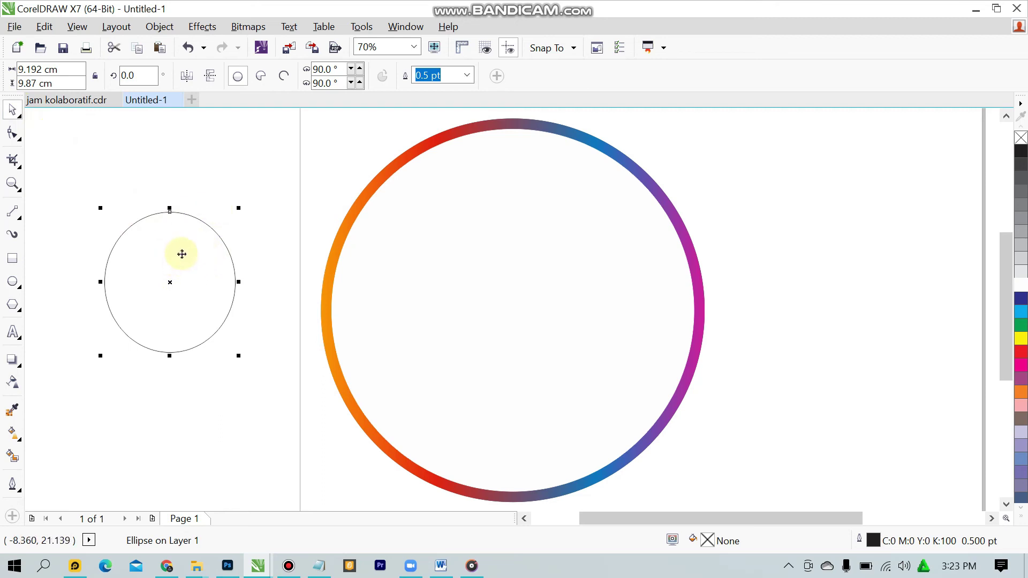
- Set both the width and the height of the new ellipse to 24.611 cm
{"action": "left_click", "coordinate": [60, 71]}
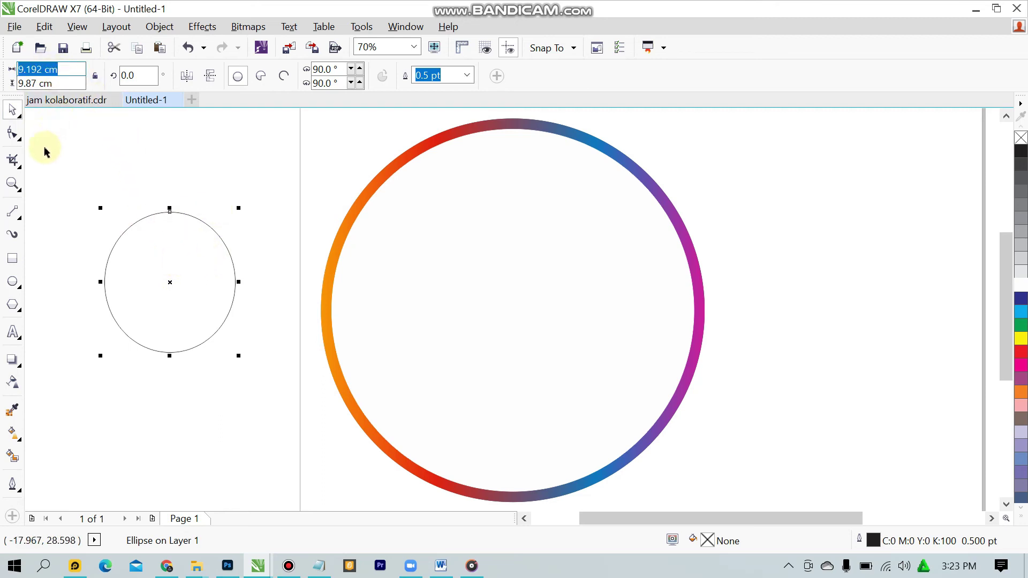
{"action": "type", "text": "24.611 cm"}
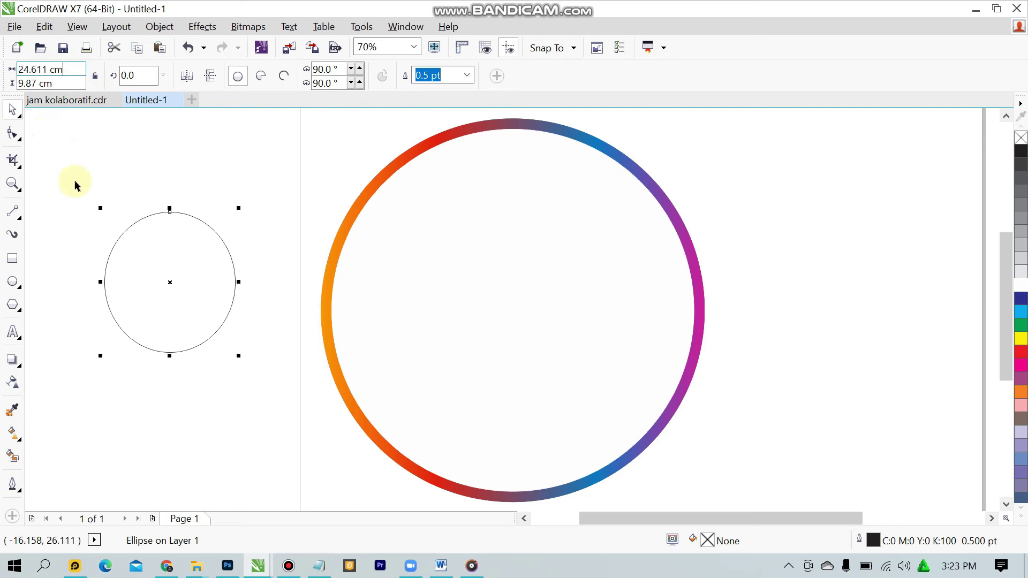
{"action": "left_click", "coordinate": [65, 87]}
{"action": "type", "text": "24.611 cm"}
{"action": "key", "text": "Return"}
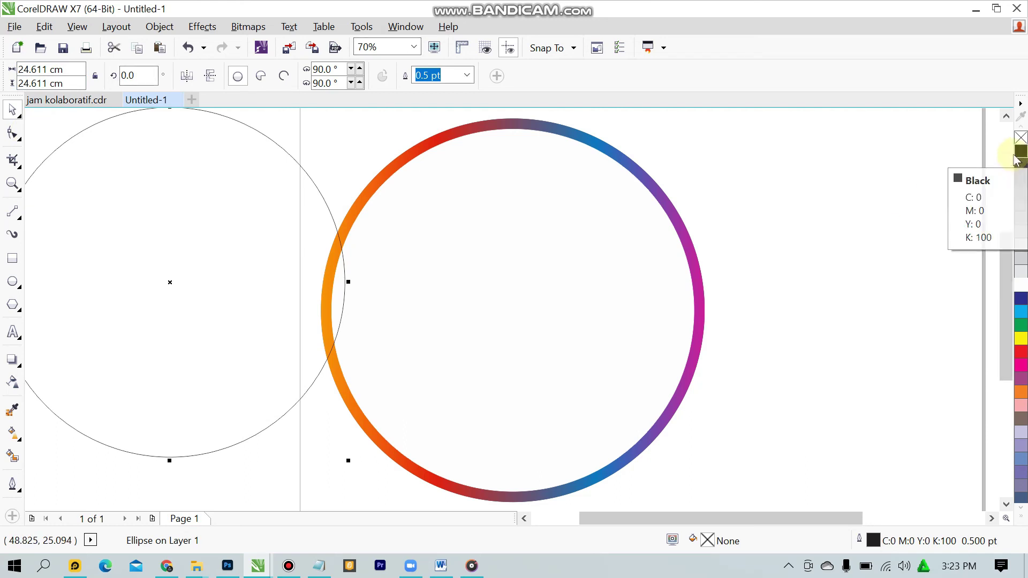
- Set the outline width of the 24.611 cm circle to 5 pt
{"action": "left_click", "coordinate": [467, 76]}
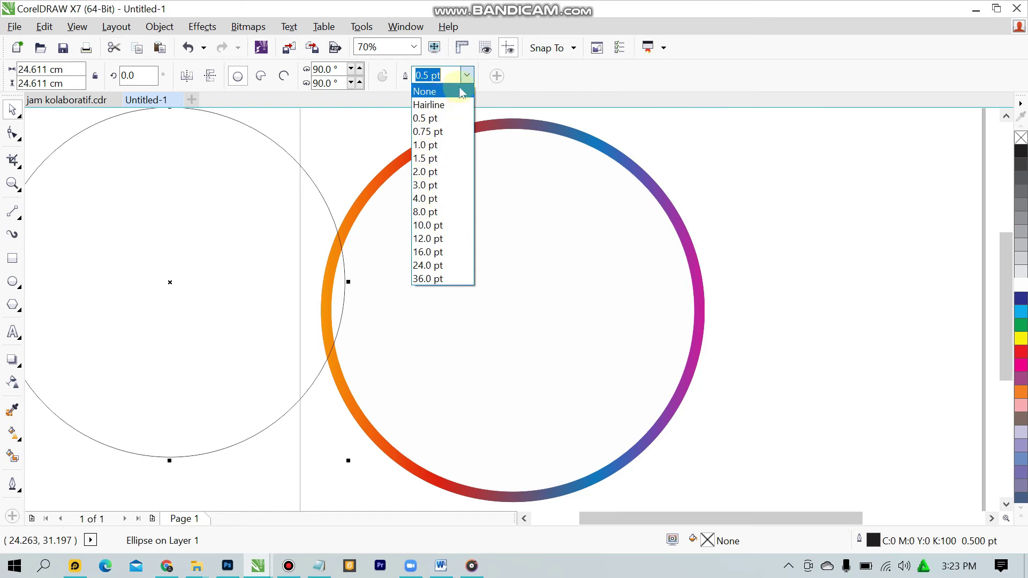
{"action": "left_click", "coordinate": [428, 75]}
{"action": "type", "text": "5"}
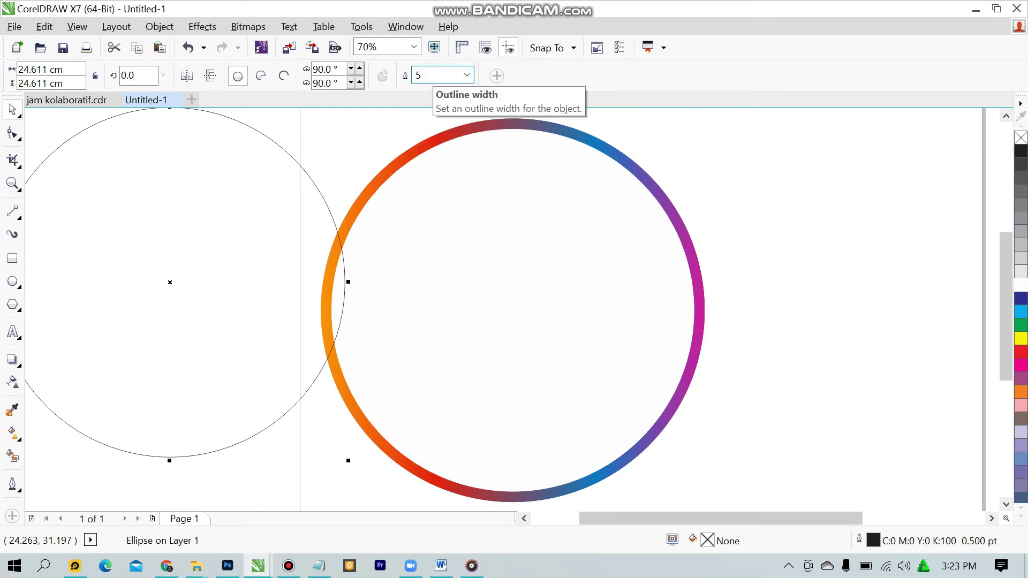
{"action": "key", "text": "Return"}
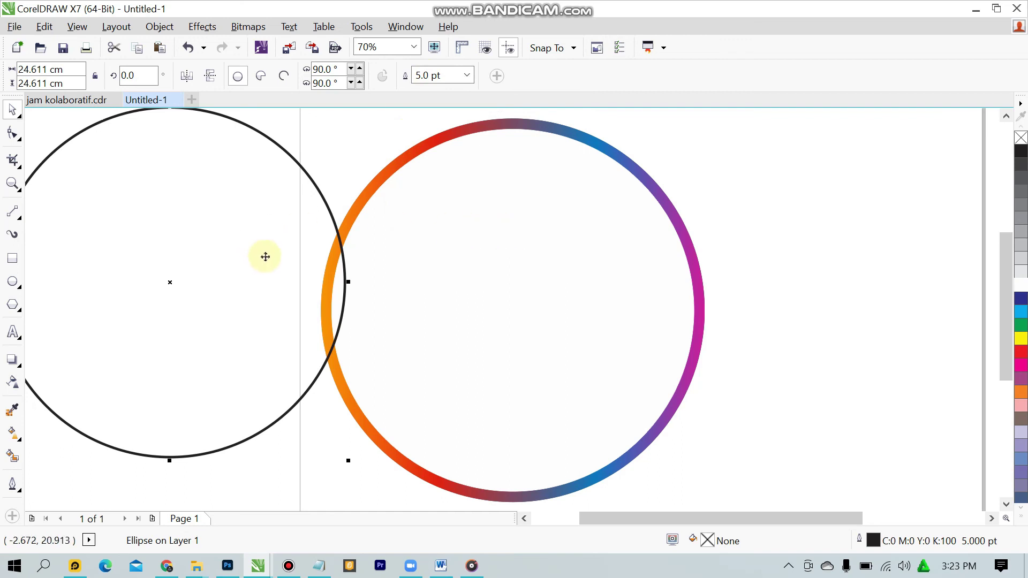
- Center the 24.611 cm black-outlined circle horizontally and vertically on the white circle inside the gradient ring
{"action": "left_click", "coordinate": [537, 230]}
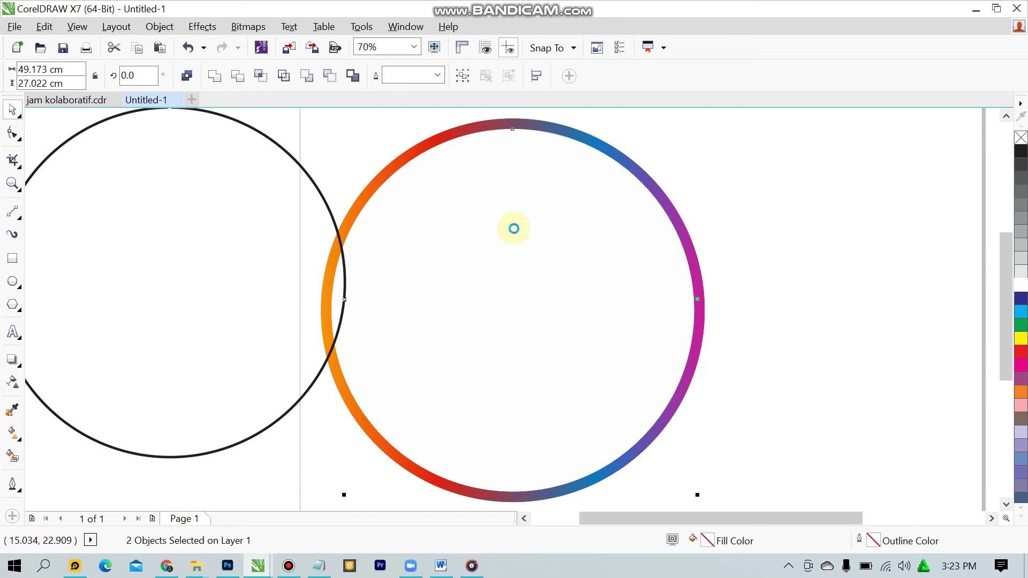
{"action": "key", "text": "c"}
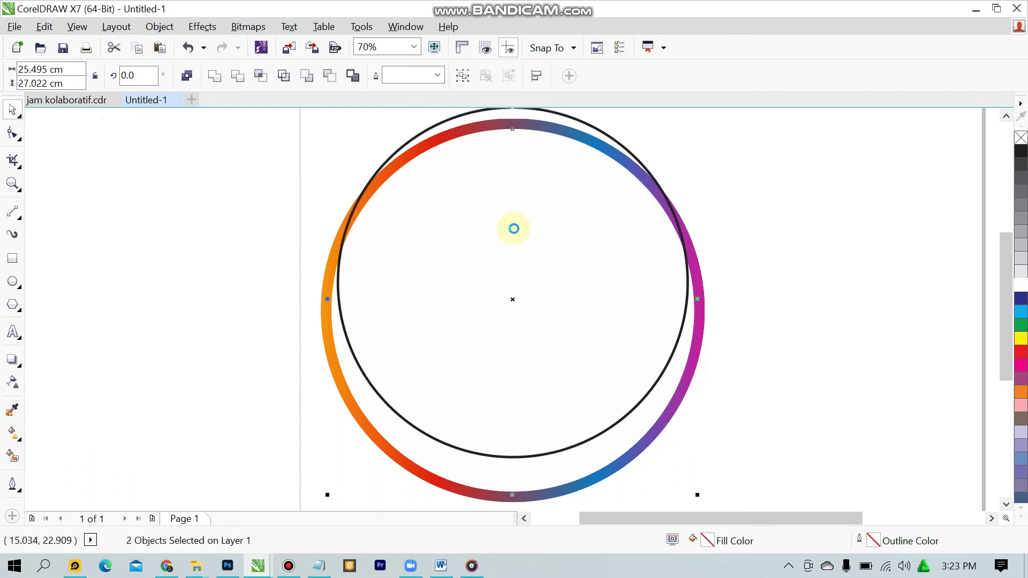
{"action": "key", "text": "e"}
{"action": "left_click", "coordinate": [270, 324]}
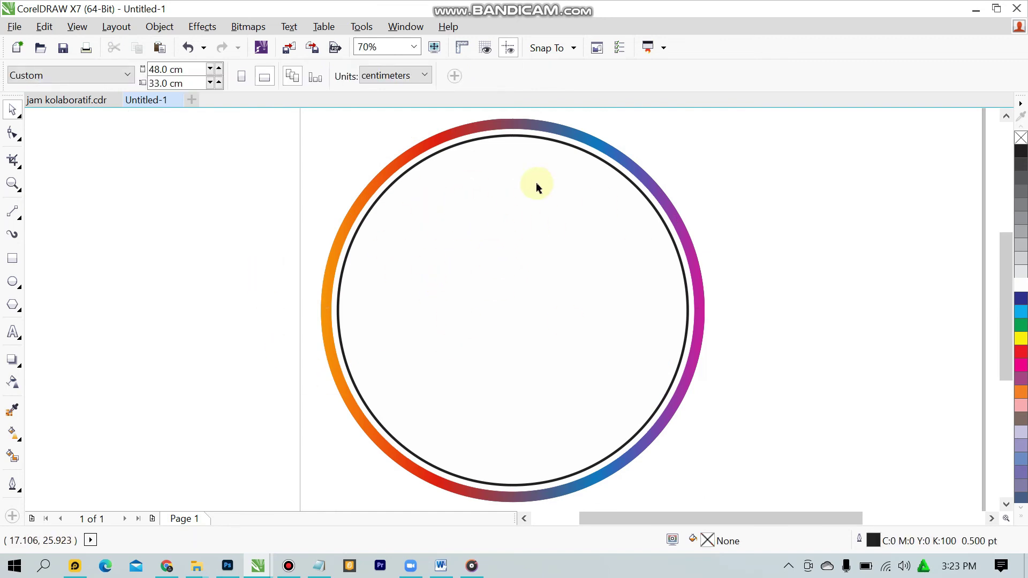
- Select the inner of the two black circles in jam kolaboratif.cdr and copy its width value
{"action": "left_click", "coordinate": [76, 103]}
{"action": "left_click", "coordinate": [107, 154]}
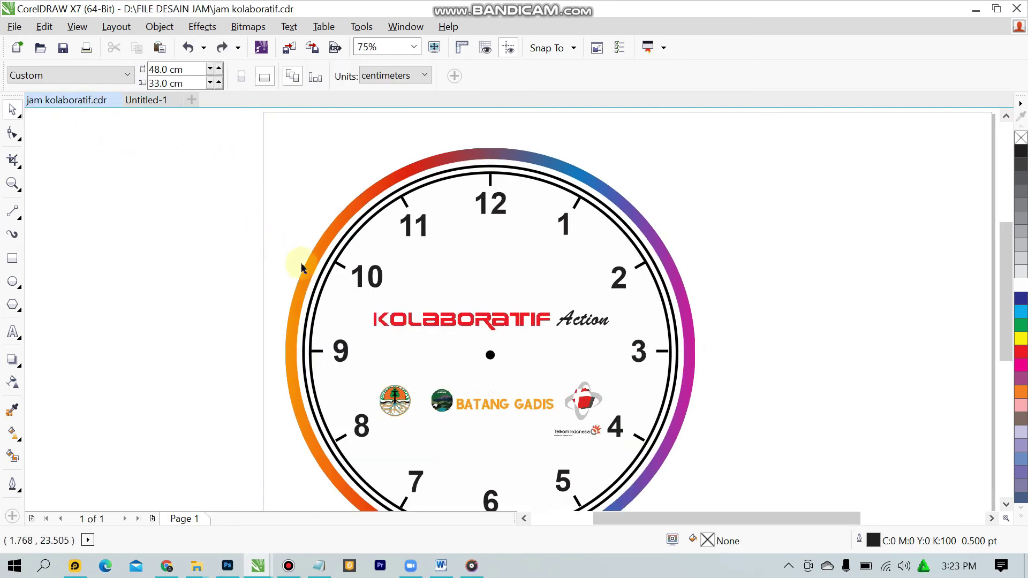
{"action": "left_click", "coordinate": [329, 281]}
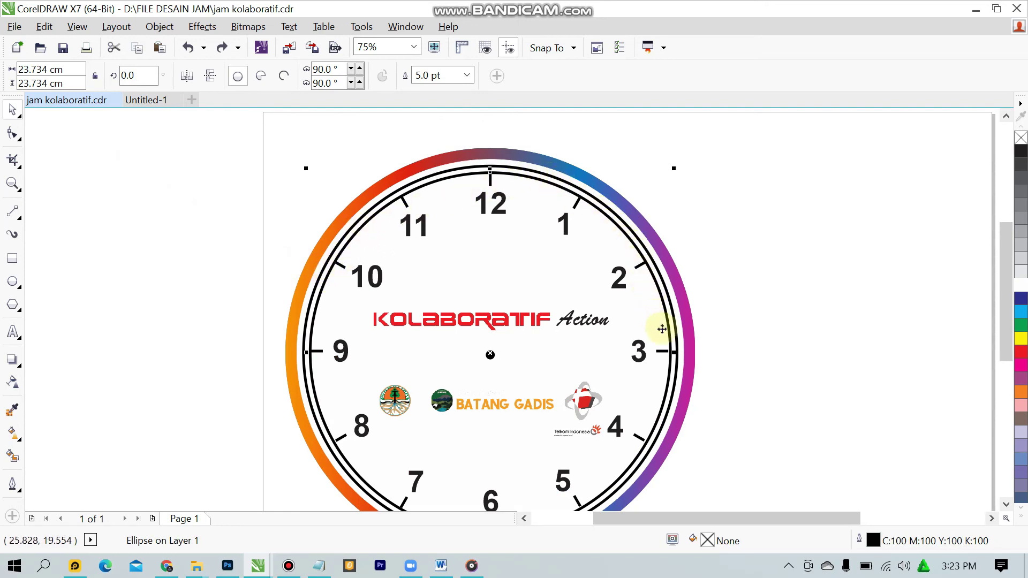
{"action": "scroll", "coordinate": [420, 378], "scroll_direction": "down", "scroll_amount": 1}
{"action": "scroll", "coordinate": [420, 397], "scroll_direction": "up", "scroll_amount": 1}
{"action": "scroll", "coordinate": [420, 397], "scroll_direction": "down", "scroll_amount": 1}
{"action": "scroll", "coordinate": [399, 309], "scroll_direction": "up", "scroll_amount": 1}
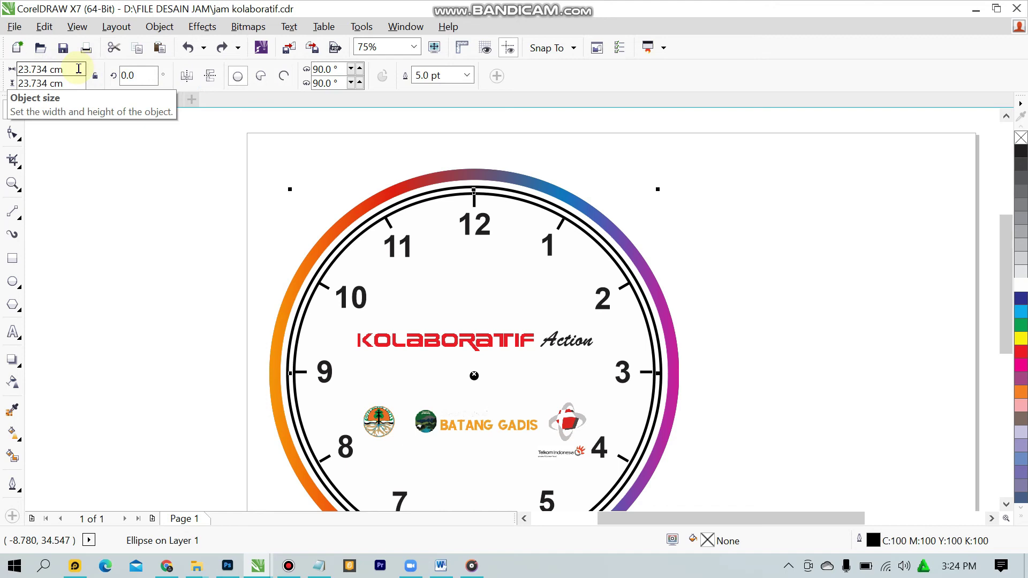
{"action": "left_click", "coordinate": [79, 68]}
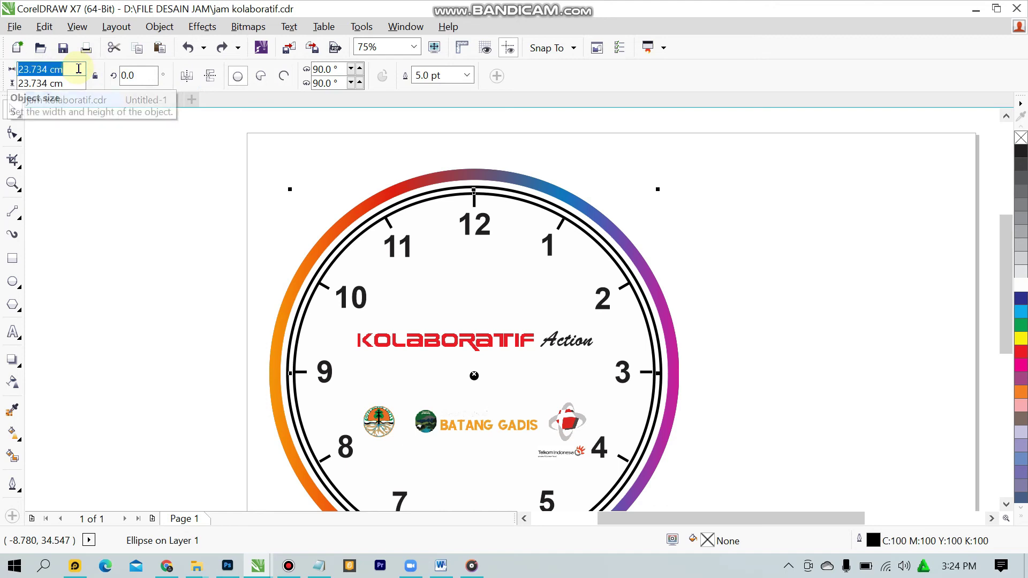
- Draw a second ellipse about 8 cm wide and 7.8 cm high beside the page in Untitled-1
{"action": "left_click", "coordinate": [155, 102]}
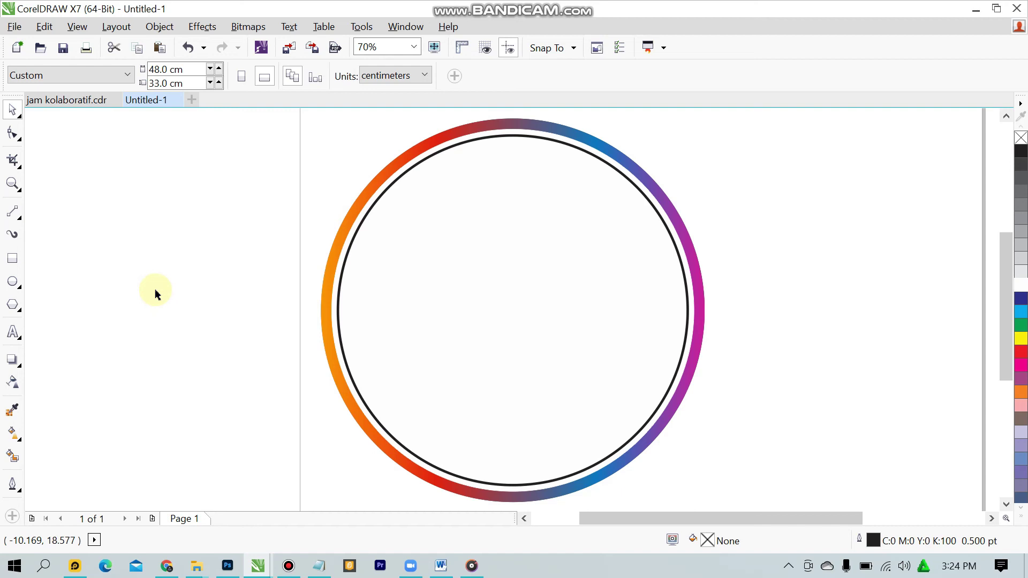
{"action": "left_click", "coordinate": [12, 282]}
{"action": "left_click_drag", "start_coordinate": [124, 237], "coordinate": [237, 348]}
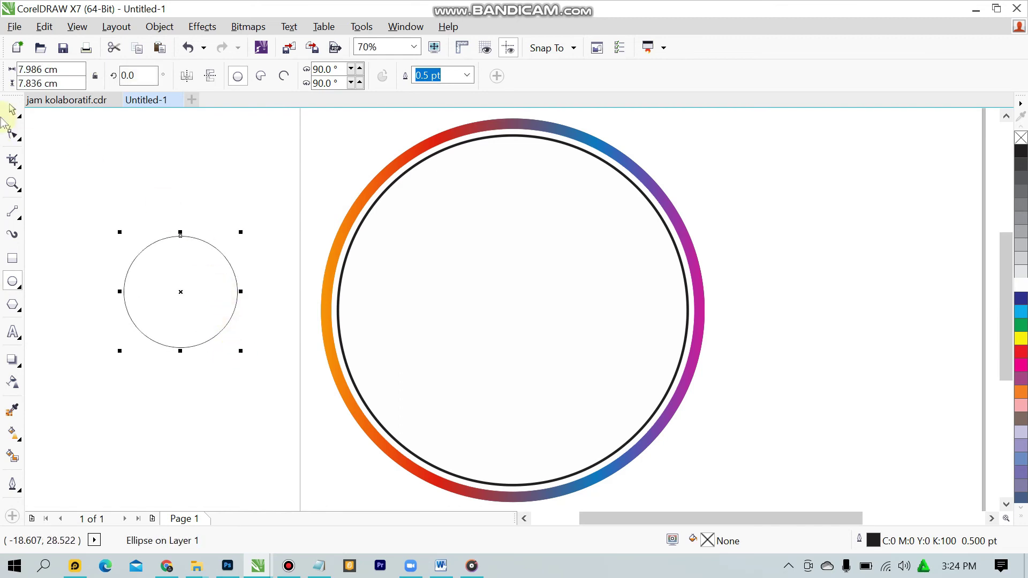
- Set both the width and the height of the second ellipse to 23.734 cm
{"action": "left_click", "coordinate": [64, 69]}
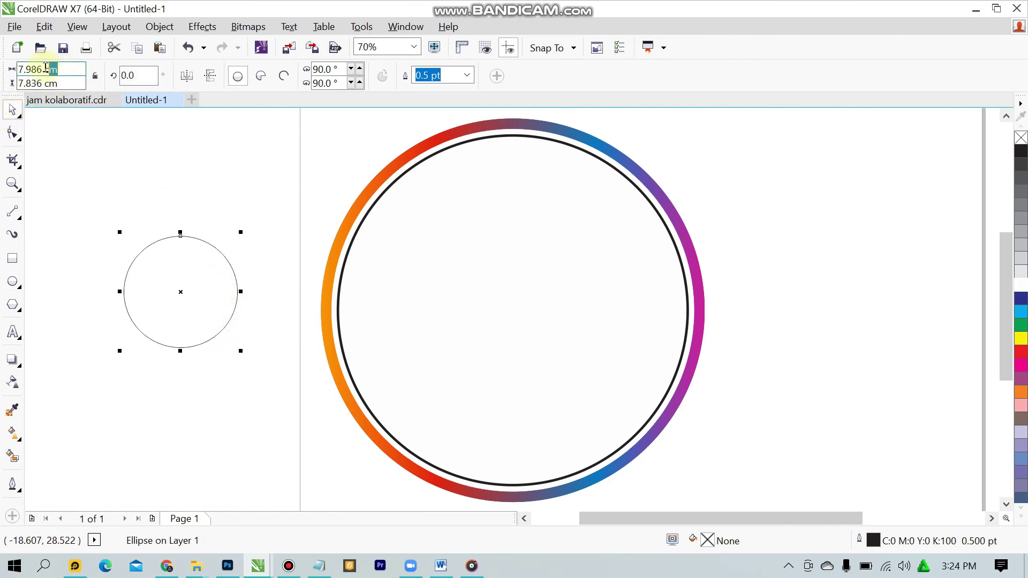
{"action": "type", "text": "23.734"}
{"action": "key", "text": "Tab"}
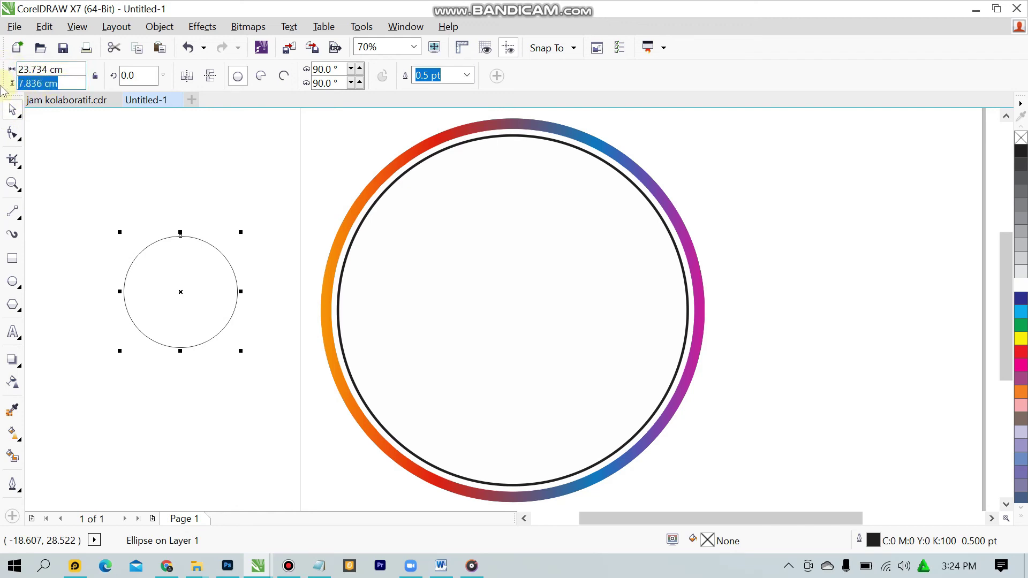
{"action": "type", "text": "23.734"}
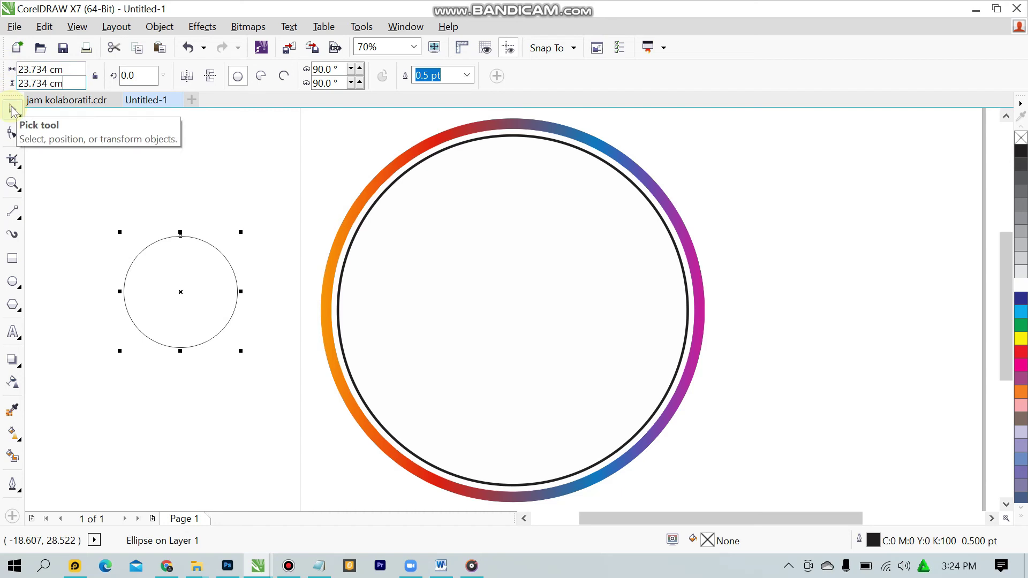
{"action": "left_click", "coordinate": [12, 110]}
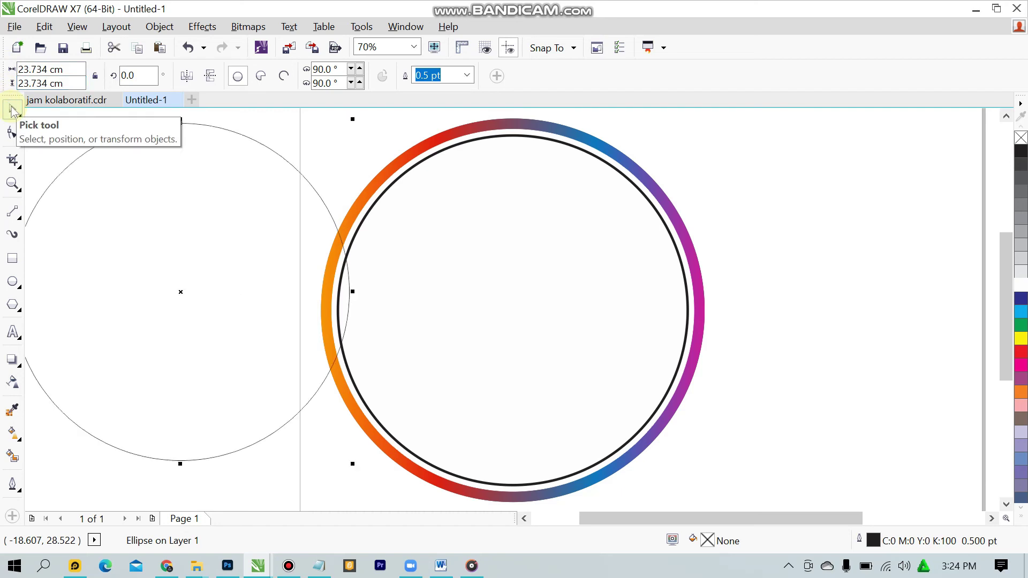
- Set the outline width of the 23.734 cm circle to 5 pt and deselect it
{"action": "left_click", "coordinate": [467, 76]}
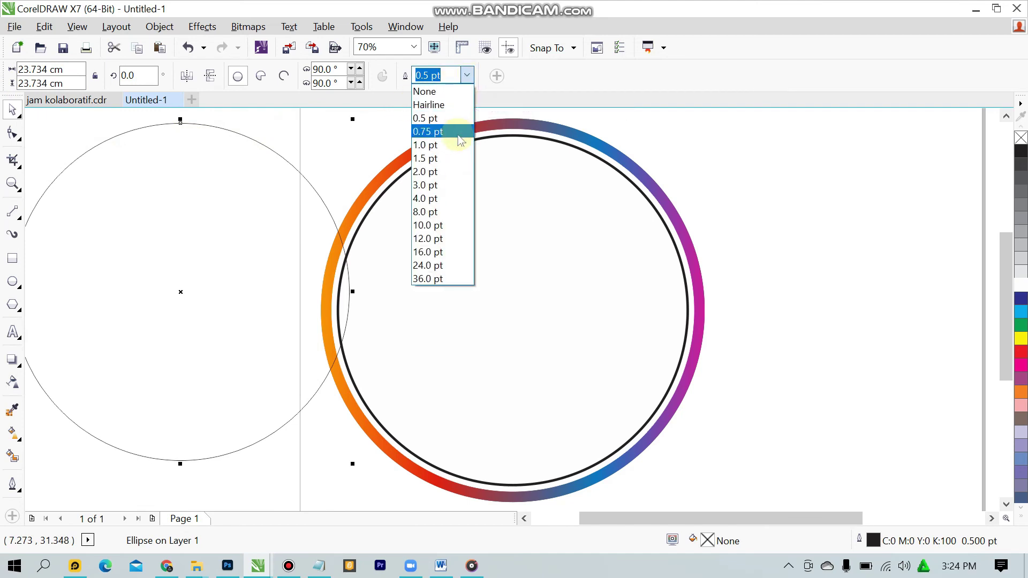
{"action": "left_click", "coordinate": [471, 63]}
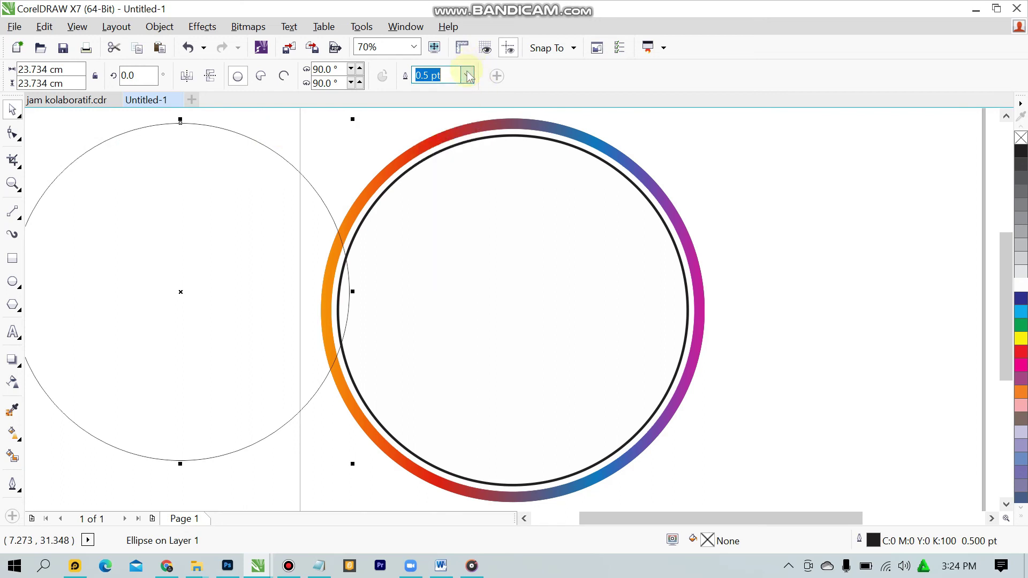
{"action": "type", "text": "5"}
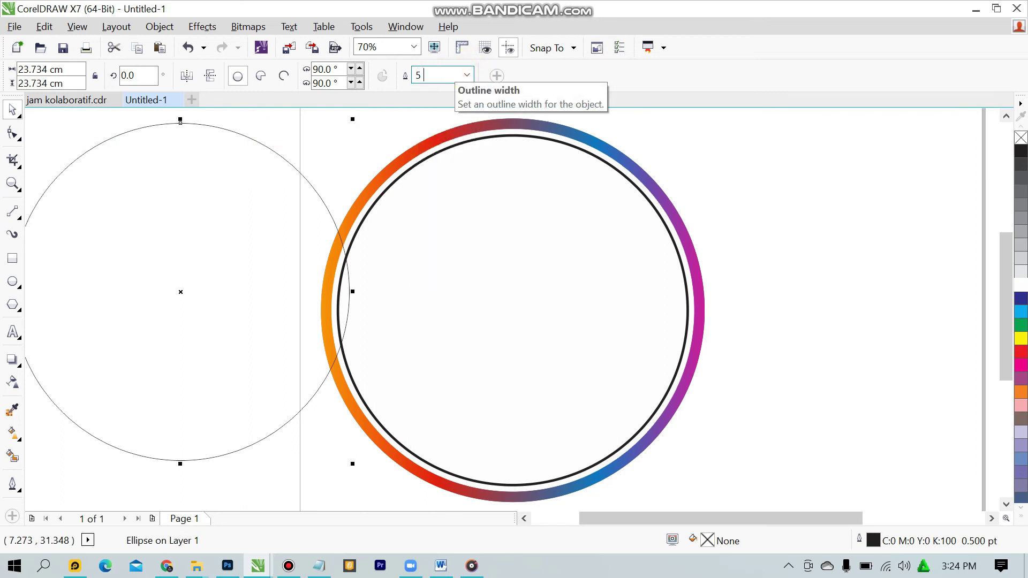
{"action": "key", "text": "Return"}
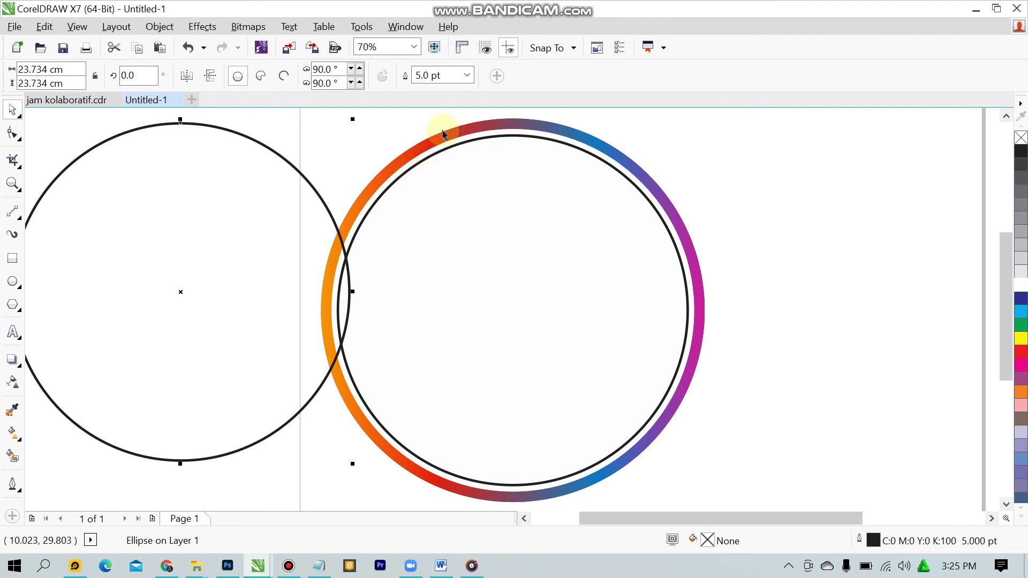
{"action": "left_click", "coordinate": [355, 166]}
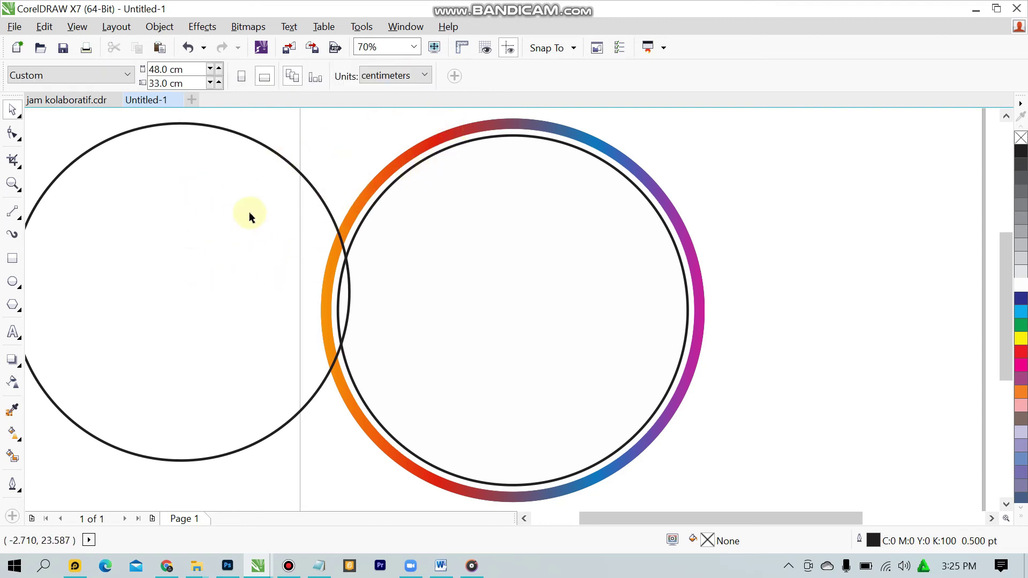
- Align the centers of the 23.734 cm circle and the black circle inside the gradient ring horizontally and vertically
{"action": "key", "text": "shift+F12"}
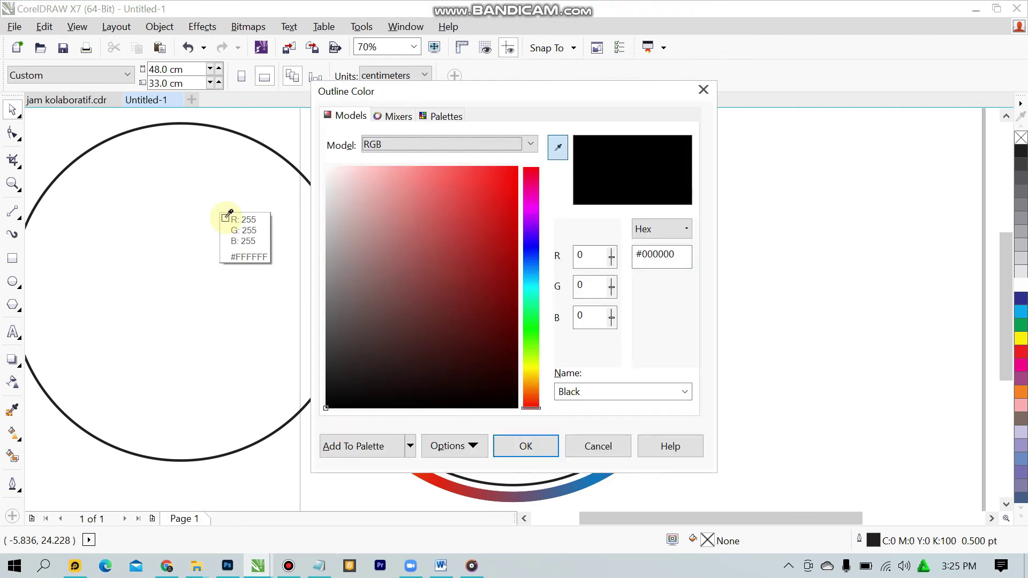
{"action": "left_click", "coordinate": [551, 445]}
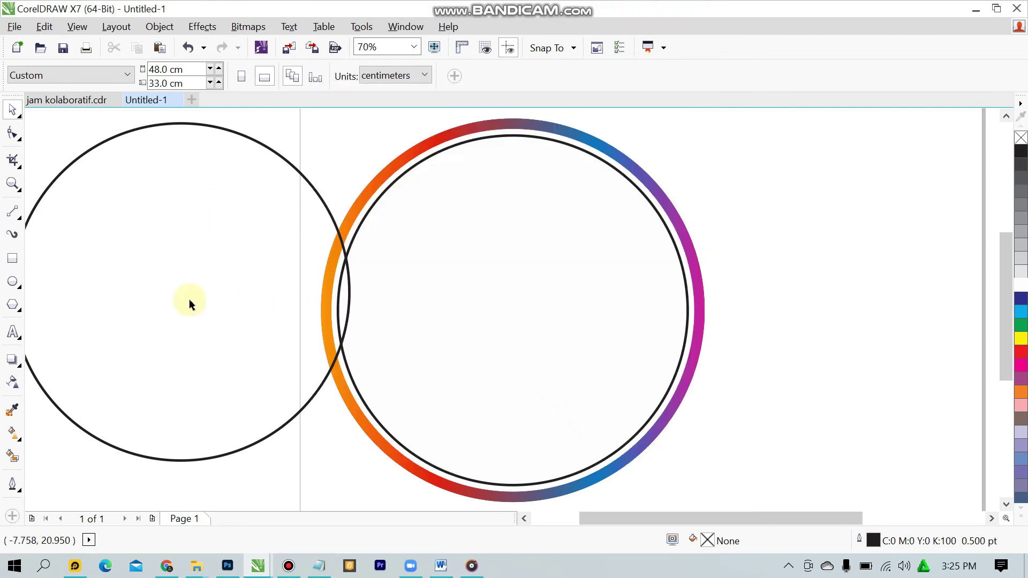
{"action": "left_click", "coordinate": [219, 292]}
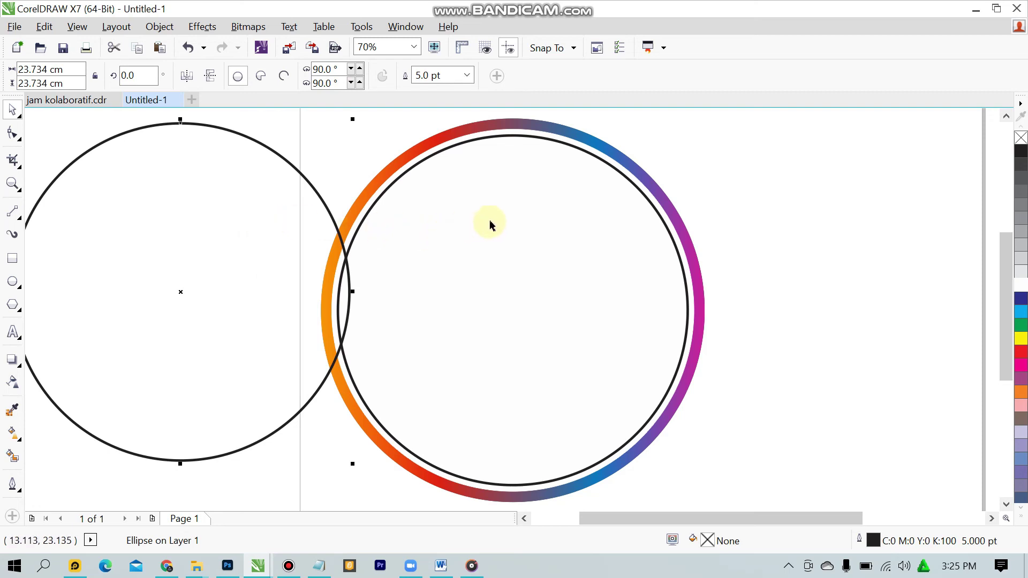
{"action": "left_click", "coordinate": [439, 153], "text": "shift"}
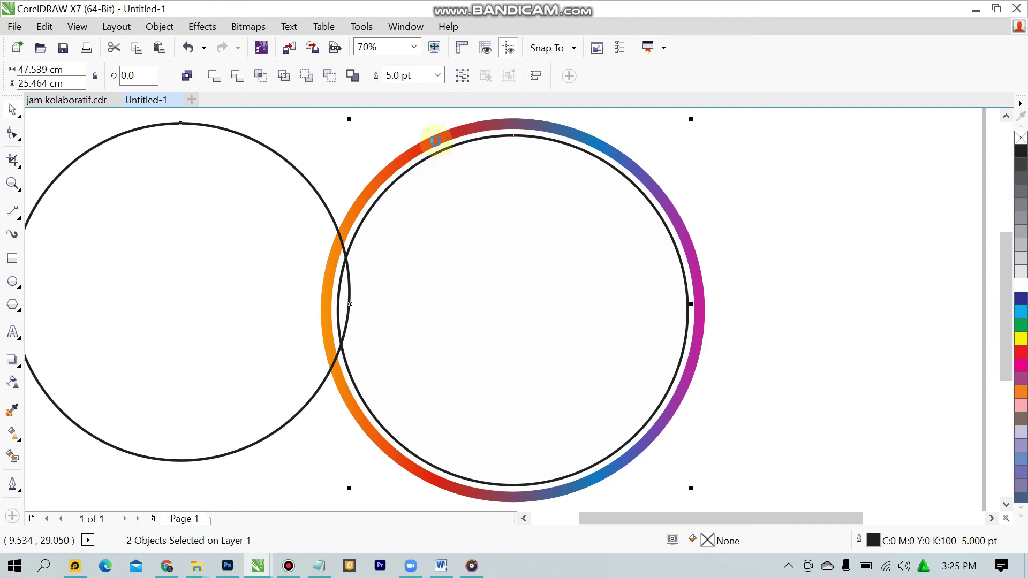
{"action": "key", "text": "c"}
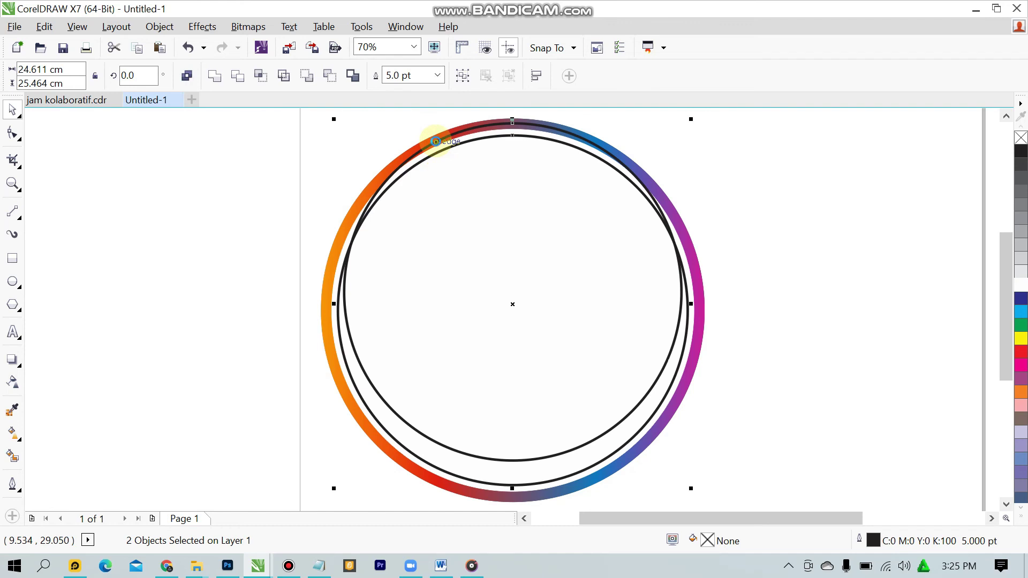
{"action": "key", "text": "e"}
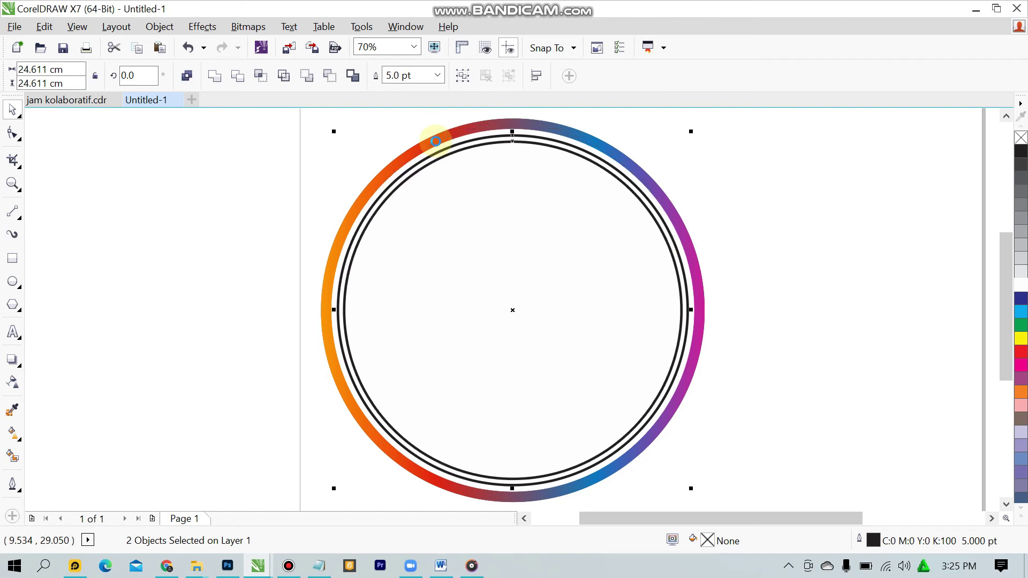
{"action": "left_click", "coordinate": [225, 201]}
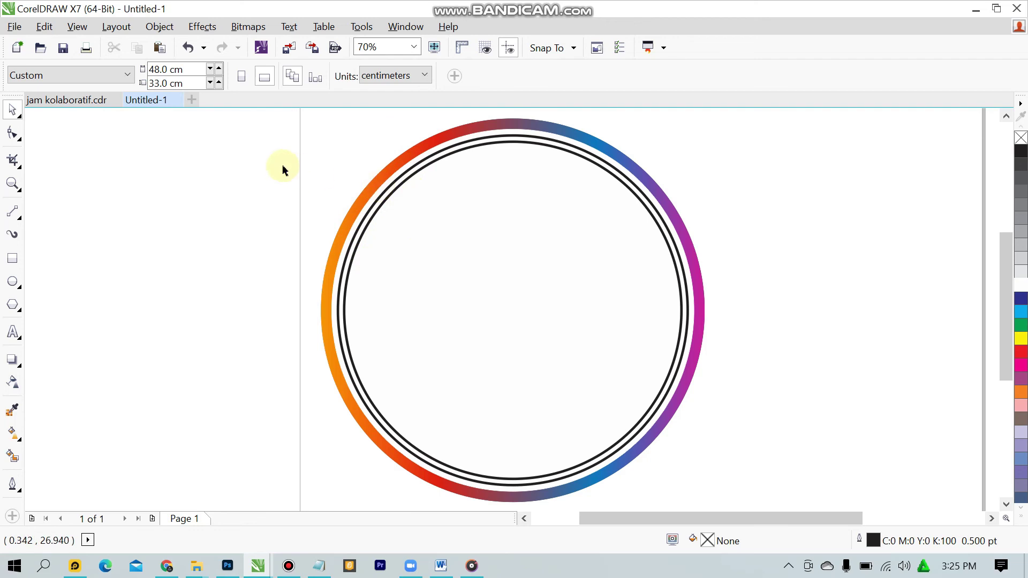
- Switch to jam kolaboratif.cdr, dismiss the outline color dialog and try to select the black dot at the clock's center
{"action": "left_click", "coordinate": [65, 105]}
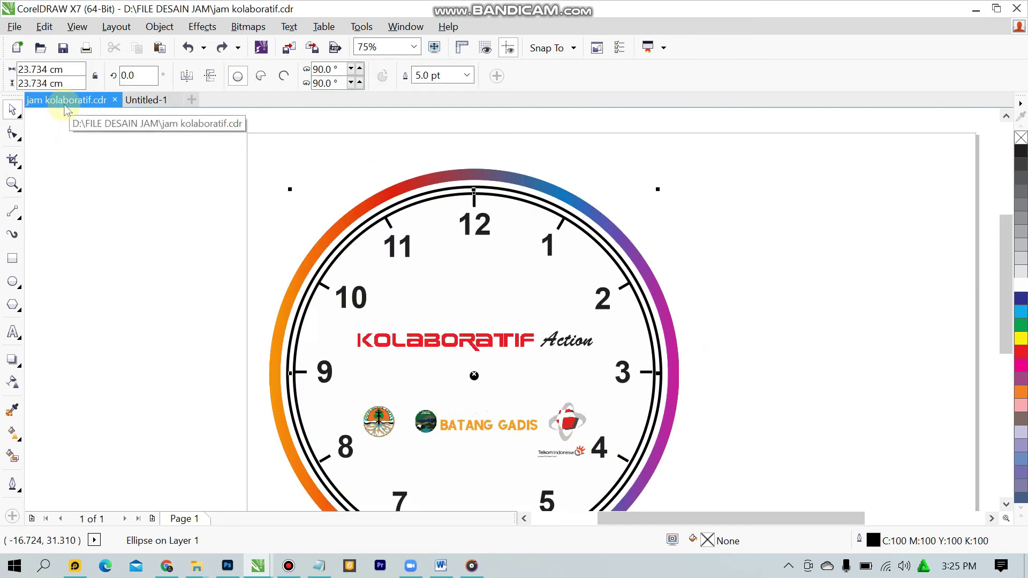
{"action": "key", "text": "Escape"}
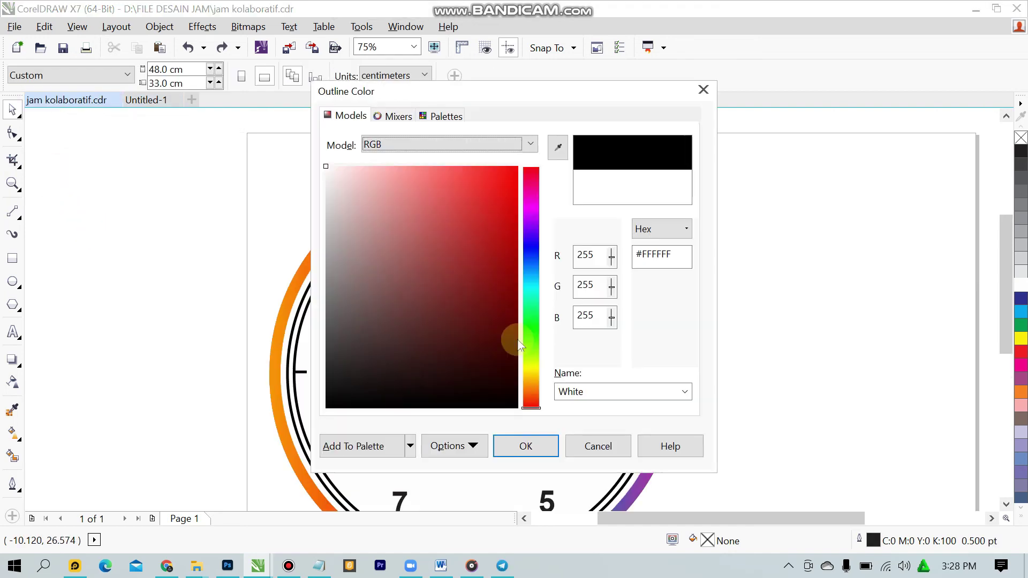
{"action": "left_click", "coordinate": [530, 443]}
{"action": "scroll", "coordinate": [535, 370], "scroll_direction": "down", "scroll_amount": 2}
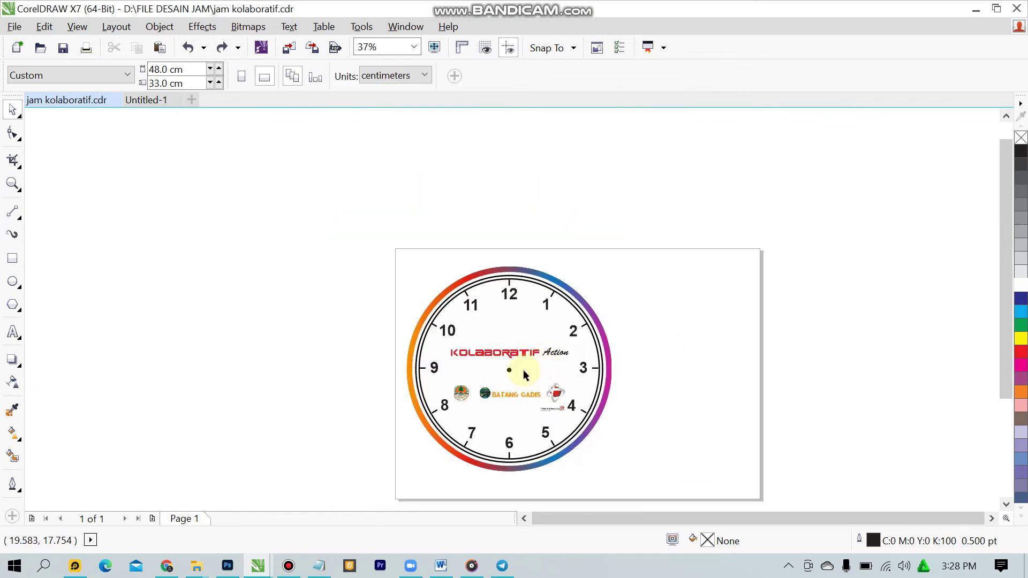
{"action": "scroll", "coordinate": [514, 369], "scroll_direction": "up", "scroll_amount": 4}
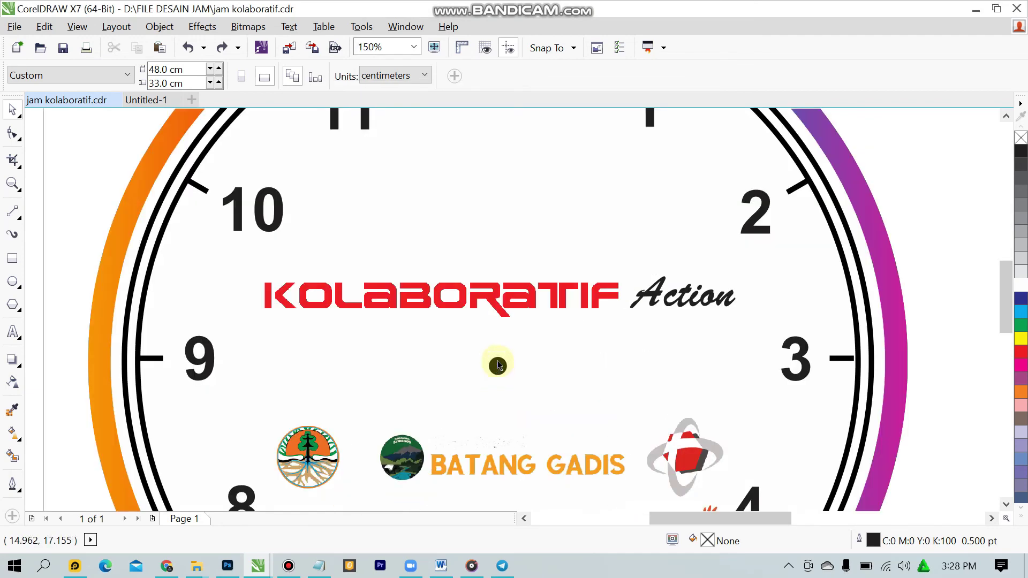
{"action": "left_click", "coordinate": [497, 364]}
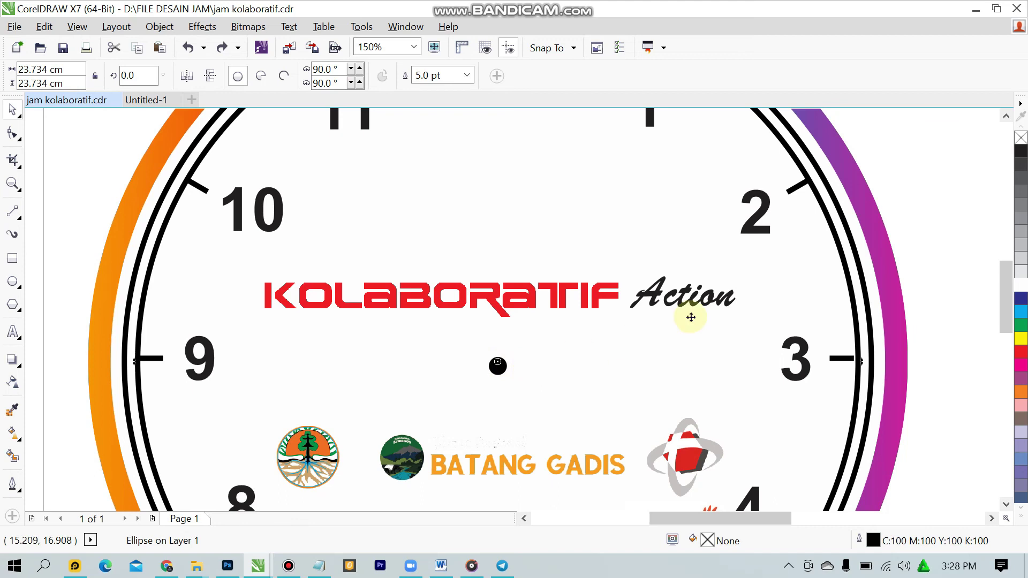
{"action": "left_click", "coordinate": [908, 228]}
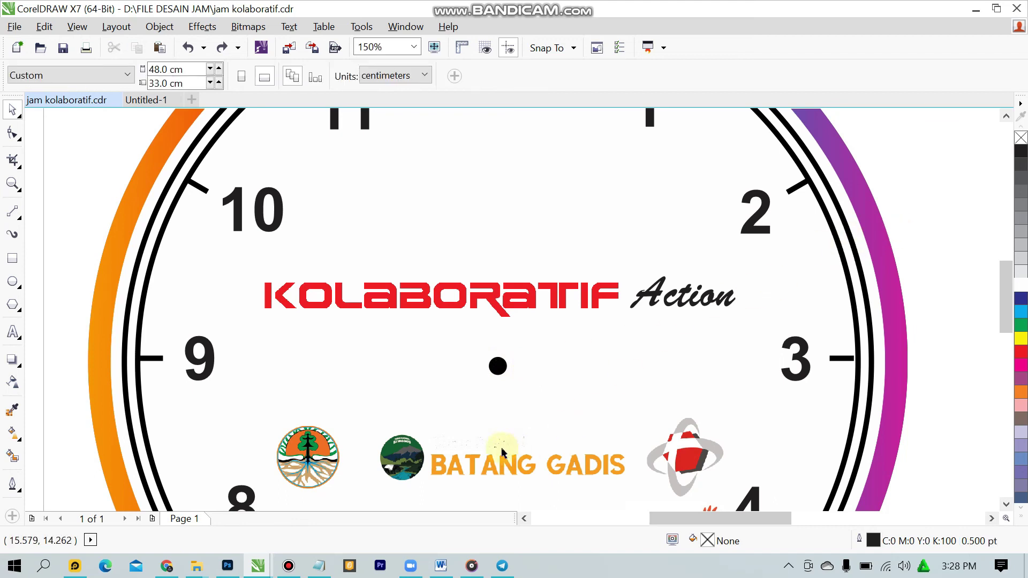
- Try again to pick the center dot out of the clock face, undoing the accidental move, and clear the selection
{"action": "left_click", "coordinate": [497, 375]}
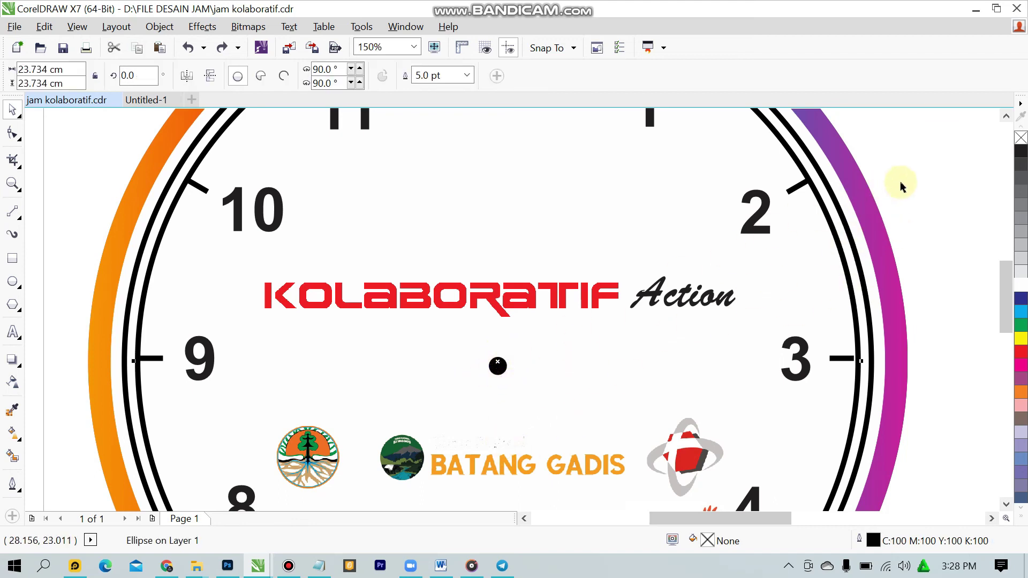
{"action": "left_click", "coordinate": [502, 397]}
{"action": "left_click_drag", "start_coordinate": [498, 362], "coordinate": [579, 339]}
{"action": "key", "text": "ctrl+z"}
{"action": "left_click", "coordinate": [590, 390]}
{"action": "mouse_move", "coordinate": [493, 368]}
{"action": "left_mouse_down"}
{"action": "mouse_move", "coordinate": [523, 388]}
{"action": "mouse_move", "coordinate": [548, 383]}
{"action": "mouse_move", "coordinate": [504, 375]}
{"action": "left_mouse_up"}
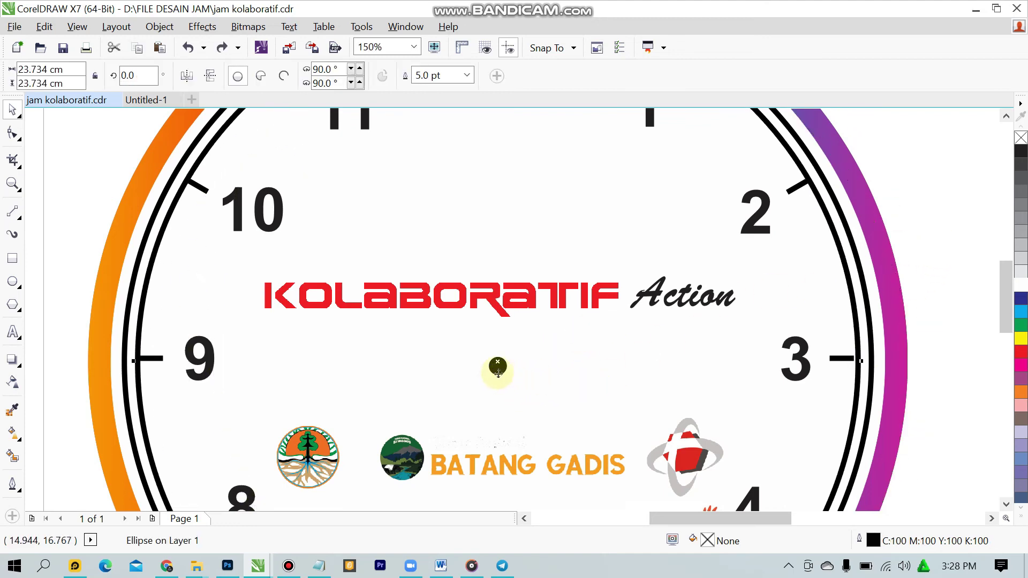
{"action": "left_click", "coordinate": [919, 196]}
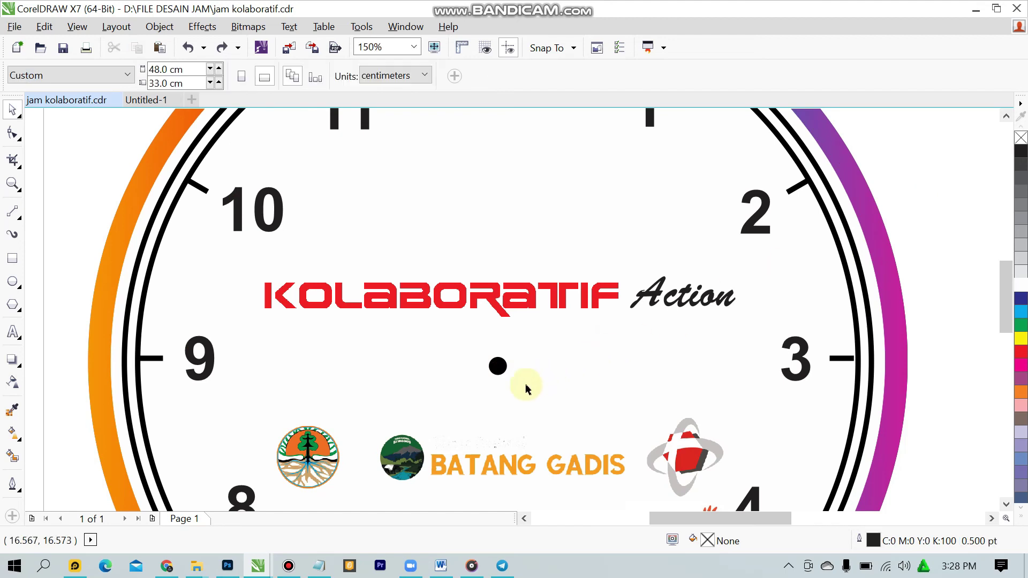
- Move the center dot outside the gradient ring to read its width and height, and undo the move
{"action": "left_click", "coordinate": [497, 375]}
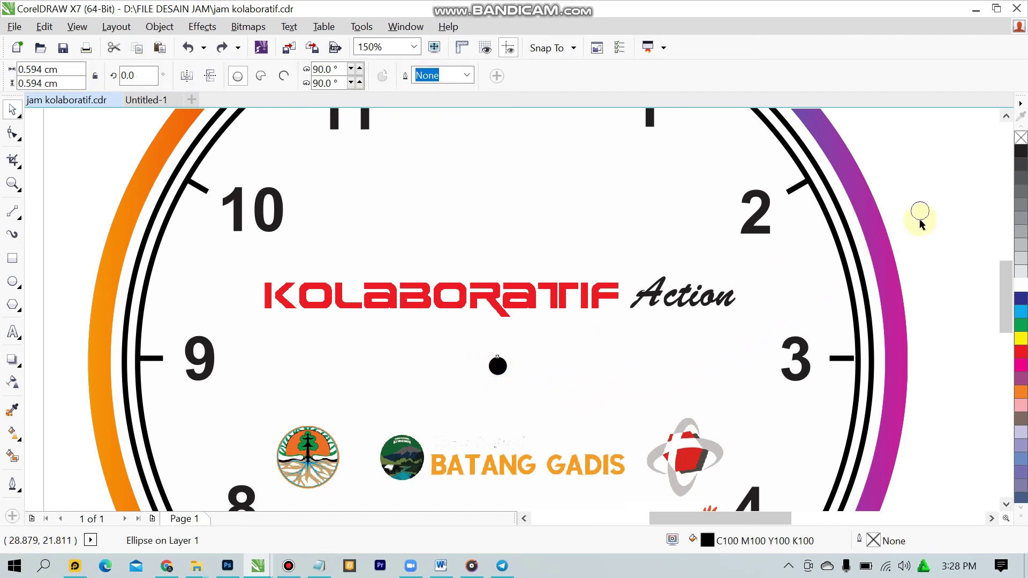
{"action": "left_click_drag", "start_coordinate": [920, 219], "coordinate": [920, 220]}
{"action": "left_click", "coordinate": [931, 256]}
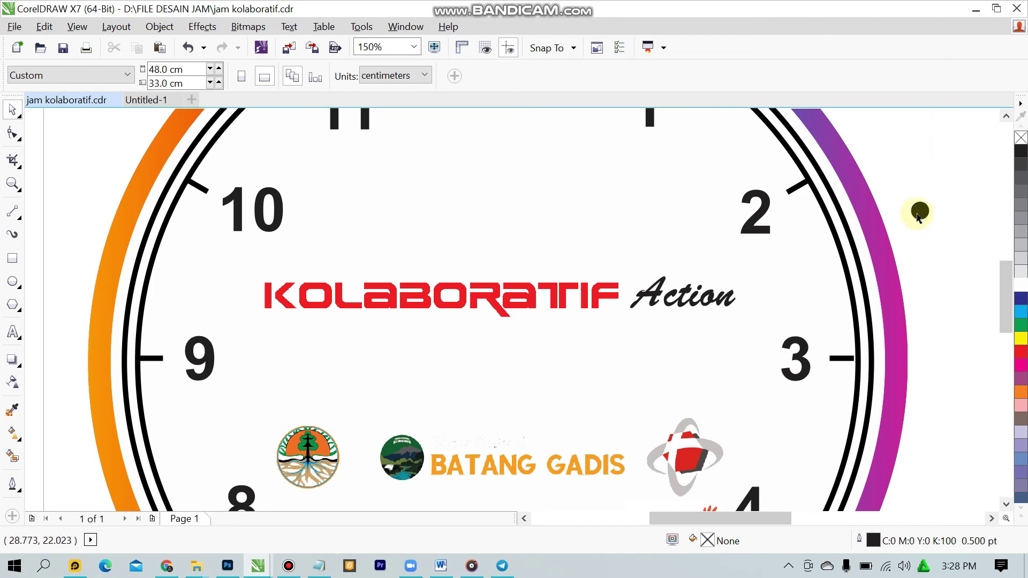
{"action": "left_click", "coordinate": [919, 214]}
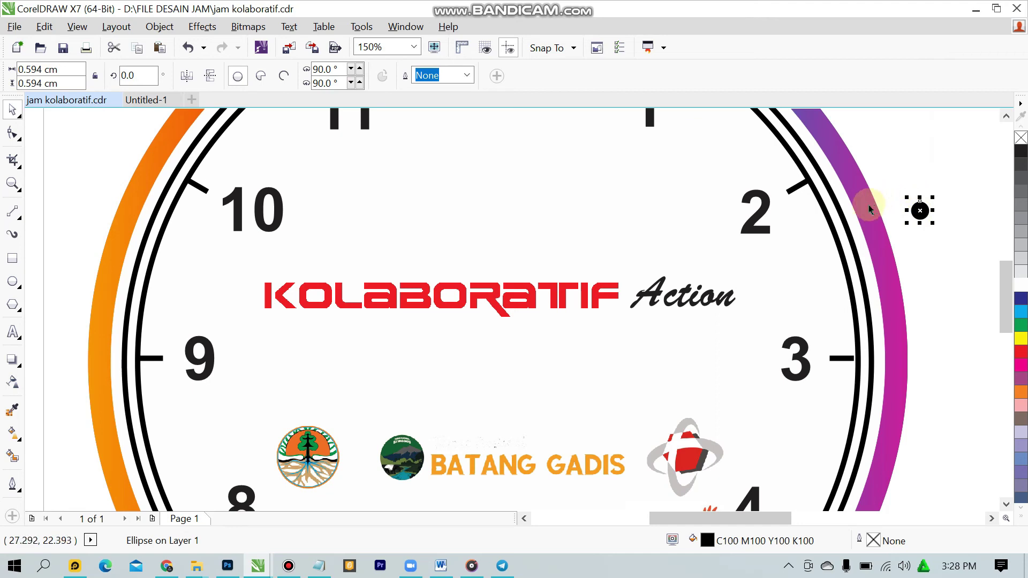
{"action": "key", "text": "ctrl+z"}
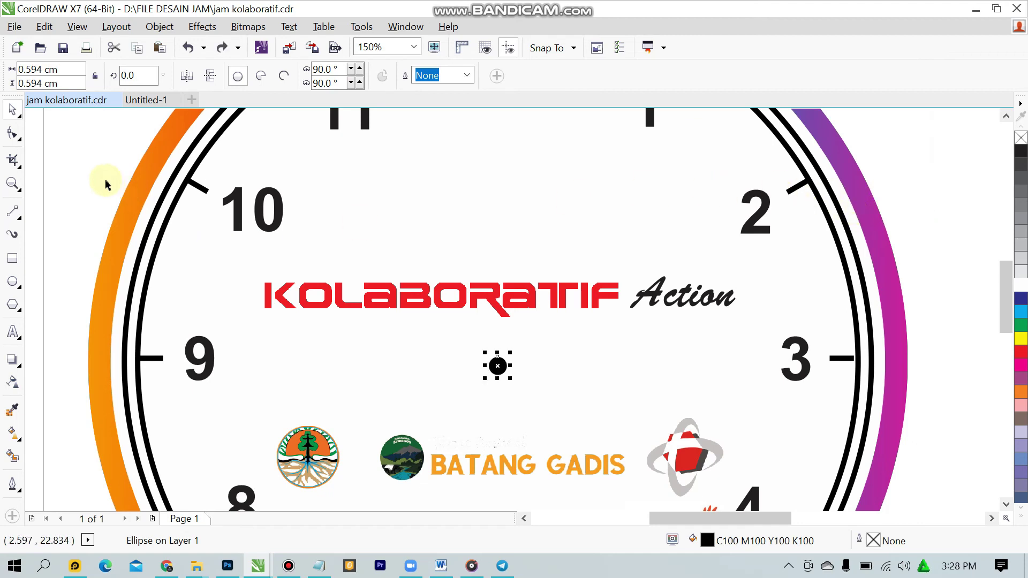
- Draw a small ellipse about 1 cm wide and 1.4 cm high beside the page in Untitled-1
{"action": "left_click", "coordinate": [108, 186]}
{"action": "left_click", "coordinate": [168, 105]}
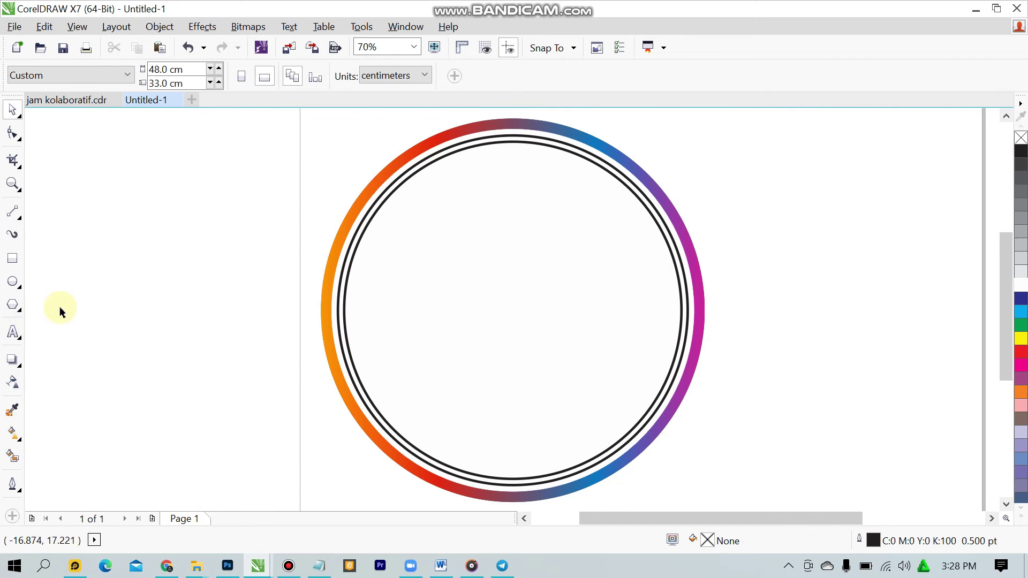
{"action": "left_click", "coordinate": [13, 283]}
{"action": "left_click_drag", "start_coordinate": [123, 271], "coordinate": [138, 290]}
- Set both the width and the height of the small ellipse to 0.596 cm and deselect it
{"action": "double_click", "coordinate": [32, 69]}
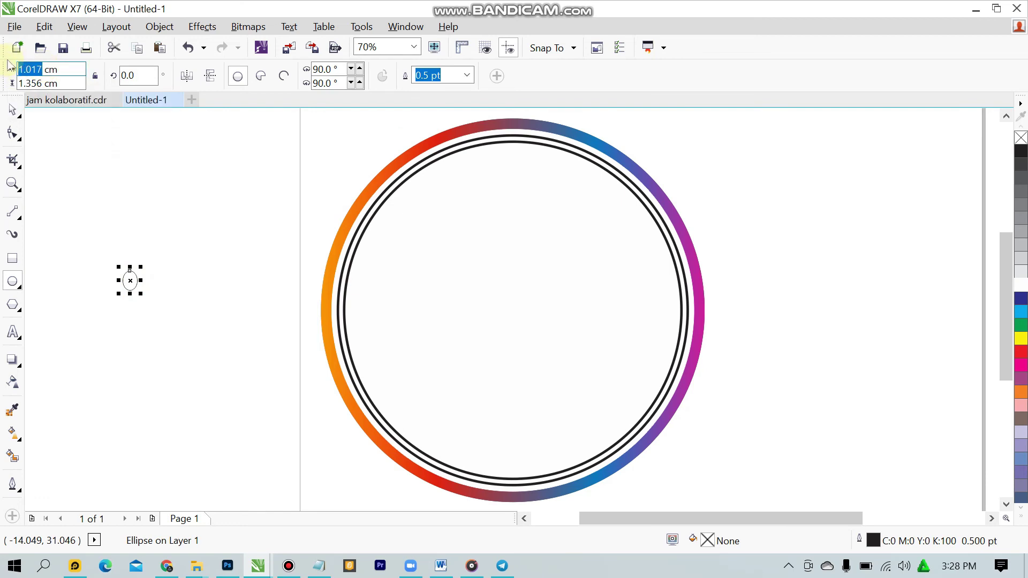
{"action": "type", "text": "0"}
{"action": "key", "text": "Tab"}
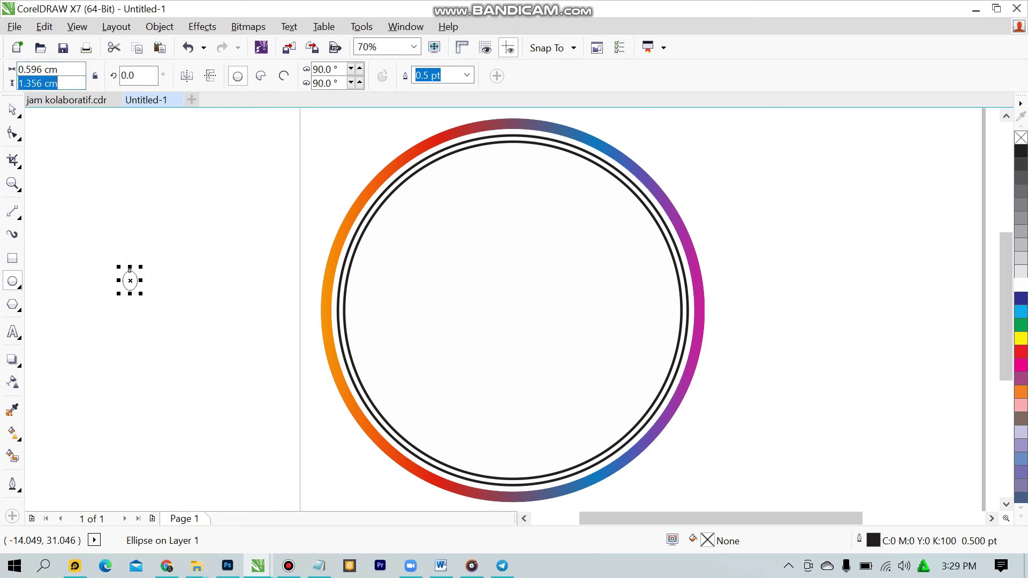
{"action": "type", "text": "0.596"}
{"action": "key", "text": "Return"}
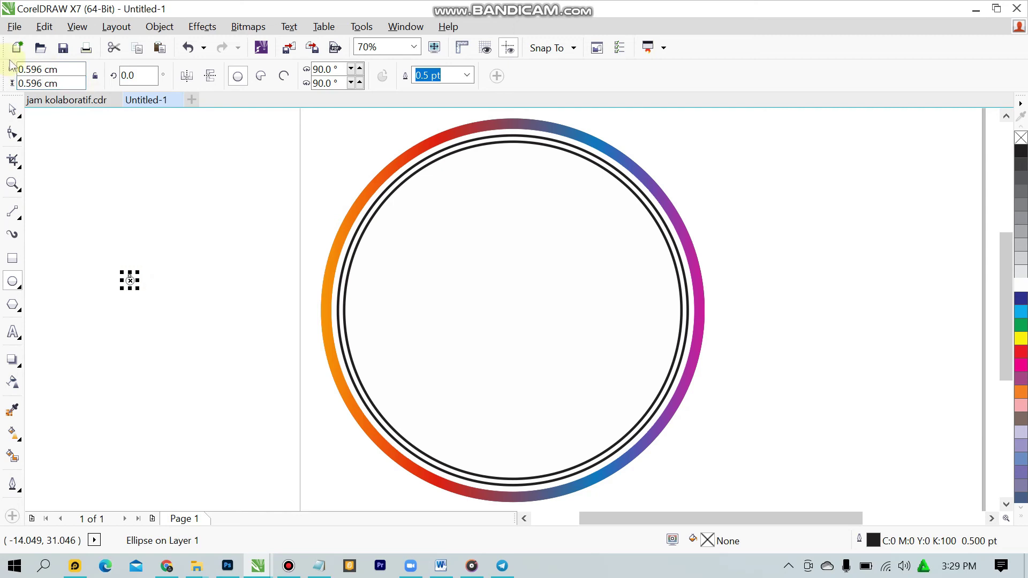
{"action": "left_click", "coordinate": [12, 109]}
{"action": "left_click", "coordinate": [123, 225]}
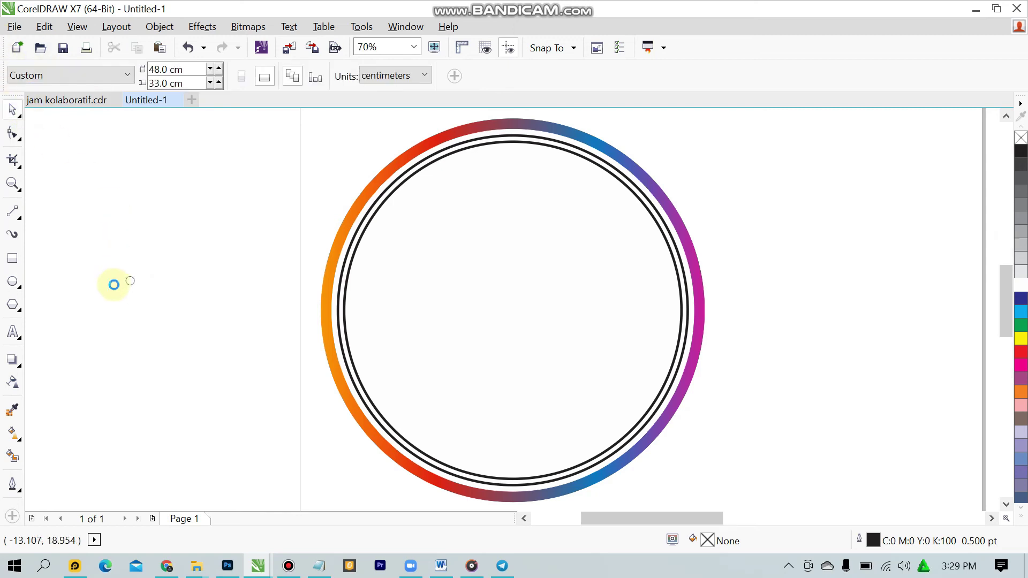
- Recheck the size of the center dot in jam kolaboratif.cdr
{"action": "scroll", "coordinate": [122, 214], "scroll_direction": "up", "scroll_amount": 2}
{"action": "scroll", "coordinate": [121, 200], "scroll_direction": "down", "scroll_amount": 2}
{"action": "left_click", "coordinate": [64, 102]}
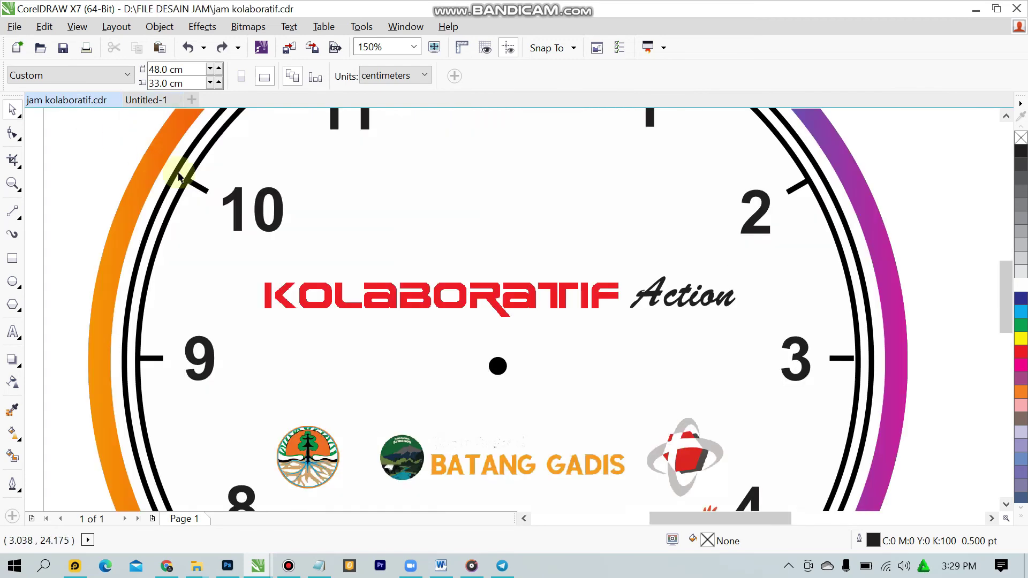
{"action": "left_click_drag", "start_coordinate": [502, 377], "coordinate": [501, 378]}
{"action": "left_click", "coordinate": [357, 114]}
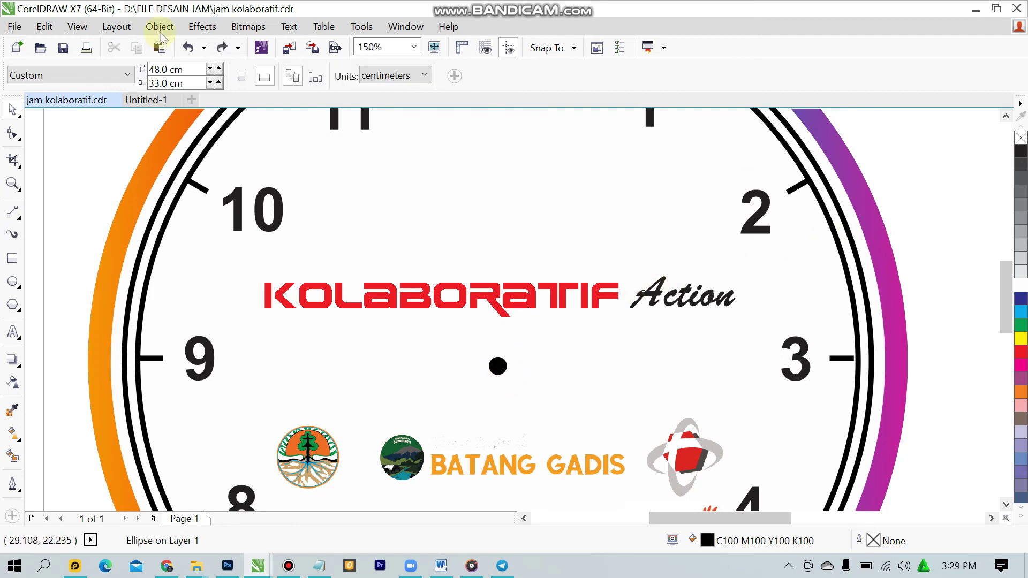
- Set both the width and the height of the small circle in Untitled-1 to 0.594 cm
{"action": "left_click", "coordinate": [145, 99]}
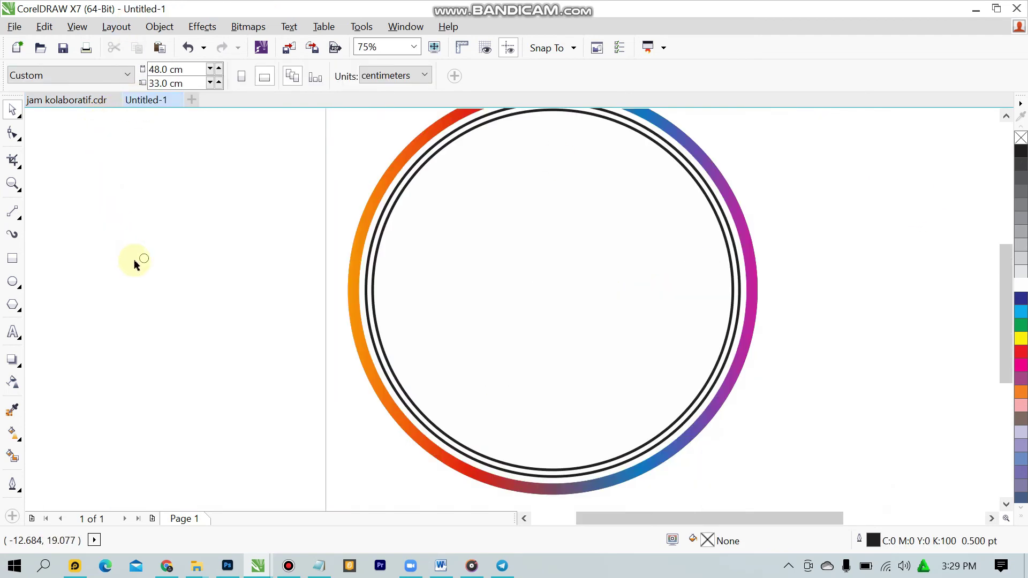
{"action": "left_click_drag", "start_coordinate": [135, 264], "coordinate": [140, 261]}
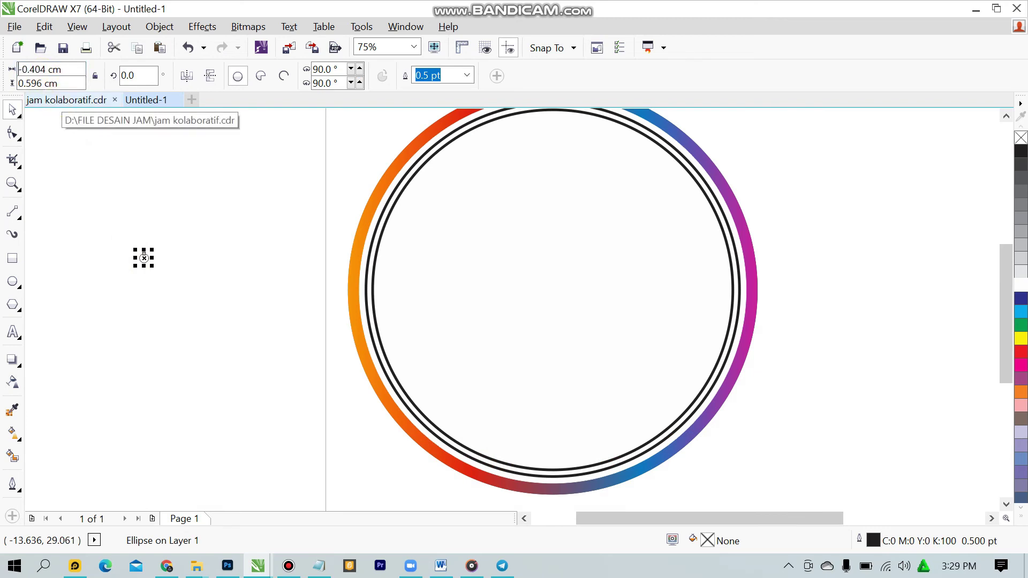
{"action": "left_click", "coordinate": [18, 69]}
{"action": "type", "text": "0"}
{"action": "key", "text": "Tab"}
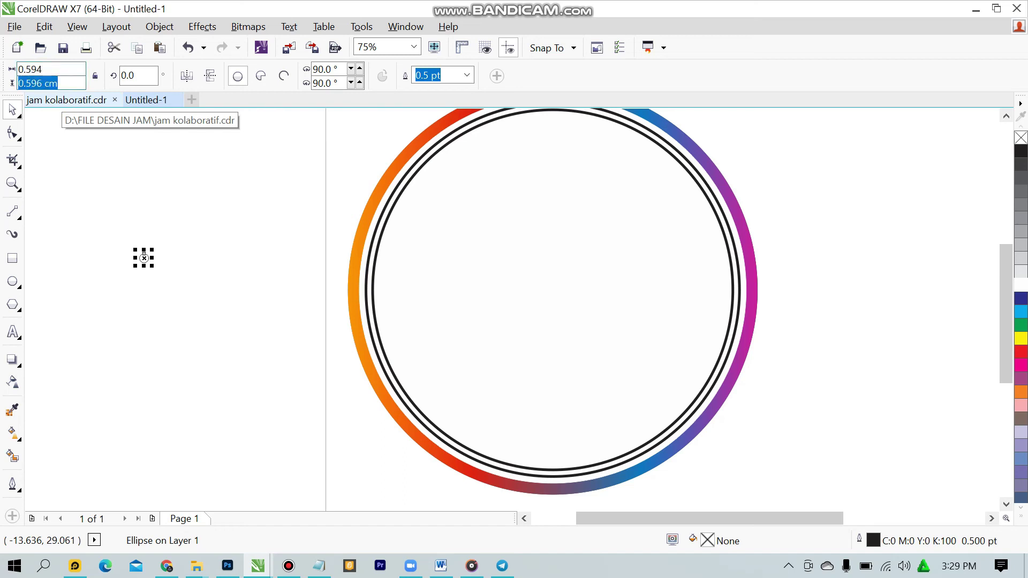
{"action": "type", "text": "0"}
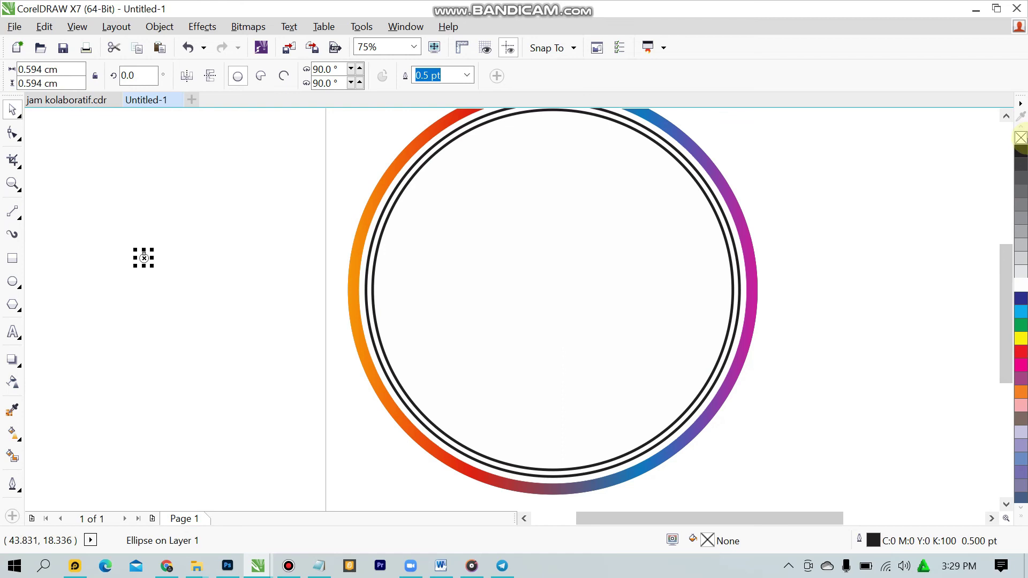
- Fill the 0.594 cm circle with black and select it again
{"action": "left_click", "coordinate": [259, 223]}
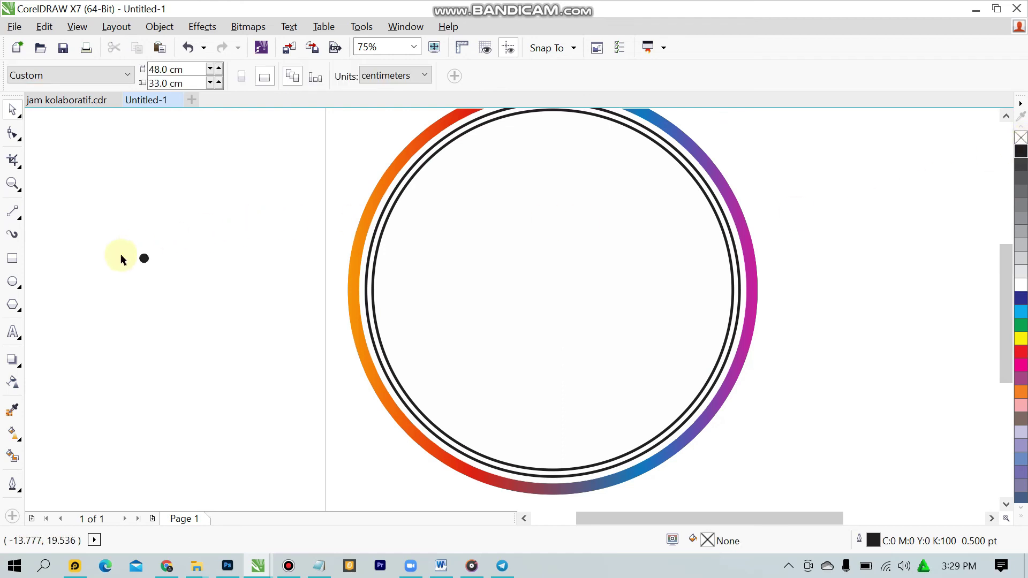
{"action": "left_click", "coordinate": [143, 258]}
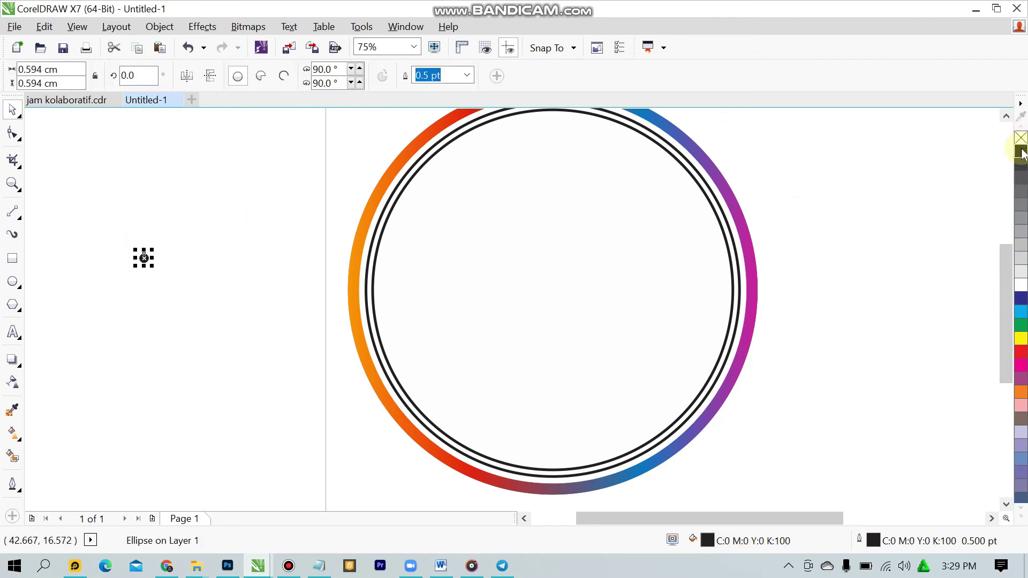
{"action": "left_click", "coordinate": [899, 143]}
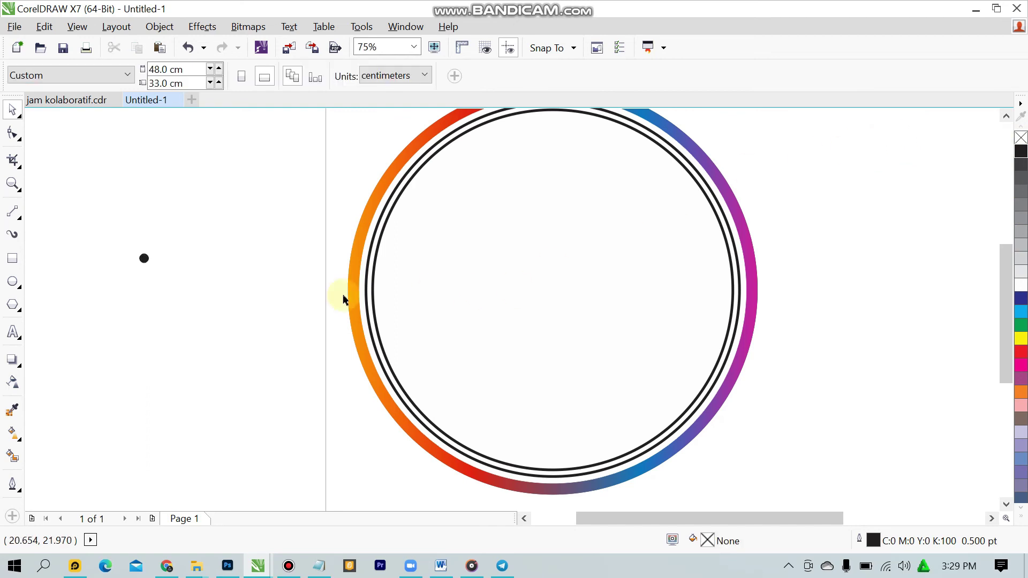
{"action": "left_click", "coordinate": [147, 260]}
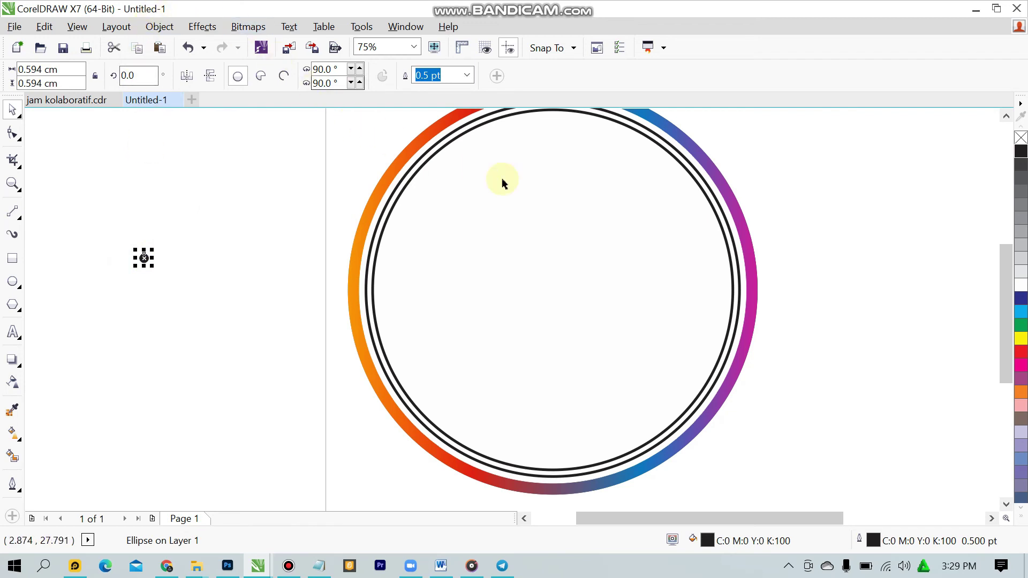
- Center the black dot horizontally and vertically on the large concentric circles and deselect the objects
{"action": "left_click", "coordinate": [516, 218], "text": "shift"}
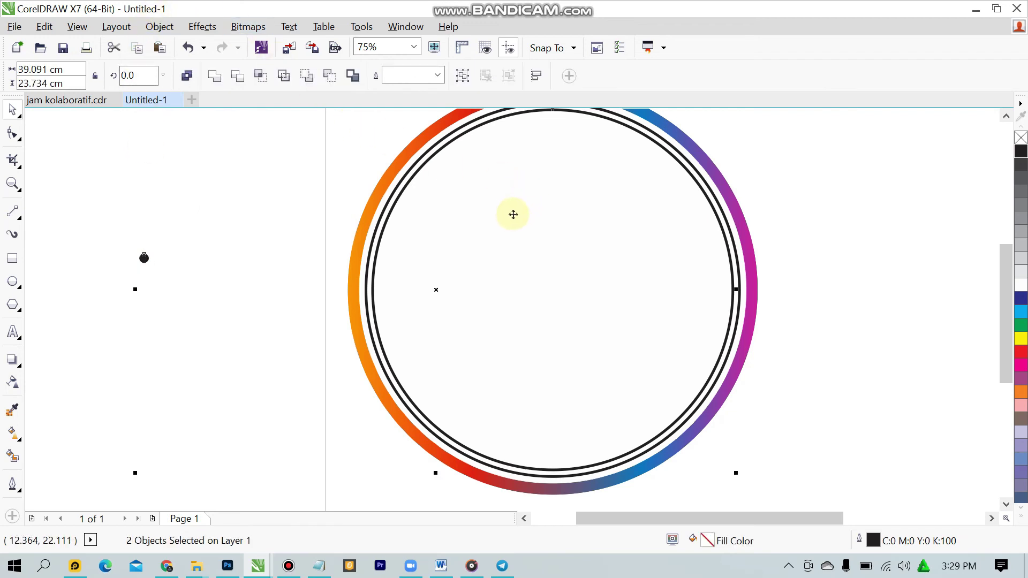
{"action": "key", "text": "c"}
{"action": "key", "text": "e"}
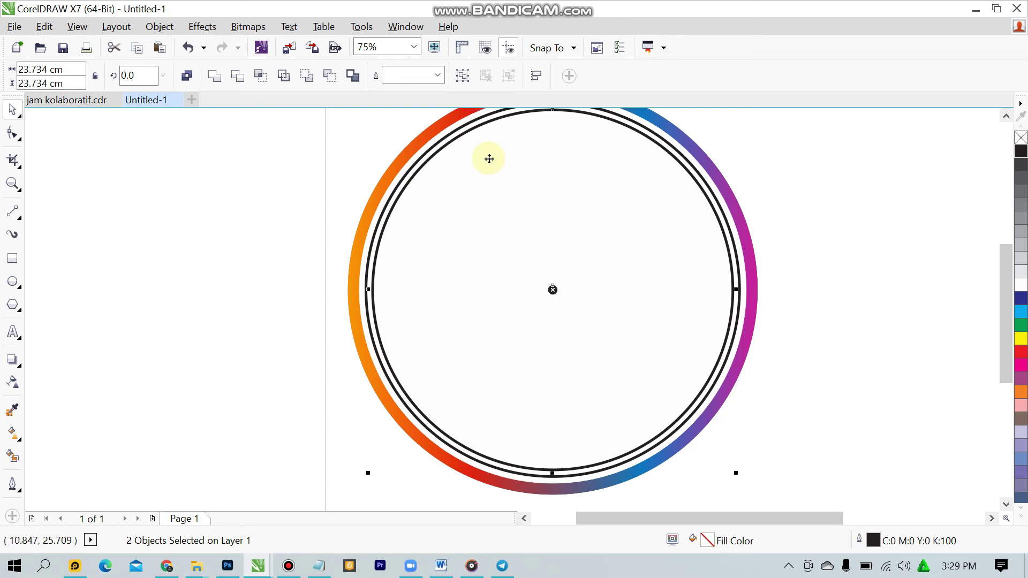
{"action": "left_click", "coordinate": [243, 155]}
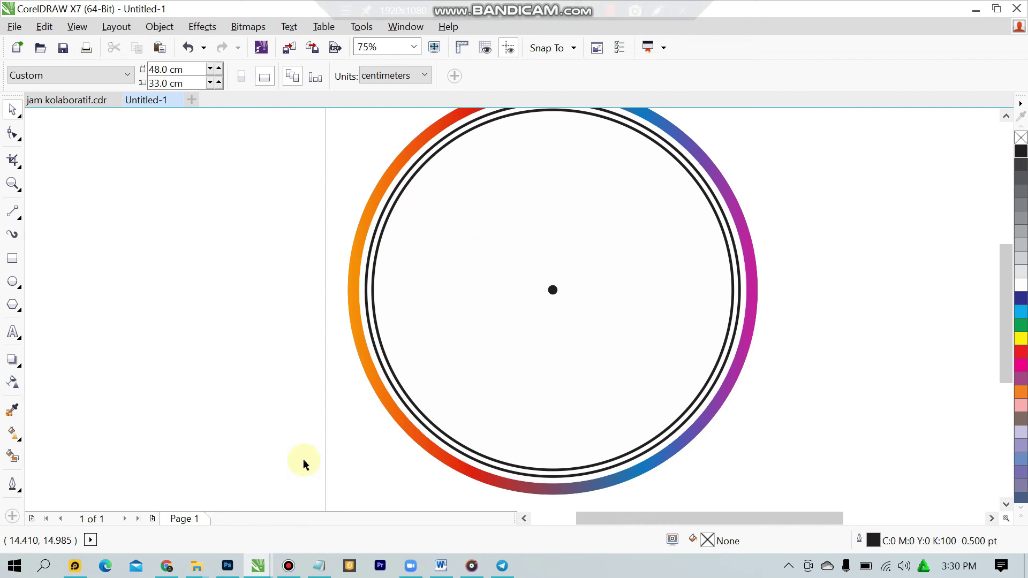
{"action": "key", "text": "shift+F12"}
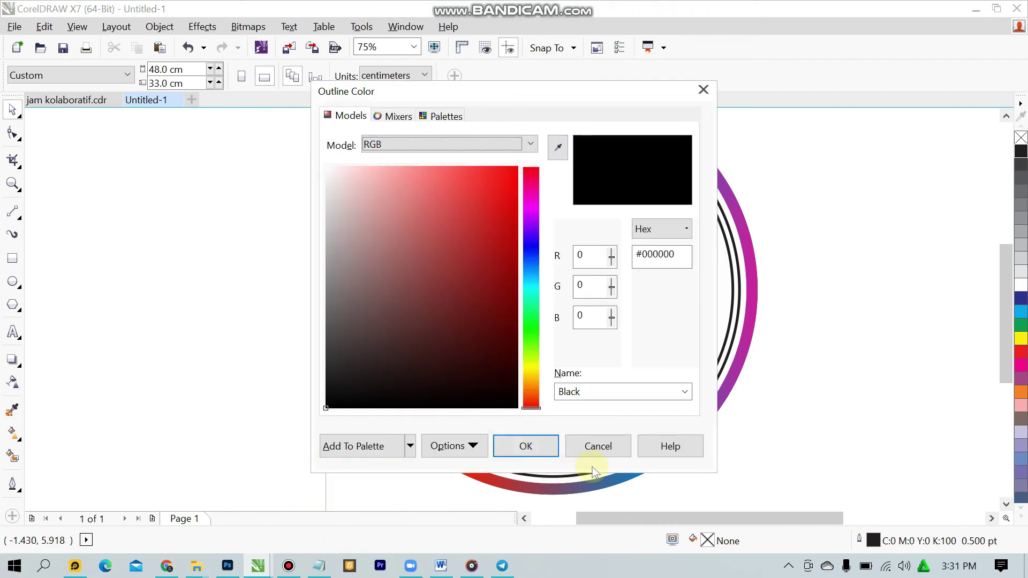
{"action": "left_click", "coordinate": [594, 447]}
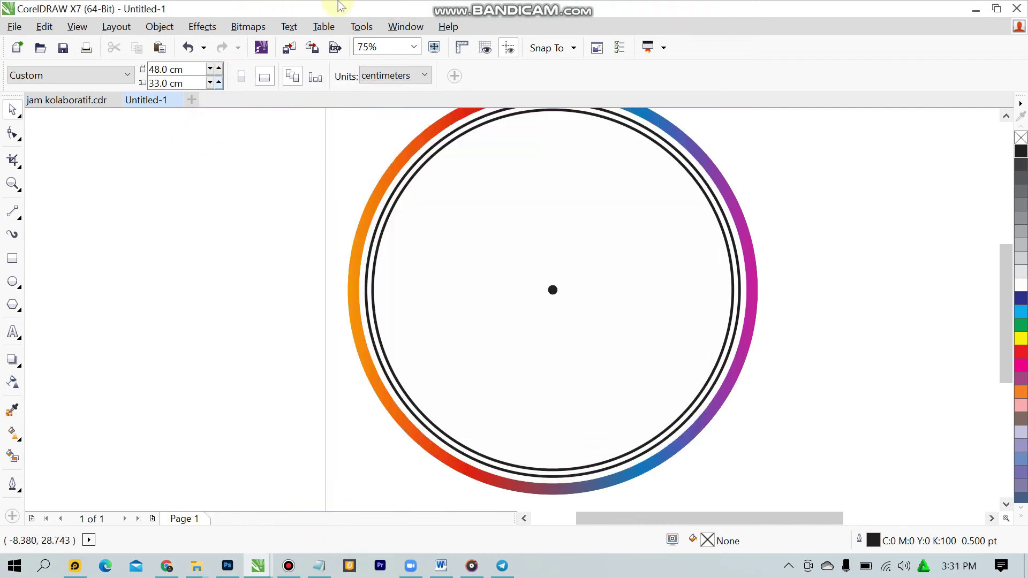
- Examine the length and outline width of the 9 o'clock hour mark in jam kolaboratif.cdr
{"action": "left_click", "coordinate": [75, 102]}
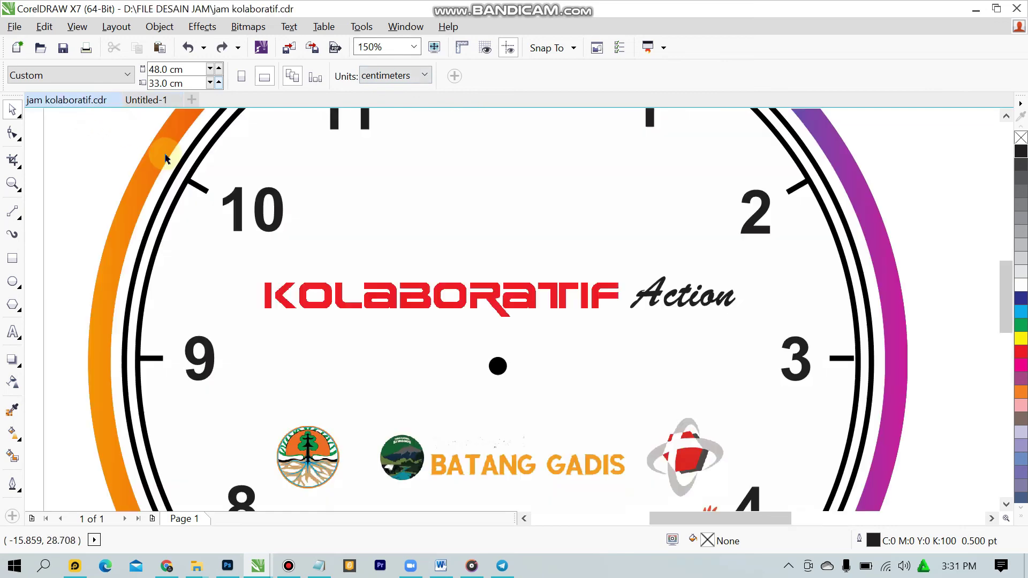
{"action": "scroll", "coordinate": [391, 294], "scroll_direction": "down", "scroll_amount": 2}
{"action": "scroll", "coordinate": [399, 306], "scroll_direction": "up", "scroll_amount": 1}
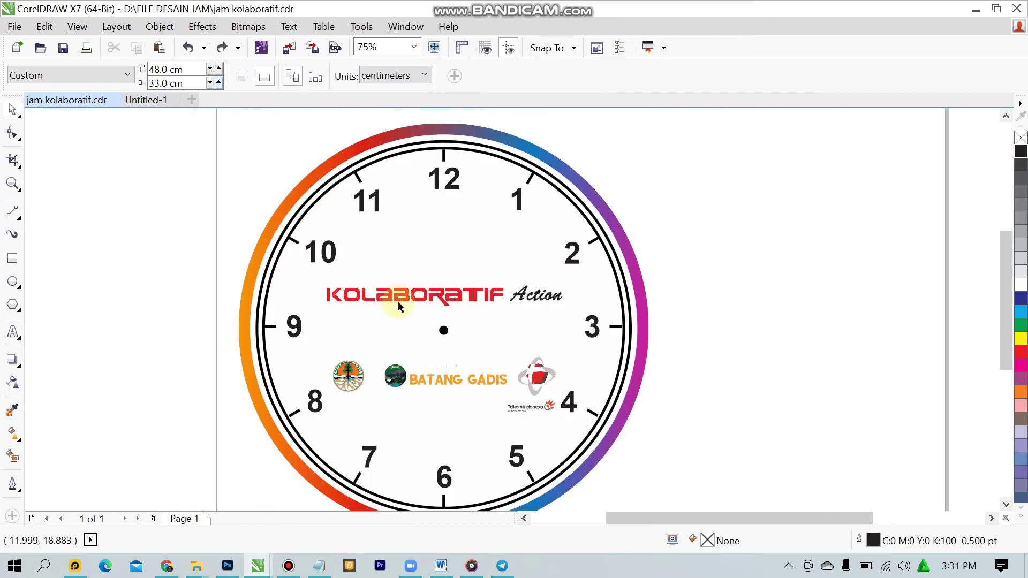
{"action": "scroll", "coordinate": [398, 306], "scroll_direction": "down", "scroll_amount": 1}
{"action": "scroll", "coordinate": [340, 327], "scroll_direction": "up", "scroll_amount": 1}
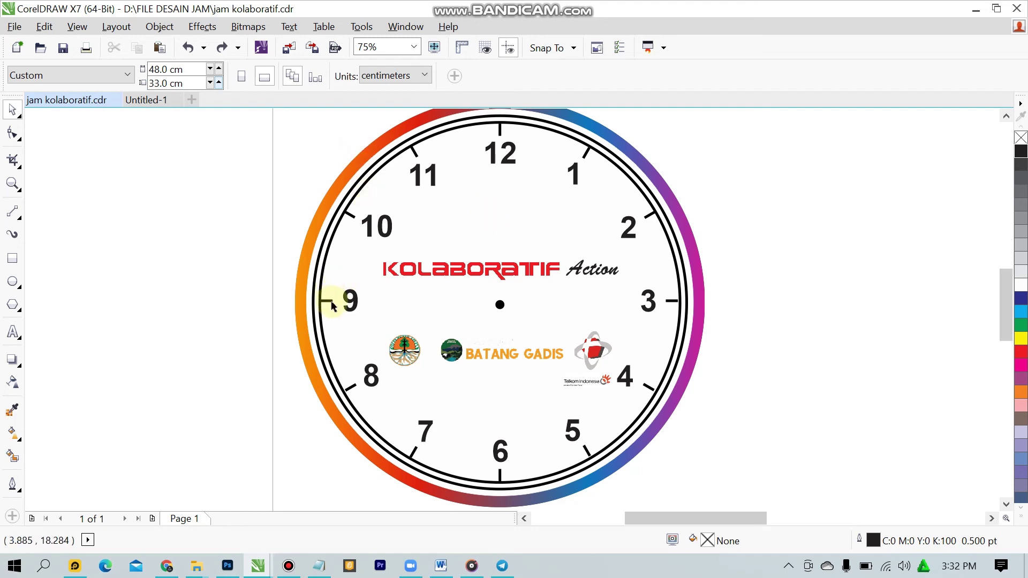
{"action": "scroll", "coordinate": [330, 299], "scroll_direction": "up", "scroll_amount": 2}
{"action": "left_click_drag", "start_coordinate": [328, 320], "coordinate": [347, 320]}
{"action": "key", "text": "ctrl+z"}
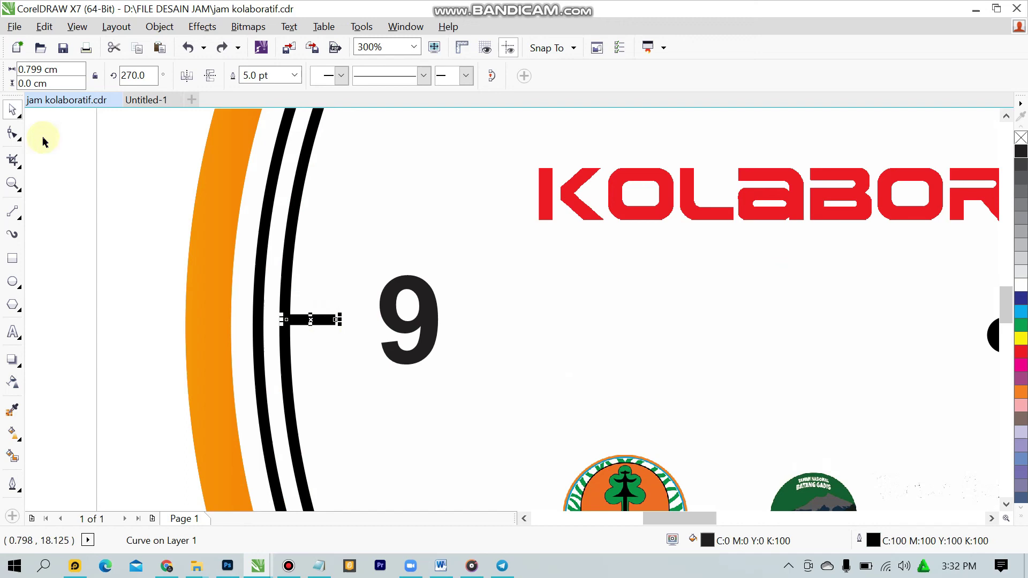
{"action": "left_click", "coordinate": [110, 243]}
{"action": "left_click", "coordinate": [321, 319]}
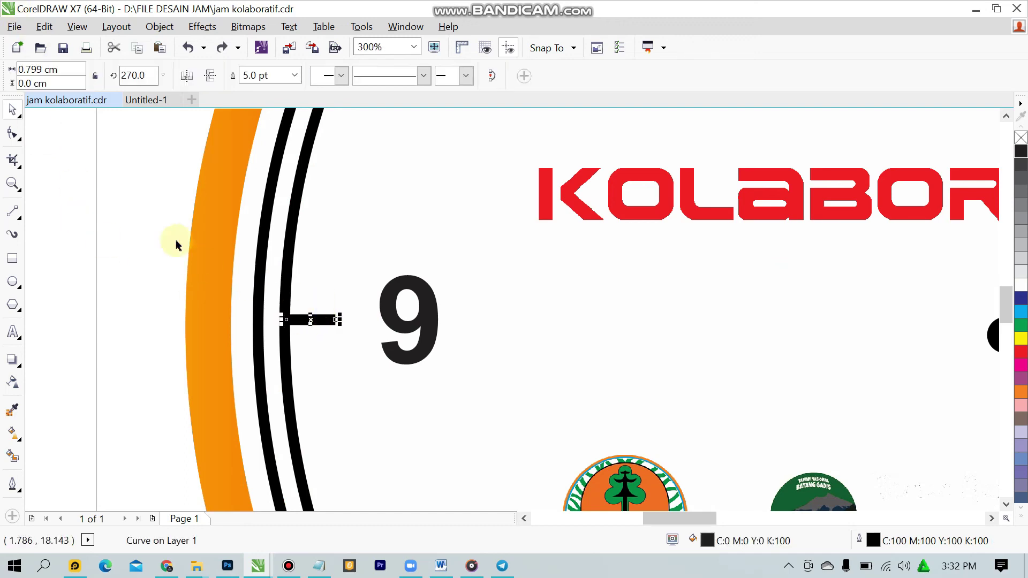
{"action": "left_click", "coordinate": [186, 259]}
{"action": "scroll", "coordinate": [667, 194], "scroll_direction": "down", "scroll_amount": 3}
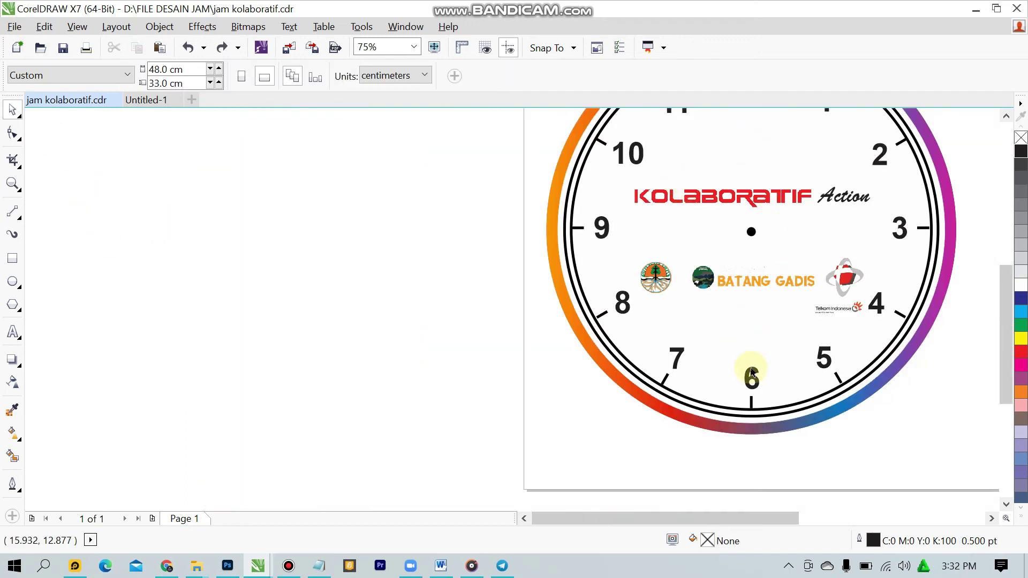
- Check the lengths and outline widths of the hour marks at 6, 7 and 8 o'clock
{"action": "scroll", "coordinate": [751, 360], "scroll_direction": "up", "scroll_amount": 3}
{"action": "left_click", "coordinate": [730, 408]}
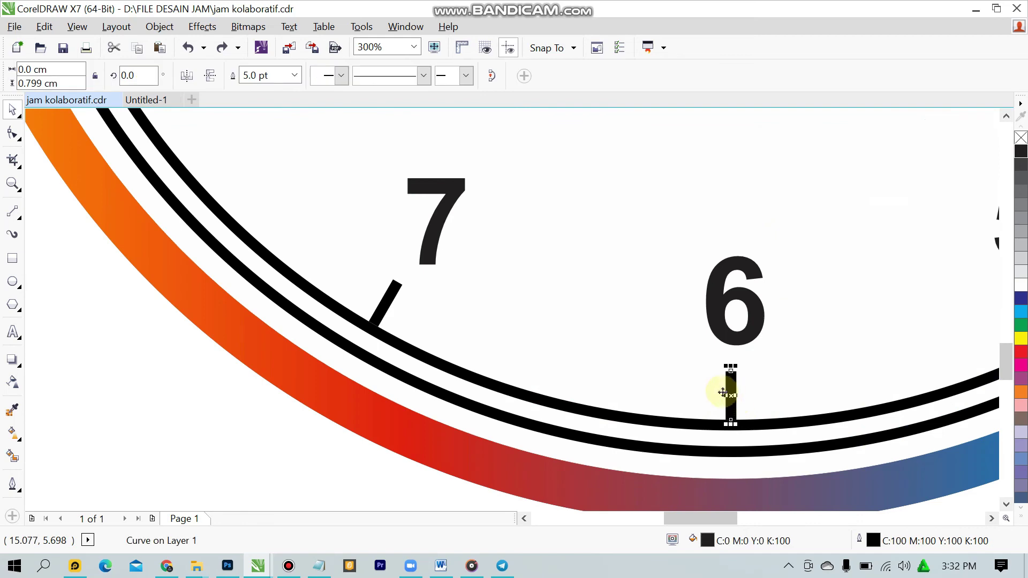
{"action": "left_click", "coordinate": [396, 291]}
{"action": "left_click", "coordinate": [161, 394]}
{"action": "scroll", "coordinate": [161, 394], "scroll_direction": "down", "scroll_amount": 3}
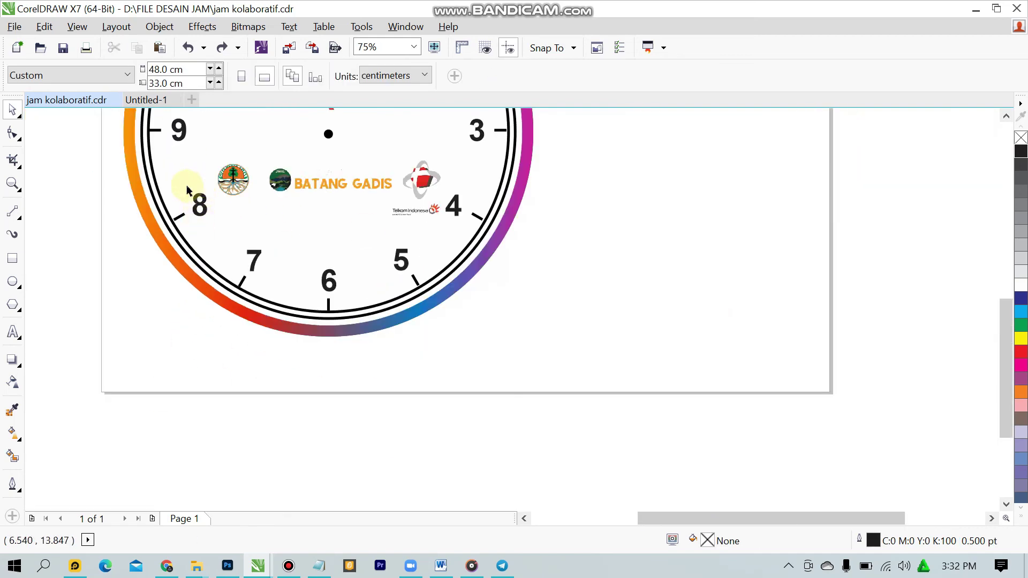
{"action": "scroll", "coordinate": [187, 187], "scroll_direction": "up", "scroll_amount": 5}
{"action": "left_click", "coordinate": [184, 328]}
{"action": "scroll", "coordinate": [161, 272], "scroll_direction": "down", "scroll_amount": 2}
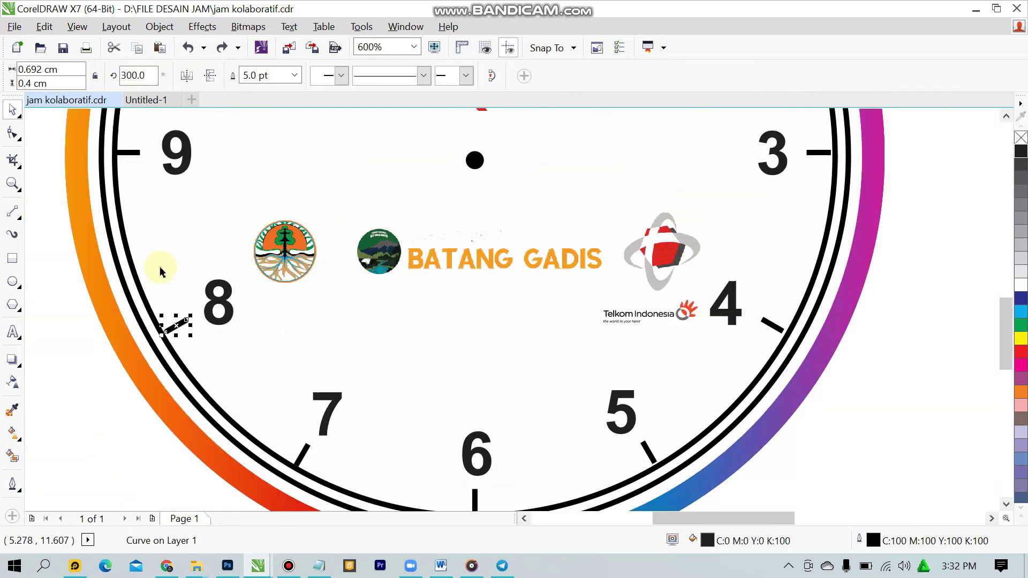
{"action": "left_click", "coordinate": [124, 385]}
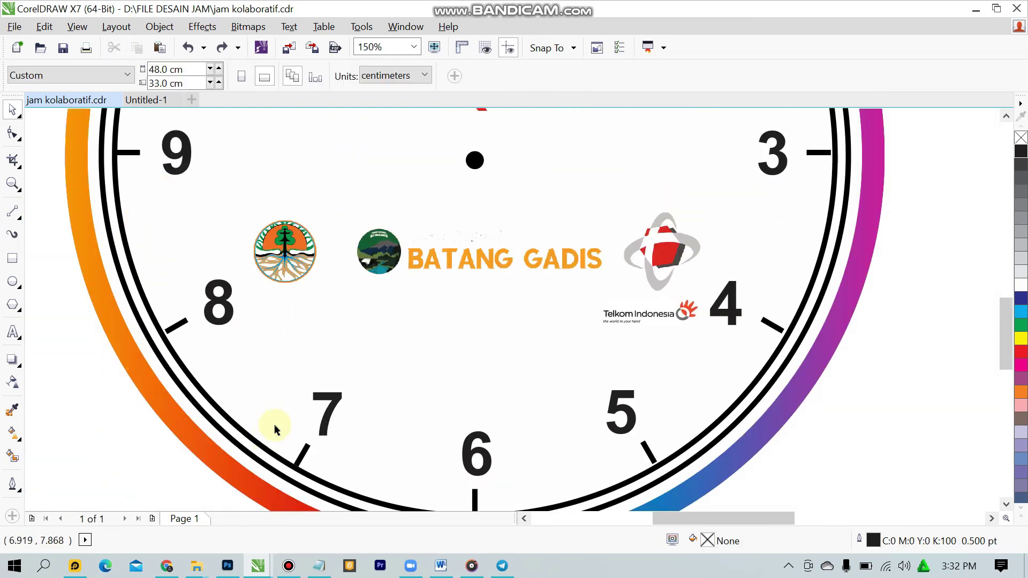
{"action": "scroll", "coordinate": [321, 439], "scroll_direction": "down", "scroll_amount": 2}
{"action": "scroll", "coordinate": [396, 467], "scroll_direction": "up", "scroll_amount": 2}
{"action": "left_click", "coordinate": [429, 482]}
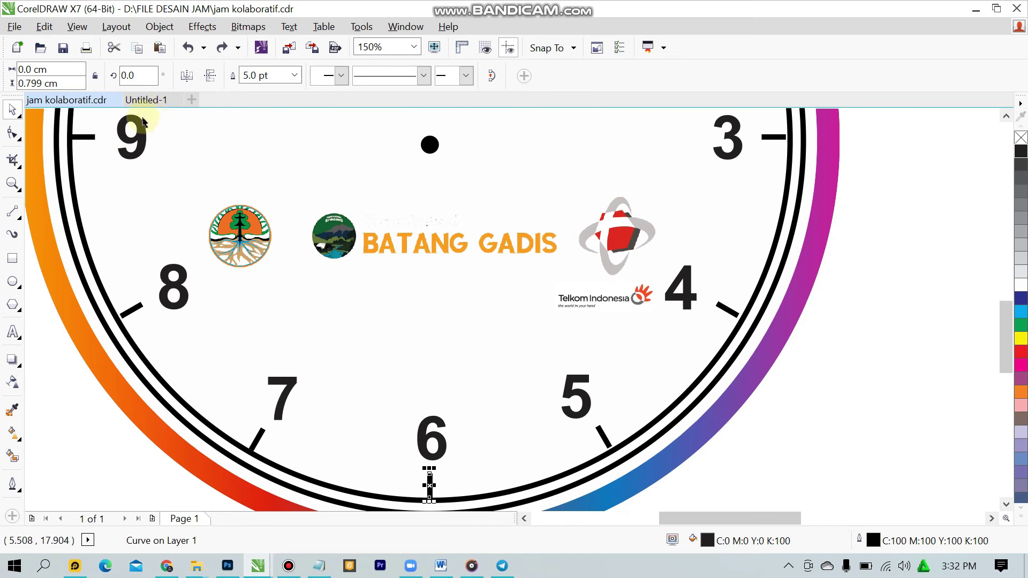
- Draw a narrow upright rectangle of about 0.212 × 0.847 cm in Untitled-1, beside the page
{"action": "left_click", "coordinate": [144, 101]}
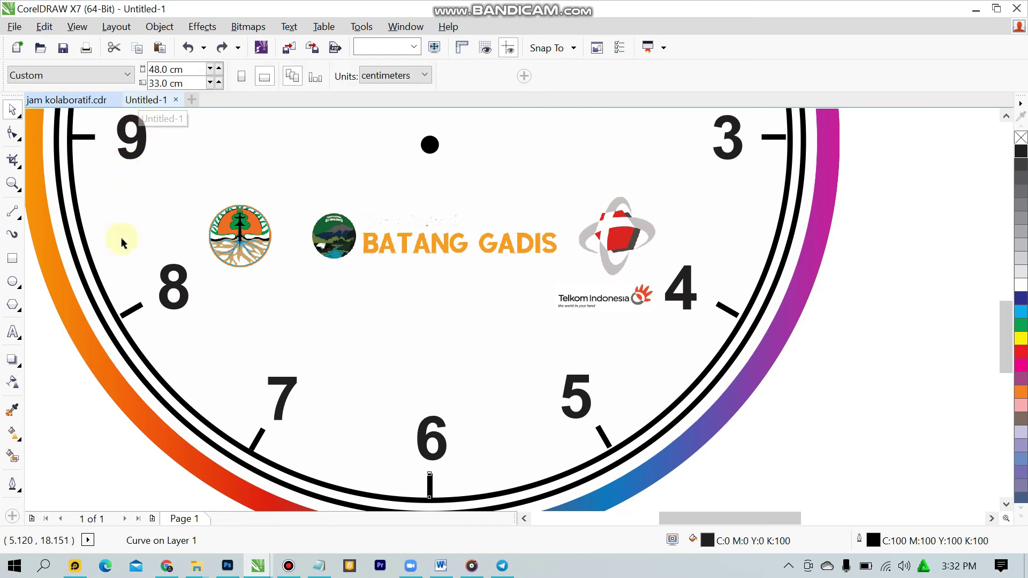
{"action": "left_click", "coordinate": [13, 262]}
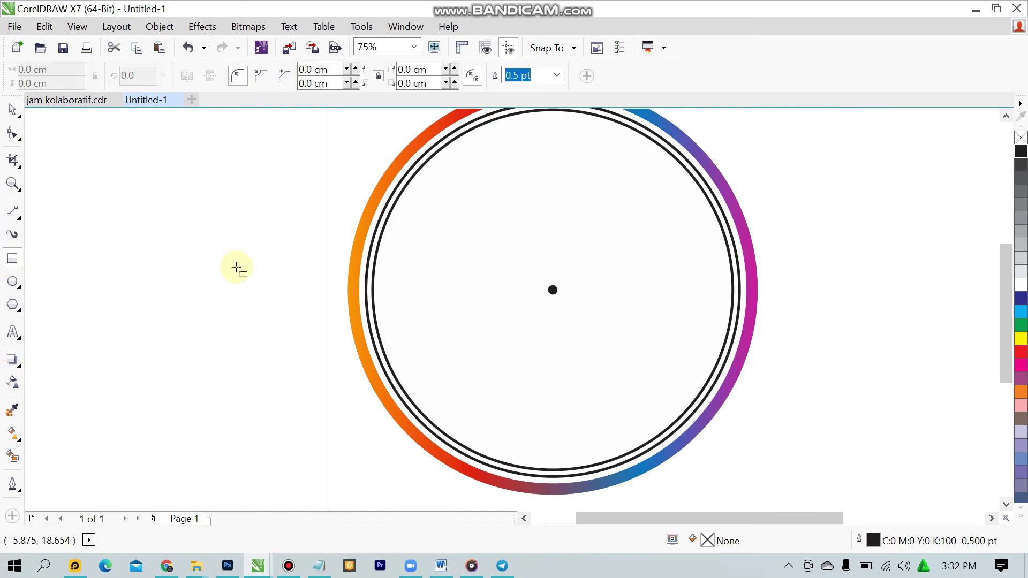
{"action": "left_click_drag", "start_coordinate": [236, 268], "coordinate": [239, 279]}
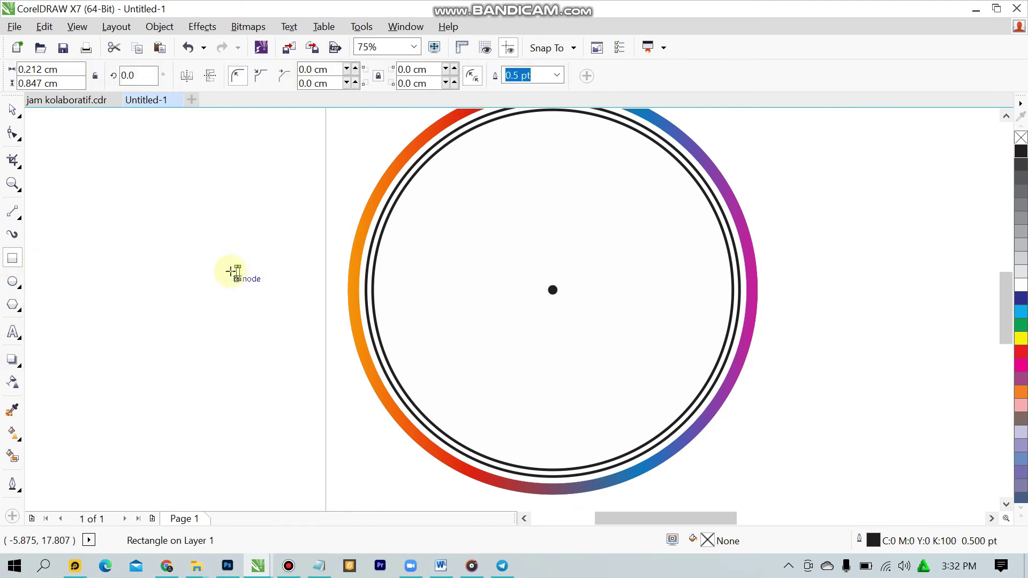
{"action": "scroll", "coordinate": [236, 275], "scroll_direction": "up", "scroll_amount": 2}
{"action": "left_click", "coordinate": [13, 133]}
{"action": "key", "text": "space"}
{"action": "scroll", "coordinate": [212, 230], "scroll_direction": "up", "scroll_amount": 1}
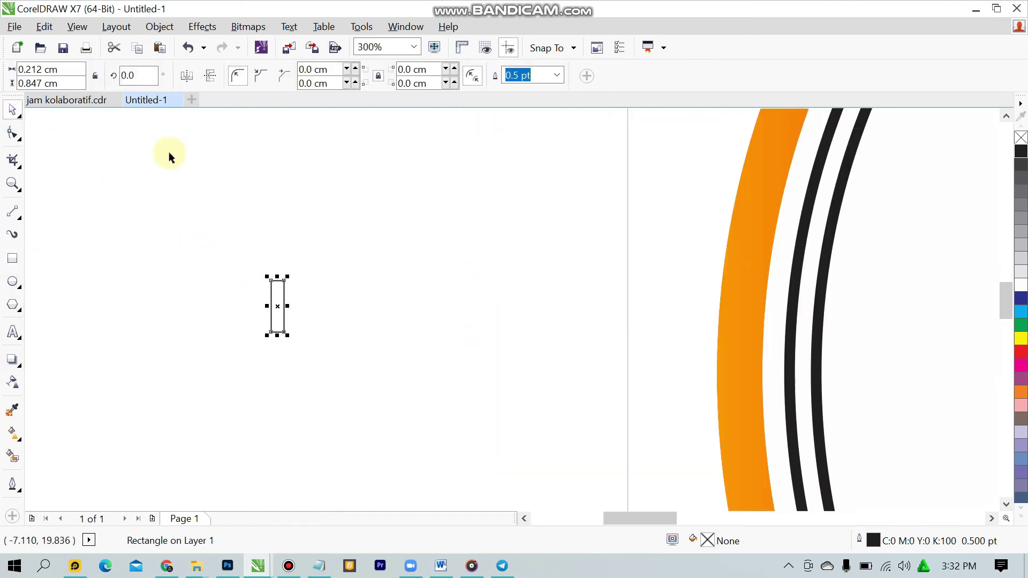
- Narrow the rectangle to a width of about 0.0 cm and set its height to 0.799 cm
{"action": "scroll", "coordinate": [270, 276], "scroll_direction": "up", "scroll_amount": 3}
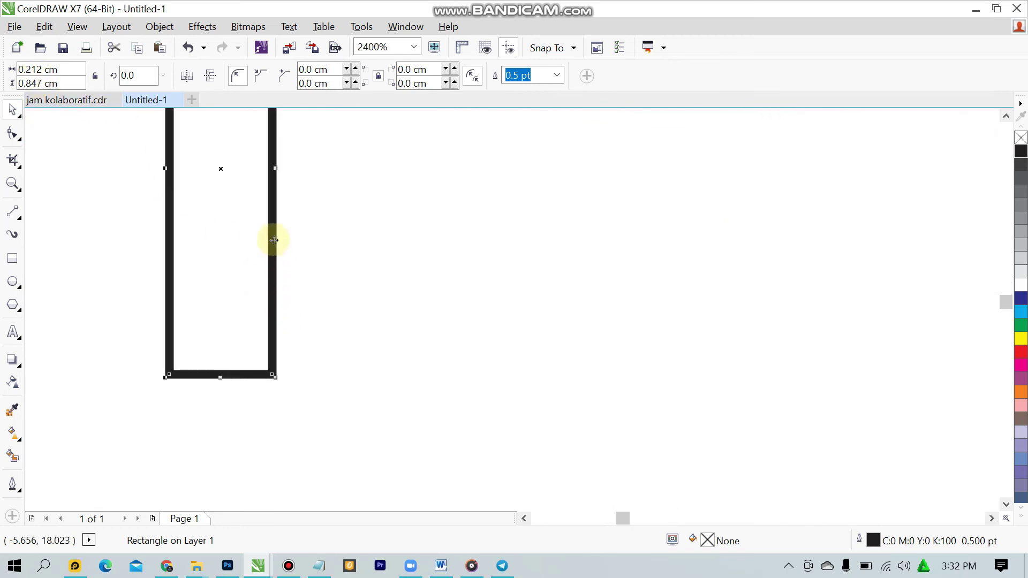
{"action": "left_click_drag", "start_coordinate": [278, 170], "coordinate": [167, 156]}
{"action": "scroll", "coordinate": [167, 157], "scroll_direction": "up", "scroll_amount": 3}
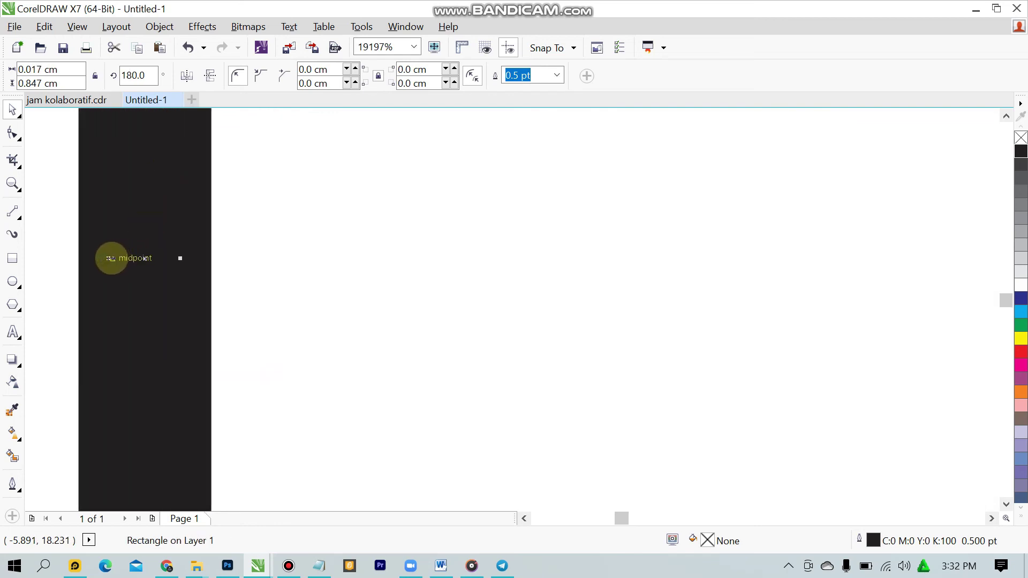
{"action": "left_click_drag", "start_coordinate": [133, 264], "coordinate": [177, 223]}
{"action": "left_click", "coordinate": [259, 216]}
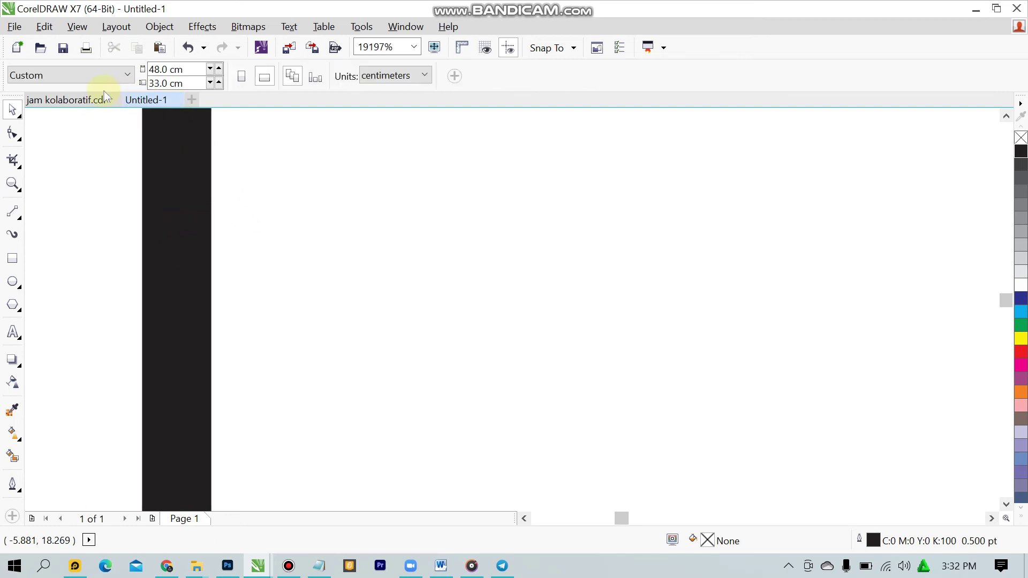
{"action": "left_click", "coordinate": [142, 141]}
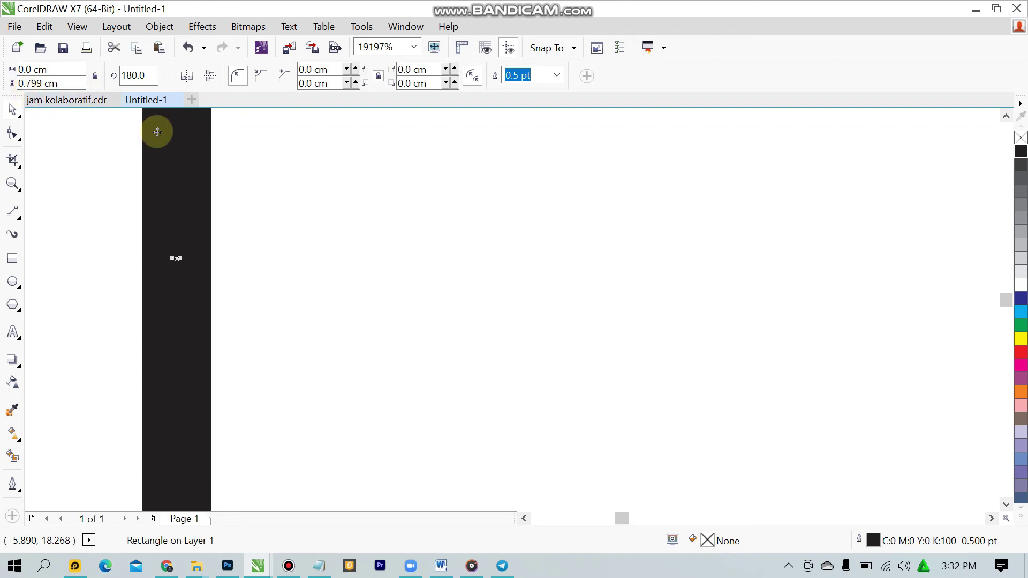
{"action": "left_click", "coordinate": [321, 199]}
{"action": "left_click", "coordinate": [210, 186]}
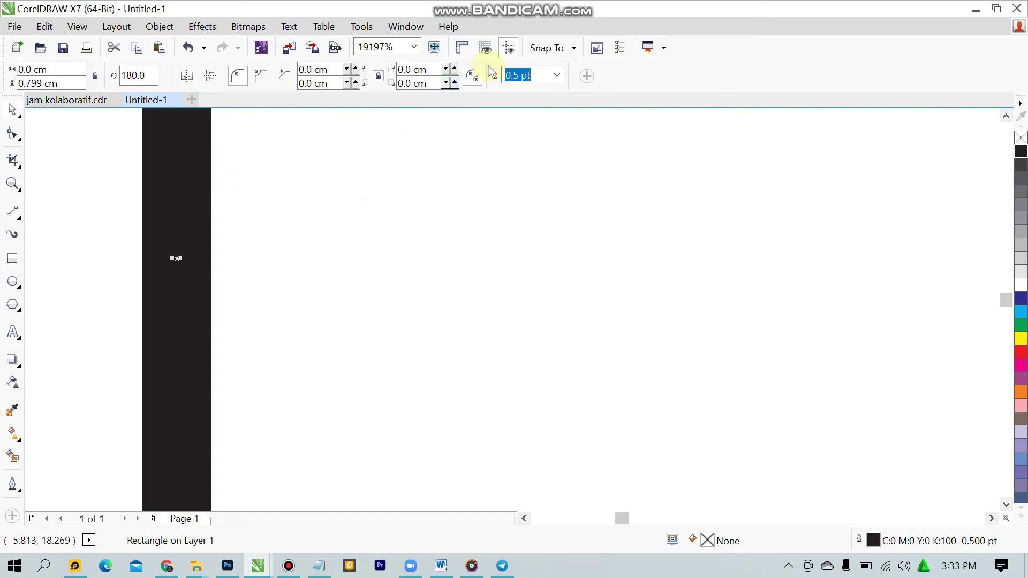
- Set the outline width of the narrow rectangle to 2.0 pt and deselect it
{"action": "left_click", "coordinate": [557, 76]}
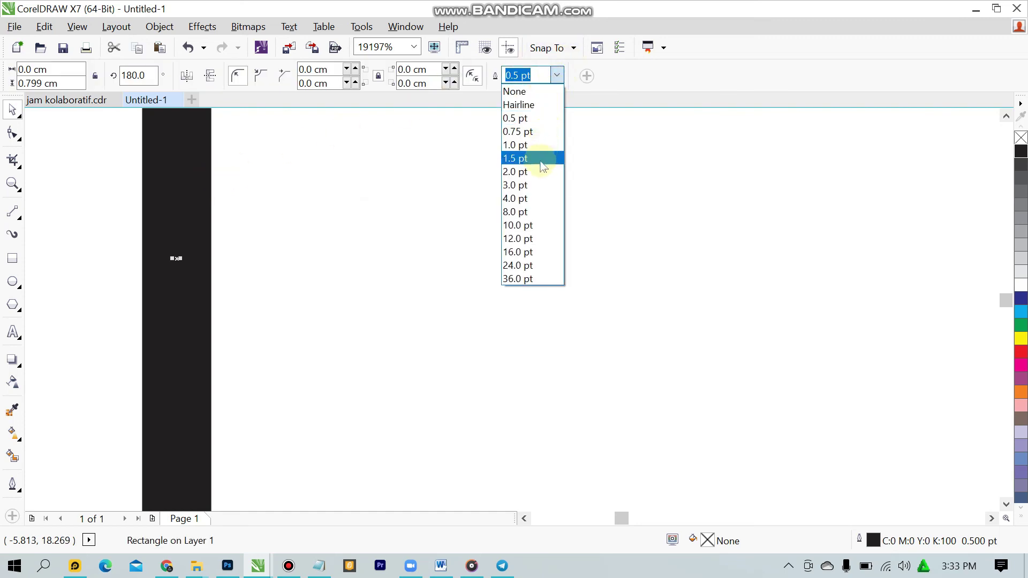
{"action": "key", "text": "Escape"}
{"action": "left_click", "coordinate": [455, 183]}
{"action": "scroll", "coordinate": [454, 184], "scroll_direction": "down", "scroll_amount": 3}
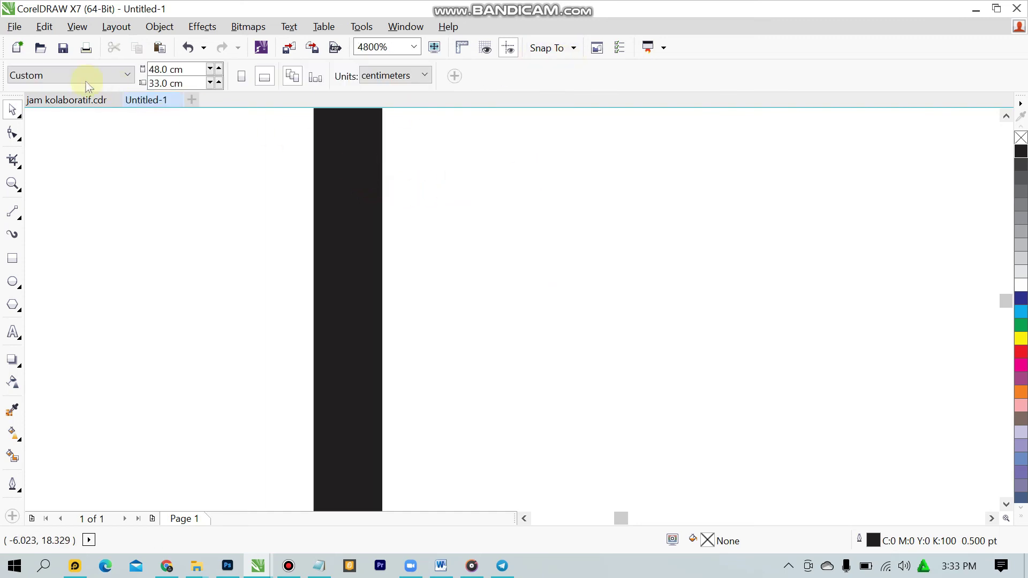
- Check the 6 o'clock mark's outline width in jam kolaboratif.cdr and set the narrow rectangle's outline in Untitled-1 to 5 pt
{"action": "left_click", "coordinate": [36, 100]}
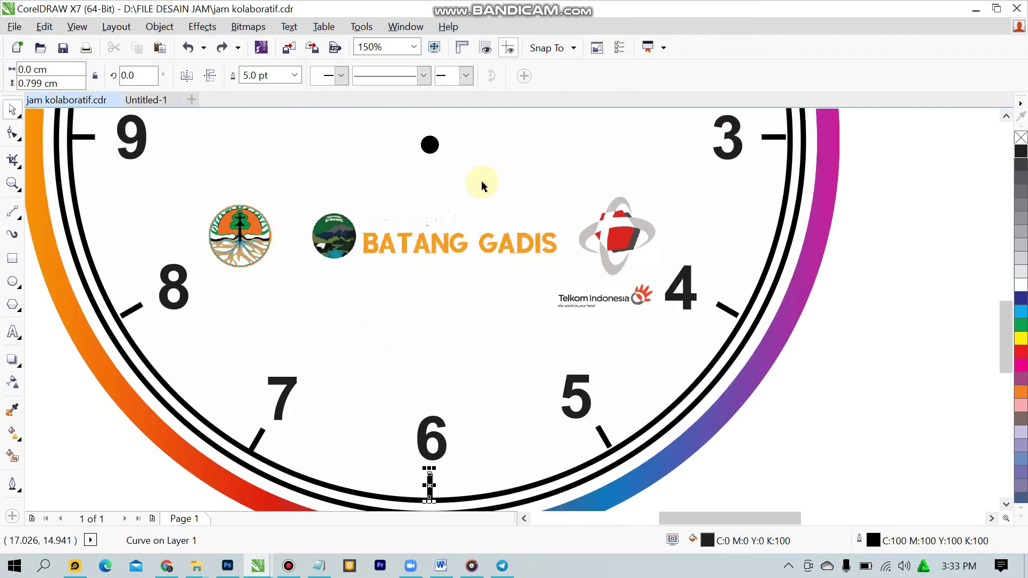
{"action": "left_click", "coordinate": [131, 100]}
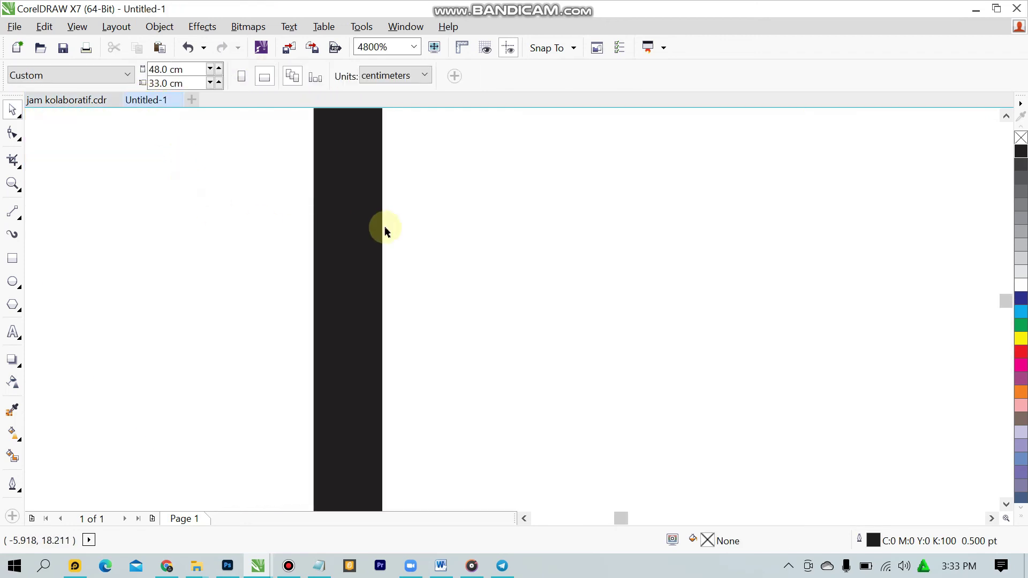
{"action": "left_click", "coordinate": [367, 213]}
{"action": "left_click", "coordinate": [561, 79]}
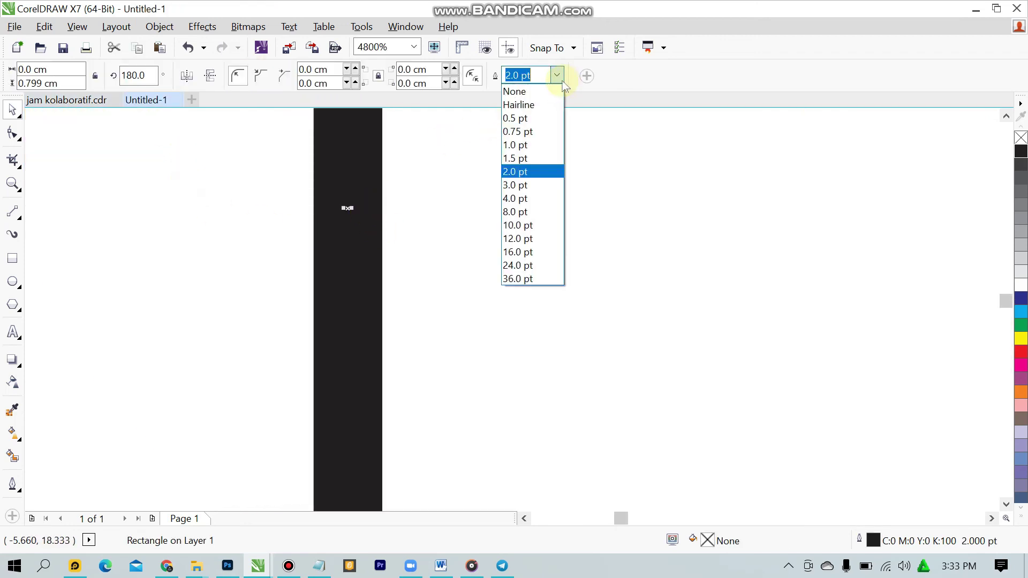
{"action": "left_click", "coordinate": [563, 71]}
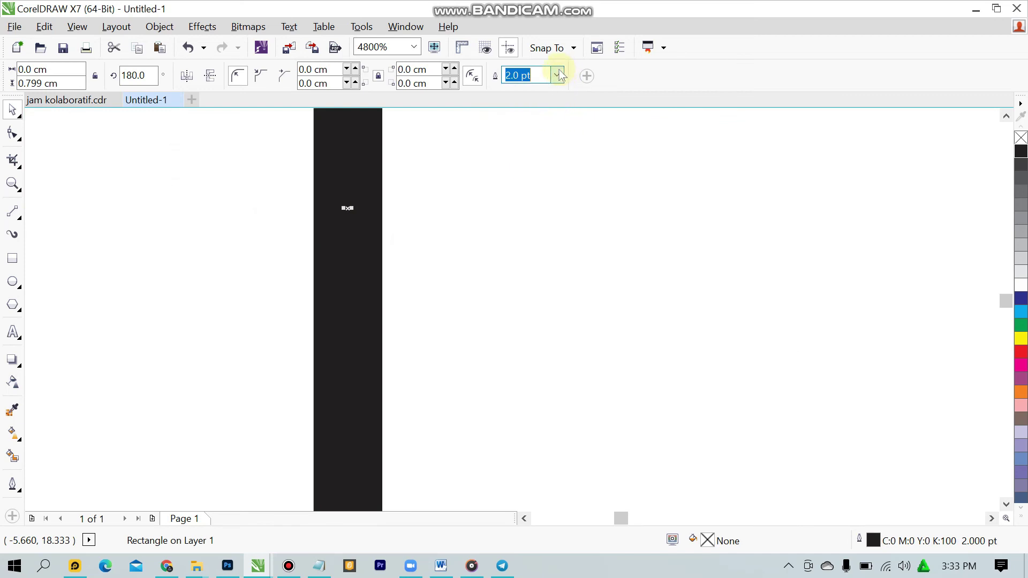
{"action": "type", "text": "5"}
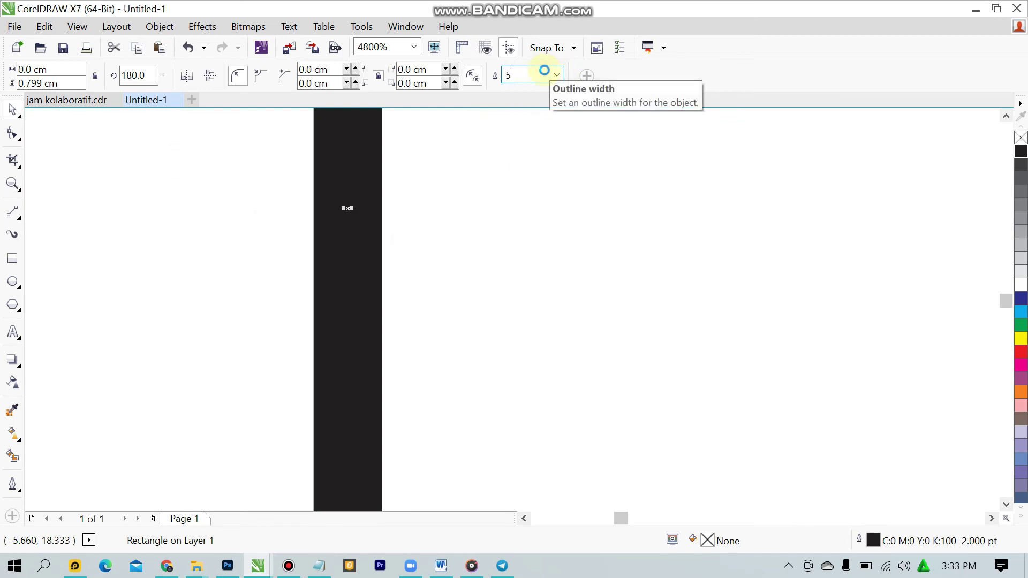
{"action": "key", "text": "Return"}
{"action": "scroll", "coordinate": [460, 213], "scroll_direction": "down", "scroll_amount": 3}
{"action": "left_click", "coordinate": [474, 223]}
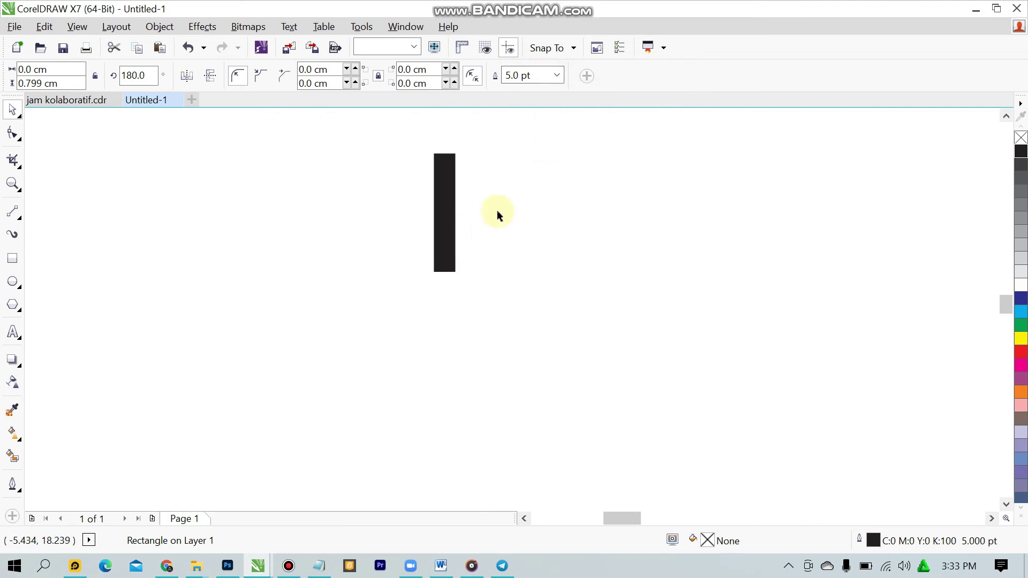
- Move the 5 pt bar closer to the clock, just outside the left edge of the page
{"action": "scroll", "coordinate": [486, 190], "scroll_direction": "down", "scroll_amount": 2}
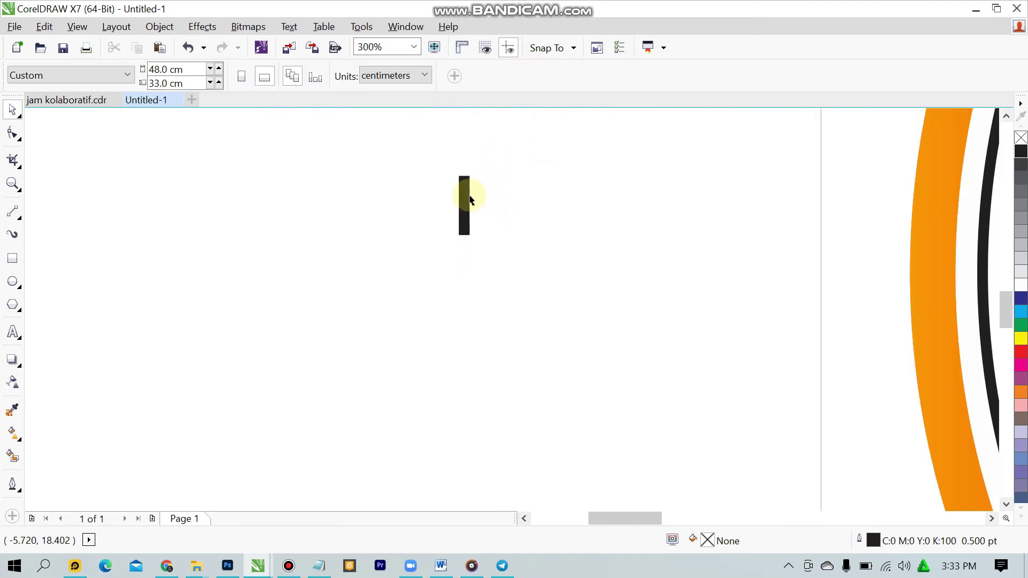
{"action": "left_click", "coordinate": [467, 196]}
{"action": "scroll", "coordinate": [514, 206], "scroll_direction": "down", "scroll_amount": 3}
{"action": "left_click_drag", "start_coordinate": [503, 206], "coordinate": [549, 278]}
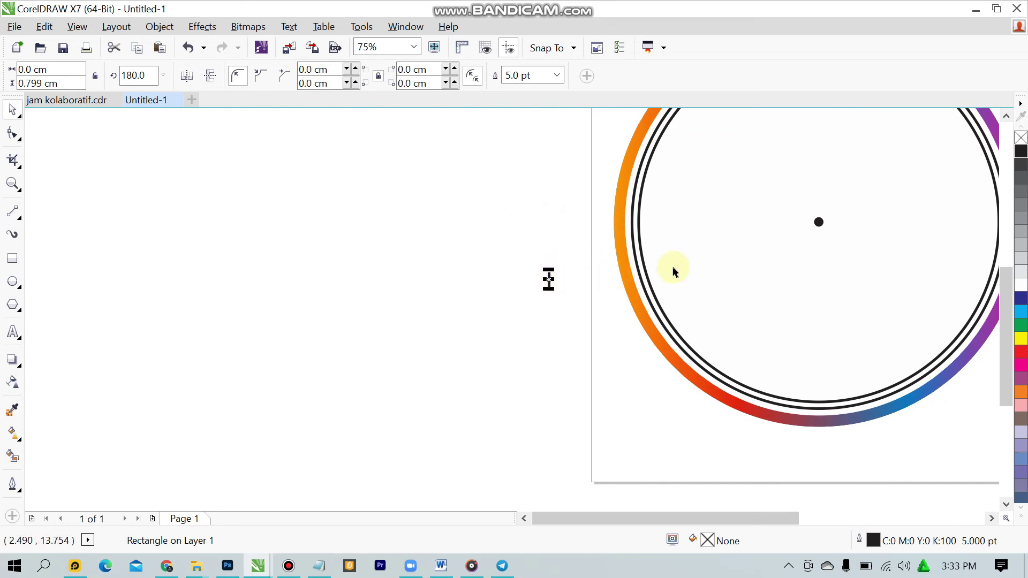
- Center the 5 pt bar horizontally and vertically on the clock's center dot
{"action": "left_click", "coordinate": [819, 222], "text": "shift"}
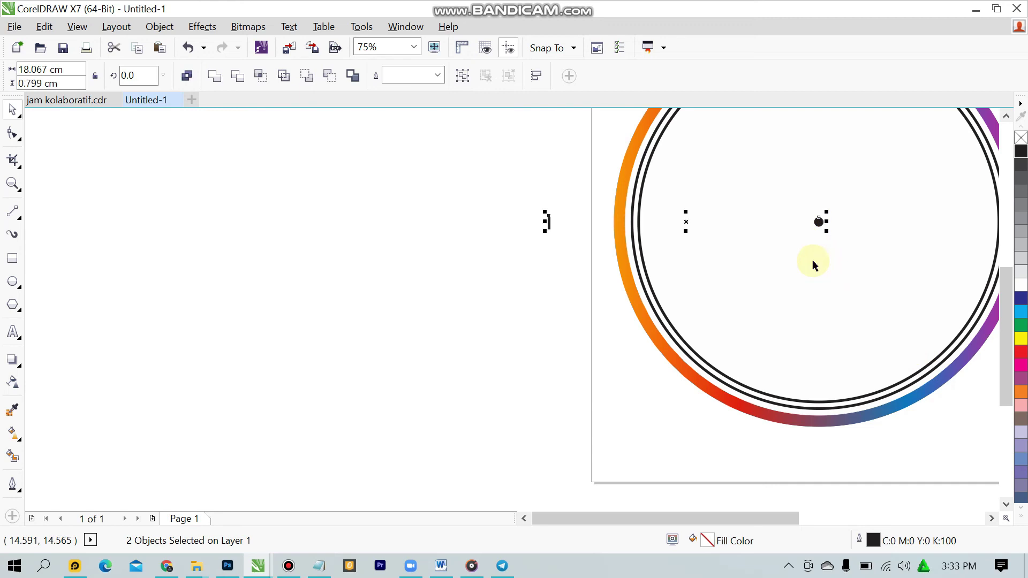
{"action": "key", "text": "c"}
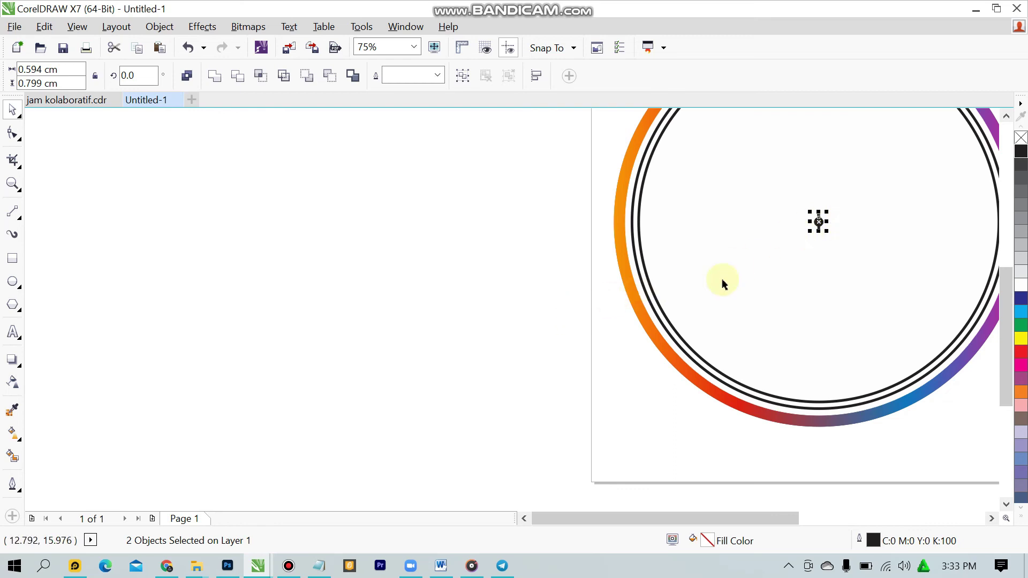
{"action": "left_click", "coordinate": [857, 296]}
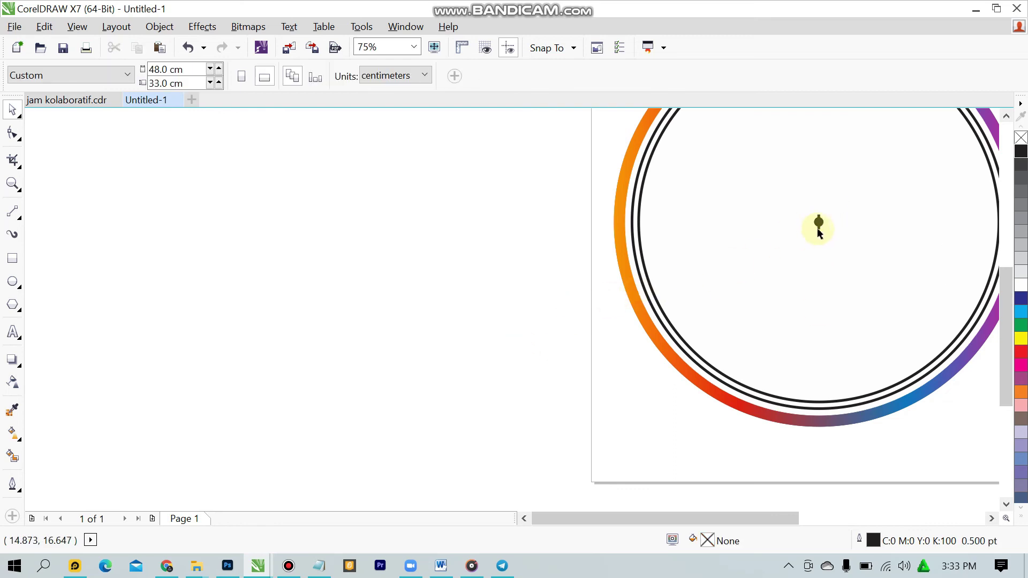
- Move the 5 pt bar down from the center dot to the 6 o'clock position, touching the inner circle
{"action": "left_click", "coordinate": [820, 224]}
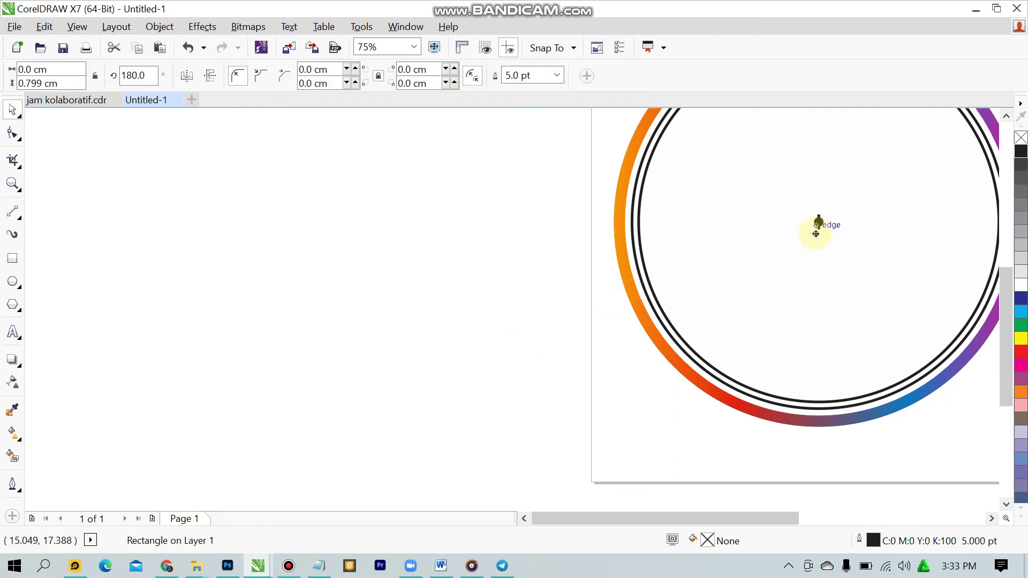
{"action": "scroll", "coordinate": [847, 374], "scroll_direction": "up", "scroll_amount": 5}
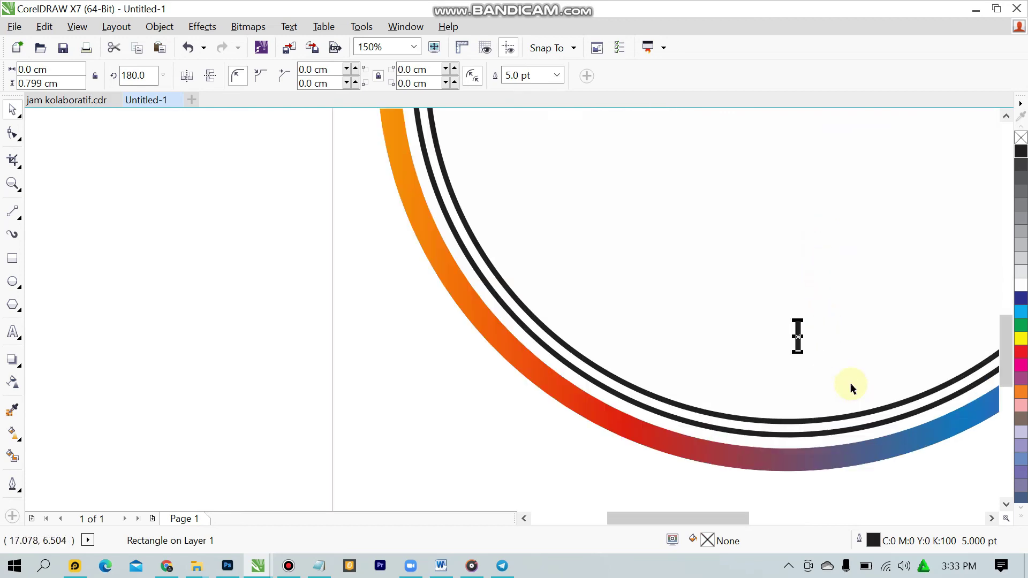
{"action": "scroll", "coordinate": [780, 415], "scroll_direction": "down", "scroll_amount": 2}
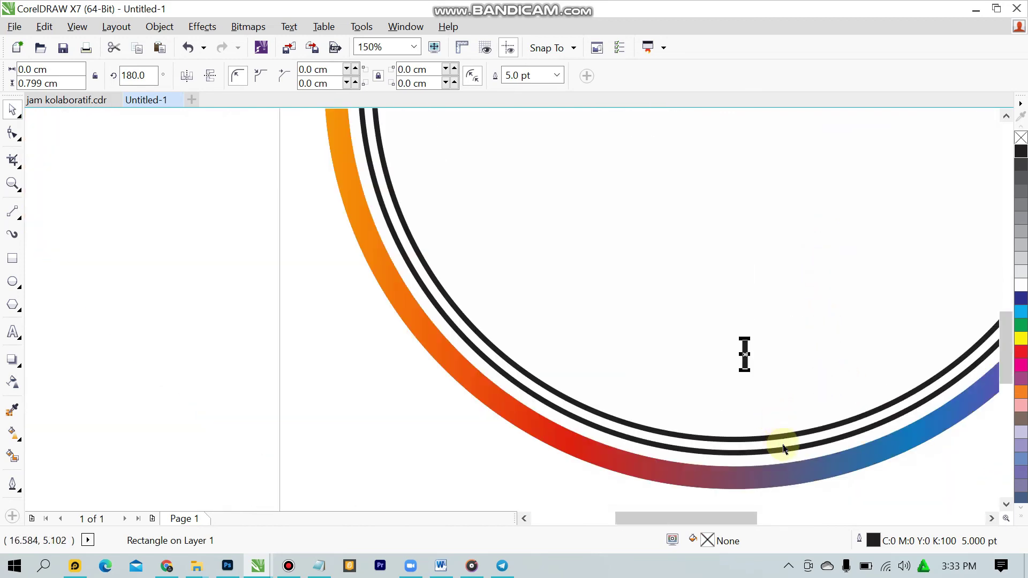
{"action": "scroll", "coordinate": [777, 424], "scroll_direction": "up", "scroll_amount": 1}
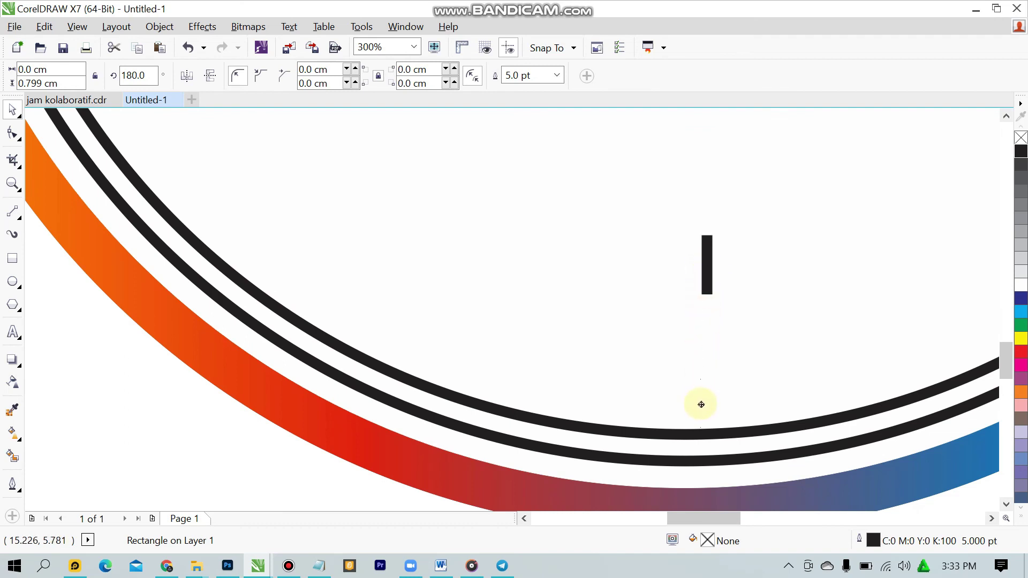
{"action": "left_click_drag", "start_coordinate": [700, 404], "coordinate": [700, 367]}
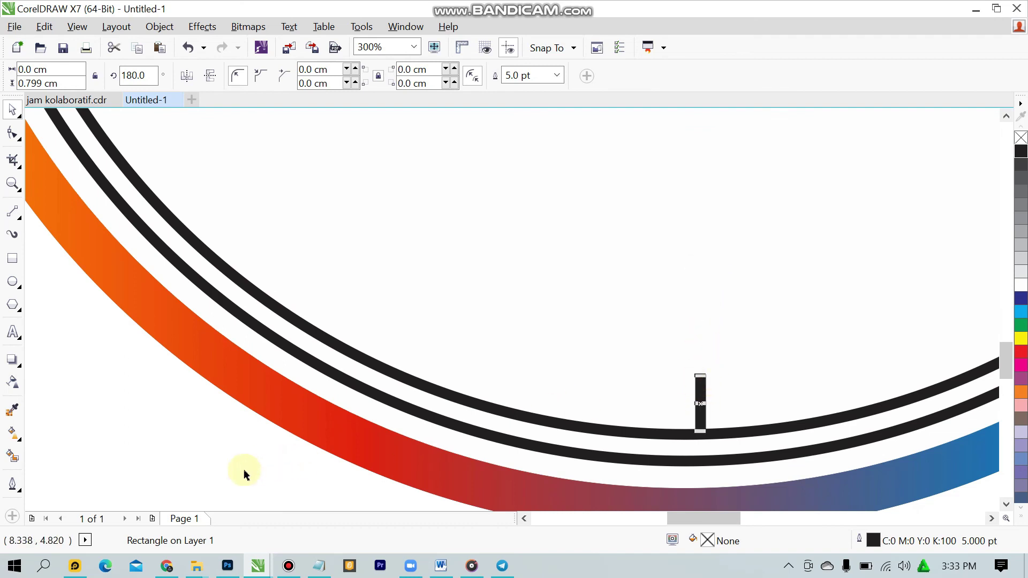
{"action": "key", "text": "Escape"}
- Align the 6 o'clock bar with the center dot along the clock's vertical axis
{"action": "scroll", "coordinate": [716, 370], "scroll_direction": "down", "scroll_amount": 3}
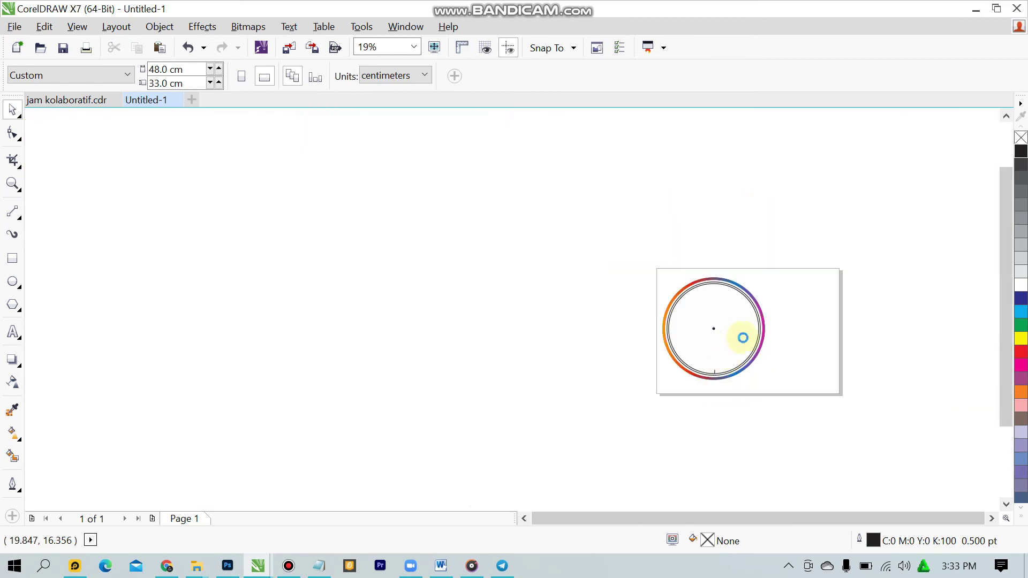
{"action": "scroll", "coordinate": [744, 343], "scroll_direction": "up", "scroll_amount": 1}
{"action": "scroll", "coordinate": [697, 423], "scroll_direction": "up", "scroll_amount": 1}
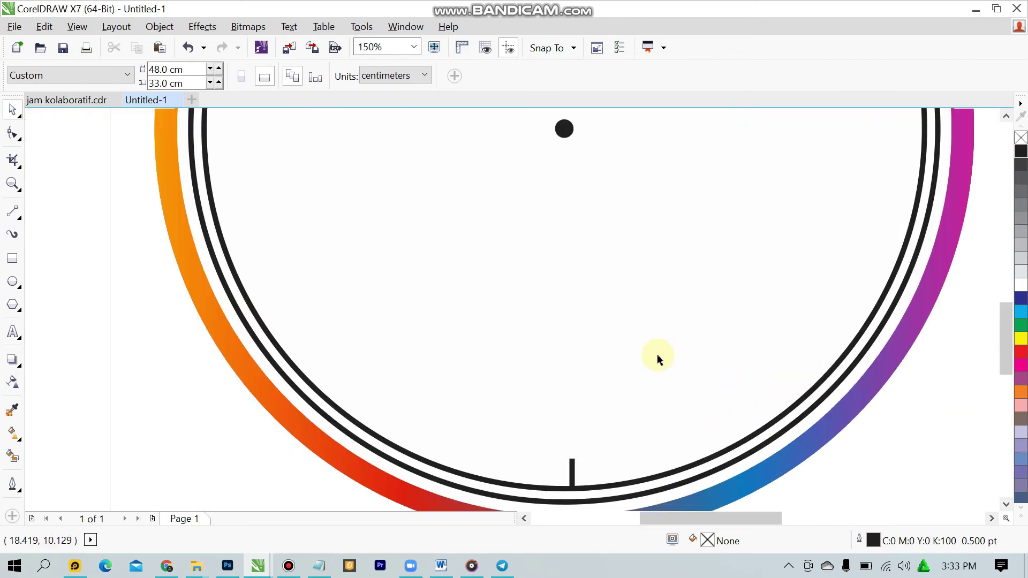
{"action": "left_click", "coordinate": [571, 471]}
{"action": "left_click", "coordinate": [565, 131], "text": "shift"}
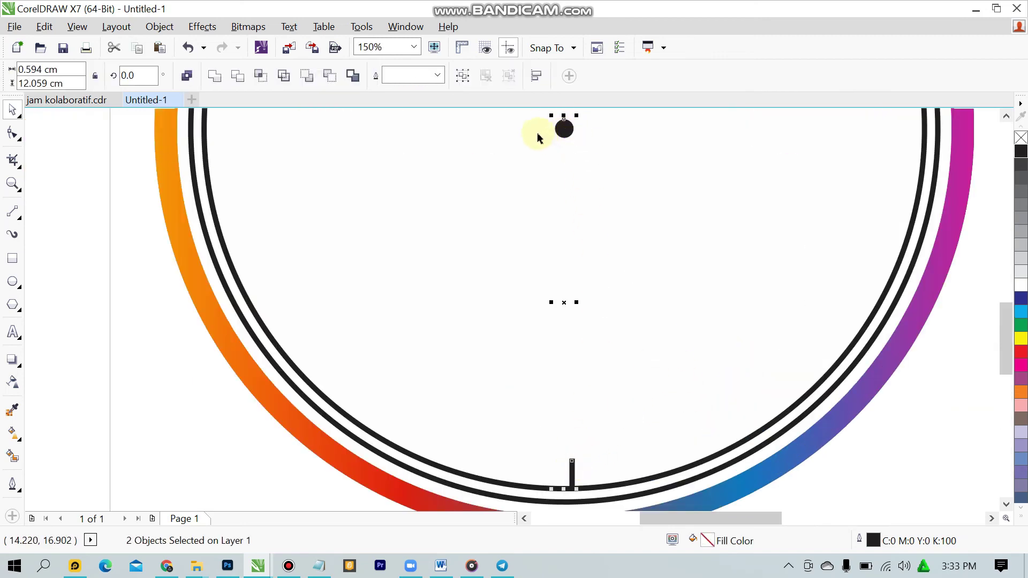
{"action": "key", "text": "e"}
{"action": "key", "text": "ctrl+z"}
{"action": "left_click", "coordinate": [883, 466]}
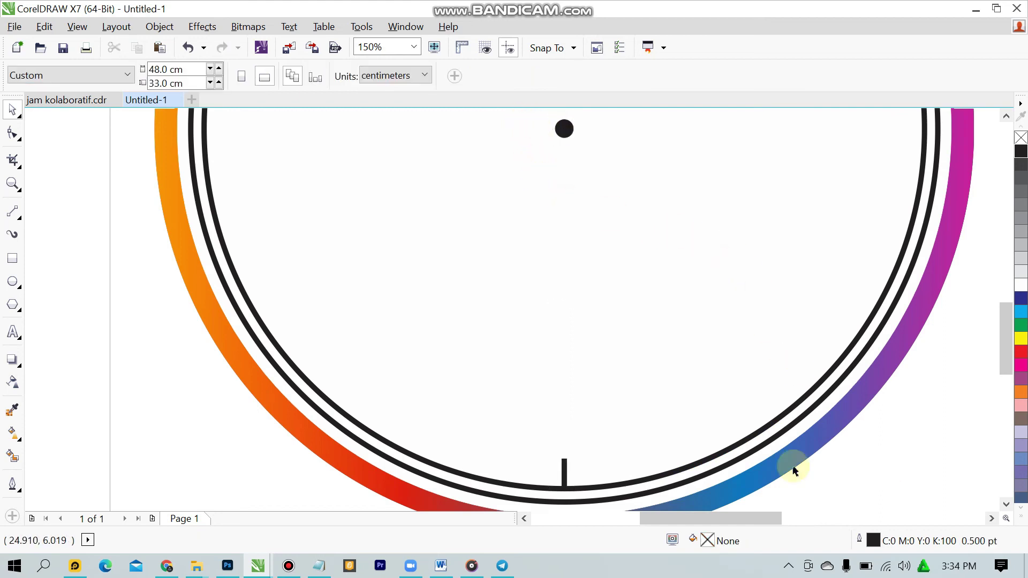
- Place a copy of the 6 o'clock bar straight above it at the 12 o'clock position
{"action": "left_click", "coordinate": [568, 466]}
{"action": "scroll", "coordinate": [574, 449], "scroll_direction": "down", "scroll_amount": 2}
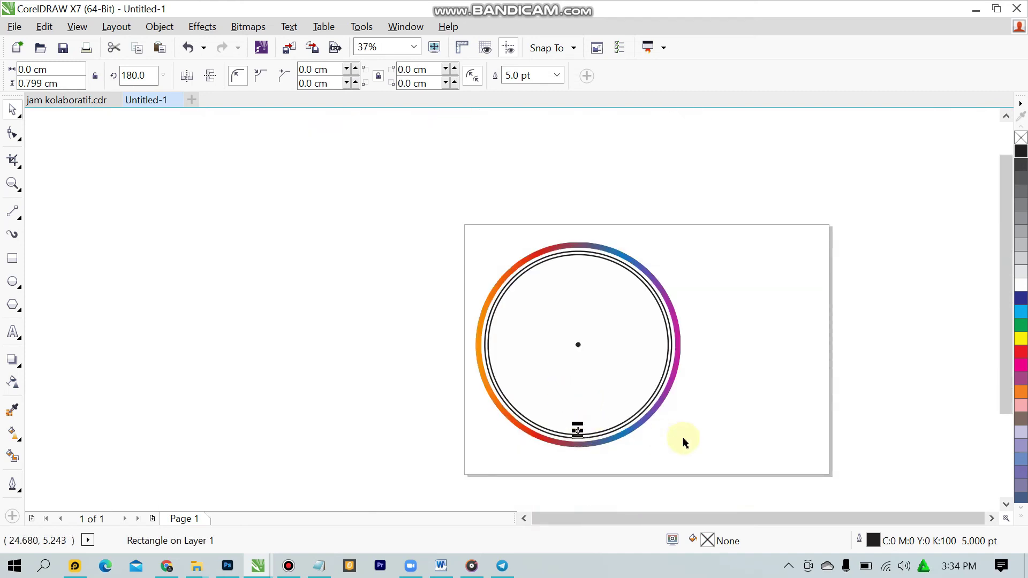
{"action": "left_click", "coordinate": [665, 436]}
{"action": "scroll", "coordinate": [578, 432], "scroll_direction": "up", "scroll_amount": 4}
{"action": "left_click", "coordinate": [608, 424]}
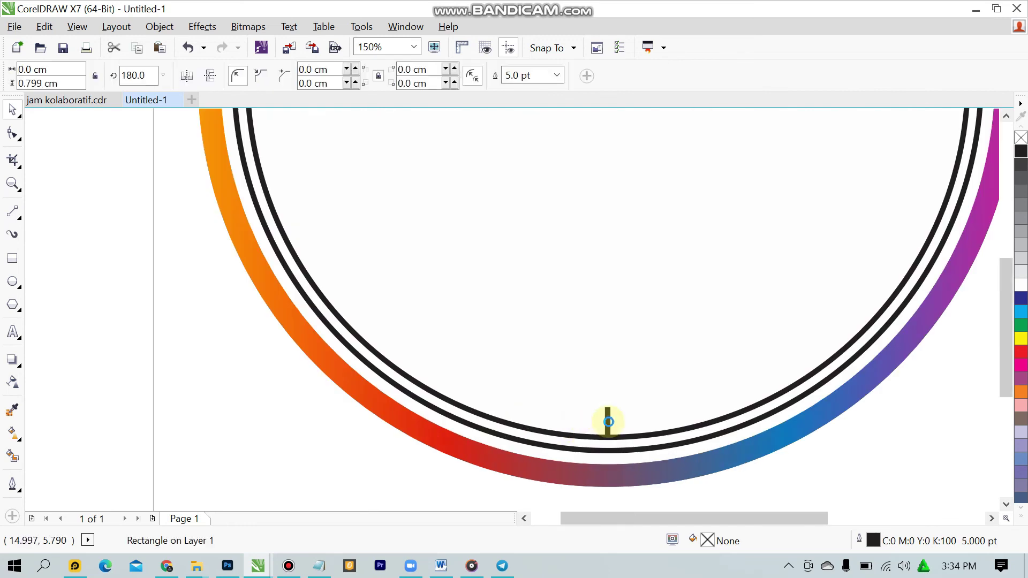
{"action": "scroll", "coordinate": [607, 421], "scroll_direction": "down", "scroll_amount": 2}
{"action": "scroll", "coordinate": [607, 421], "scroll_direction": "down", "scroll_amount": 2}
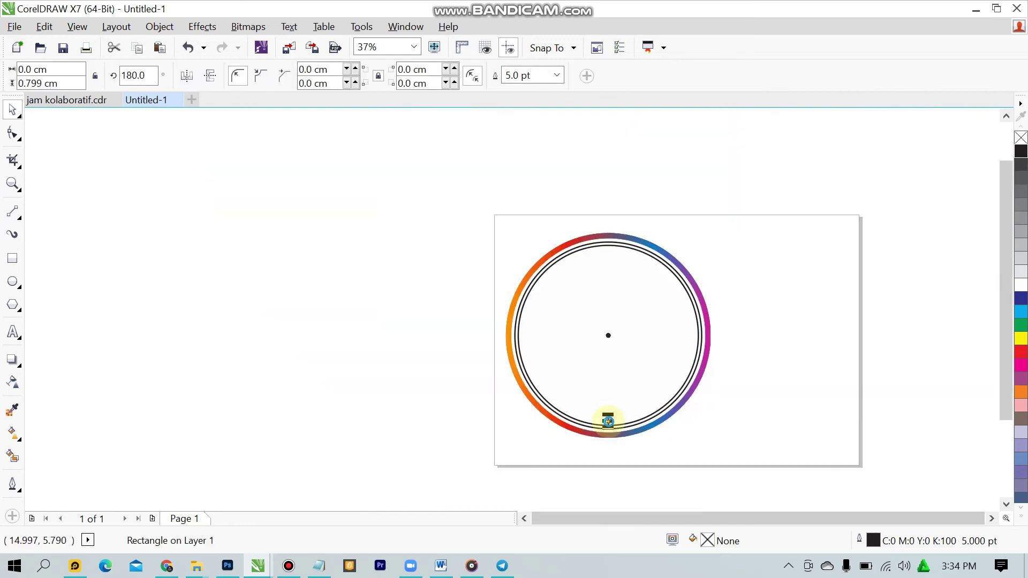
{"action": "left_click_drag", "start_coordinate": [608, 421], "coordinate": [611, 246]}
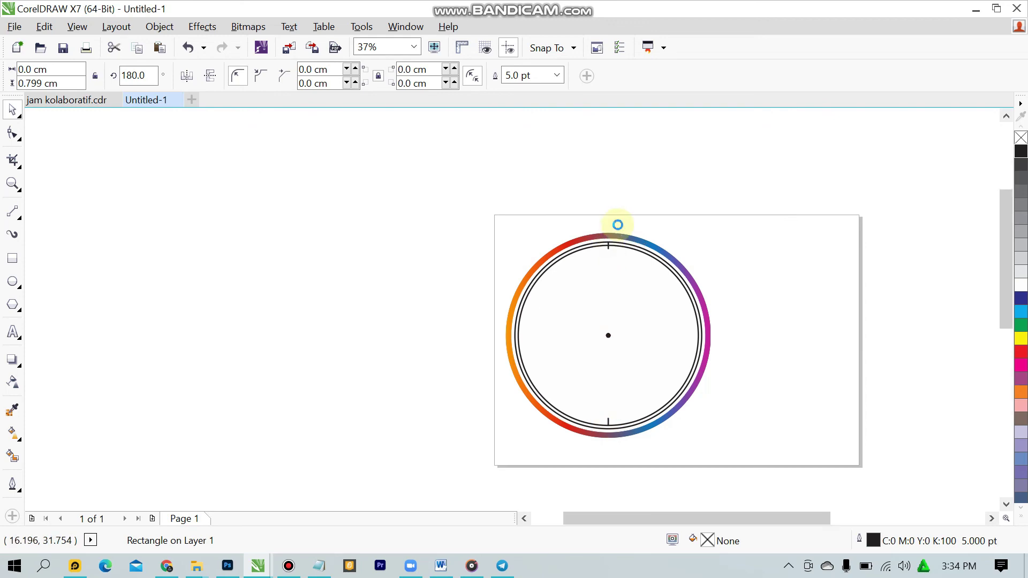
- Move the 12 o'clock bar down so that it sits against the inside of the inner circle
{"action": "scroll", "coordinate": [611, 241], "scroll_direction": "up", "scroll_amount": 8}
{"action": "scroll", "coordinate": [580, 338], "scroll_direction": "down", "scroll_amount": 4}
{"action": "scroll", "coordinate": [550, 432], "scroll_direction": "up", "scroll_amount": 4}
{"action": "mouse_move", "coordinate": [568, 284]}
{"action": "left_mouse_down"}
{"action": "mouse_move", "coordinate": [569, 246]}
{"action": "mouse_move", "coordinate": [571, 348]}
{"action": "left_mouse_up"}
{"action": "scroll", "coordinate": [592, 206], "scroll_direction": "down", "scroll_amount": 2}
{"action": "scroll", "coordinate": [635, 246], "scroll_direction": "down", "scroll_amount": 4}
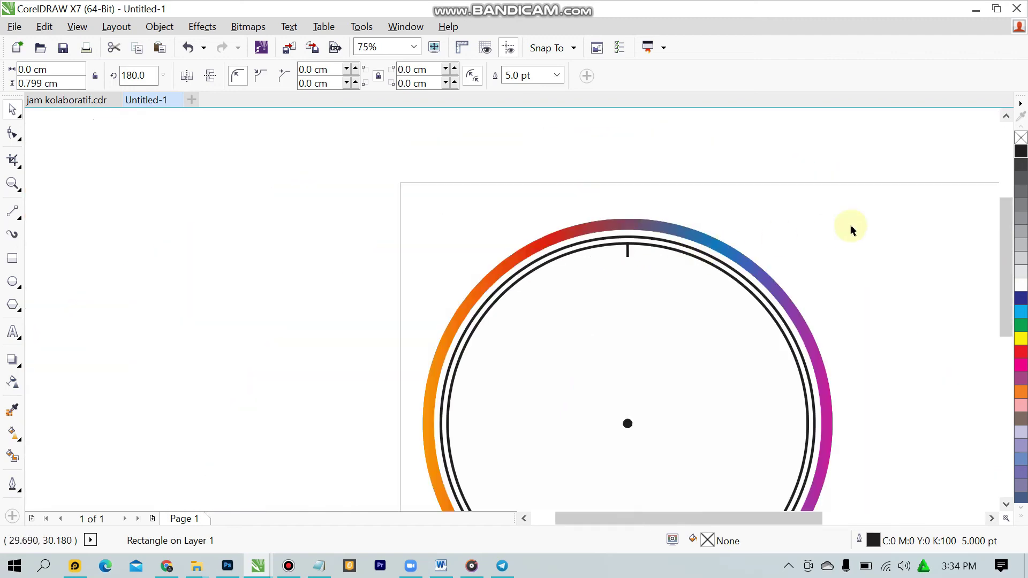
{"action": "left_click", "coordinate": [851, 229]}
- Examine where the 6 o'clock bar meets the inner circle and undo the last change
{"action": "scroll", "coordinate": [730, 394], "scroll_direction": "down", "scroll_amount": 1}
{"action": "scroll", "coordinate": [682, 383], "scroll_direction": "up", "scroll_amount": 3}
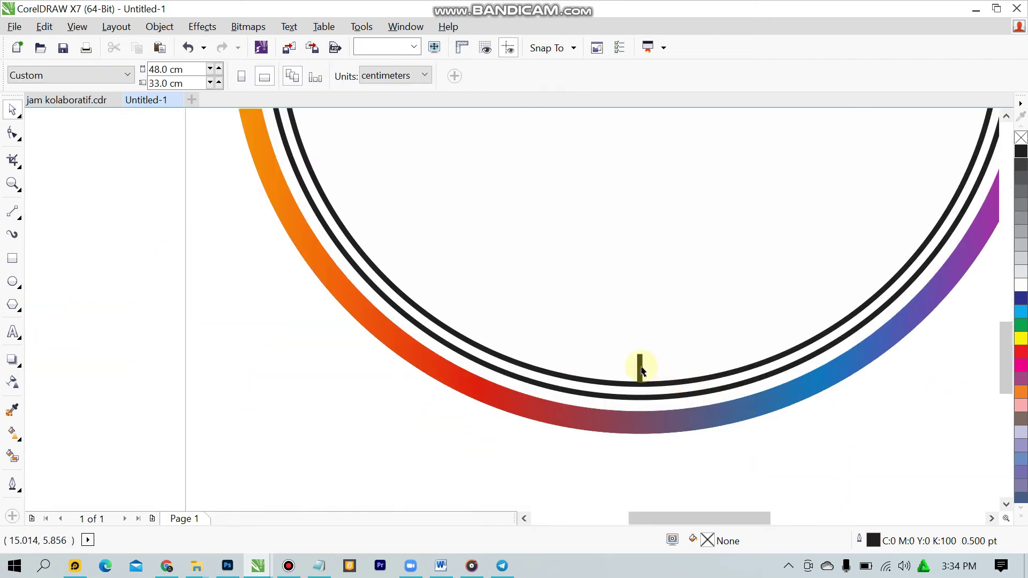
{"action": "left_click", "coordinate": [641, 374]}
{"action": "scroll", "coordinate": [634, 386], "scroll_direction": "up", "scroll_amount": 6}
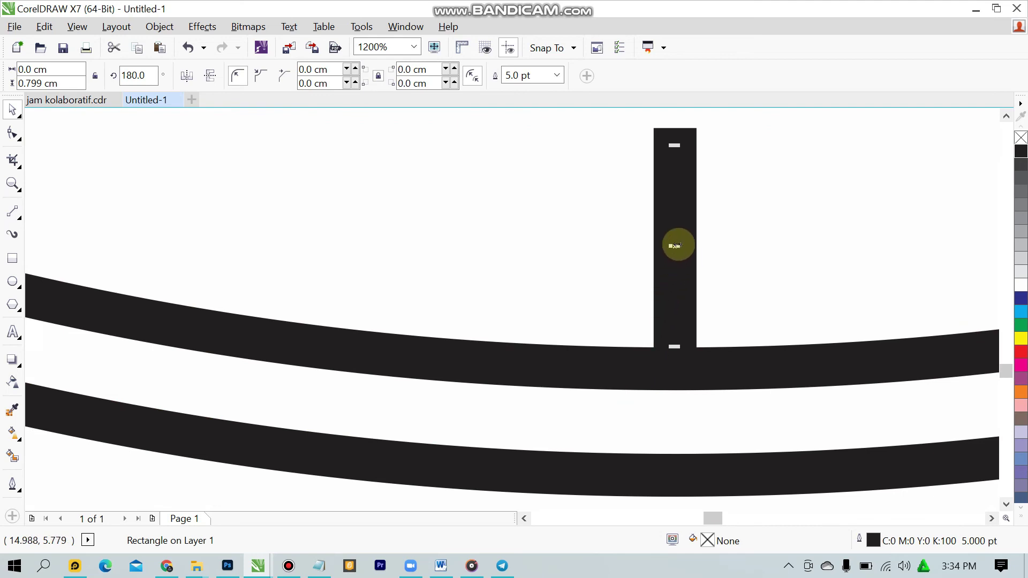
{"action": "key", "text": "Escape"}
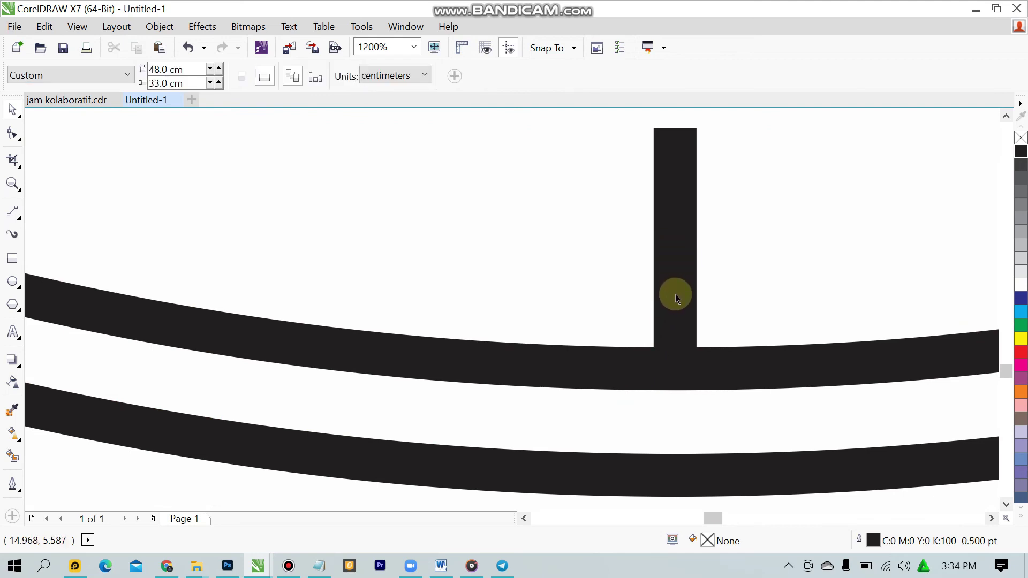
{"action": "left_click", "coordinate": [675, 283]}
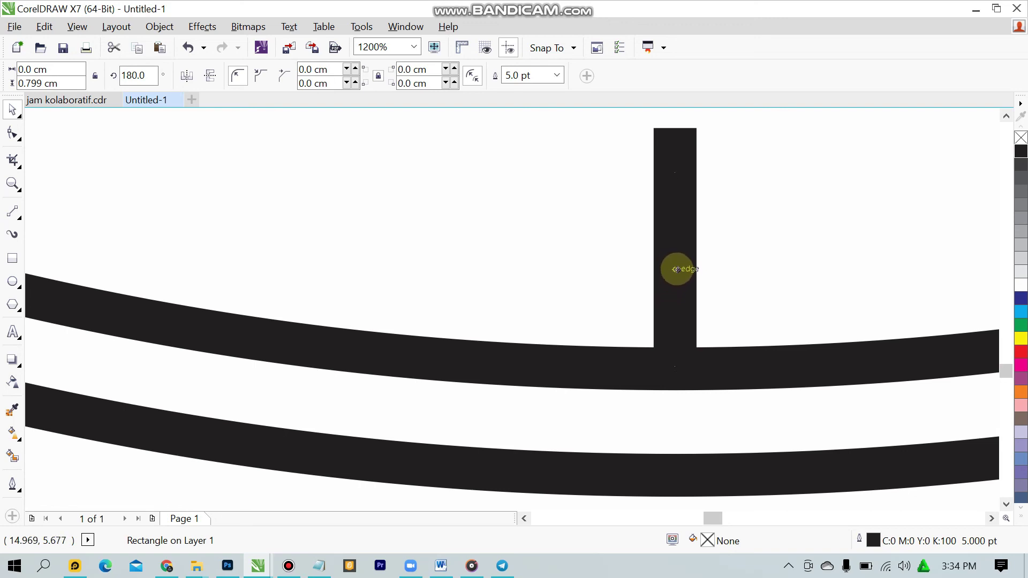
{"action": "key", "text": "ctrl+z"}
{"action": "scroll", "coordinate": [669, 276], "scroll_direction": "down", "scroll_amount": 3}
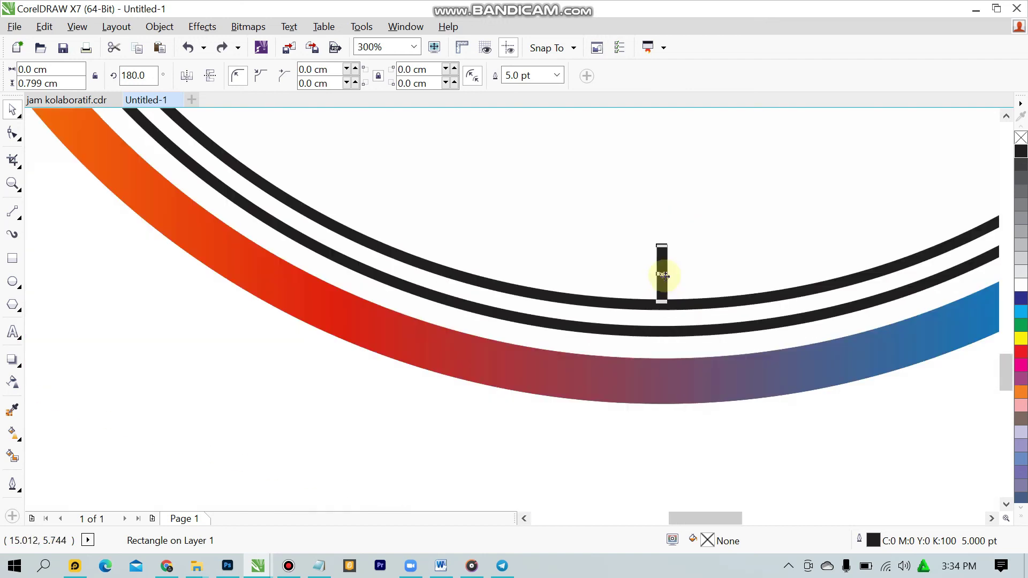
{"action": "left_click", "coordinate": [780, 401]}
- Align the 12 o'clock bar with the center dot along the clock's vertical axis
{"action": "scroll", "coordinate": [769, 298], "scroll_direction": "down", "scroll_amount": 6}
{"action": "scroll", "coordinate": [765, 156], "scroll_direction": "up", "scroll_amount": 5}
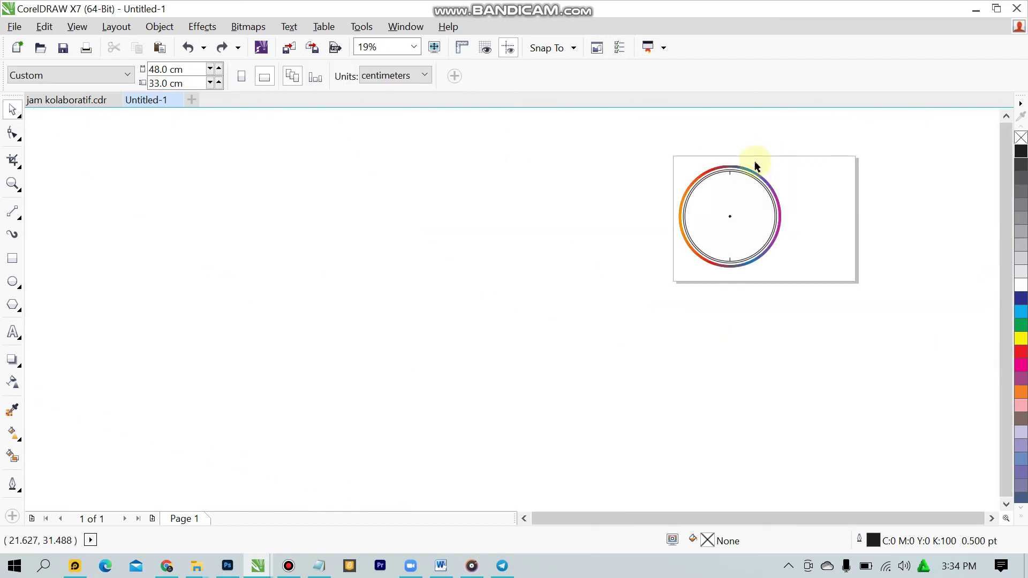
{"action": "left_click", "coordinate": [625, 191]}
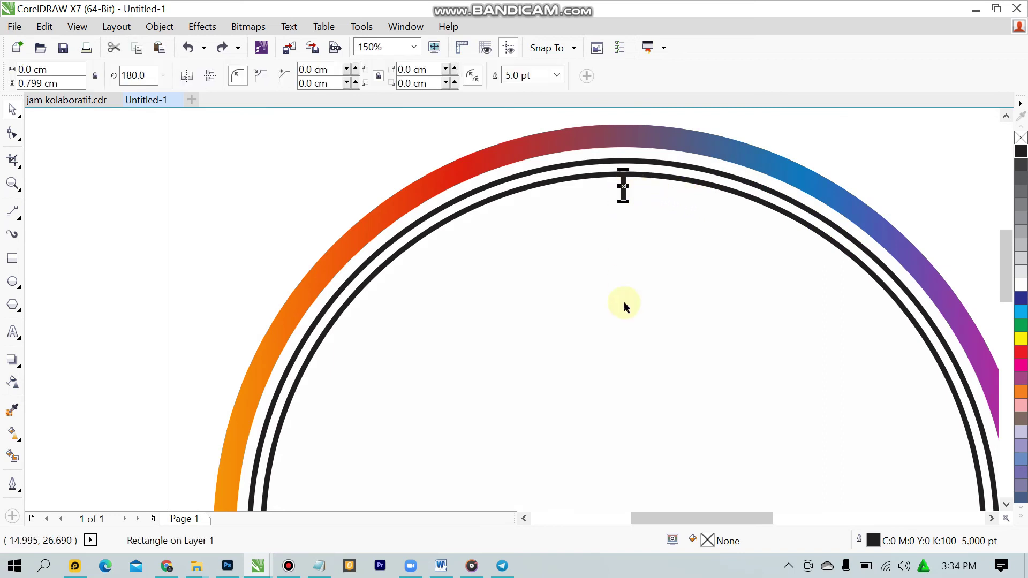
{"action": "scroll", "coordinate": [625, 305], "scroll_direction": "down", "scroll_amount": 3}
{"action": "left_click", "coordinate": [626, 363], "text": "shift"}
{"action": "key", "text": "e"}
{"action": "key", "text": "ctrl+z"}
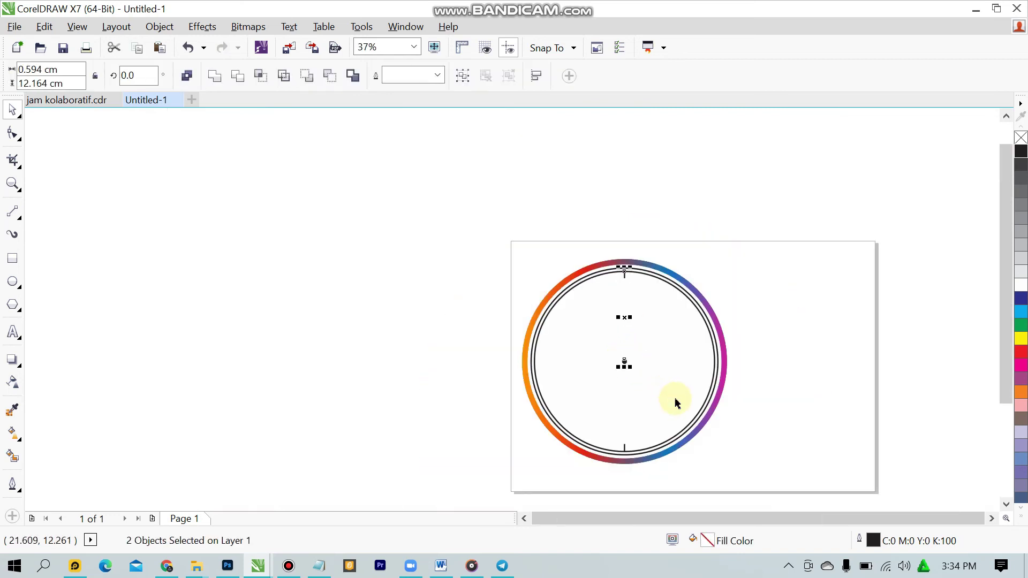
{"action": "left_click", "coordinate": [767, 368]}
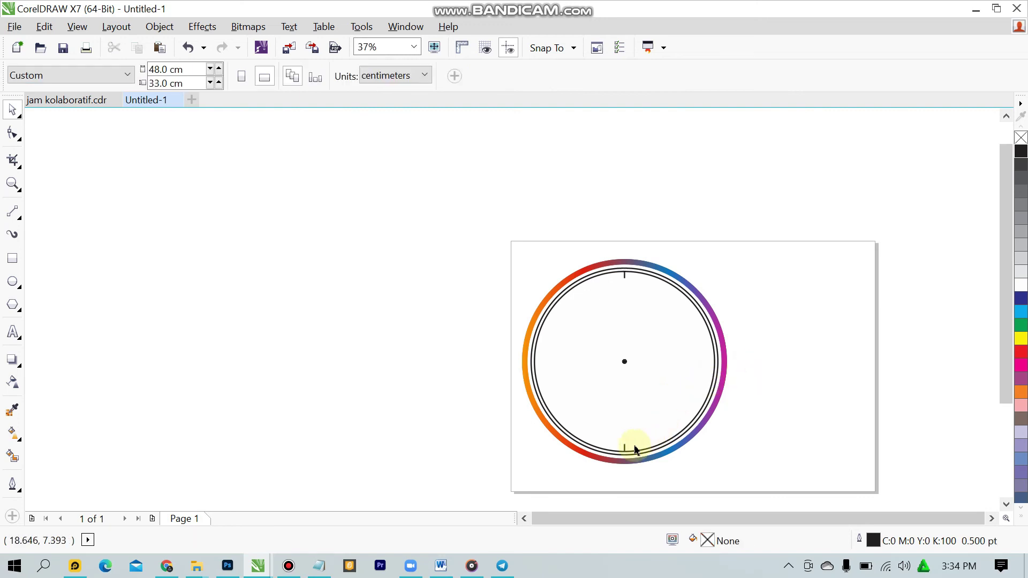
{"action": "left_click", "coordinate": [625, 449]}
{"action": "left_click", "coordinate": [624, 363], "text": "shift"}
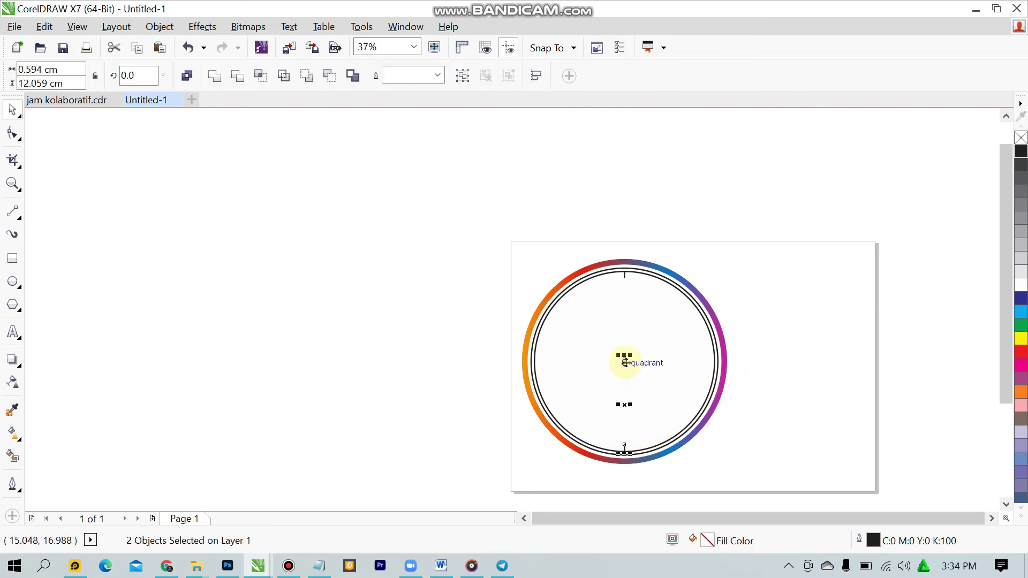
{"action": "left_click", "coordinate": [770, 367]}
{"action": "scroll", "coordinate": [678, 406], "scroll_direction": "down", "scroll_amount": 2}
{"action": "scroll", "coordinate": [677, 406], "scroll_direction": "up", "scroll_amount": 2}
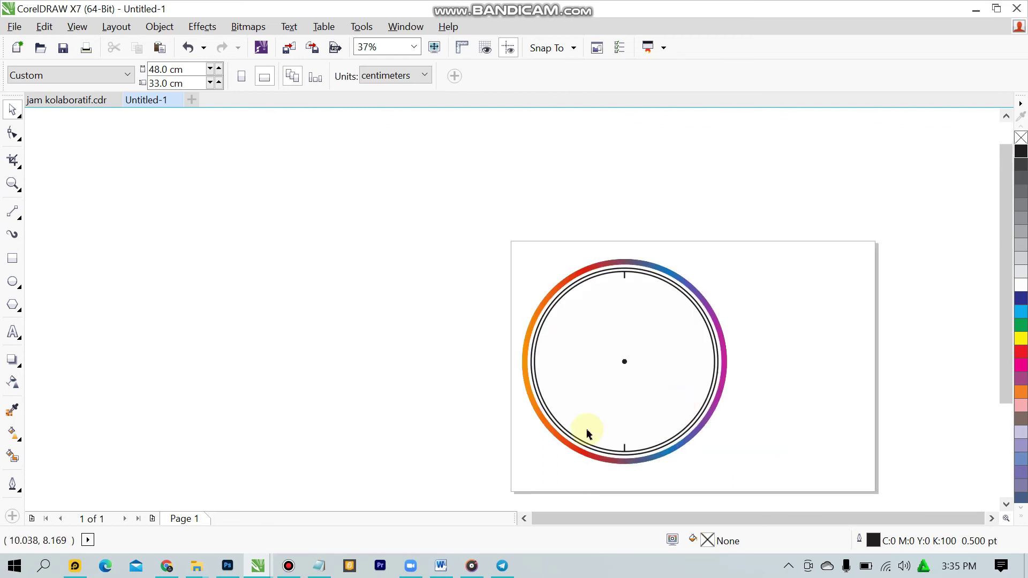
{"action": "key", "text": "shift+F12"}
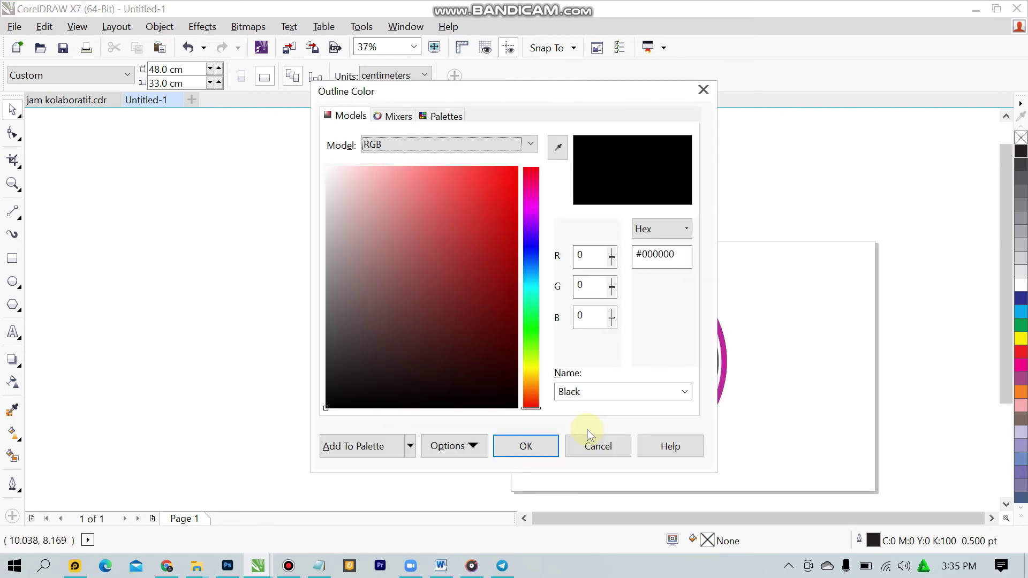
{"action": "left_click", "coordinate": [587, 437]}
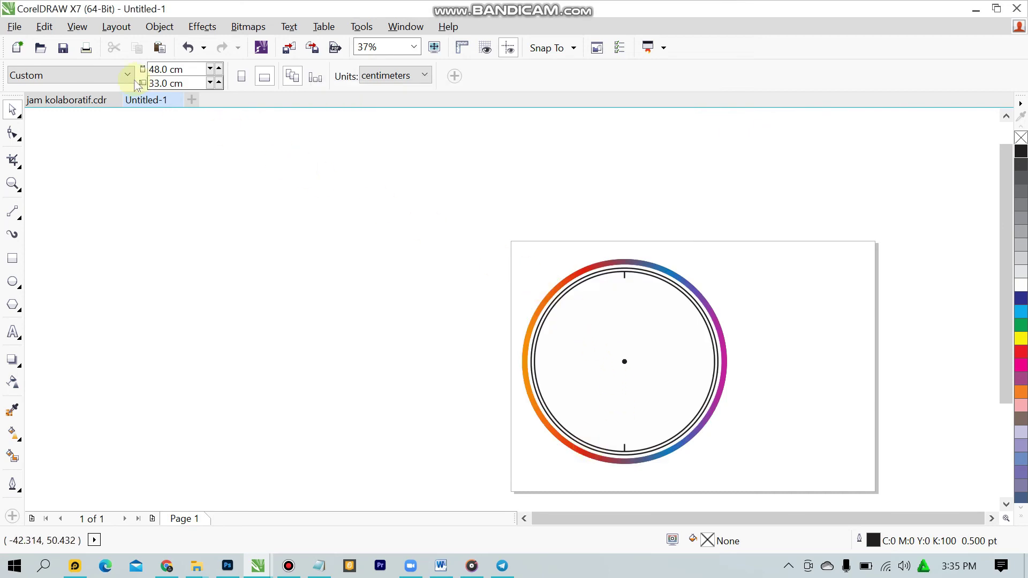
- Check the size and rotation of the 9 o'clock mark in jam kolaboratif.cdr
{"action": "left_click", "coordinate": [88, 103]}
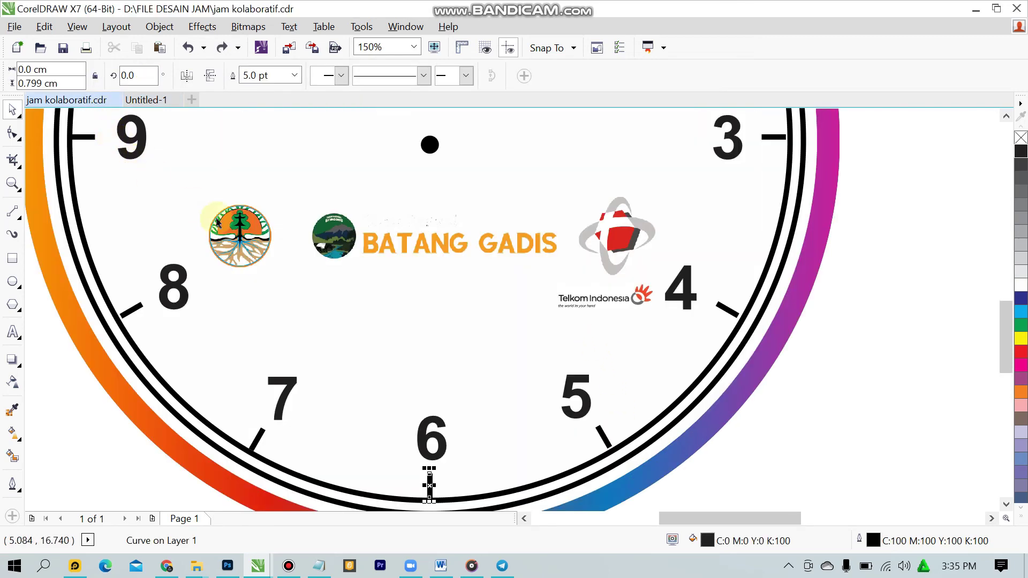
{"action": "scroll", "coordinate": [532, 378], "scroll_direction": "down", "scroll_amount": 5}
{"action": "left_click", "coordinate": [367, 326]}
{"action": "scroll", "coordinate": [411, 310], "scroll_direction": "up", "scroll_amount": 2}
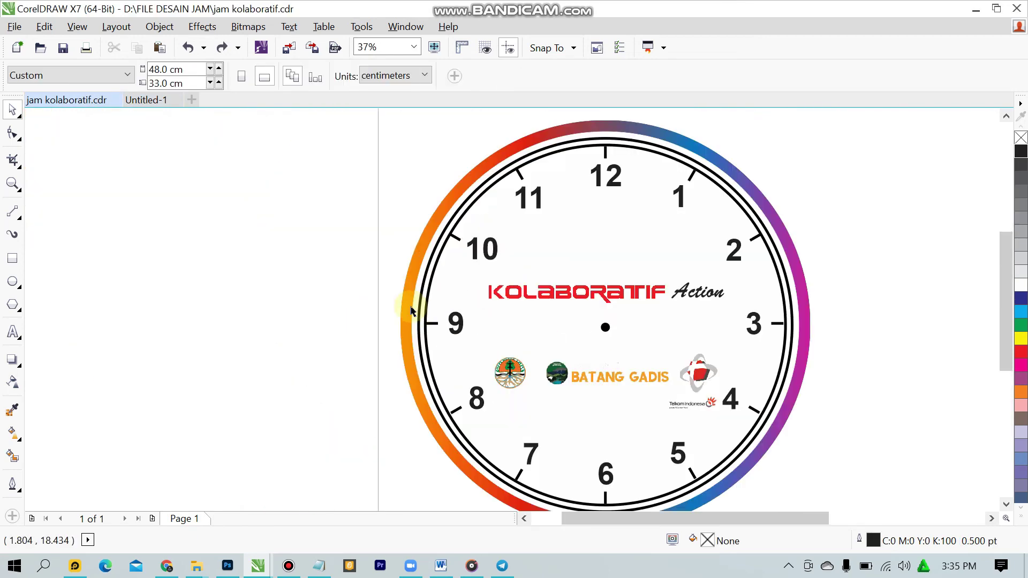
{"action": "scroll", "coordinate": [436, 336], "scroll_direction": "up", "scroll_amount": 3}
{"action": "left_click", "coordinate": [412, 304]}
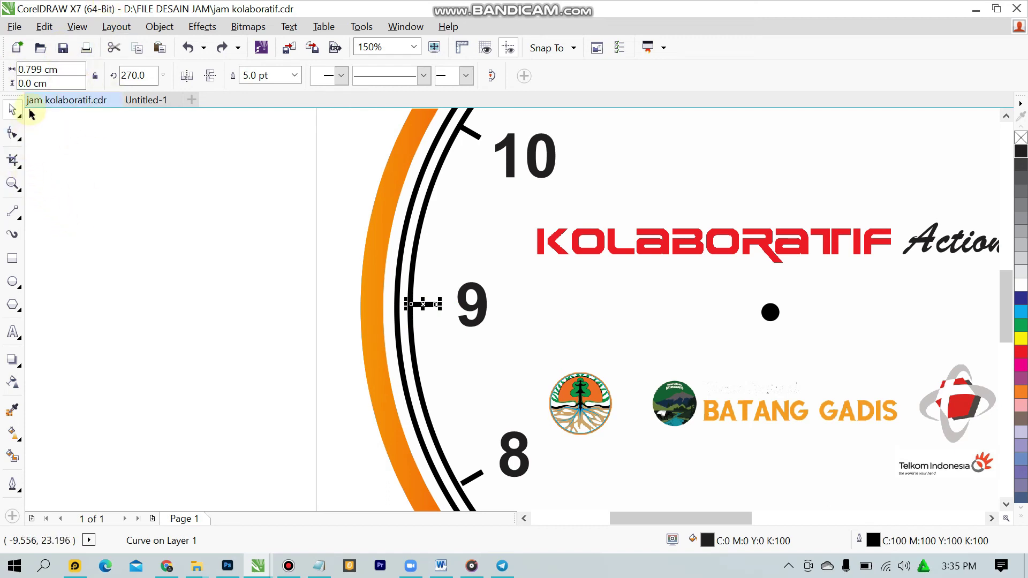
- In Untitled-1, place a copy of the 6 o'clock mark inside the clock's lower-left area, near the inner circle
{"action": "left_click", "coordinate": [150, 105]}
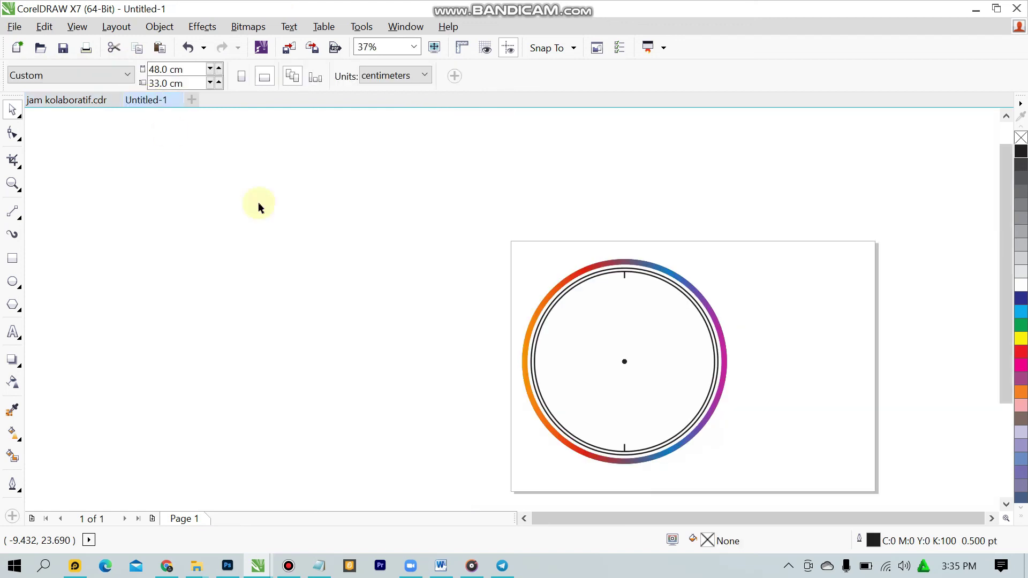
{"action": "left_click", "coordinate": [624, 449]}
{"action": "scroll", "coordinate": [650, 450], "scroll_direction": "up", "scroll_amount": 2}
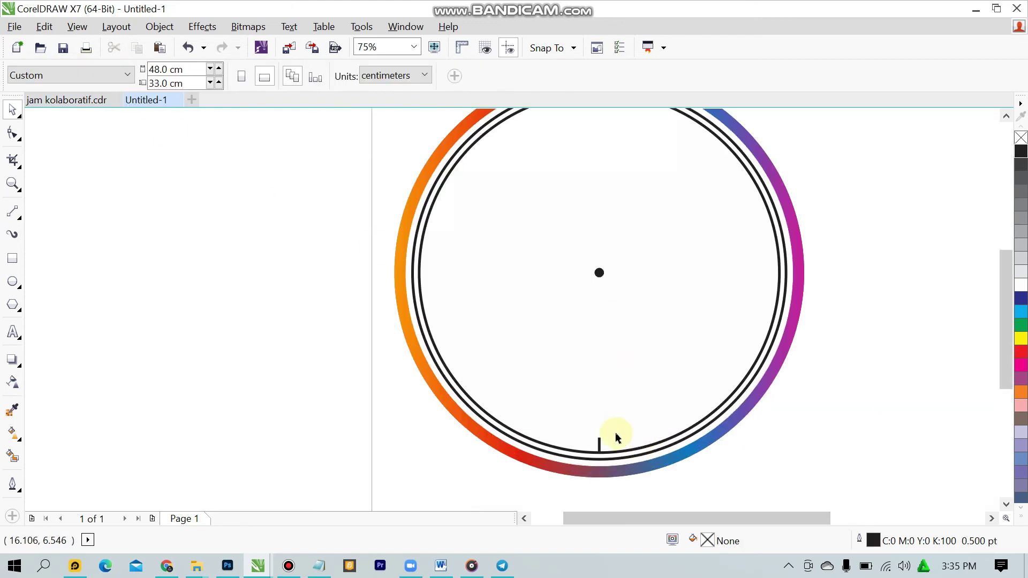
{"action": "left_click", "coordinate": [599, 442]}
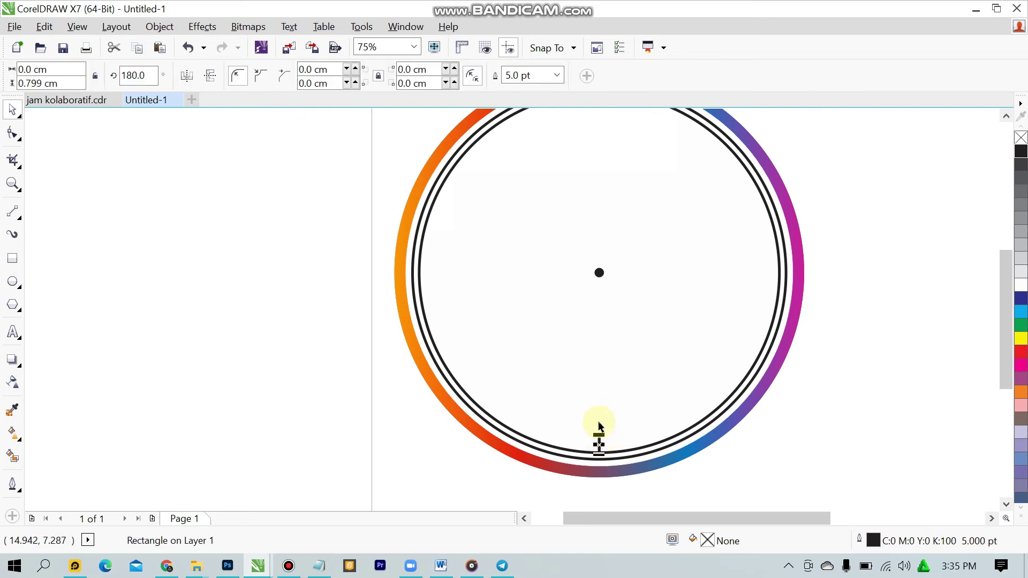
{"action": "left_click_drag", "start_coordinate": [481, 332], "coordinate": [444, 319]}
{"action": "scroll", "coordinate": [450, 314], "scroll_direction": "up", "scroll_amount": 4}
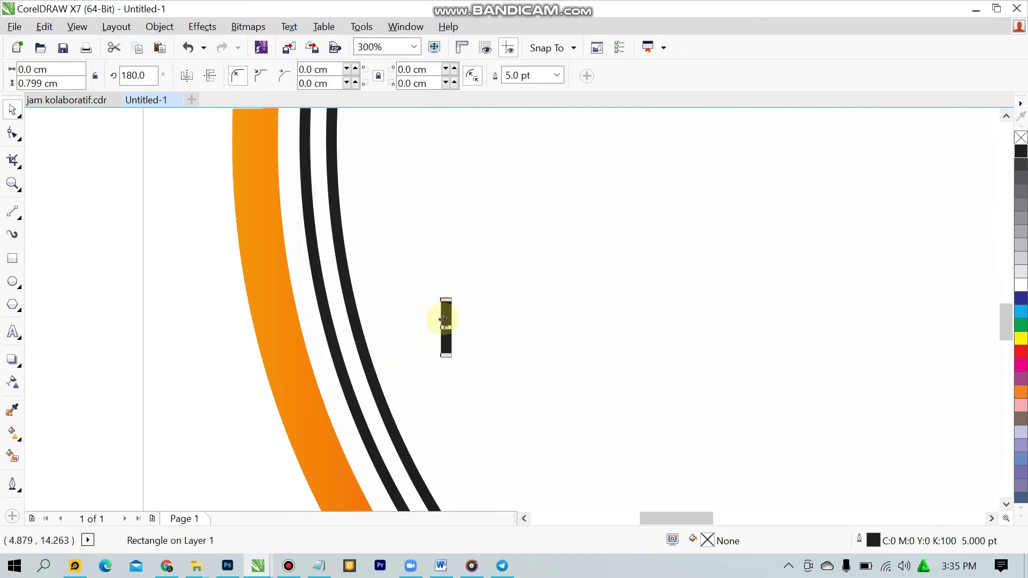
- Set the copied mark's rotation to 90 degrees
{"action": "double_click", "coordinate": [138, 81]}
{"action": "left_click", "coordinate": [56, 83]}
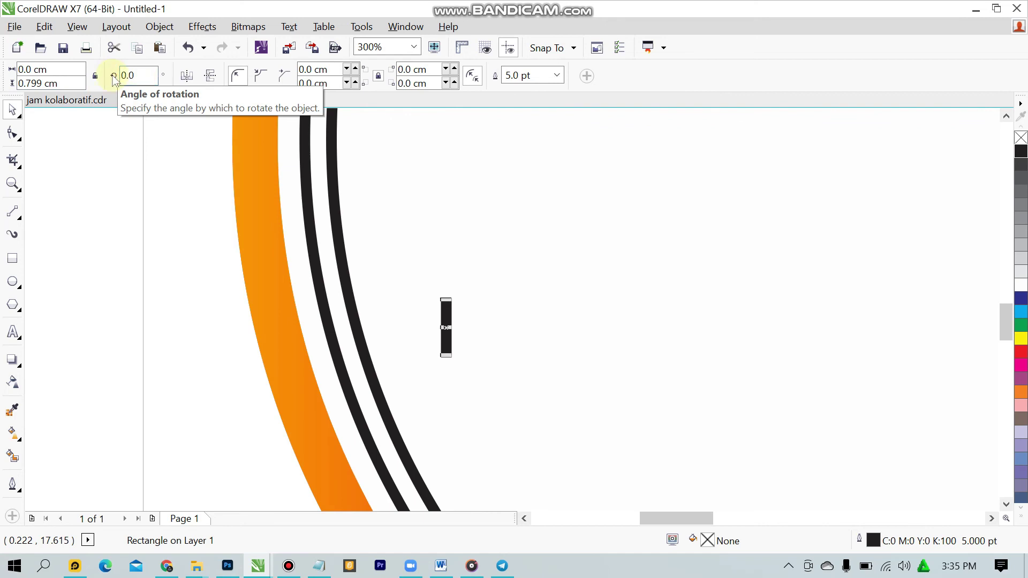
{"action": "double_click", "coordinate": [127, 75]}
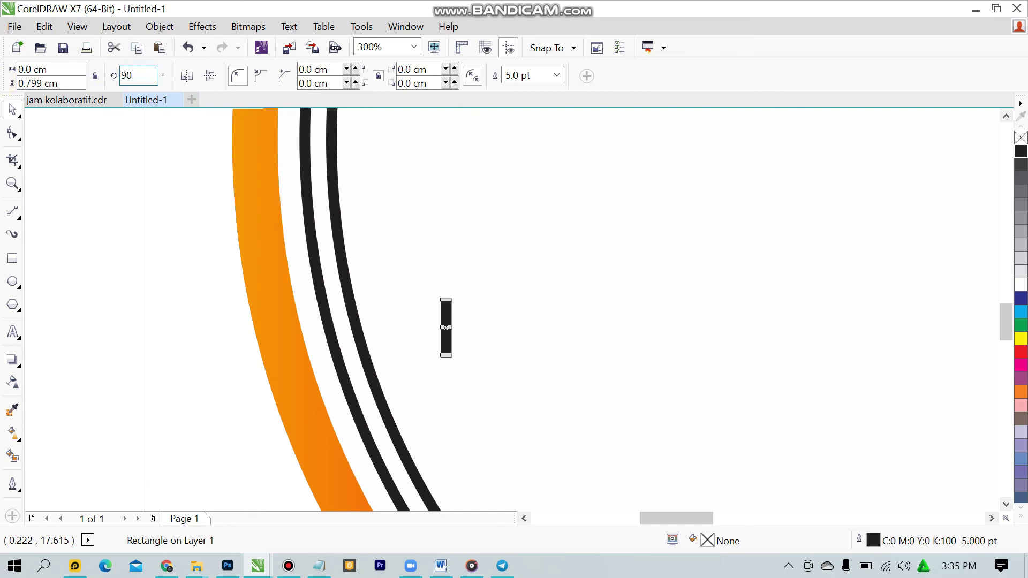
{"action": "key", "text": "Return"}
{"action": "left_click", "coordinate": [413, 223]}
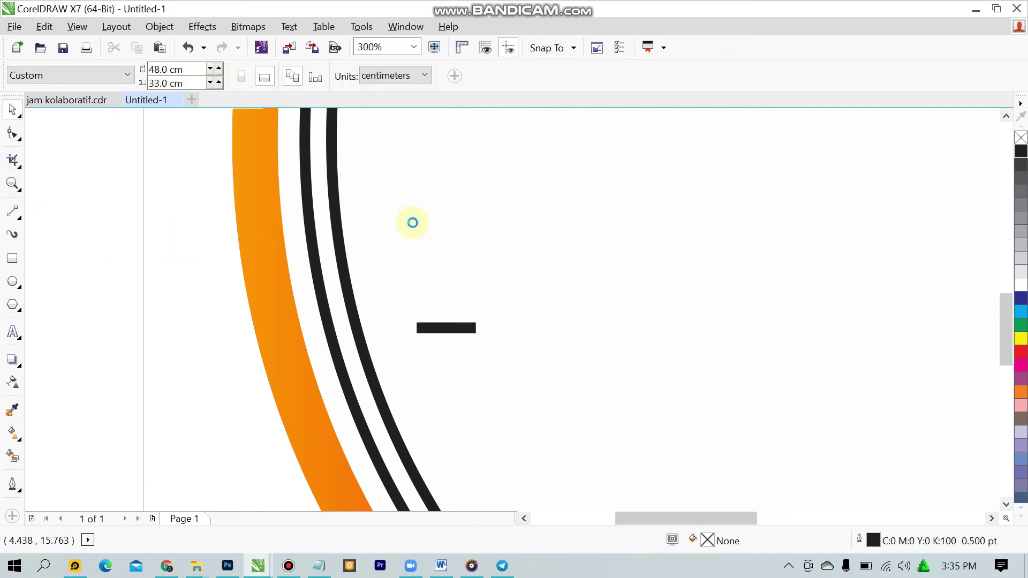
- Align the rotated mark with the center dot along the clock's horizontal axis
{"action": "scroll", "coordinate": [460, 256], "scroll_direction": "down", "scroll_amount": 2}
{"action": "left_click", "coordinate": [419, 249]}
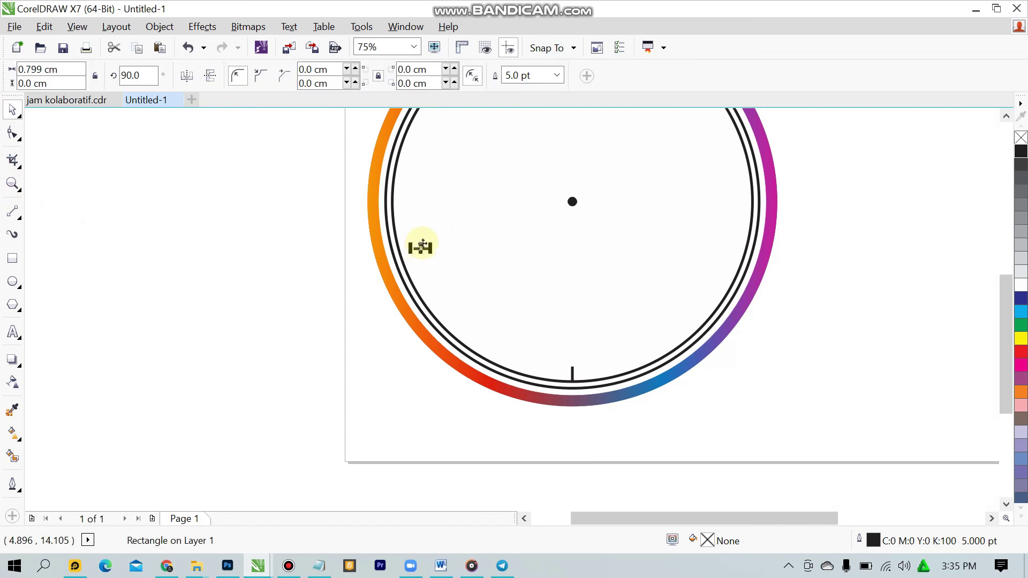
{"action": "left_click", "coordinate": [573, 204], "text": "shift"}
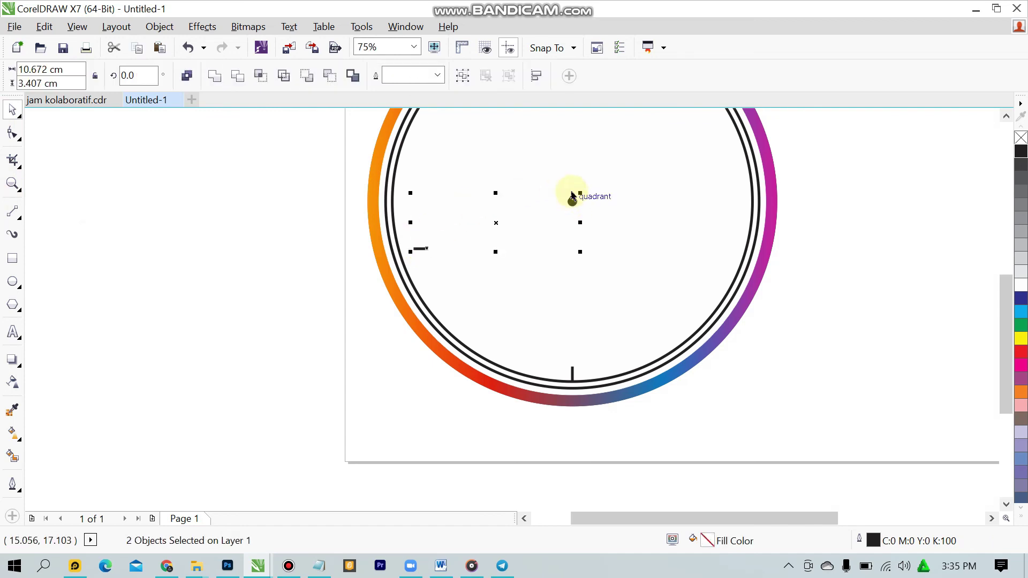
{"action": "key", "text": "e"}
{"action": "left_click", "coordinate": [465, 214]}
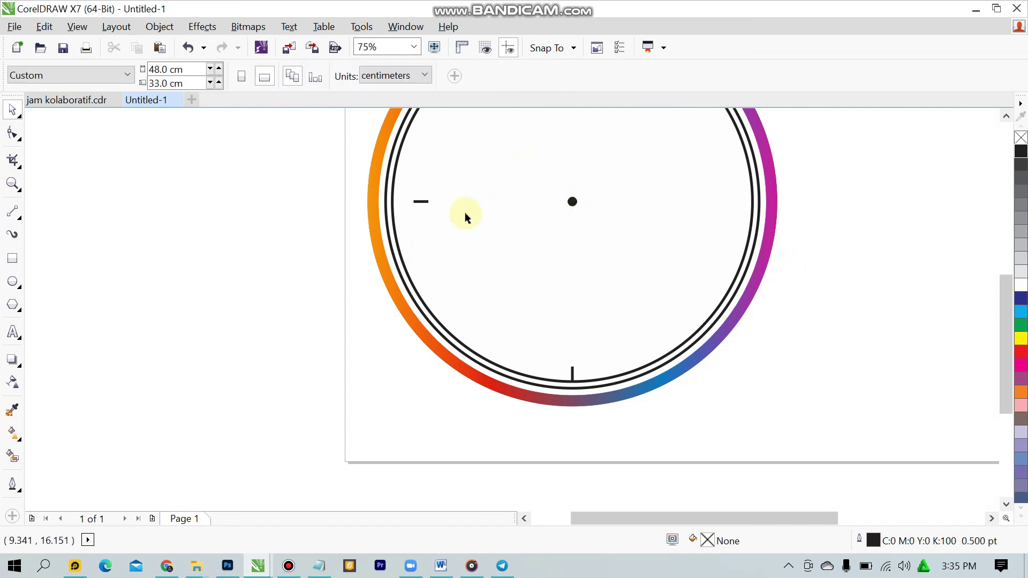
- Move the horizontal mark against the inside of the inner circle at 9 o'clock and realign it with the center dot
{"action": "scroll", "coordinate": [415, 195], "scroll_direction": "up", "scroll_amount": 1}
{"action": "left_click", "coordinate": [431, 212]}
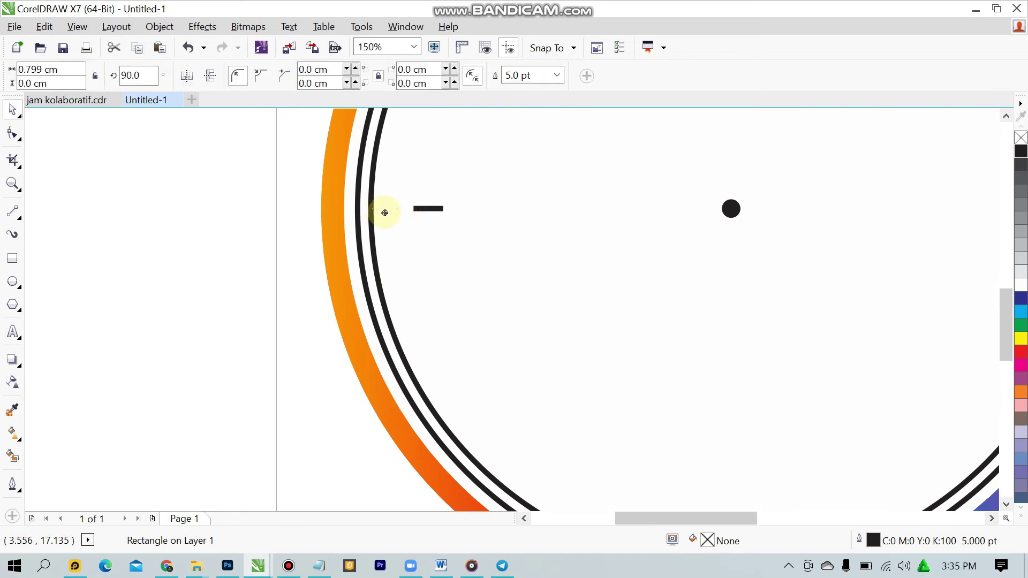
{"action": "left_click_drag", "start_coordinate": [383, 216], "coordinate": [382, 212]}
{"action": "left_click", "coordinate": [290, 217]}
{"action": "left_click", "coordinate": [395, 211]}
{"action": "left_click", "coordinate": [731, 210], "text": "shift"}
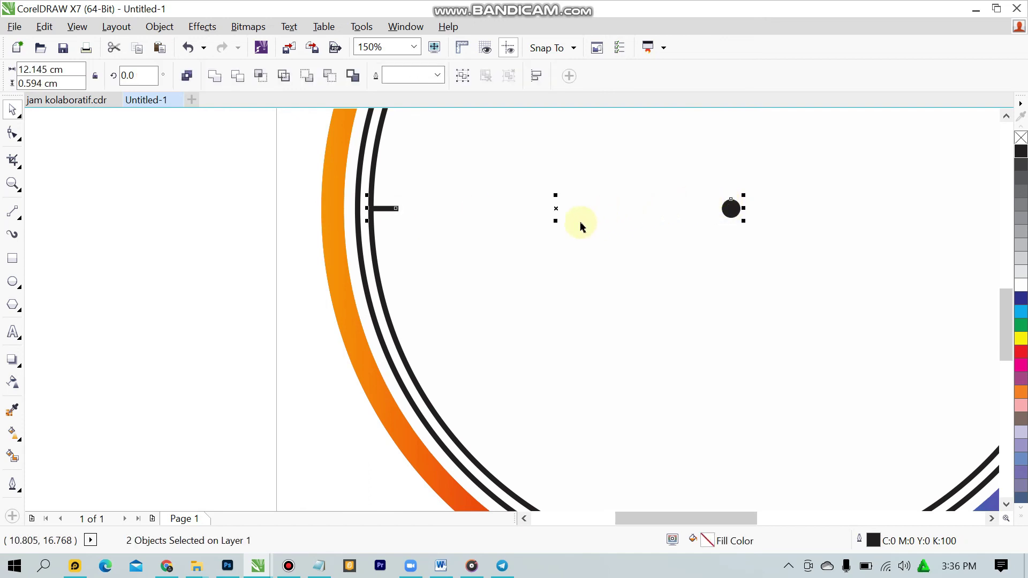
{"action": "left_click", "coordinate": [277, 214]}
- Place a copy of the 9 o'clock mark against the inside of the inner circle at 3 o'clock
{"action": "scroll", "coordinate": [739, 216], "scroll_direction": "down", "scroll_amount": 4}
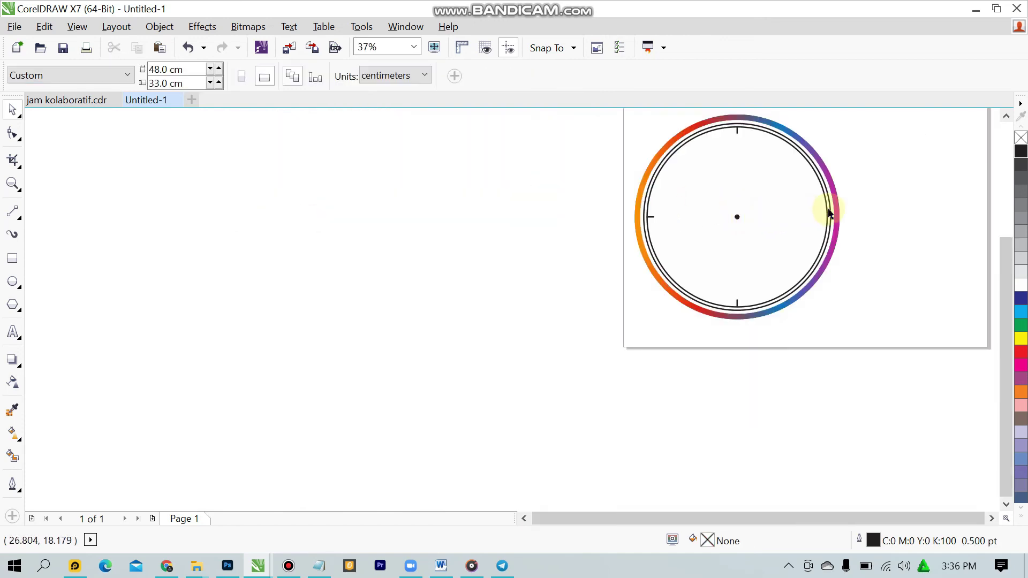
{"action": "scroll", "coordinate": [827, 212], "scroll_direction": "up", "scroll_amount": 2}
{"action": "scroll", "coordinate": [814, 215], "scroll_direction": "up", "scroll_amount": 2}
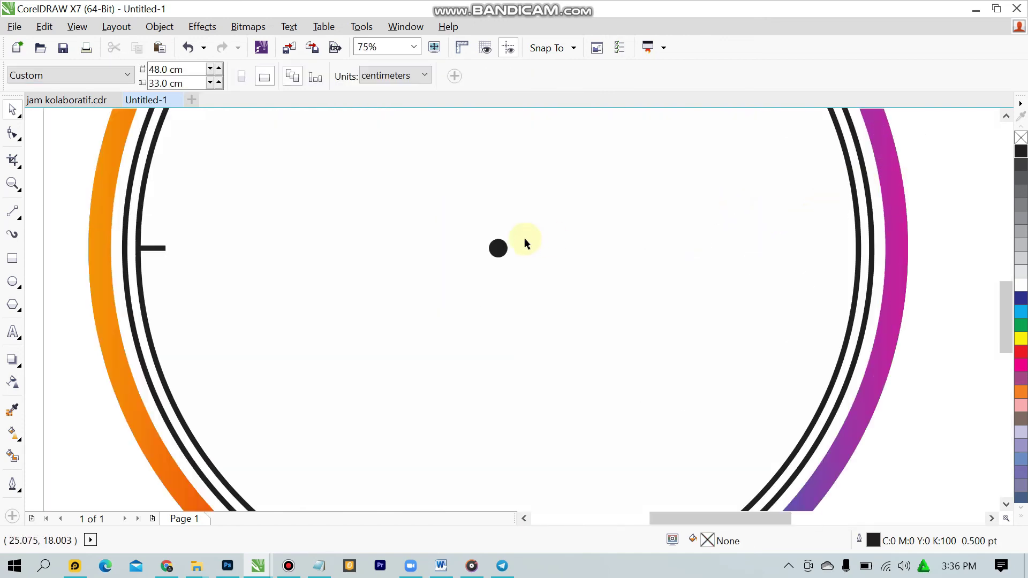
{"action": "left_click", "coordinate": [149, 248]}
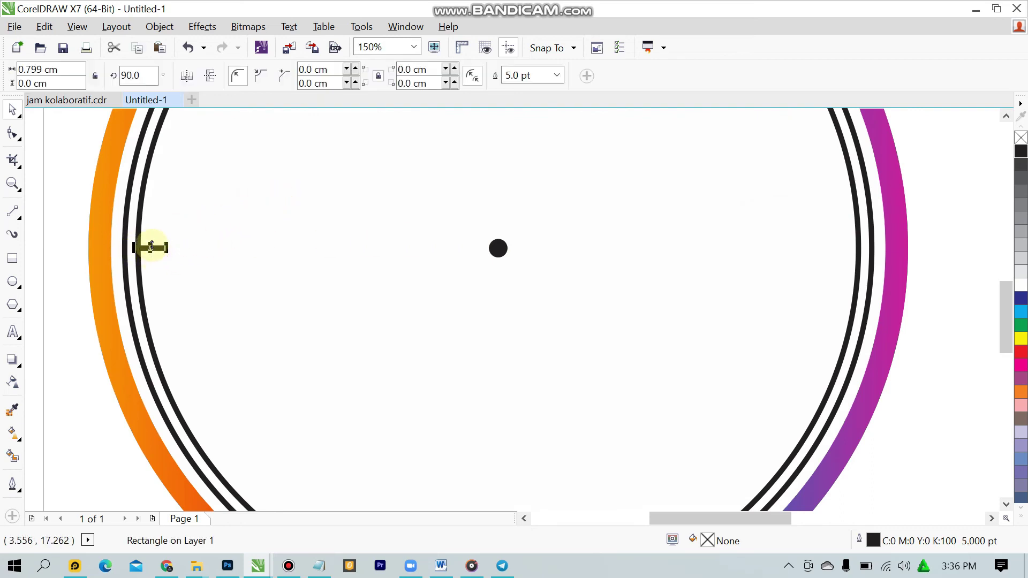
{"action": "left_click_drag", "start_coordinate": [151, 247], "coordinate": [633, 250]}
{"action": "left_click_drag", "start_coordinate": [801, 251], "coordinate": [853, 258]}
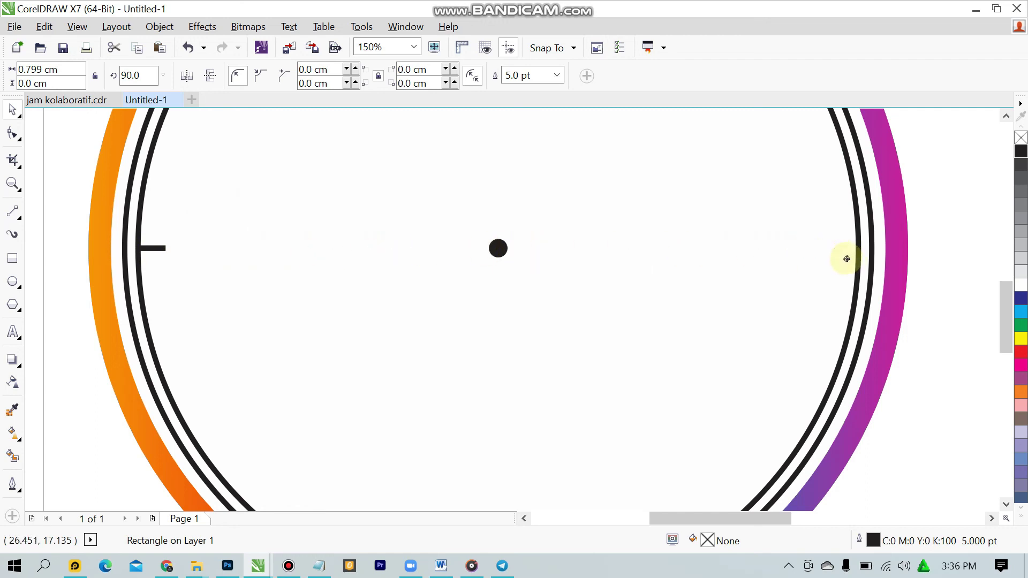
{"action": "left_click_drag", "start_coordinate": [846, 259], "coordinate": [847, 259]}
- Align the 3 o'clock mark with the center dot along the clock's horizontal axis
{"action": "left_click", "coordinate": [500, 252], "text": "shift"}
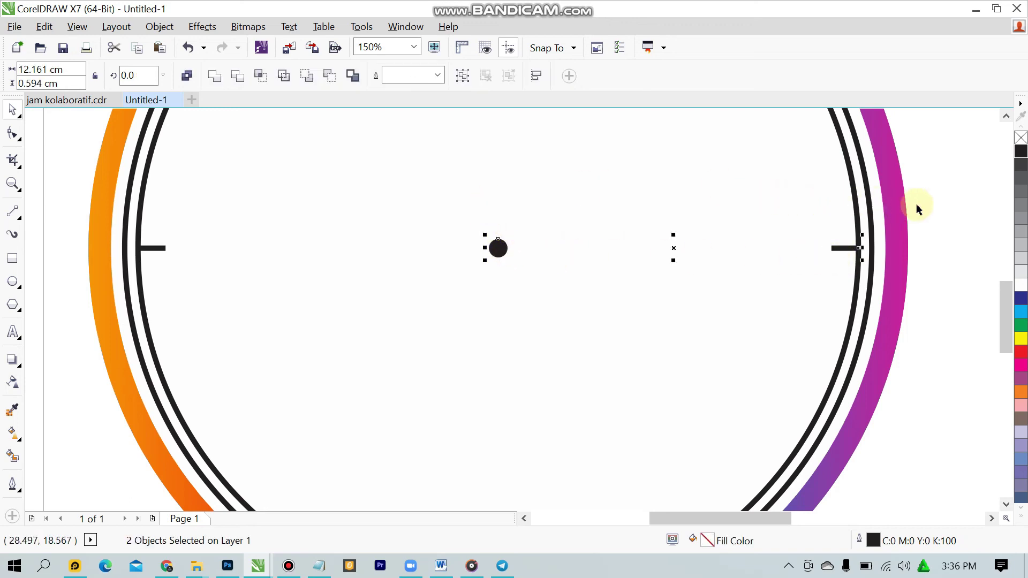
{"action": "left_click", "coordinate": [699, 216]}
{"action": "scroll", "coordinate": [631, 234], "scroll_direction": "down", "scroll_amount": 3}
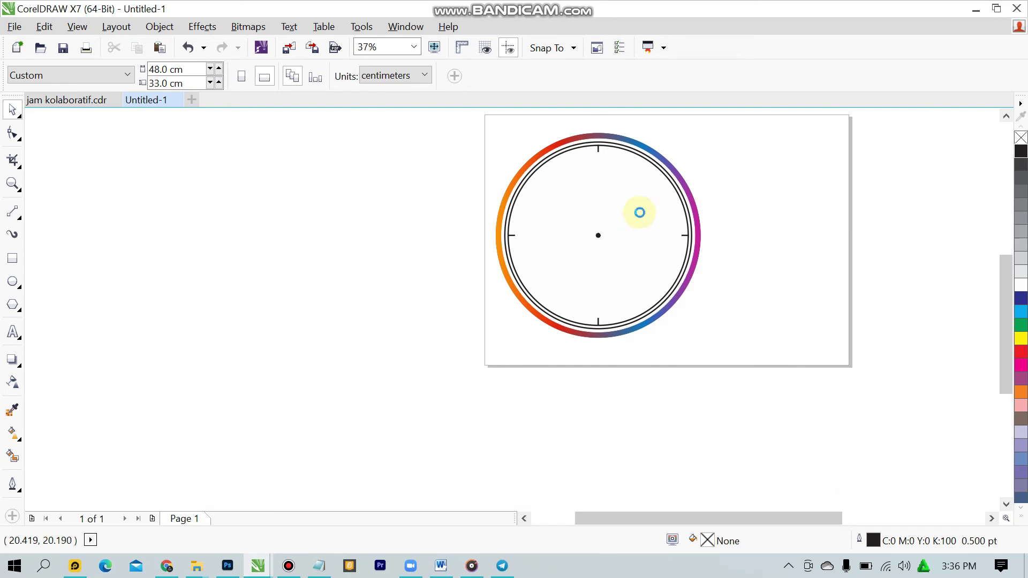
{"action": "scroll", "coordinate": [640, 211], "scroll_direction": "up", "scroll_amount": 1}
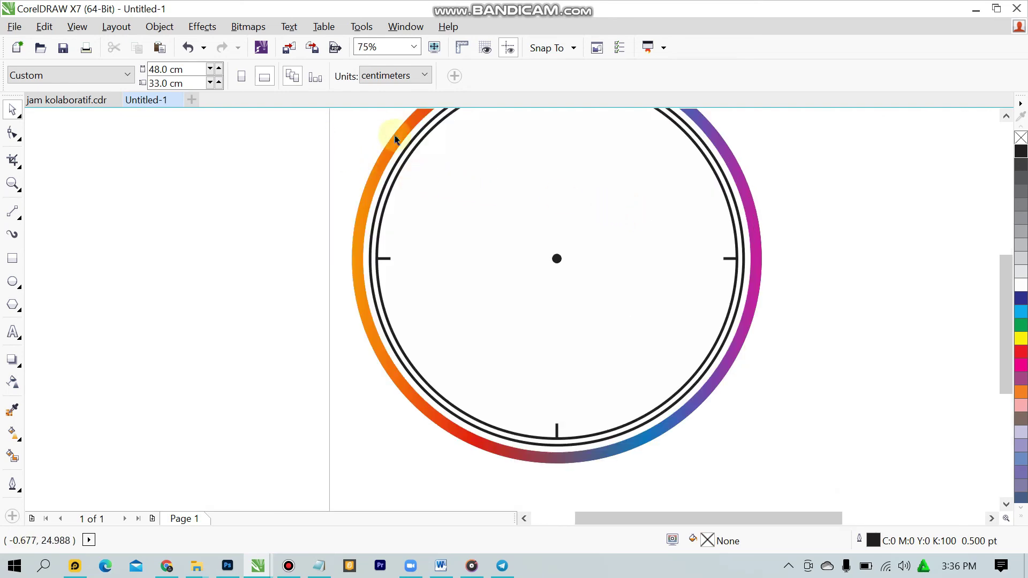
{"action": "scroll", "coordinate": [515, 153], "scroll_direction": "down", "scroll_amount": 1}
{"action": "scroll", "coordinate": [551, 120], "scroll_direction": "up", "scroll_amount": 1}
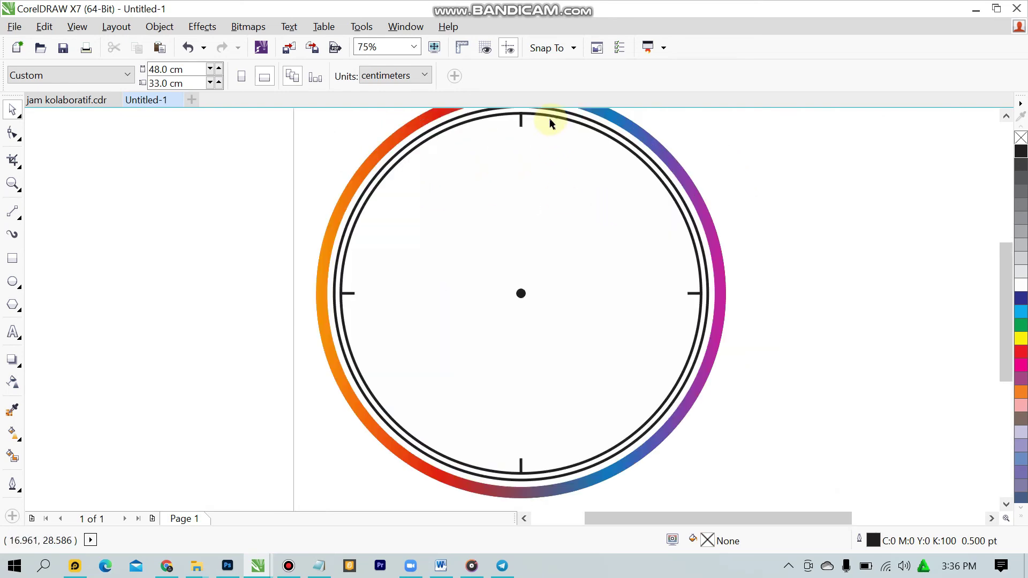
- Check the size and rotation of the 7 o'clock mark in jam kolaboratif.cdr
{"action": "left_click", "coordinate": [76, 105]}
{"action": "left_click", "coordinate": [161, 171]}
{"action": "scroll", "coordinate": [459, 202], "scroll_direction": "down", "scroll_amount": 2}
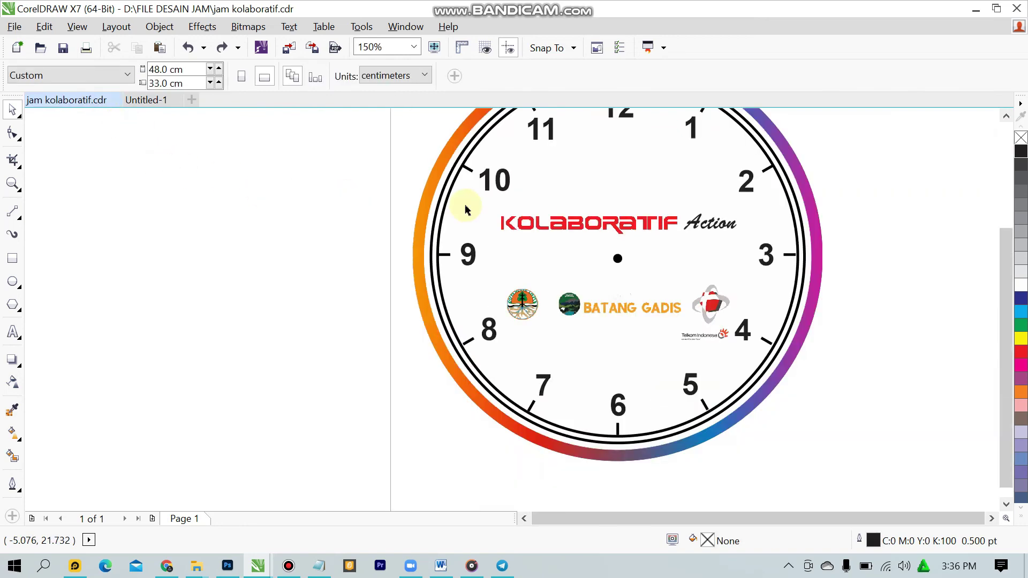
{"action": "scroll", "coordinate": [503, 311], "scroll_direction": "up", "scroll_amount": 1}
{"action": "scroll", "coordinate": [573, 304], "scroll_direction": "up", "scroll_amount": 2}
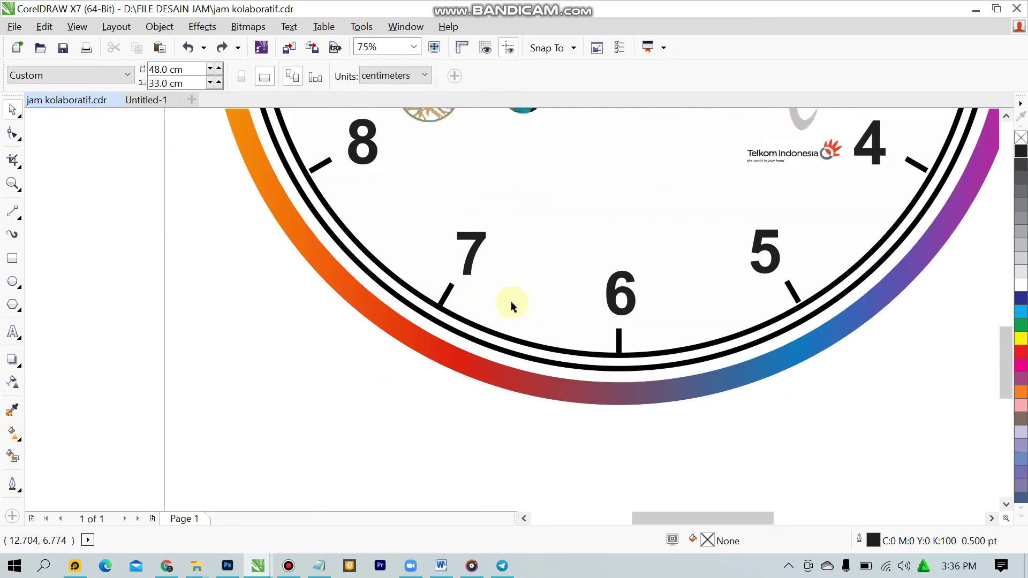
{"action": "left_click", "coordinate": [450, 293]}
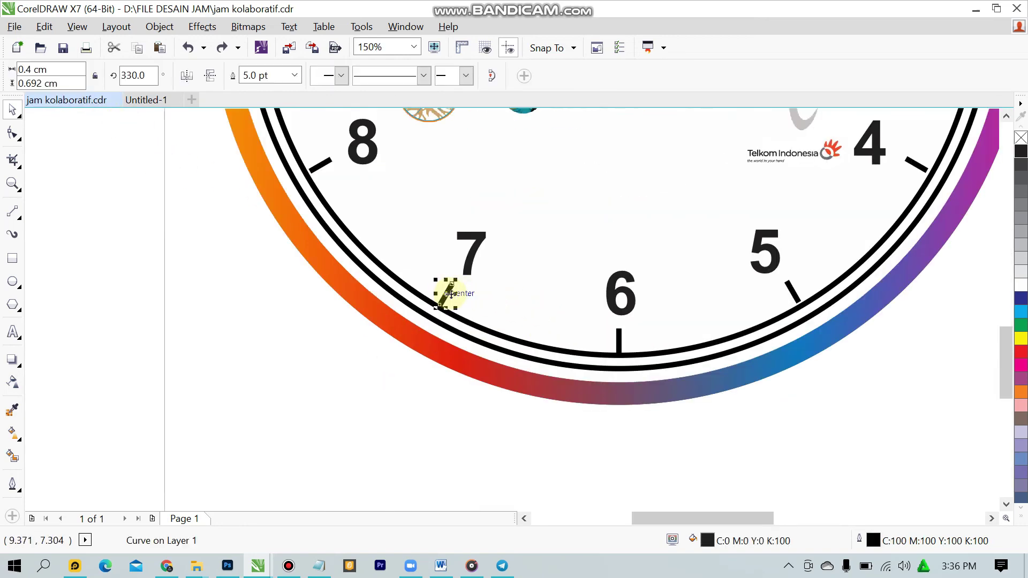
- In Untitled-1, draw a small rectangle outside the page beside the clock and size it to 0.4 × 0.694 cm
{"action": "left_click", "coordinate": [127, 102]}
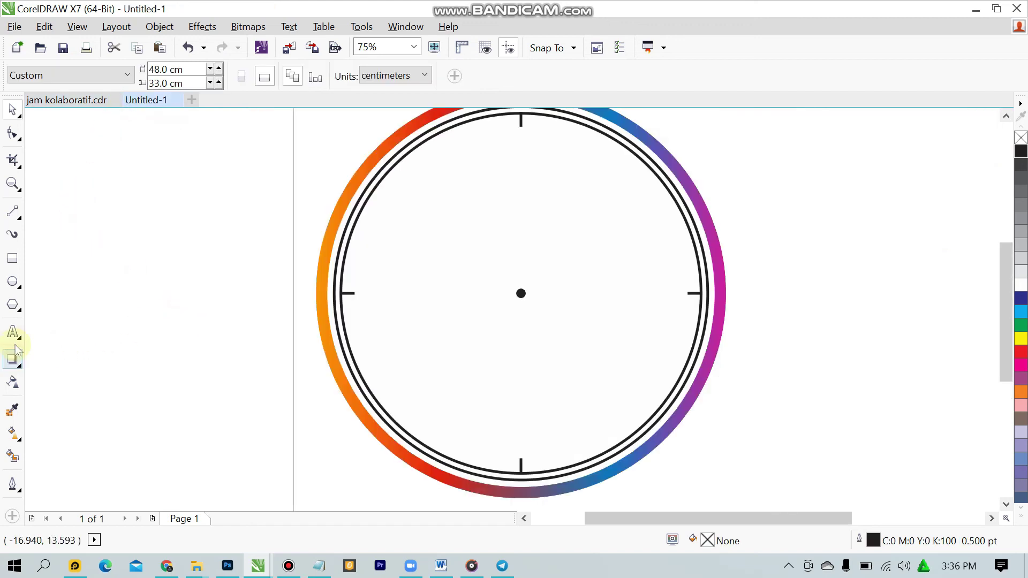
{"action": "left_click", "coordinate": [18, 260]}
{"action": "left_click_drag", "start_coordinate": [134, 279], "coordinate": [140, 300]}
{"action": "scroll", "coordinate": [137, 289], "scroll_direction": "up", "scroll_amount": 1}
{"action": "left_click_drag", "start_coordinate": [43, 69], "coordinate": [3, 72]}
{"action": "type", "text": "0"}
{"action": "left_click", "coordinate": [43, 83]}
{"action": "type", "text": "0"}
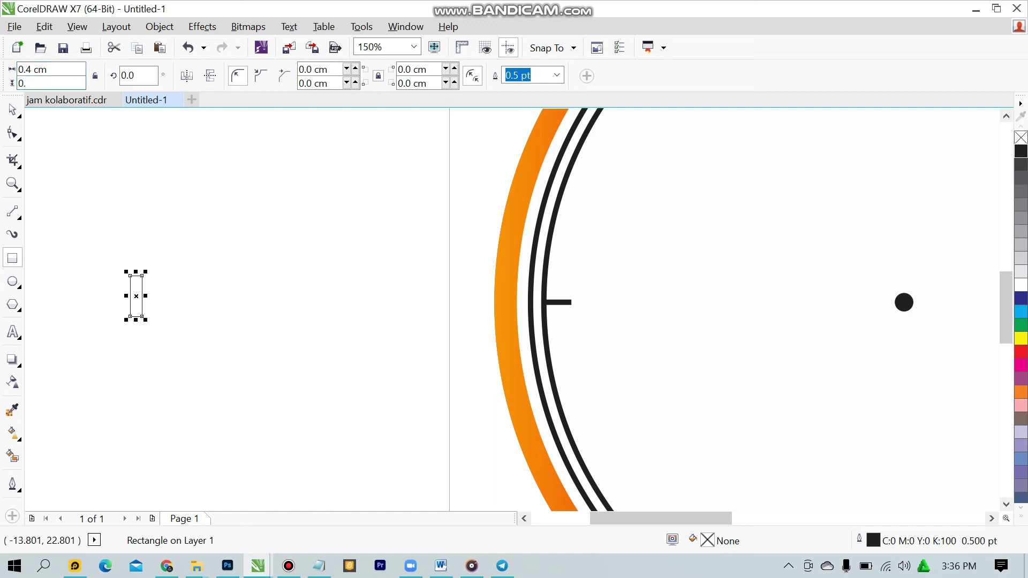
{"action": "key", "text": "Return"}
{"action": "left_click", "coordinate": [12, 110]}
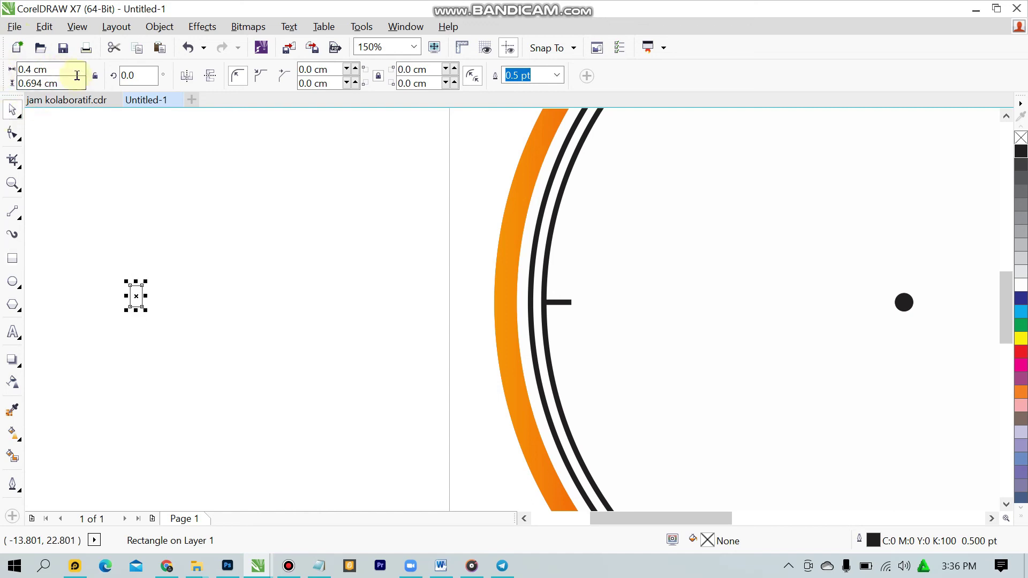
- Compare the rectangle with the 7 o'clock mark in jam kolaboratif.cdr and set its height to 0.692 cm
{"action": "left_click", "coordinate": [67, 100]}
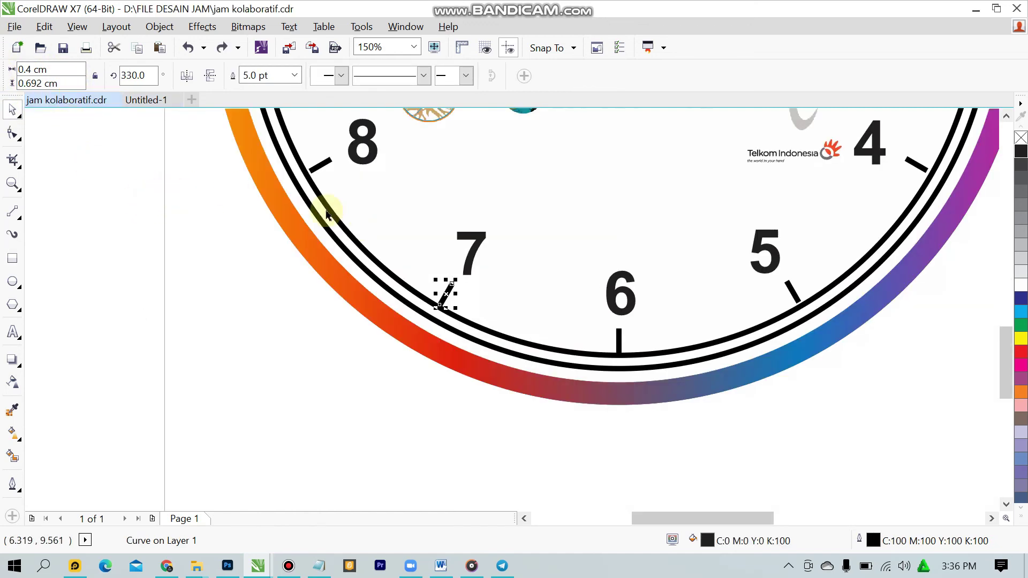
{"action": "left_click", "coordinate": [141, 100]}
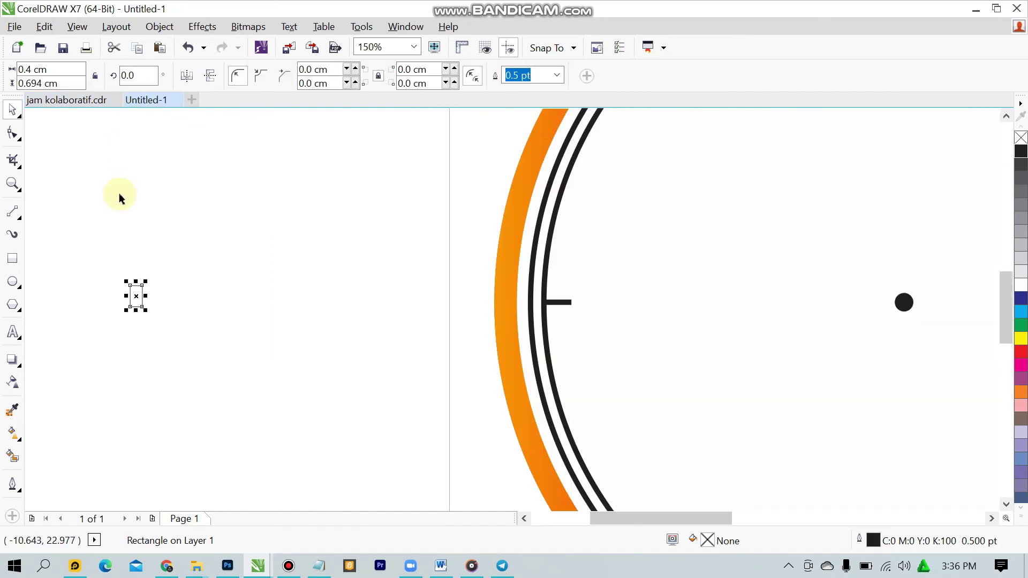
{"action": "left_click", "coordinate": [69, 100]}
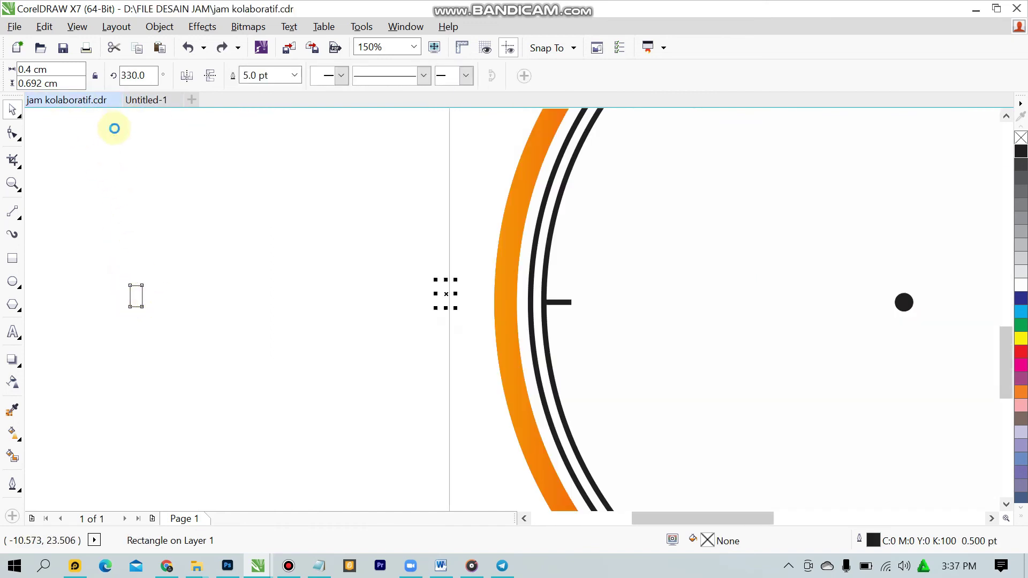
{"action": "left_click", "coordinate": [140, 100]}
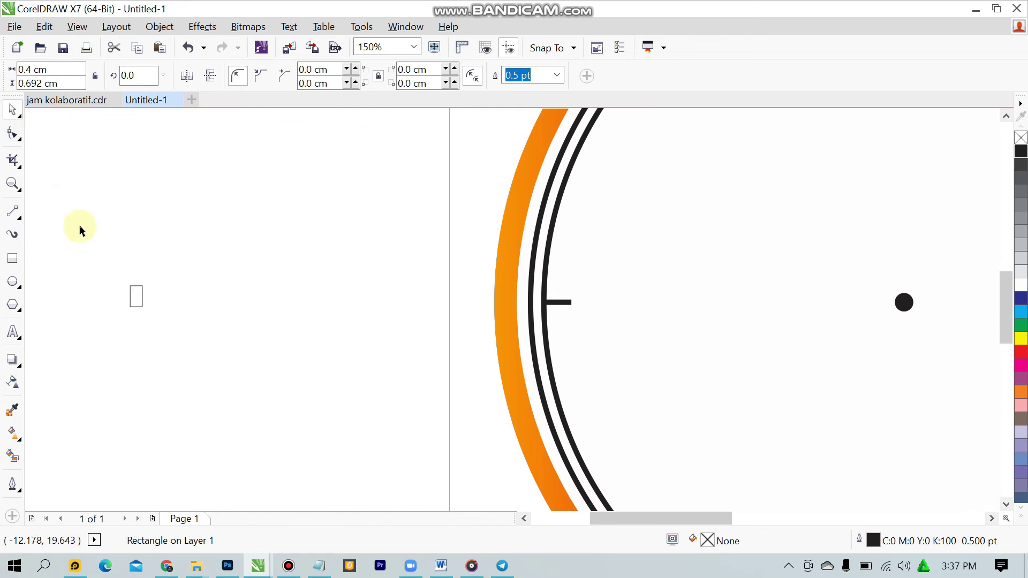
- Narrow the small rectangle to a thin vertical bar about 0.004 cm wide
{"action": "left_click", "coordinate": [114, 290]}
{"action": "scroll", "coordinate": [114, 290], "scroll_direction": "up", "scroll_amount": 4}
{"action": "left_click", "coordinate": [244, 333]}
{"action": "left_click_drag", "start_coordinate": [243, 330], "coordinate": [194, 354]}
{"action": "left_click", "coordinate": [169, 323]}
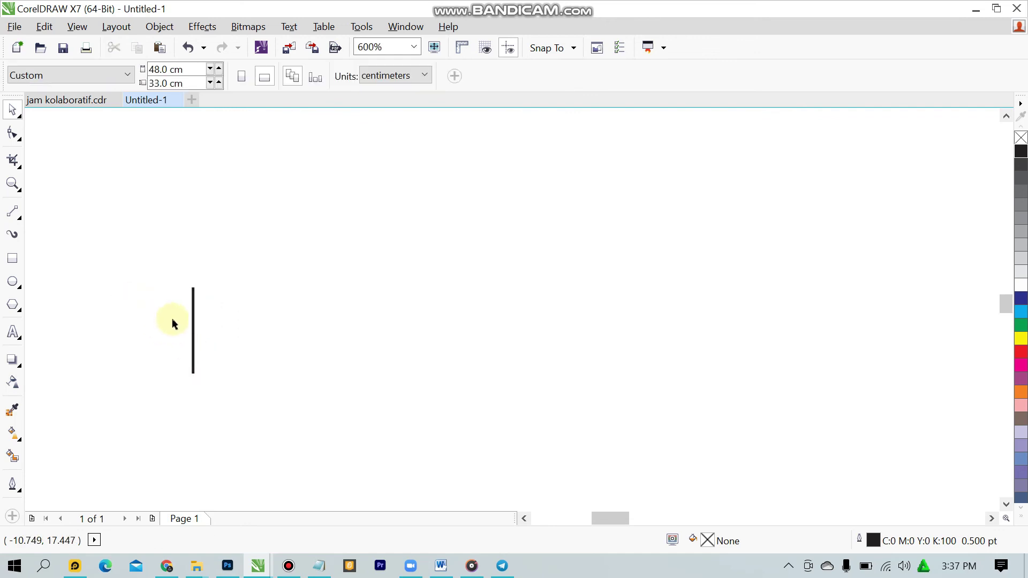
{"action": "left_click", "coordinate": [196, 321]}
- Check the 7 o'clock mark's outline width in jam kolaboratif.cdr and set the thin bar's outline to 5 pt
{"action": "left_click", "coordinate": [102, 101]}
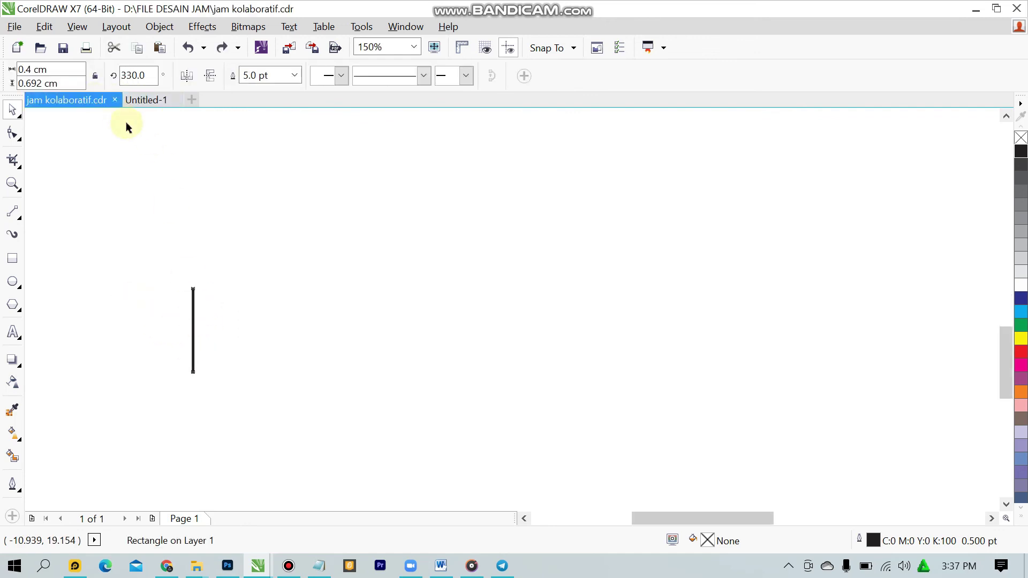
{"action": "left_click", "coordinate": [146, 101]}
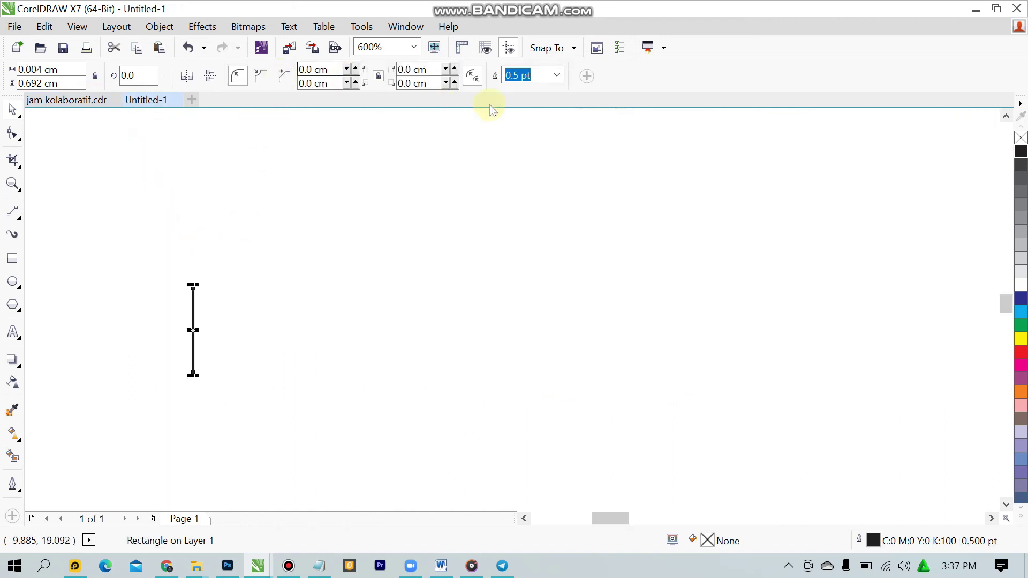
{"action": "left_click", "coordinate": [557, 76]}
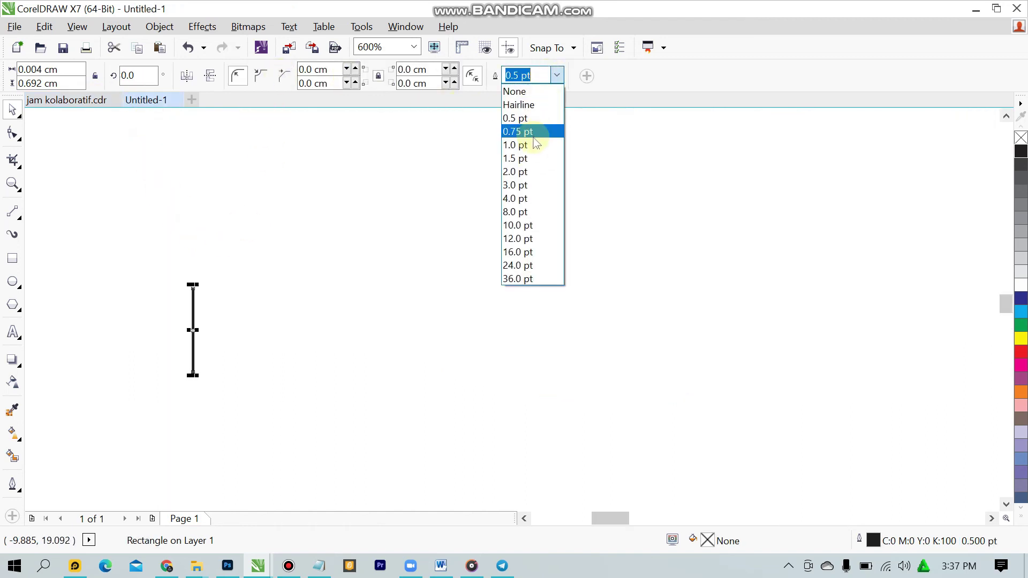
{"action": "left_click", "coordinate": [556, 78]}
{"action": "type", "text": "5"}
{"action": "key", "text": "Return"}
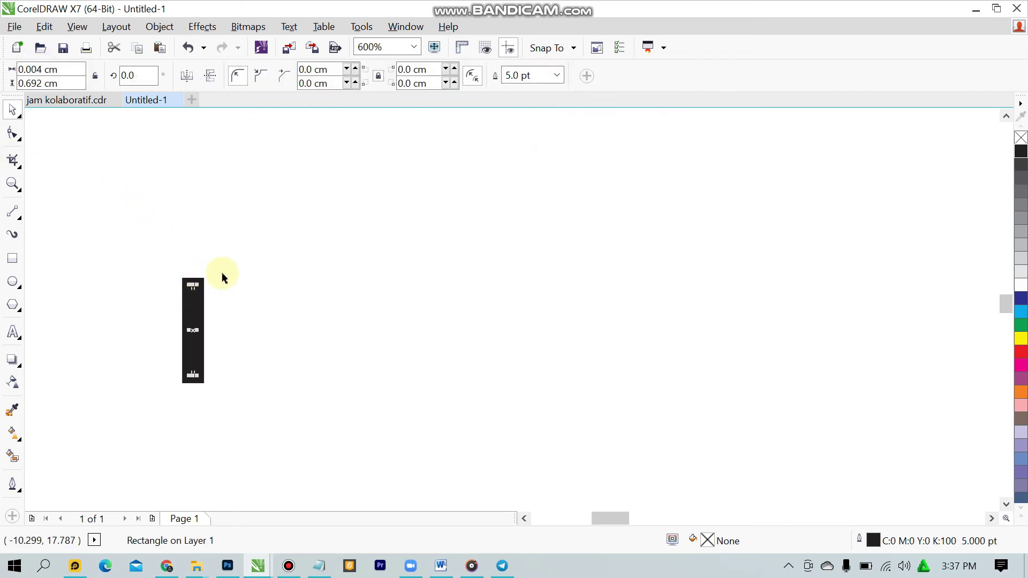
- Move the thin 5 pt bar from beside the page into the clock face, near the 7 o'clock position
{"action": "left_click", "coordinate": [256, 258]}
{"action": "scroll", "coordinate": [256, 258], "scroll_direction": "down", "scroll_amount": 2}
{"action": "scroll", "coordinate": [256, 258], "scroll_direction": "down", "scroll_amount": 4}
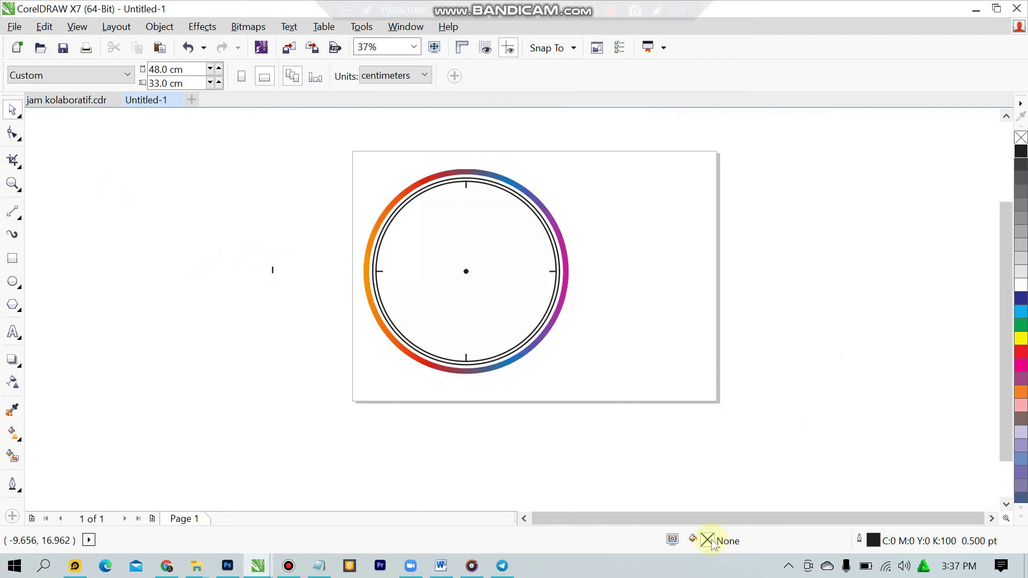
{"action": "double_click", "coordinate": [708, 541]}
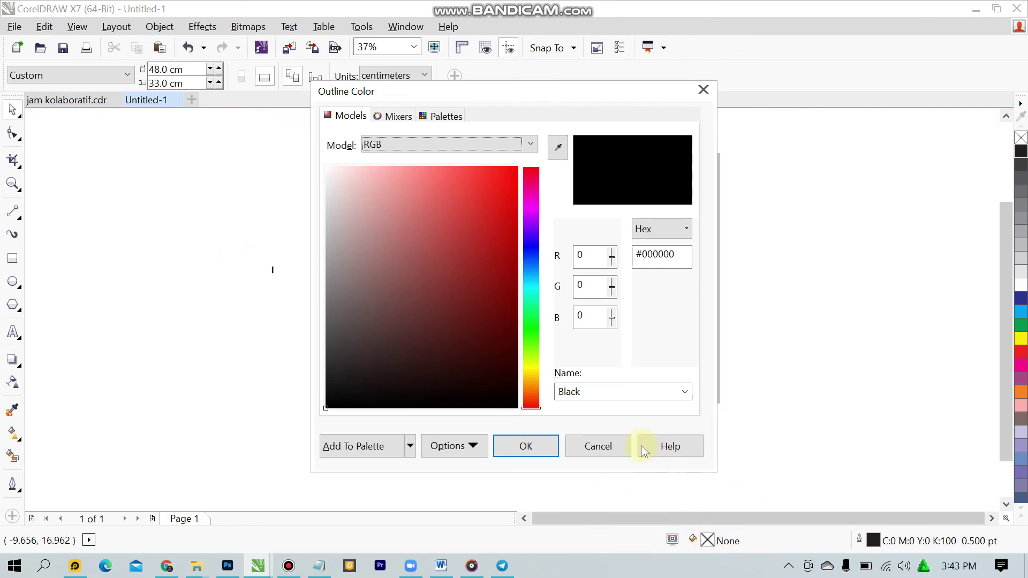
{"action": "left_click", "coordinate": [593, 446]}
{"action": "scroll", "coordinate": [464, 236], "scroll_direction": "up", "scroll_amount": 2}
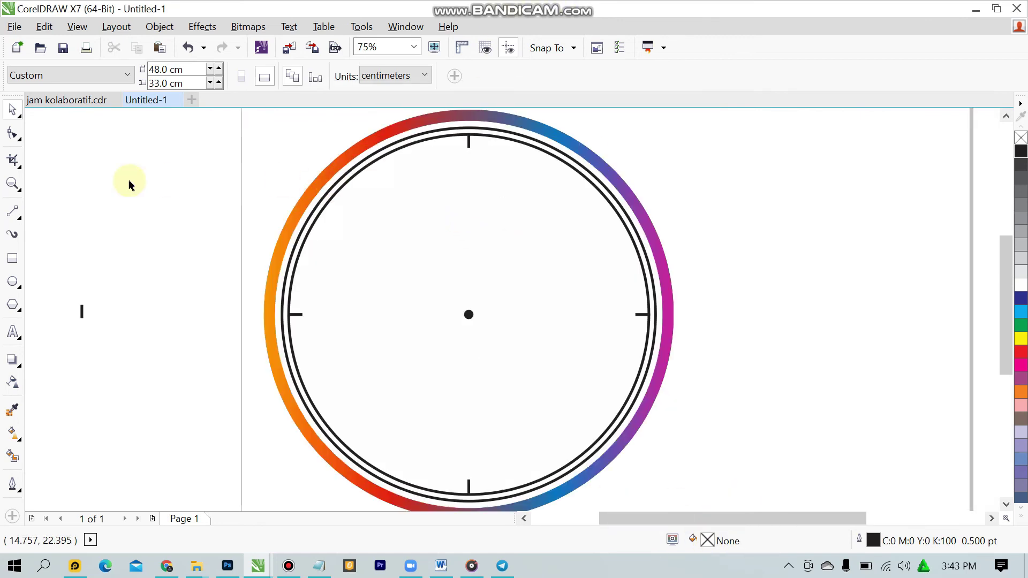
{"action": "left_click_drag", "start_coordinate": [83, 313], "coordinate": [365, 394]}
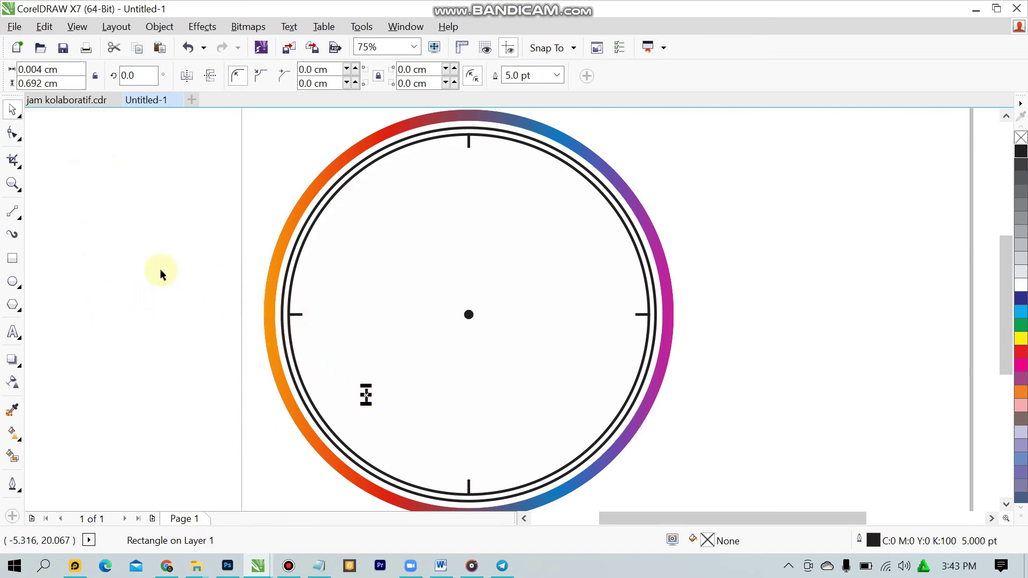
{"action": "left_click", "coordinate": [160, 249]}
{"action": "left_click", "coordinate": [68, 100]}
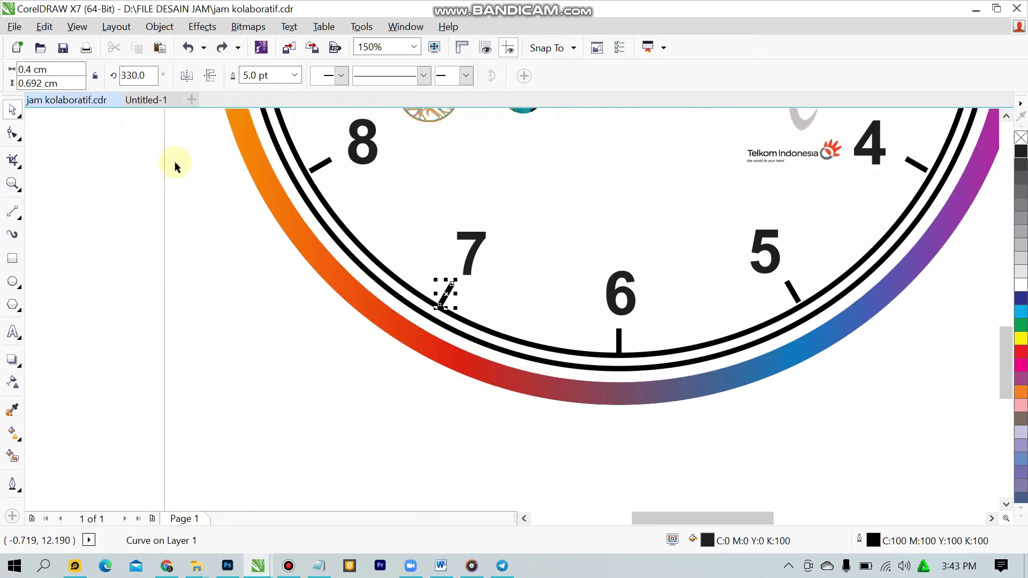
{"action": "left_click", "coordinate": [150, 100]}
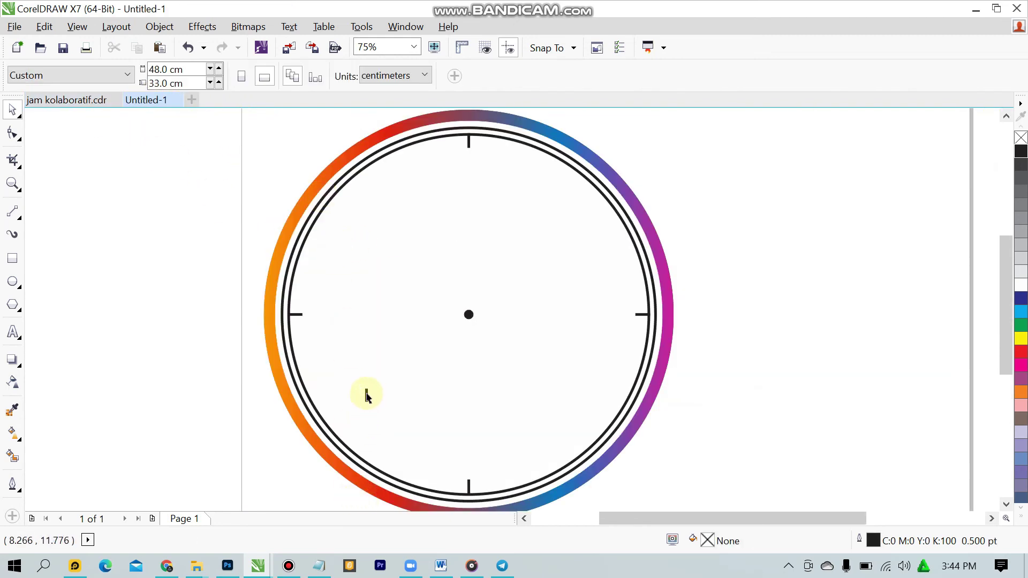
{"action": "left_click", "coordinate": [366, 395]}
{"action": "mouse_move", "coordinate": [392, 438]}
{"action": "left_mouse_down"}
{"action": "mouse_move", "coordinate": [378, 409]}
{"action": "mouse_move", "coordinate": [390, 444]}
{"action": "left_mouse_up"}
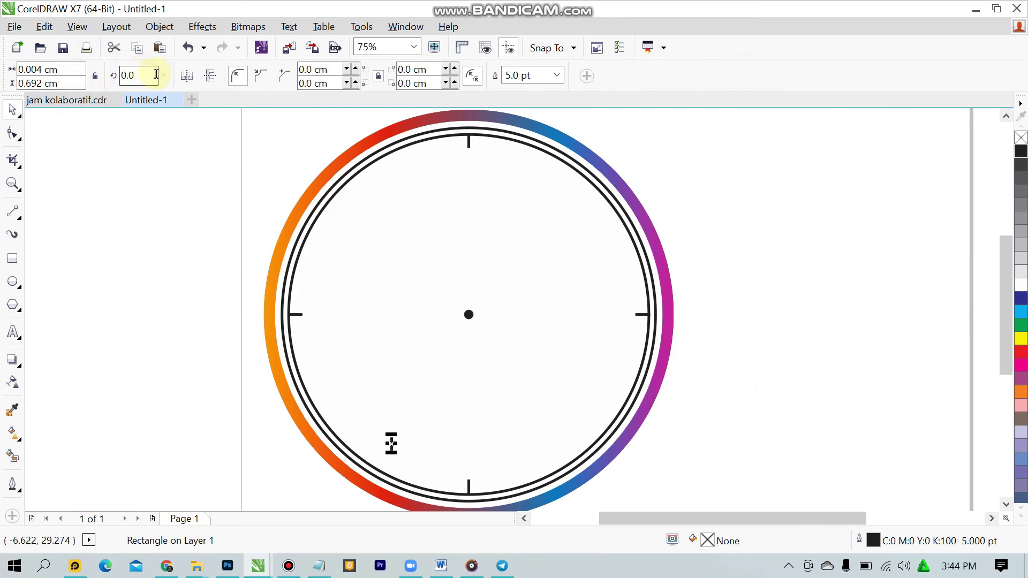
- Check the 7 o'clock mark's rotation in jam kolaboratif.cdr and set the thin bar's rotation in Untitled-1 to 330 degrees
{"action": "left_click", "coordinate": [84, 100]}
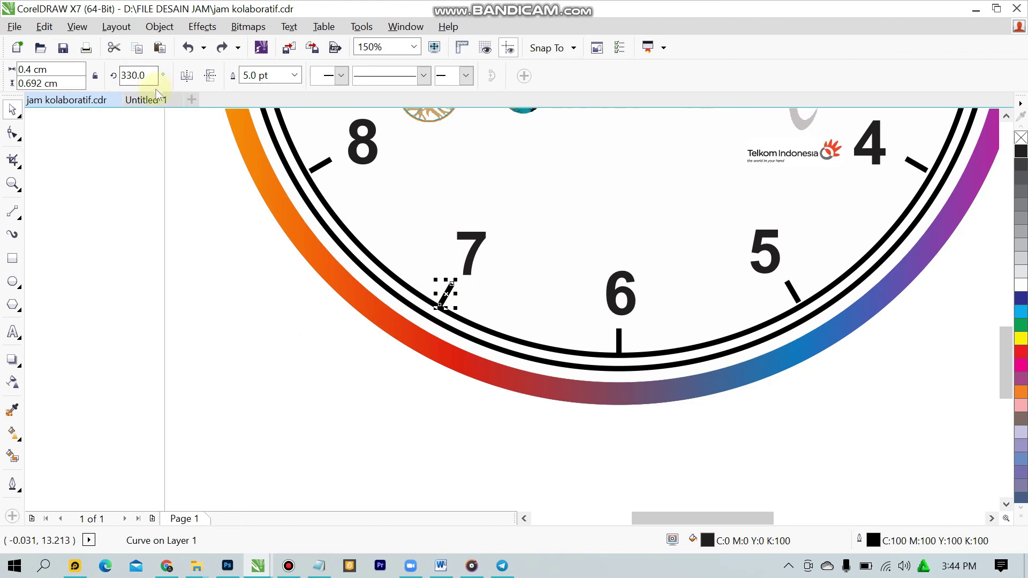
{"action": "left_click", "coordinate": [155, 110]}
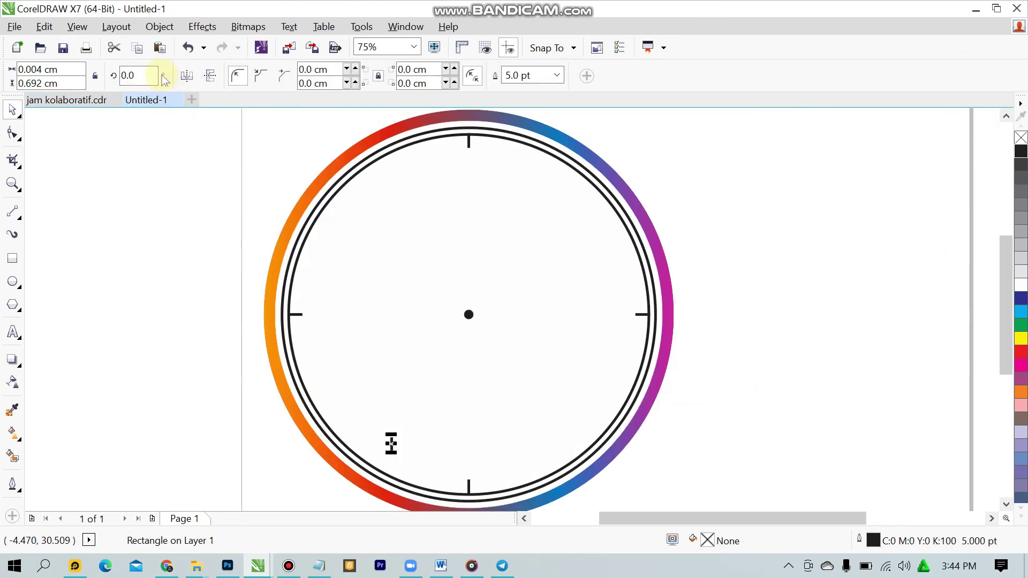
{"action": "type", "text": "30"}
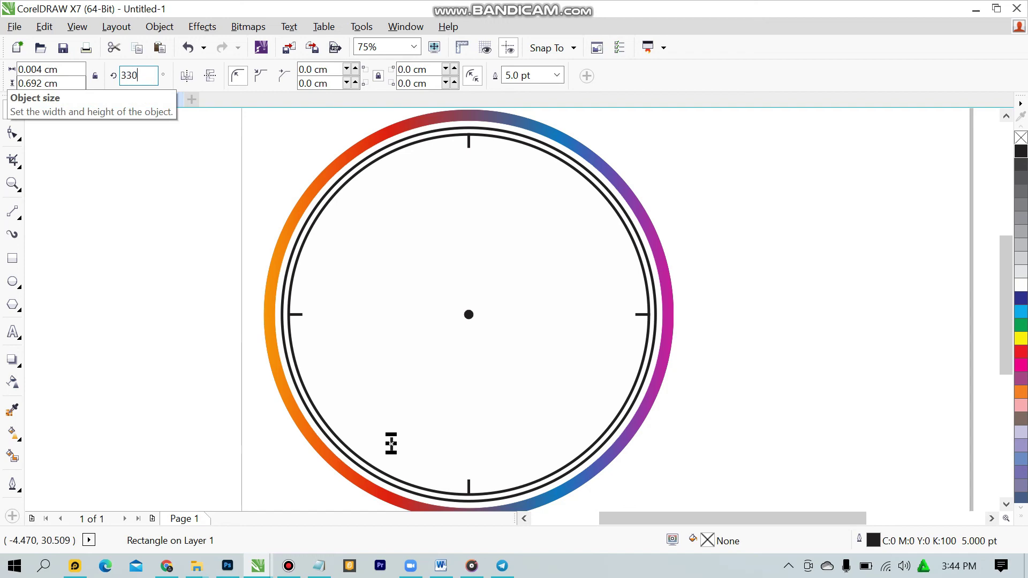
{"action": "scroll", "coordinate": [360, 473], "scroll_direction": "up", "scroll_amount": 4}
{"action": "left_click", "coordinate": [454, 374]}
{"action": "scroll", "coordinate": [455, 374], "scroll_direction": "down", "scroll_amount": 4}
{"action": "scroll", "coordinate": [506, 453], "scroll_direction": "up", "scroll_amount": 2}
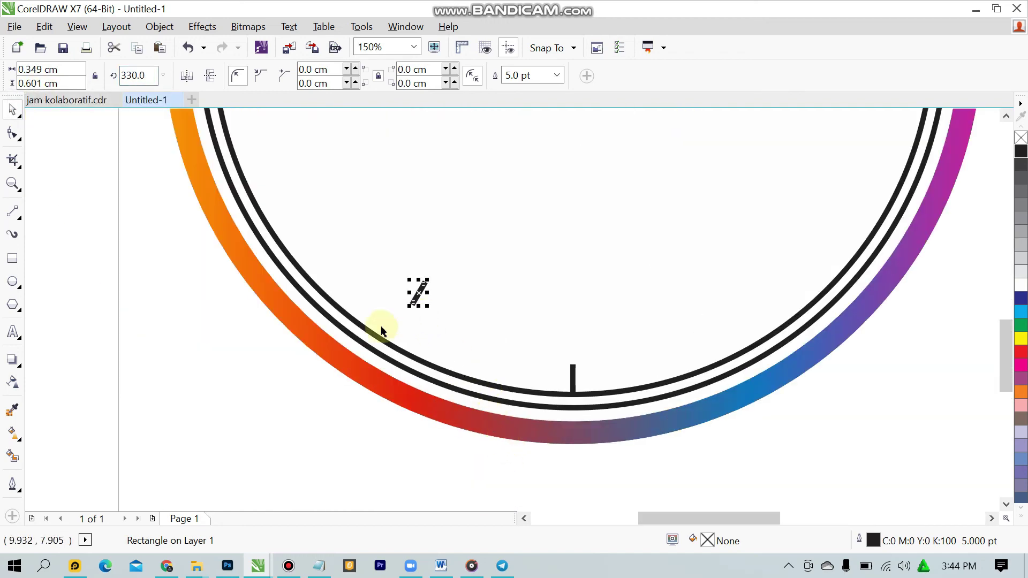
{"action": "left_click", "coordinate": [114, 152]}
- In jam kolaboratif.cdr, draw a 5.89 × 1.578 cm guide rectangle between the 6 and 7 o'clock marks' bases and copy it into Untitled-1
{"action": "left_click", "coordinate": [88, 102]}
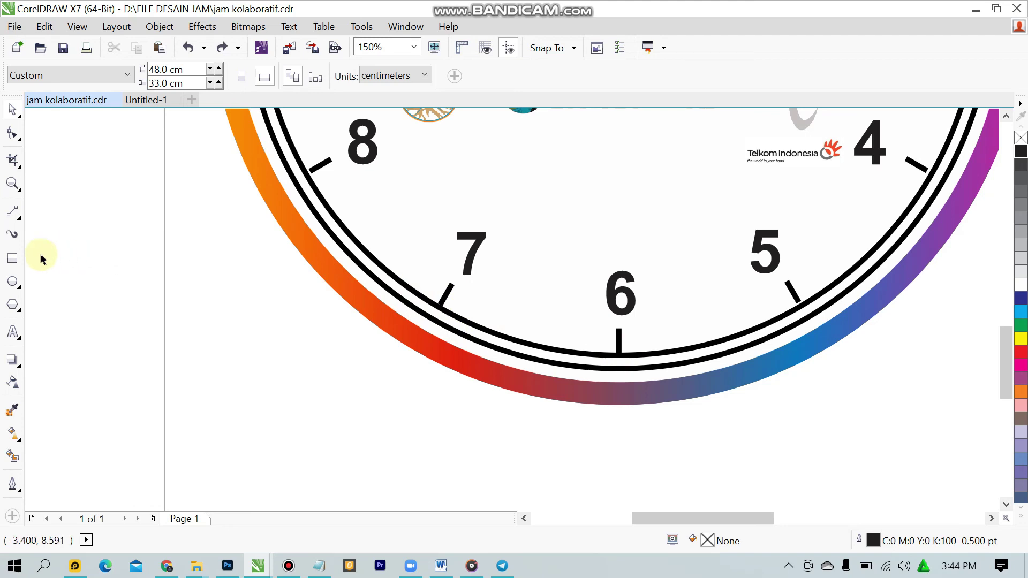
{"action": "left_click", "coordinate": [13, 259]}
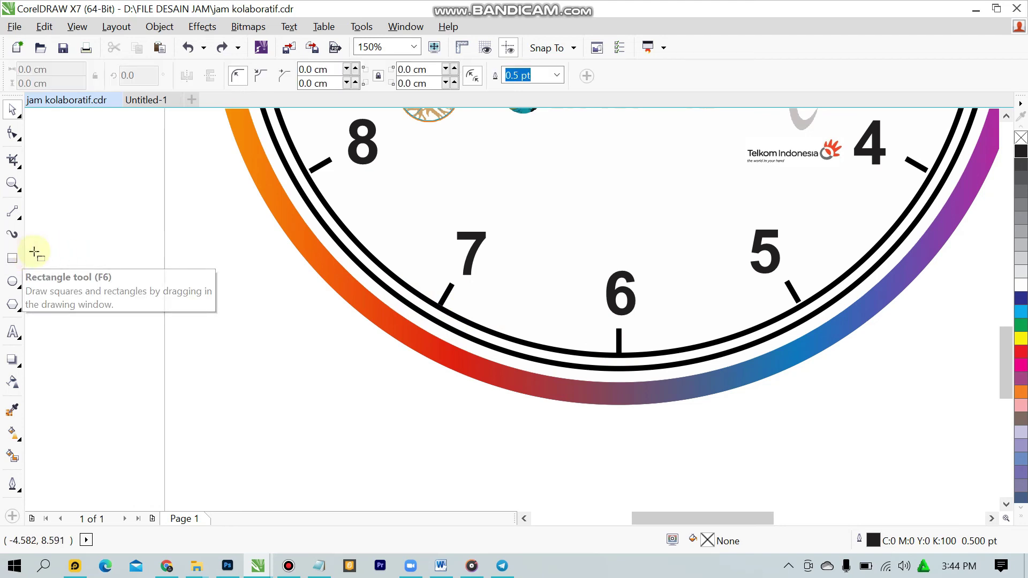
{"action": "scroll", "coordinate": [549, 337], "scroll_direction": "up", "scroll_amount": 1}
{"action": "left_click_drag", "start_coordinate": [681, 369], "coordinate": [324, 272]}
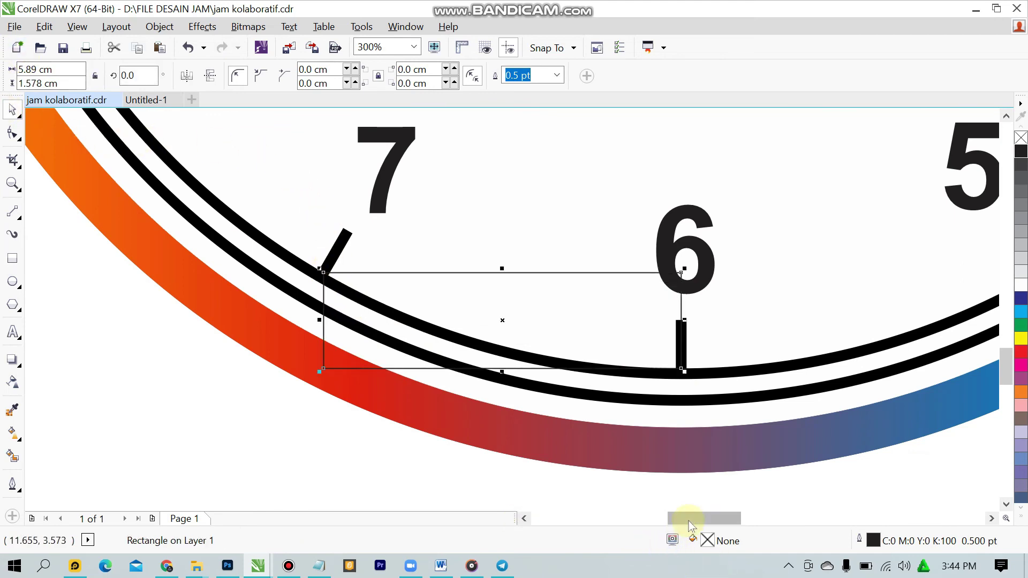
{"action": "left_click", "coordinate": [158, 99]}
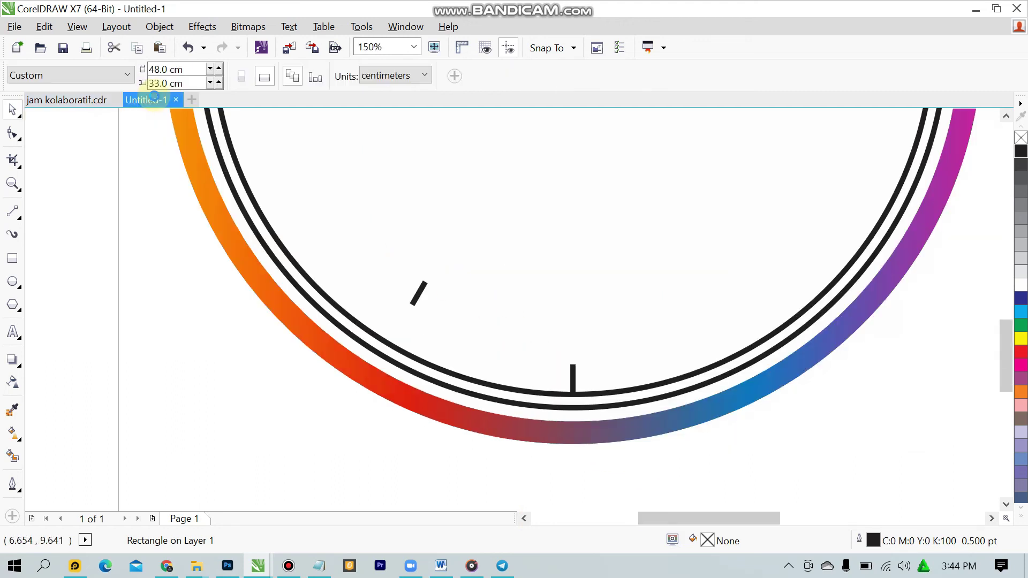
{"action": "left_click", "coordinate": [202, 366]}
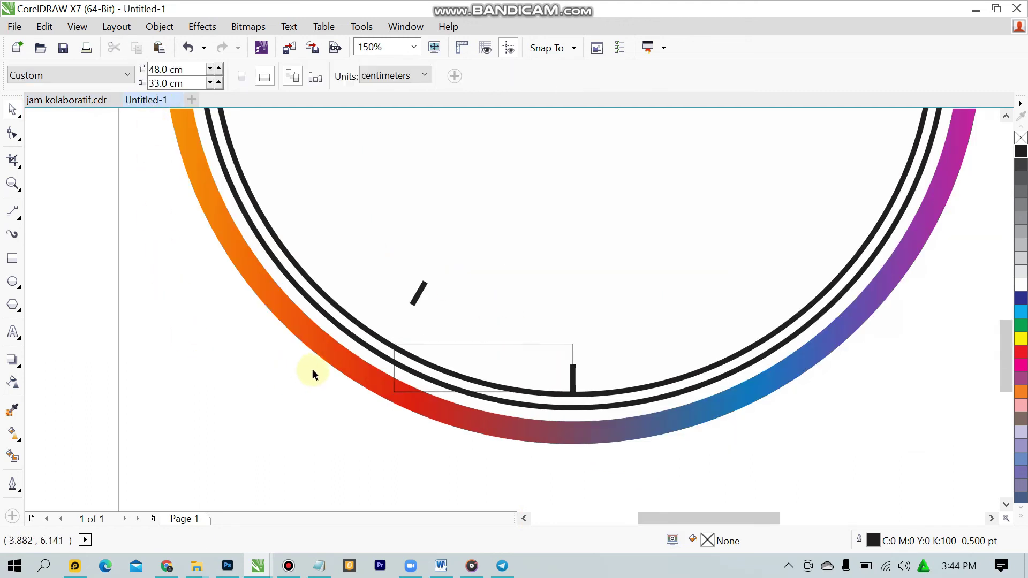
- Move the tilted bar so its lower end snaps to the guide rectangle's upper-left corner on the inner circle at 7 o'clock
{"action": "scroll", "coordinate": [356, 369], "scroll_direction": "up", "scroll_amount": 1}
{"action": "left_click", "coordinate": [487, 222]}
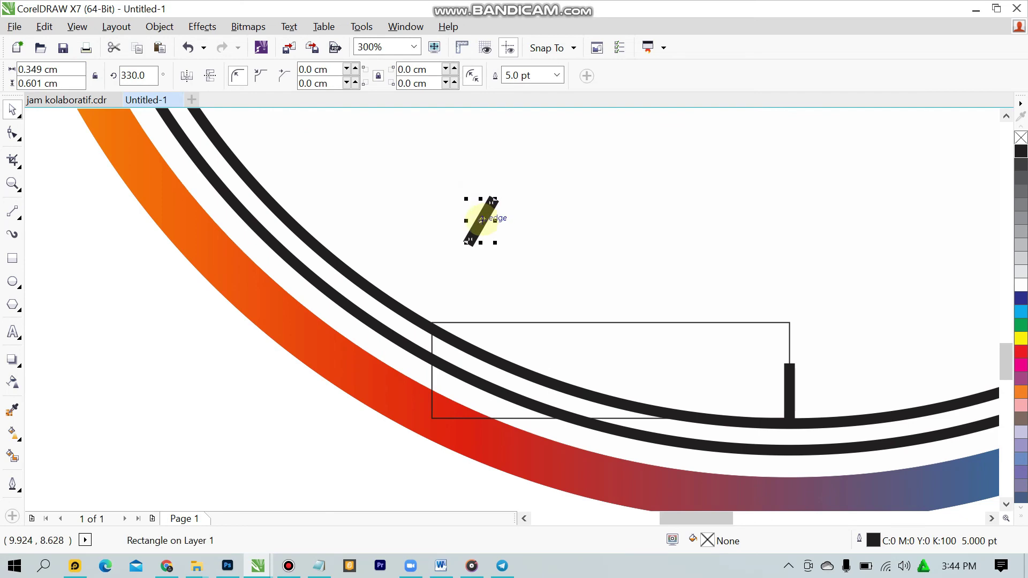
{"action": "scroll", "coordinate": [471, 241], "scroll_direction": "up", "scroll_amount": 2}
{"action": "left_click_drag", "start_coordinate": [432, 226], "coordinate": [401, 350]}
{"action": "scroll", "coordinate": [400, 357], "scroll_direction": "down", "scroll_amount": 2}
{"action": "scroll", "coordinate": [401, 358], "scroll_direction": "up", "scroll_amount": 1}
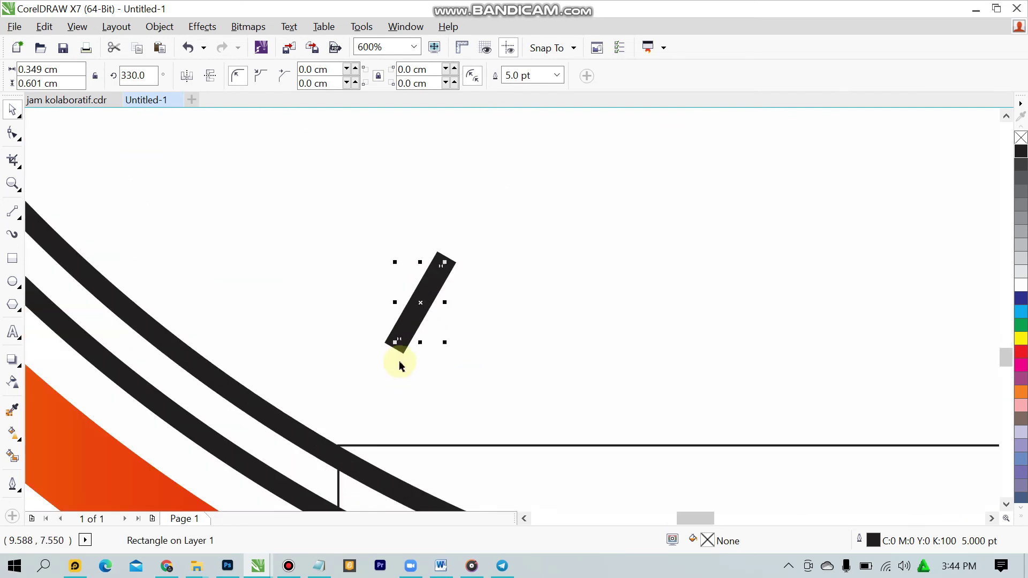
{"action": "left_click_drag", "start_coordinate": [399, 338], "coordinate": [337, 439]}
{"action": "scroll", "coordinate": [409, 367], "scroll_direction": "down", "scroll_amount": 1}
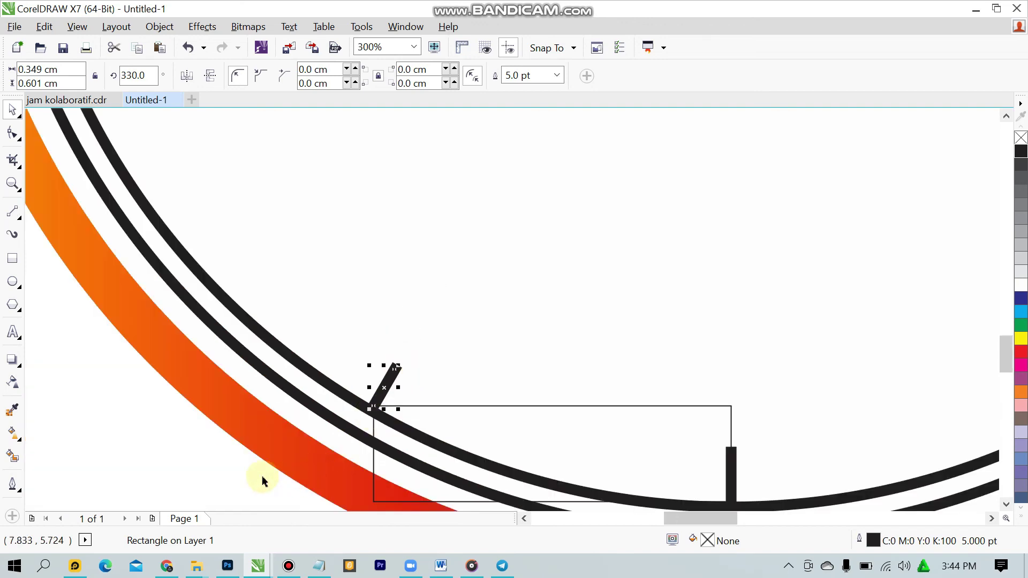
{"action": "key", "text": "Escape"}
{"action": "scroll", "coordinate": [410, 375], "scroll_direction": "down", "scroll_amount": 1}
{"action": "scroll", "coordinate": [423, 388], "scroll_direction": "down", "scroll_amount": 2}
{"action": "scroll", "coordinate": [436, 401], "scroll_direction": "up", "scroll_amount": 2}
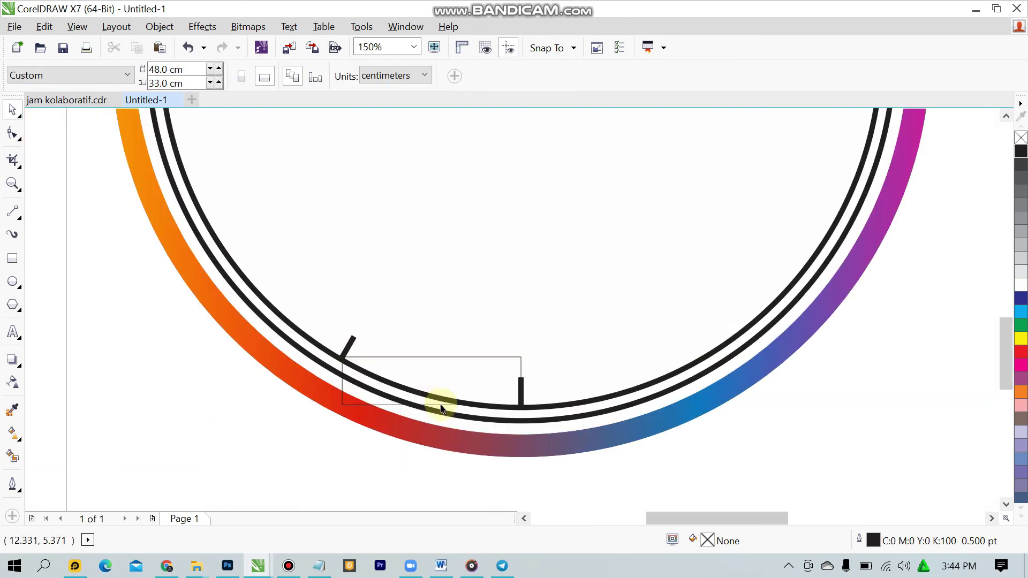
{"action": "scroll", "coordinate": [442, 402], "scroll_direction": "down", "scroll_amount": 1}
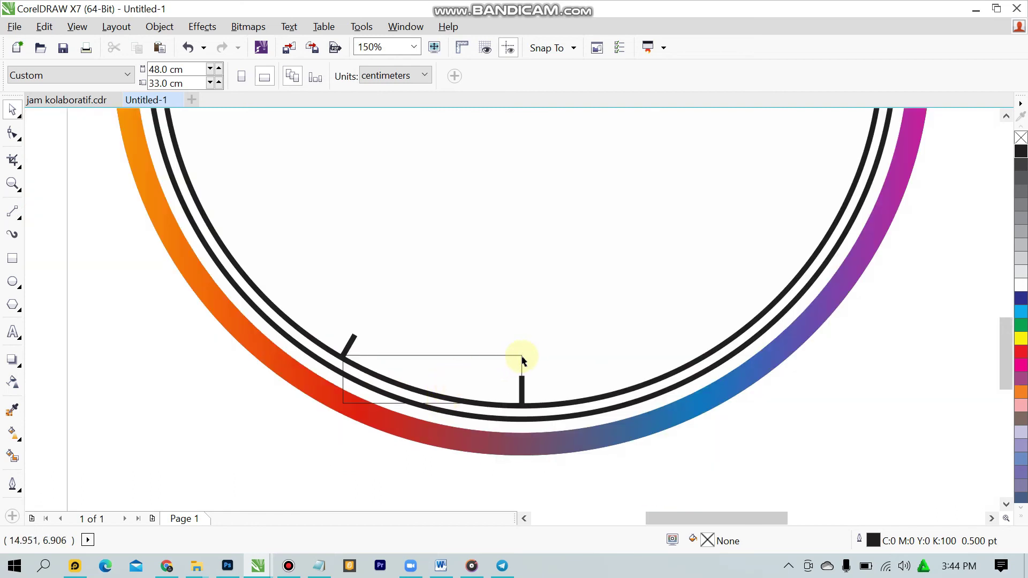
- Duplicate the guide rectangle toward 5 o'clock, snapping the copy's upper-left corner to the original's upper-right corner above the 6 o'clock mark
{"action": "left_click", "coordinate": [522, 357]}
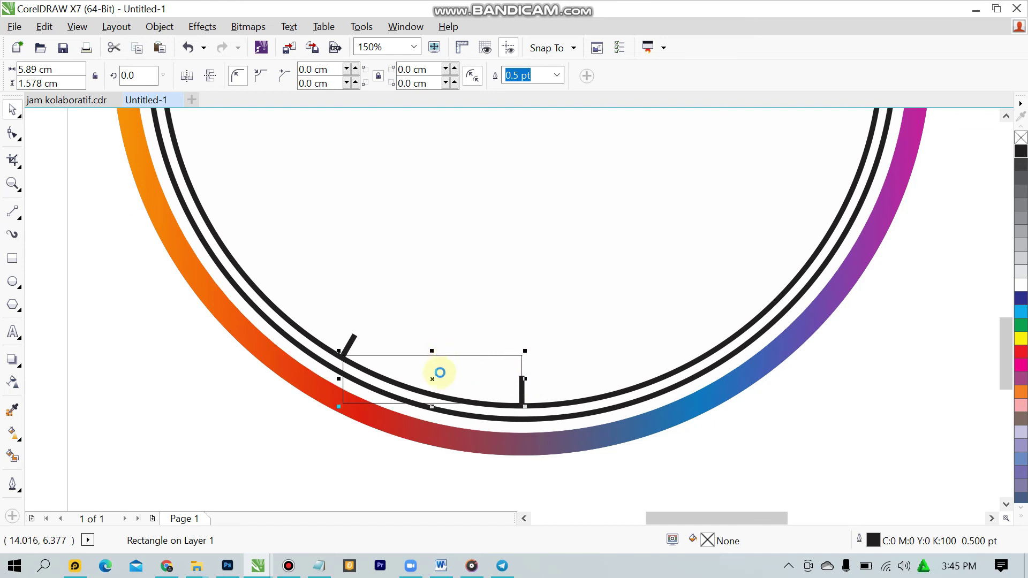
{"action": "left_click_drag", "start_coordinate": [442, 373], "coordinate": [650, 371]}
{"action": "scroll", "coordinate": [575, 360], "scroll_direction": "up", "scroll_amount": 2}
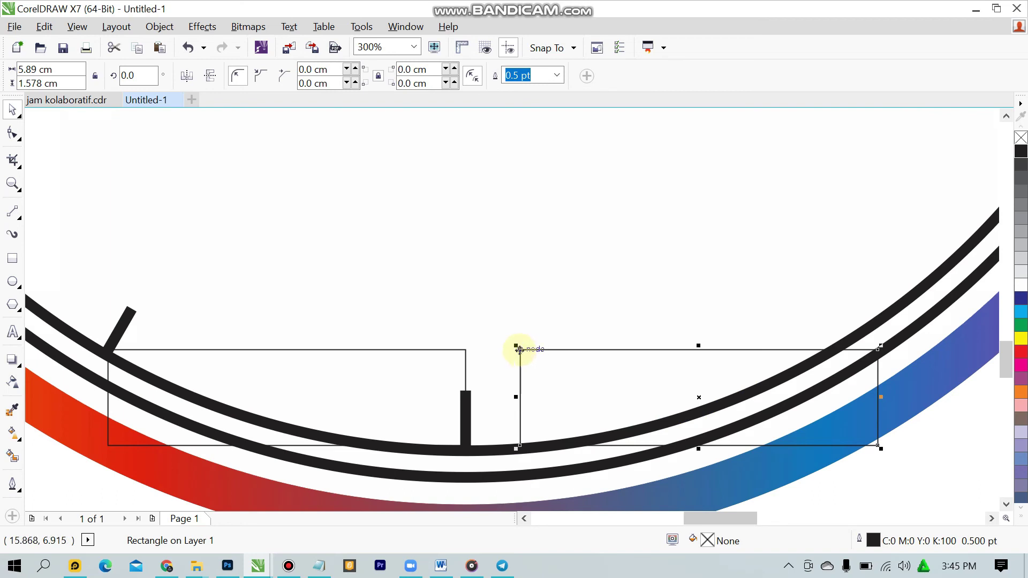
{"action": "left_click_drag", "start_coordinate": [518, 347], "coordinate": [464, 349]}
{"action": "left_click", "coordinate": [888, 484]}
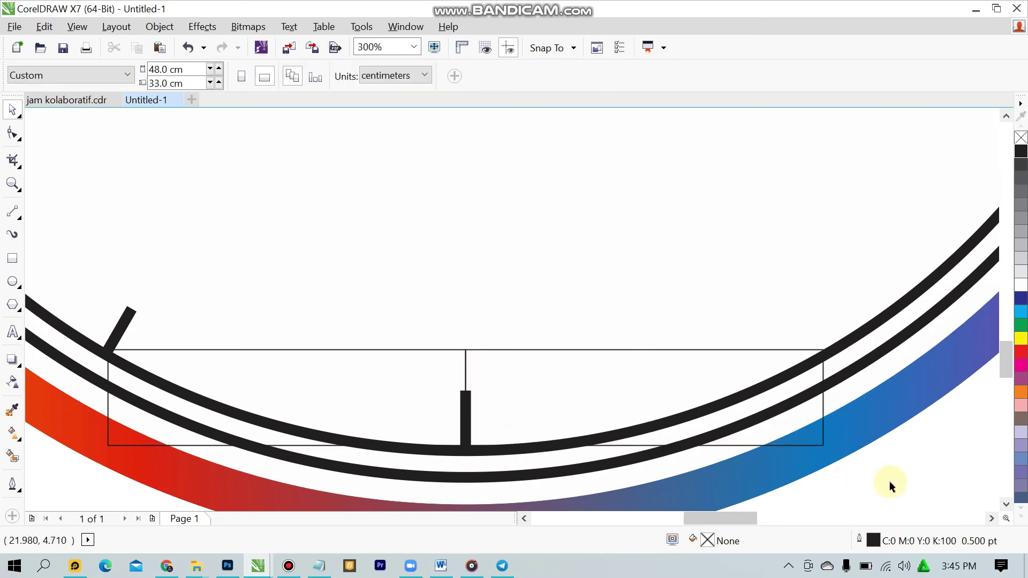
- Copy the 7 o'clock mark near the 5 o'clock position and set the copy's rotation to 210 degrees, as in jam kolaboratif.cdr
{"action": "left_click", "coordinate": [131, 320]}
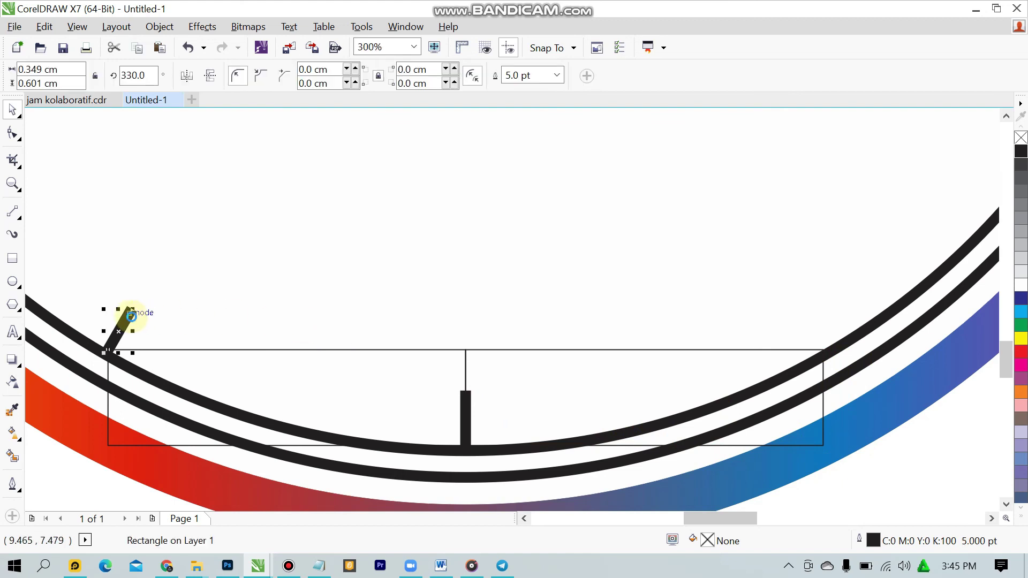
{"action": "left_click_drag", "start_coordinate": [118, 330], "coordinate": [749, 338]}
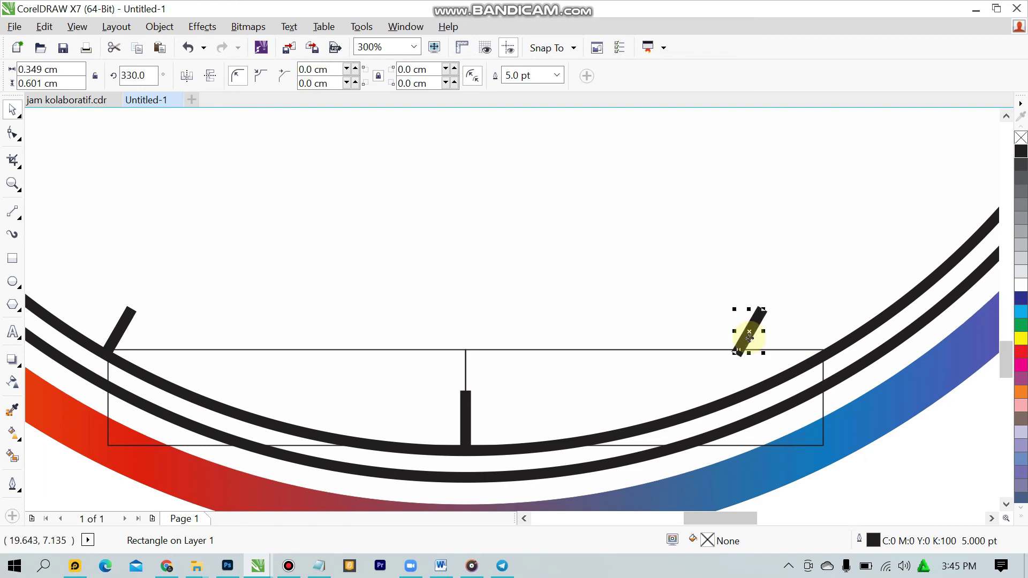
{"action": "left_click", "coordinate": [106, 101]}
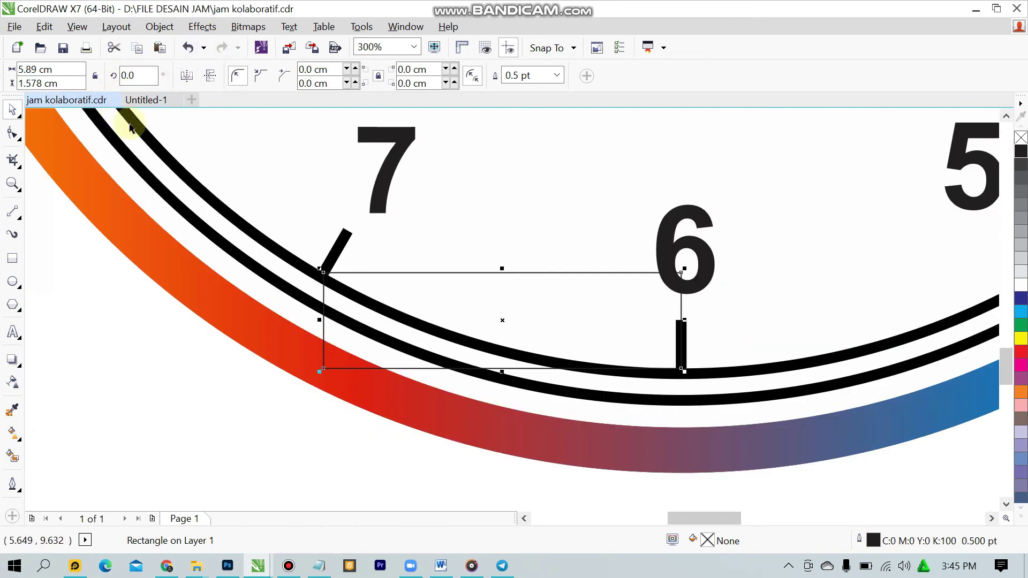
{"action": "scroll", "coordinate": [702, 333], "scroll_direction": "down", "scroll_amount": 2}
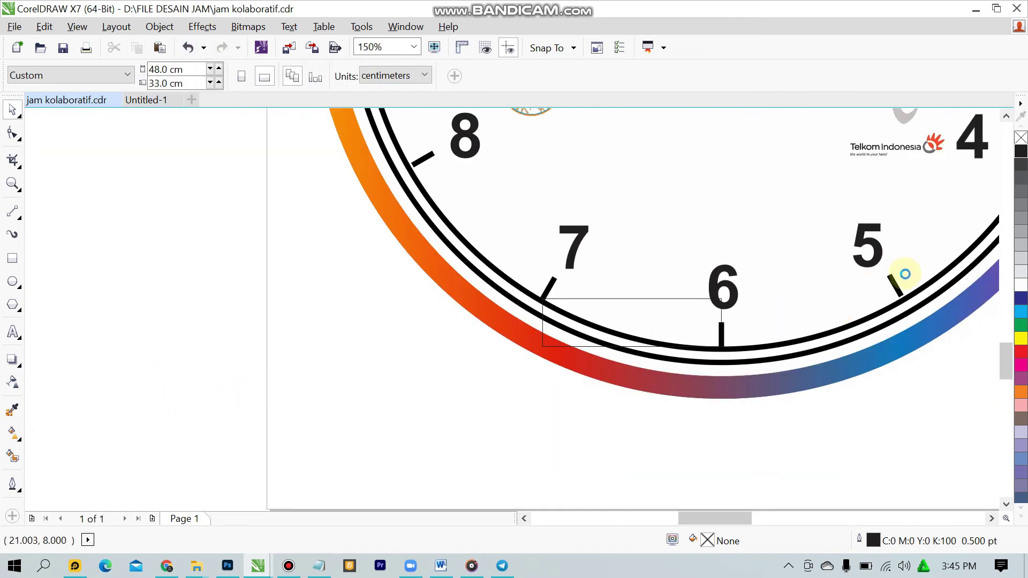
{"action": "scroll", "coordinate": [902, 271], "scroll_direction": "up", "scroll_amount": 2}
{"action": "left_click", "coordinate": [886, 303]}
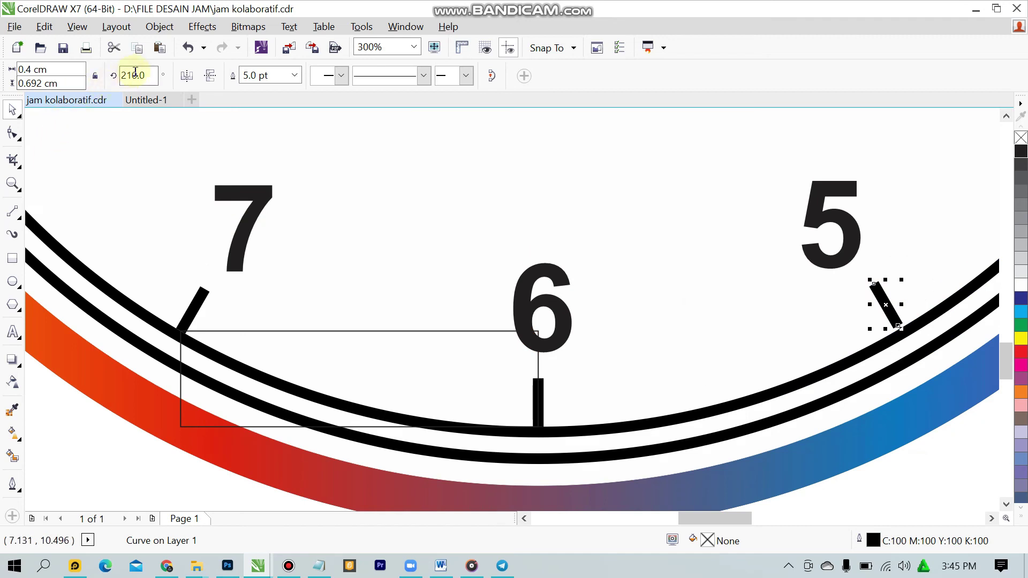
{"action": "left_click", "coordinate": [151, 101]}
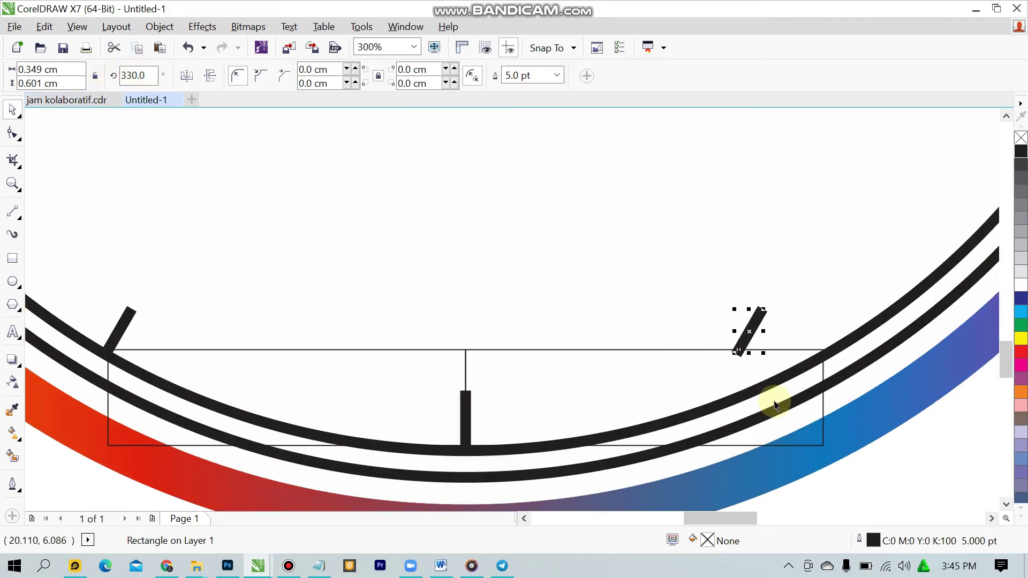
{"action": "left_click_drag", "start_coordinate": [143, 75], "coordinate": [139, 75]}
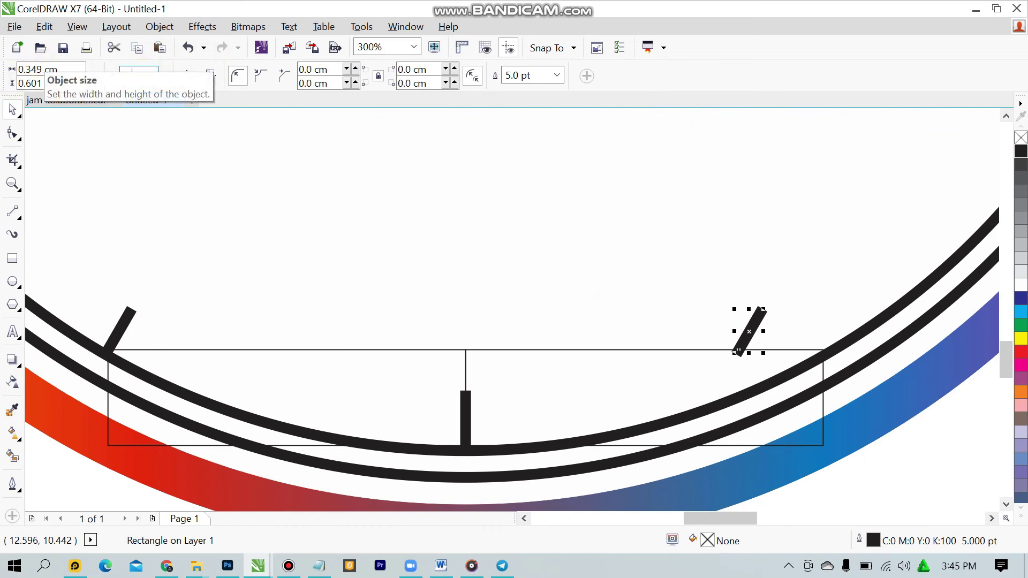
{"action": "type", "text": "210"}
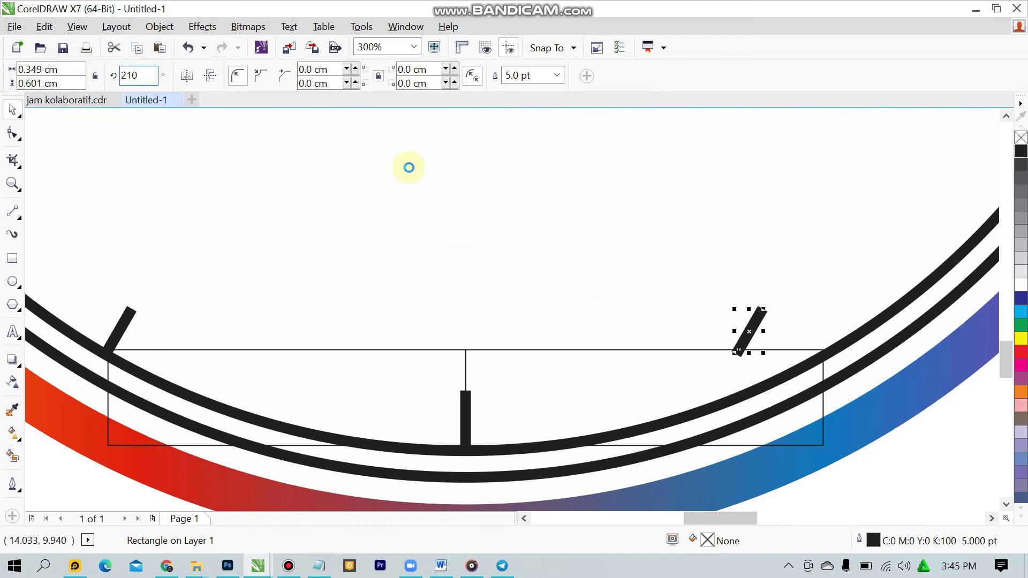
{"action": "key", "text": "Return"}
{"action": "left_click", "coordinate": [784, 349]}
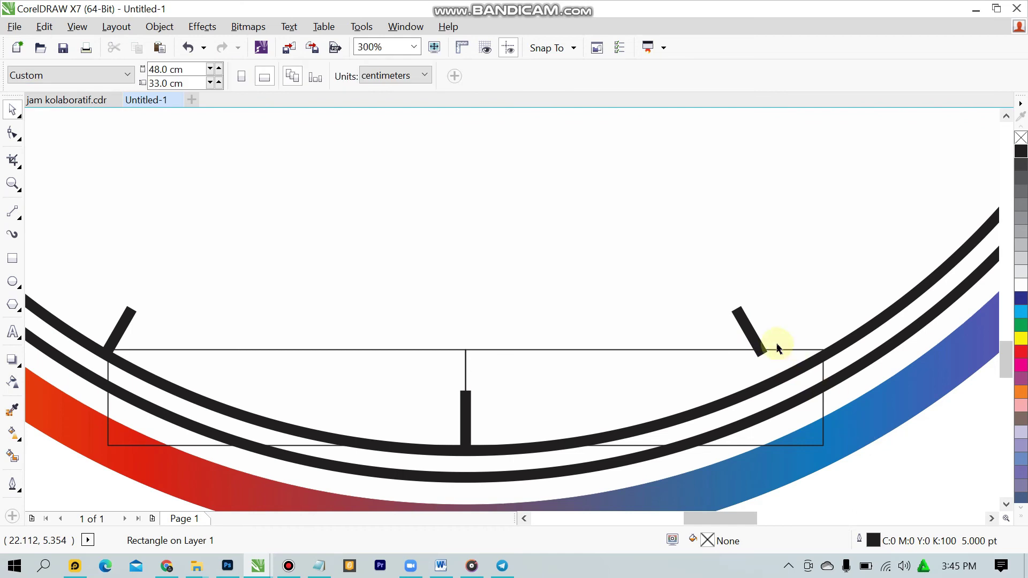
- Move the 210-degree mark so its lower end snaps to the second guide rectangle's upper-right corner on the inner circle at 5 o'clock
{"action": "left_click", "coordinate": [759, 342]}
{"action": "scroll", "coordinate": [774, 363], "scroll_direction": "up", "scroll_amount": 2}
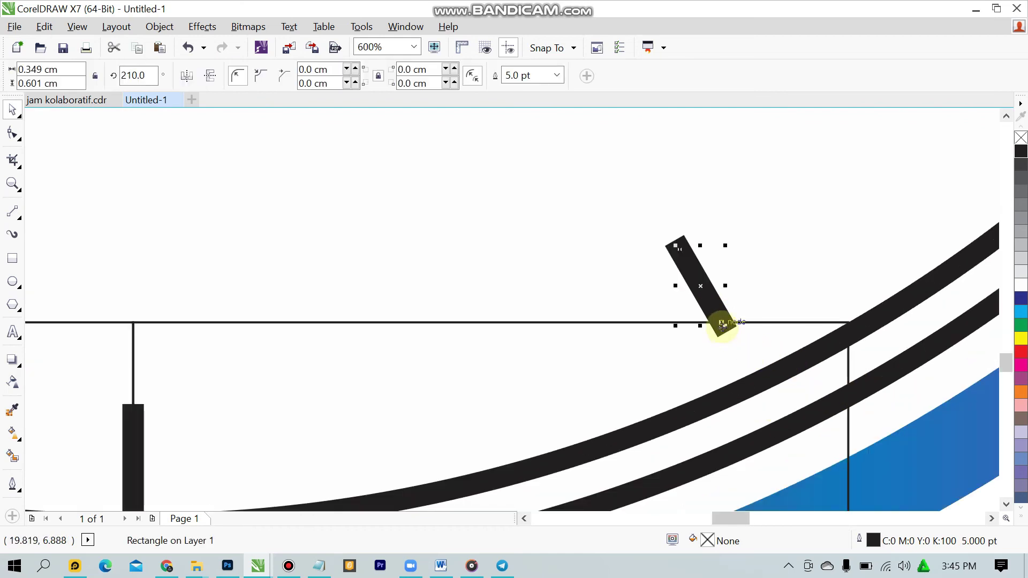
{"action": "left_click_drag", "start_coordinate": [721, 323], "coordinate": [851, 317]}
{"action": "scroll", "coordinate": [878, 424], "scroll_direction": "down", "scroll_amount": 4}
{"action": "left_click", "coordinate": [922, 435]}
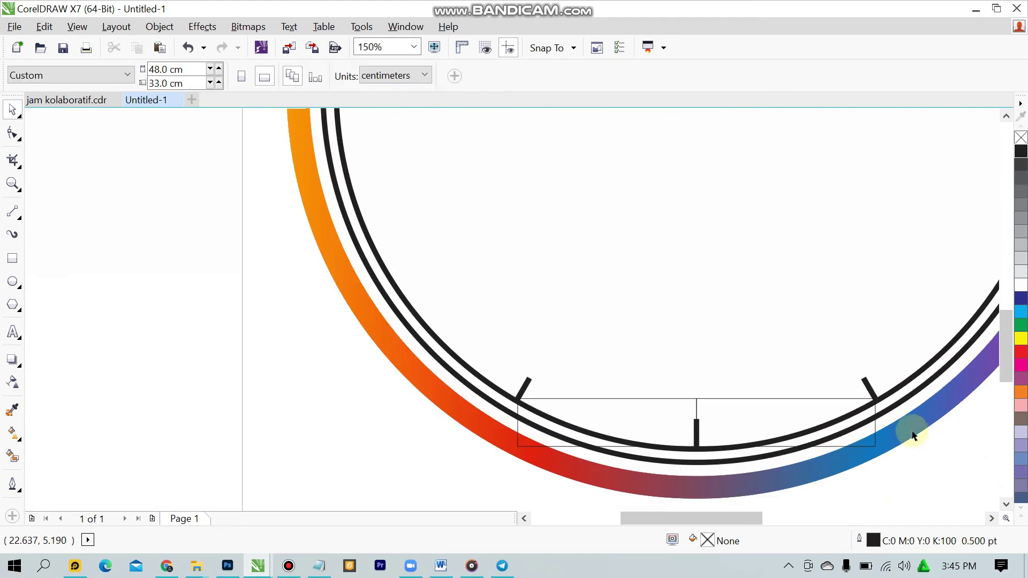
- Delete both guide rectangles beside the 6 o'clock mark
{"action": "left_click", "coordinate": [785, 399]}
{"action": "key", "text": "Delete"}
{"action": "left_click", "coordinate": [655, 425]}
{"action": "key", "text": "Delete"}
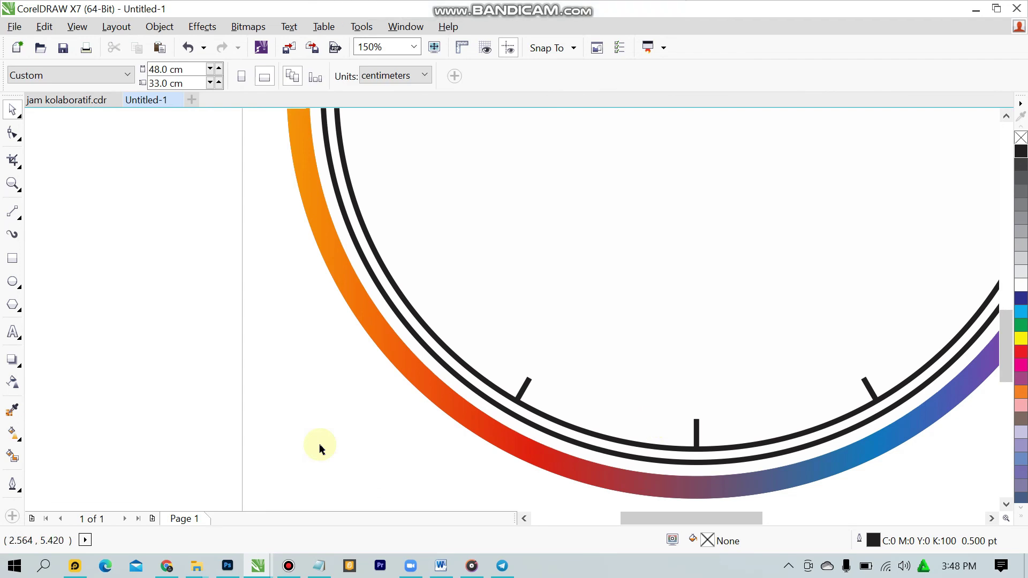
{"action": "key", "text": "shift+F12"}
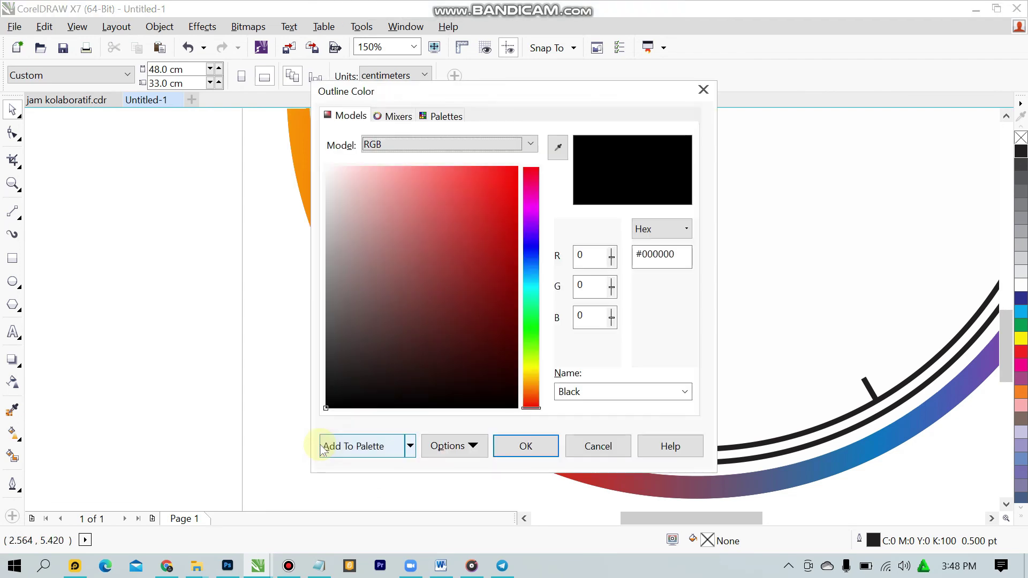
{"action": "left_click", "coordinate": [598, 446]}
{"action": "scroll", "coordinate": [638, 294], "scroll_direction": "down", "scroll_amount": 5}
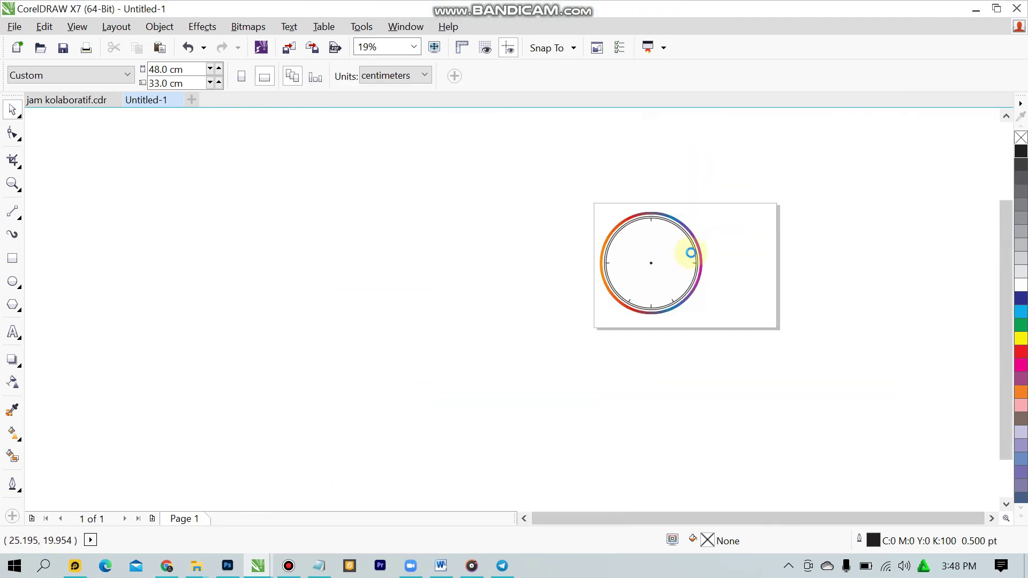
{"action": "scroll", "coordinate": [688, 252], "scroll_direction": "up", "scroll_amount": 4}
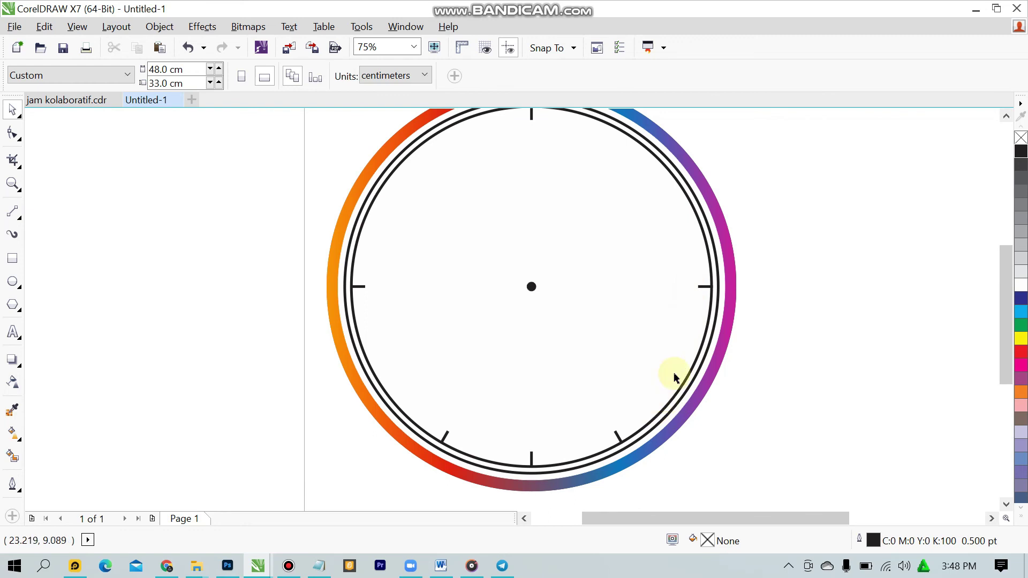
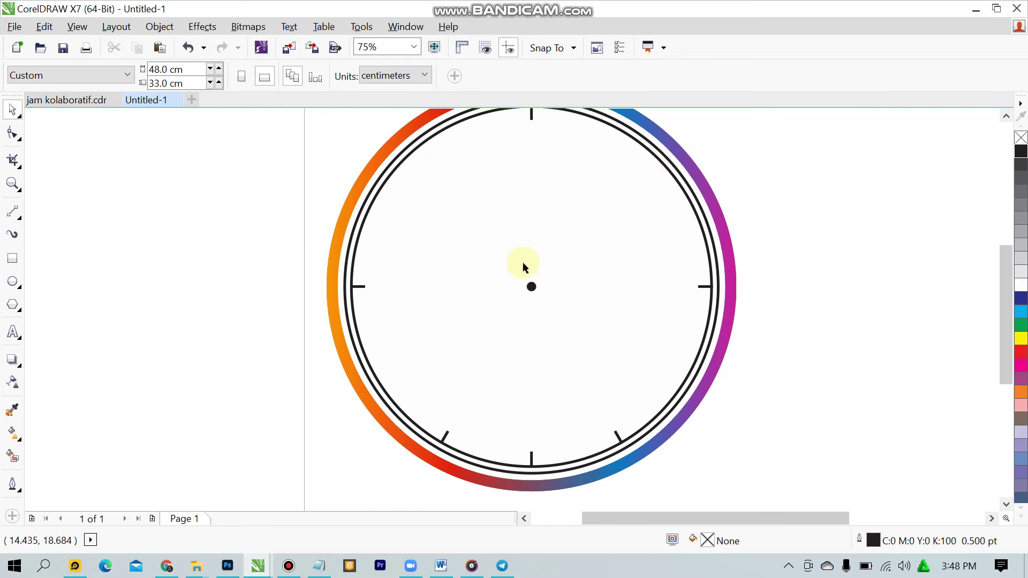
{"action": "key", "text": "shift+F12"}
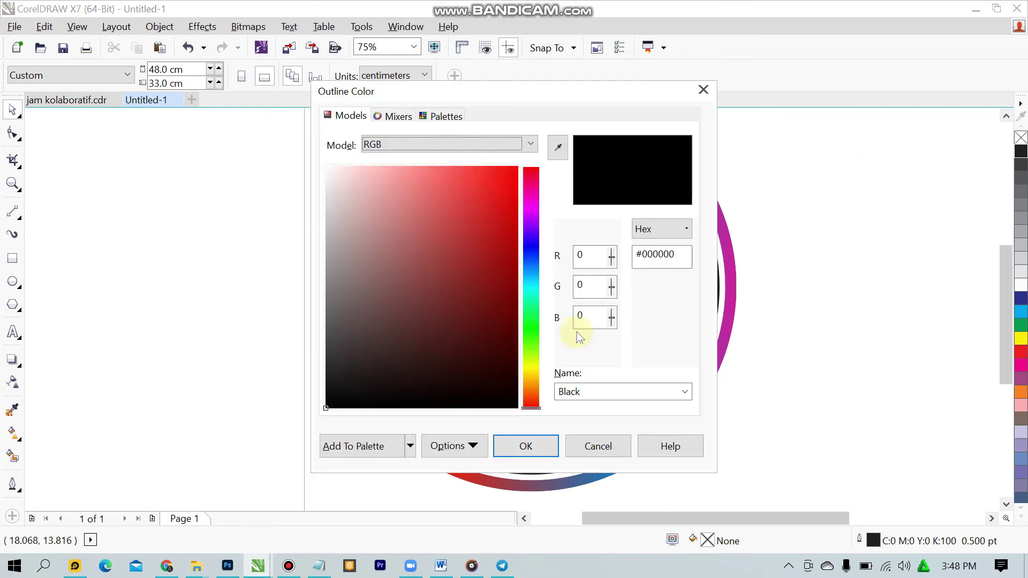
{"action": "left_click", "coordinate": [598, 444]}
- Duplicate the 5 and 7 o'clock marks together straight up to just inside the upper part of the inner circle
{"action": "scroll", "coordinate": [591, 452], "scroll_direction": "up", "scroll_amount": 1}
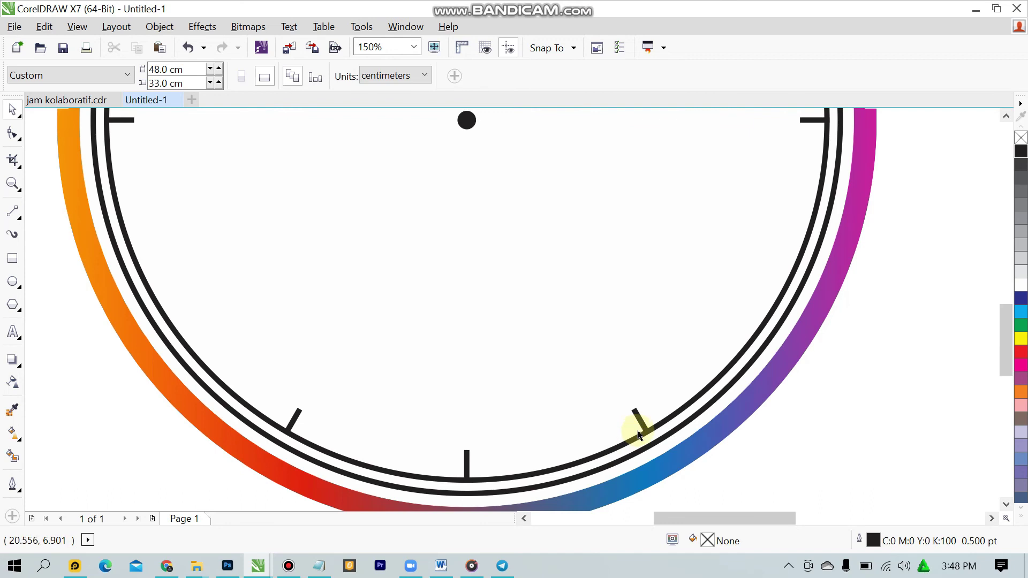
{"action": "left_click", "coordinate": [639, 426]}
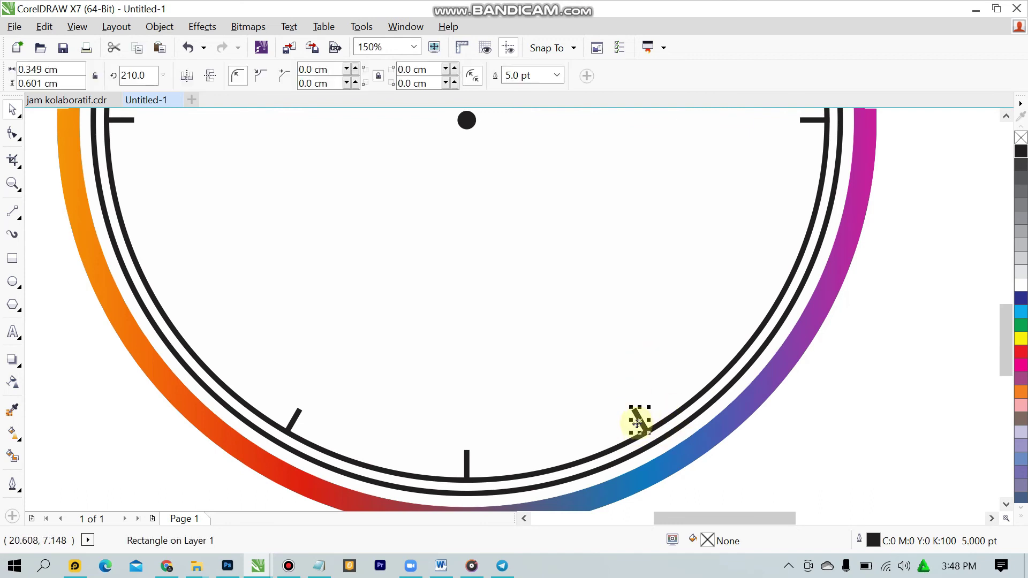
{"action": "left_click", "coordinate": [294, 423], "text": "shift"}
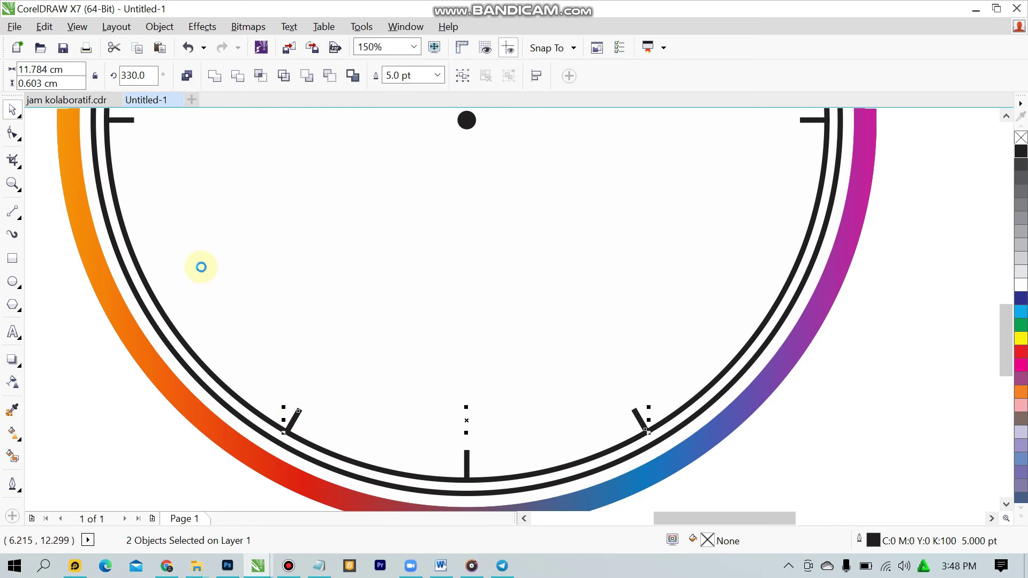
{"action": "scroll", "coordinate": [434, 279], "scroll_direction": "down", "scroll_amount": 2}
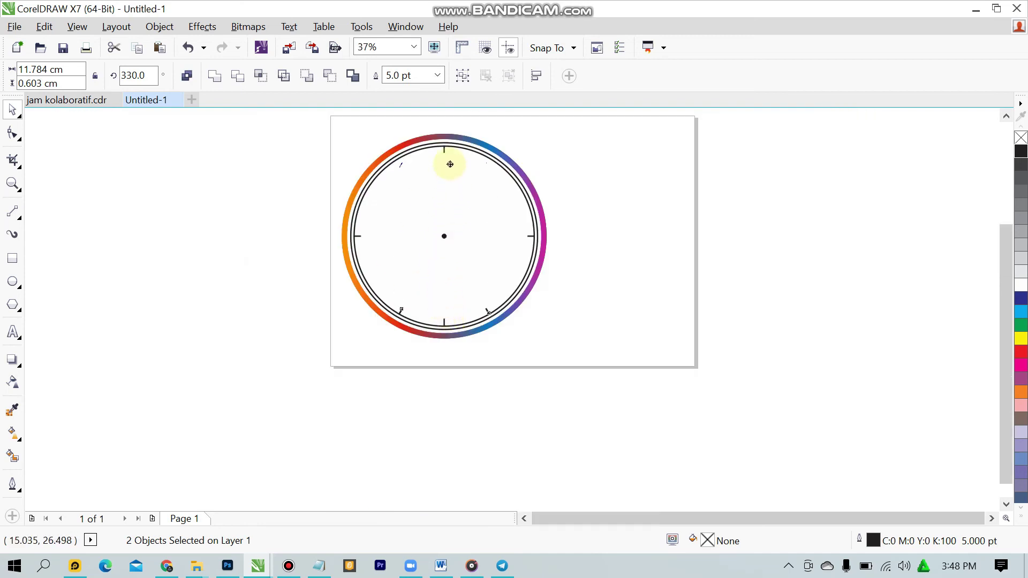
{"action": "scroll", "coordinate": [437, 142], "scroll_direction": "up", "scroll_amount": 1}
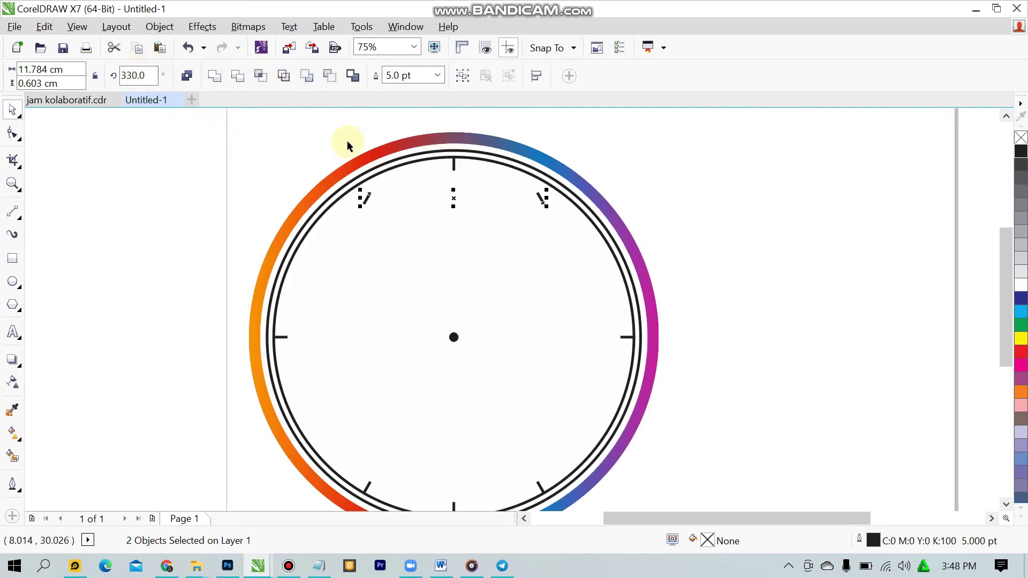
- Mirror each of the two copied upper marks horizontally so they tilt toward 11 and 1 o'clock
{"action": "left_click", "coordinate": [437, 182]}
{"action": "left_click", "coordinate": [367, 199]}
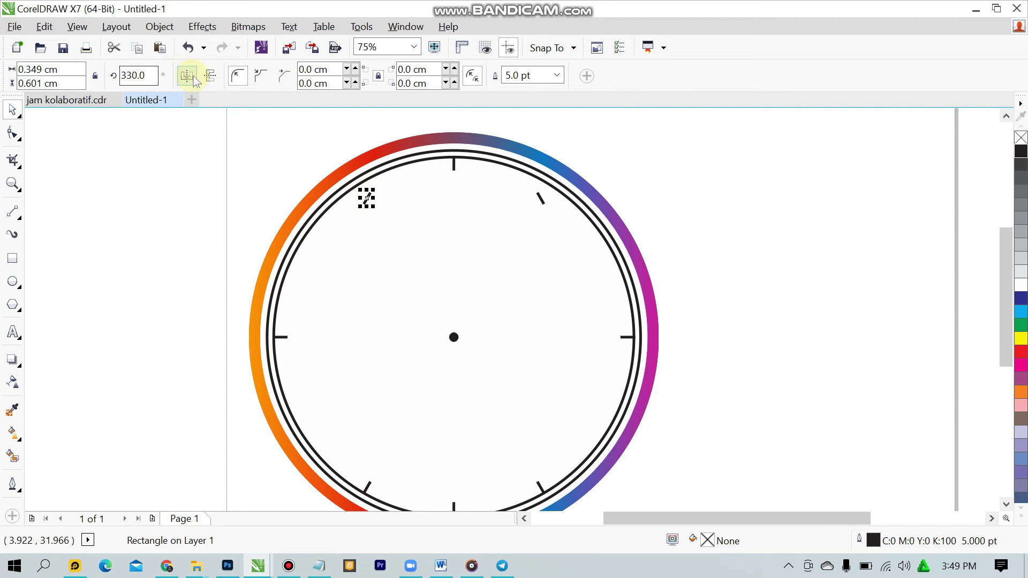
{"action": "left_click", "coordinate": [187, 75]}
{"action": "left_click", "coordinate": [263, 137]}
{"action": "left_click", "coordinate": [538, 197]}
{"action": "left_click", "coordinate": [186, 148]}
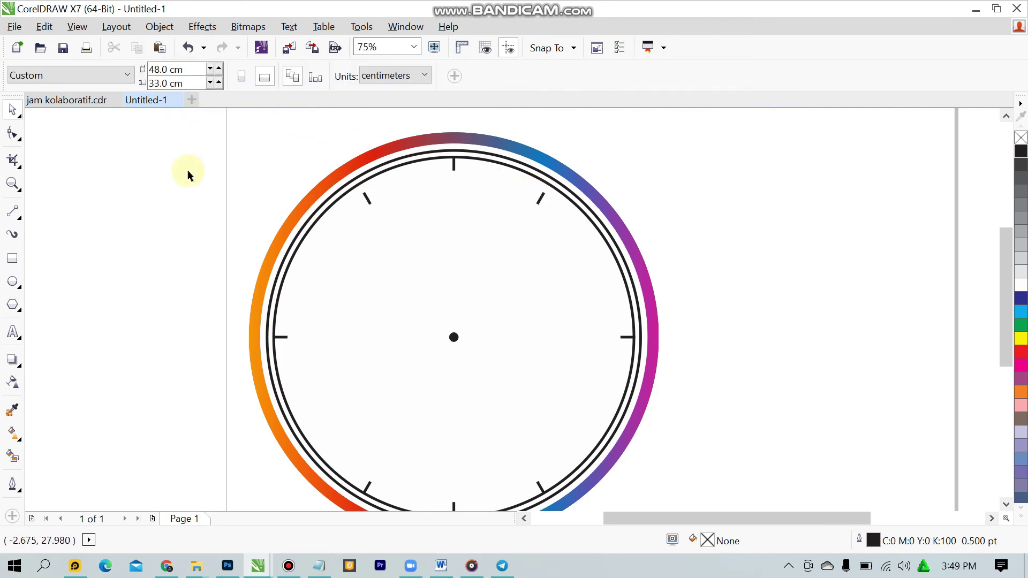
- Copy the 7 o'clock guide rectangle from jam kolaboratif.cdr and paste it into Untitled-1
{"action": "scroll", "coordinate": [200, 267], "scroll_direction": "down", "scroll_amount": 2}
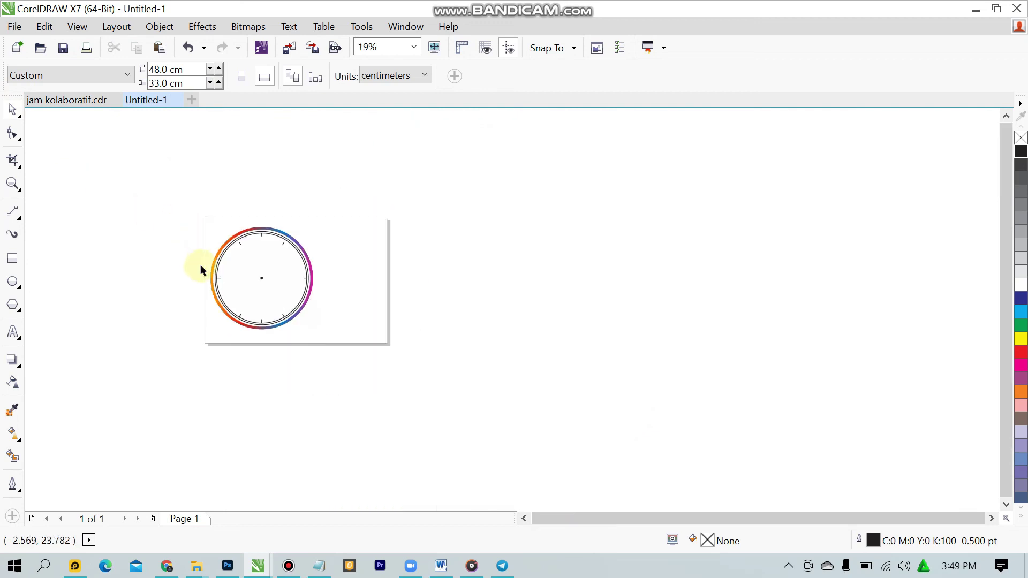
{"action": "scroll", "coordinate": [202, 267], "scroll_direction": "up", "scroll_amount": 1}
{"action": "left_click", "coordinate": [69, 101]}
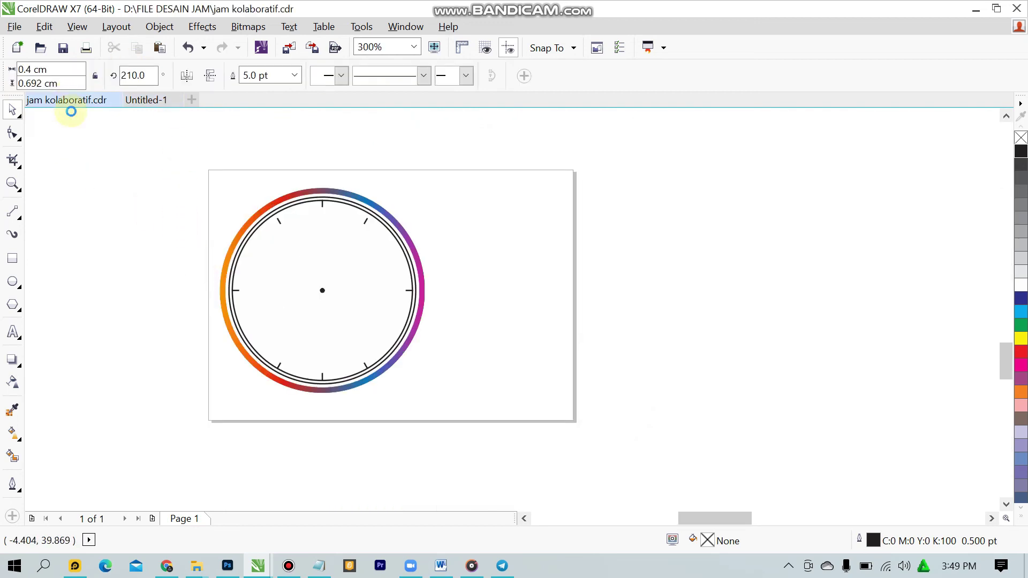
{"action": "left_click", "coordinate": [200, 416]}
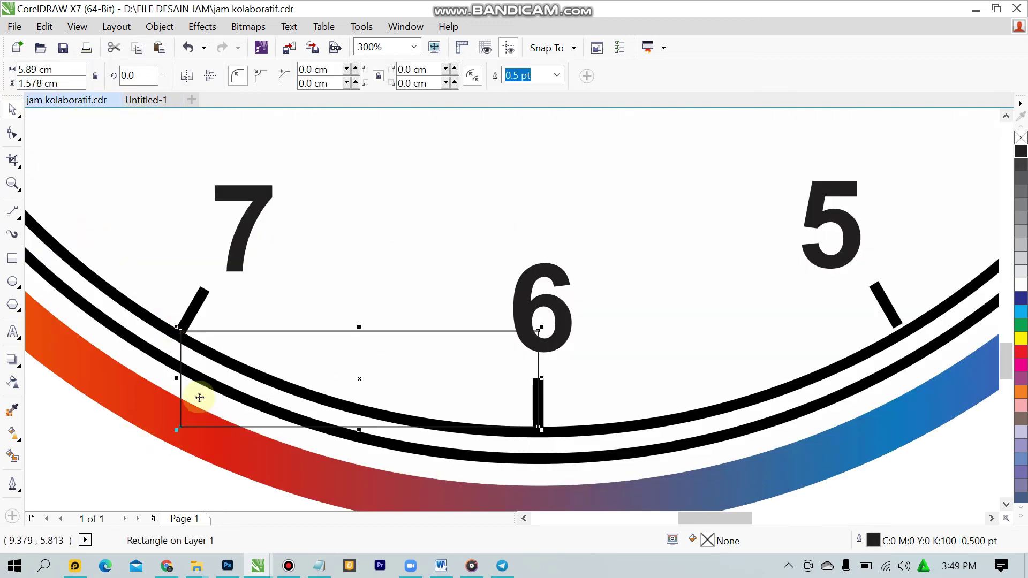
{"action": "left_click", "coordinate": [151, 99]}
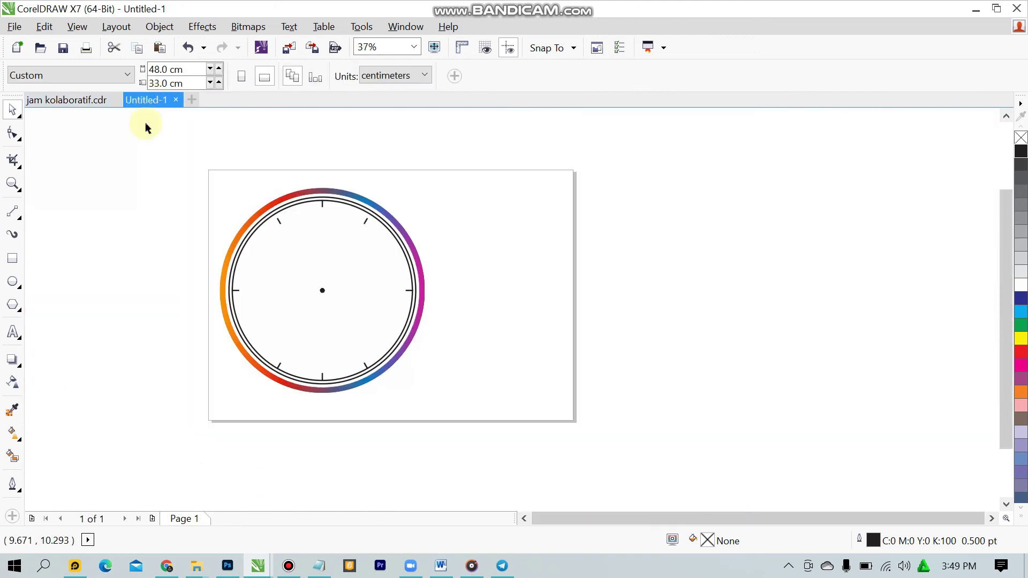
{"action": "key", "text": "ctrl+v"}
{"action": "scroll", "coordinate": [257, 349], "scroll_direction": "up", "scroll_amount": 2}
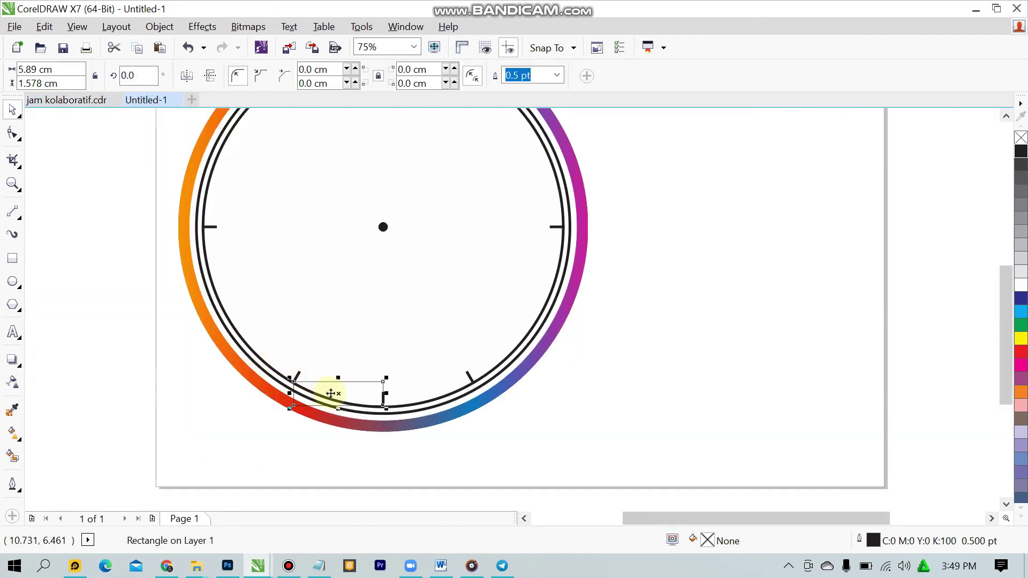
- Move the pasted guide rectangle up so its upper-right corner snaps to the top of the 12 o'clock mark
{"action": "scroll", "coordinate": [331, 393], "scroll_direction": "down", "scroll_amount": 2}
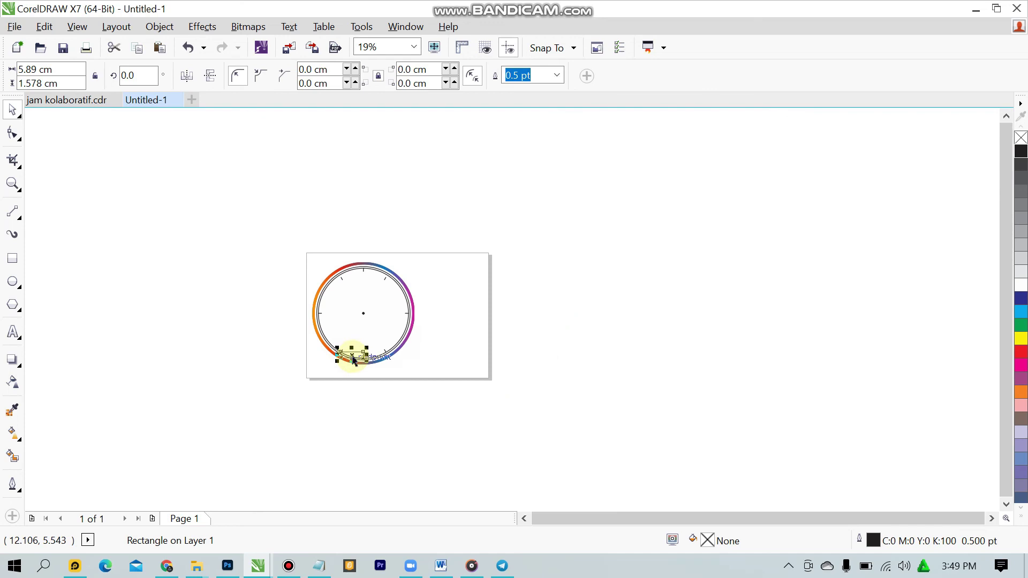
{"action": "left_click", "coordinate": [352, 317]}
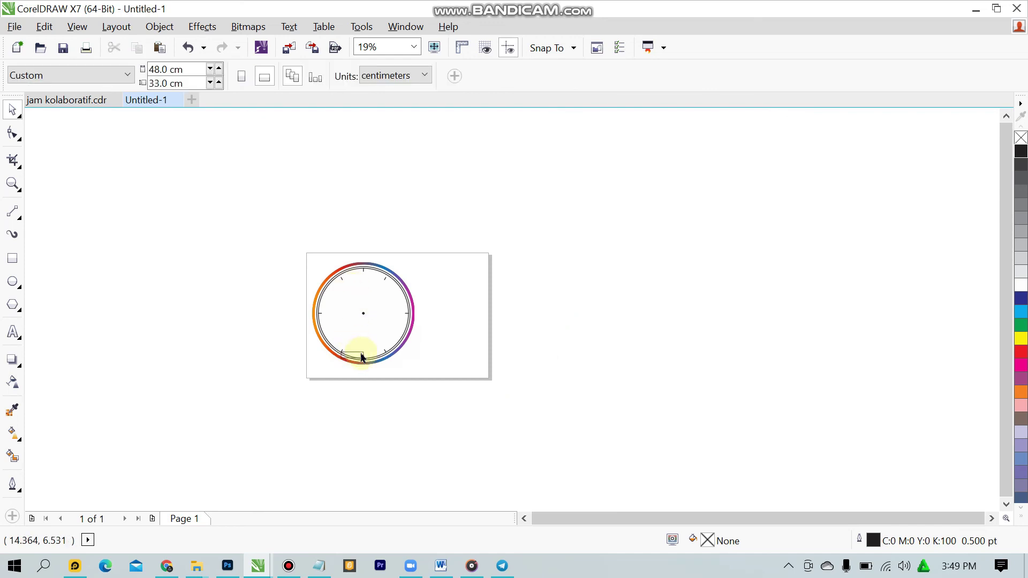
{"action": "left_click_drag", "start_coordinate": [362, 358], "coordinate": [358, 276]}
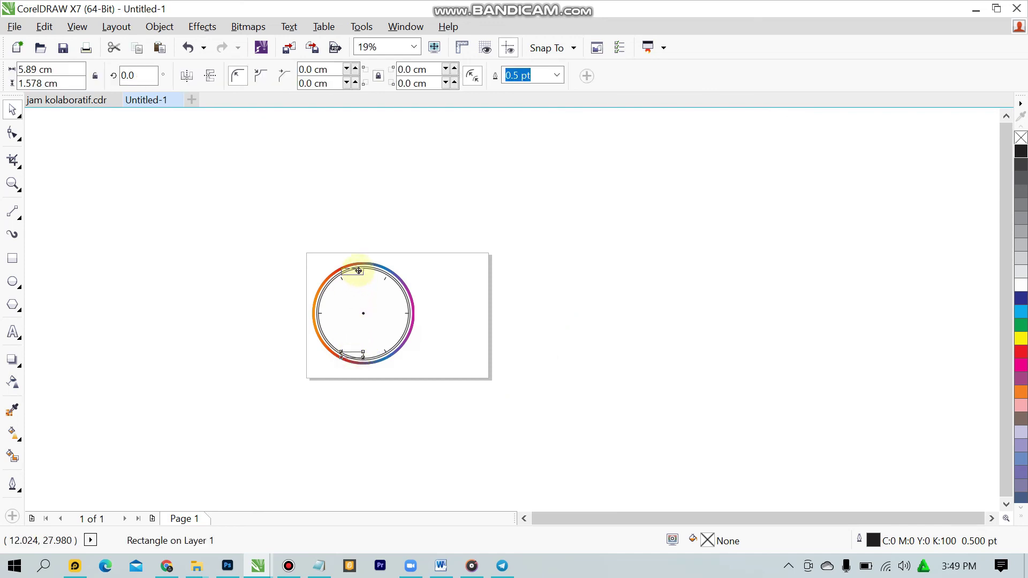
{"action": "scroll", "coordinate": [360, 268], "scroll_direction": "up", "scroll_amount": 5}
{"action": "left_click_drag", "start_coordinate": [360, 273], "coordinate": [461, 270]}
{"action": "scroll", "coordinate": [460, 269], "scroll_direction": "down", "scroll_amount": 4}
{"action": "left_click", "coordinate": [183, 443]}
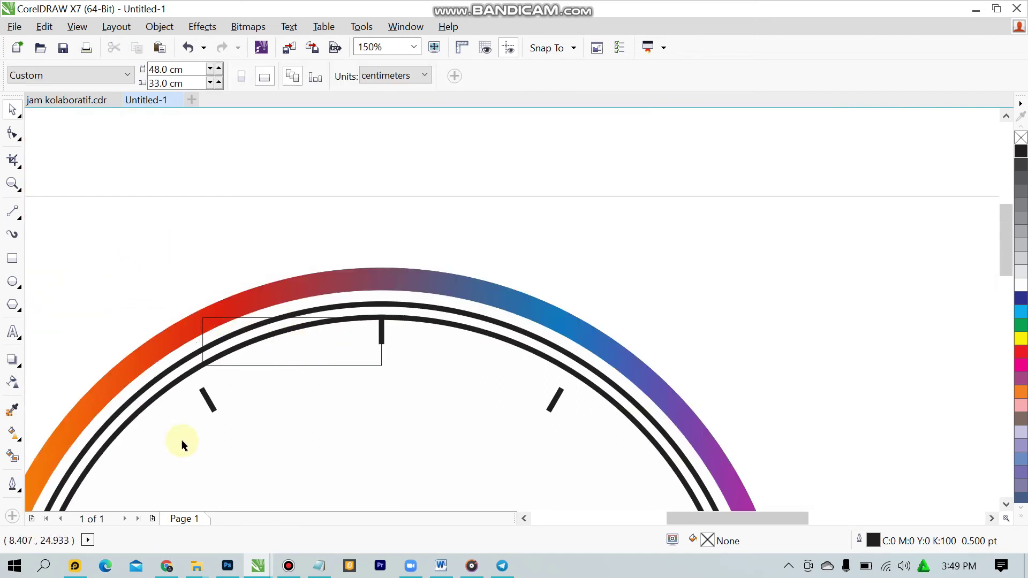
- Move the upper-left tilted mark so its outer end snaps to the guide rectangle's lower-left corner on the inner circle at 11 o'clock
{"action": "scroll", "coordinate": [184, 442], "scroll_direction": "up", "scroll_amount": 1}
{"action": "left_click", "coordinate": [234, 360]}
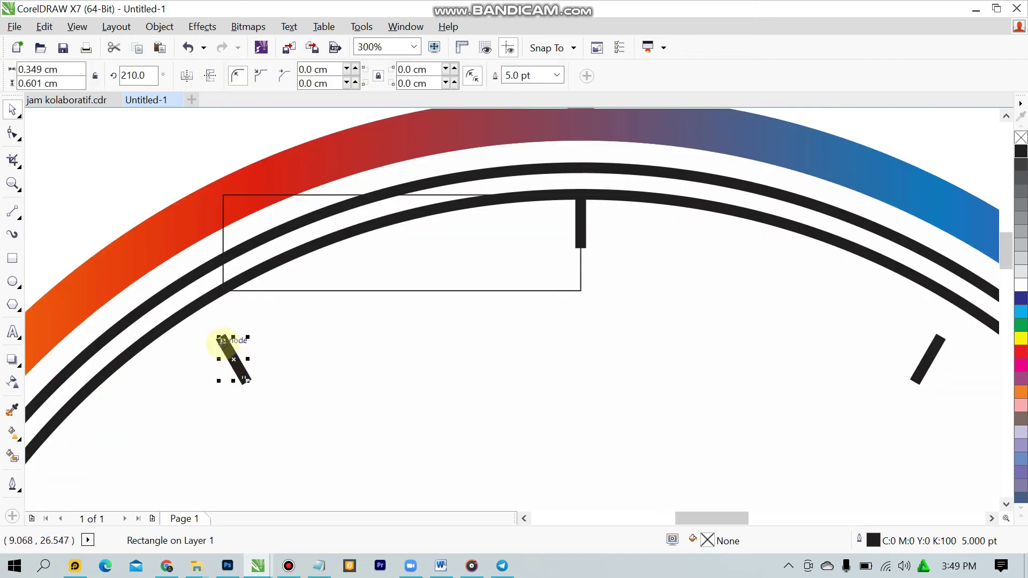
{"action": "left_click_drag", "start_coordinate": [221, 339], "coordinate": [224, 293]}
{"action": "left_click", "coordinate": [172, 197]}
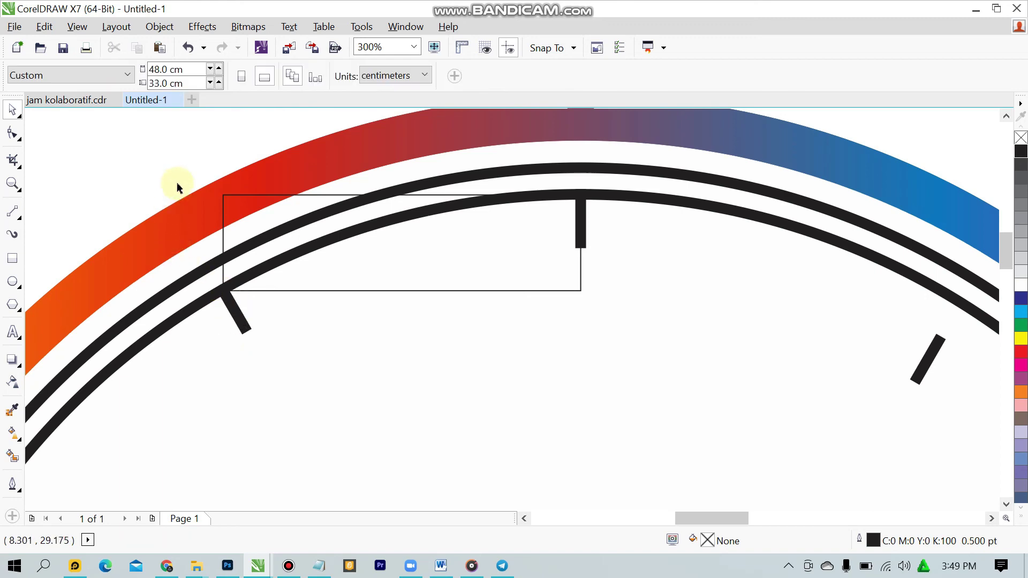
- Duplicate the upper guide rectangle horizontally to the other side of the 12 o'clock mark, toward 1 o'clock
{"action": "scroll", "coordinate": [303, 256], "scroll_direction": "down", "scroll_amount": 2}
{"action": "scroll", "coordinate": [303, 257], "scroll_direction": "down", "scroll_amount": 3}
{"action": "scroll", "coordinate": [275, 172], "scroll_direction": "up", "scroll_amount": 2}
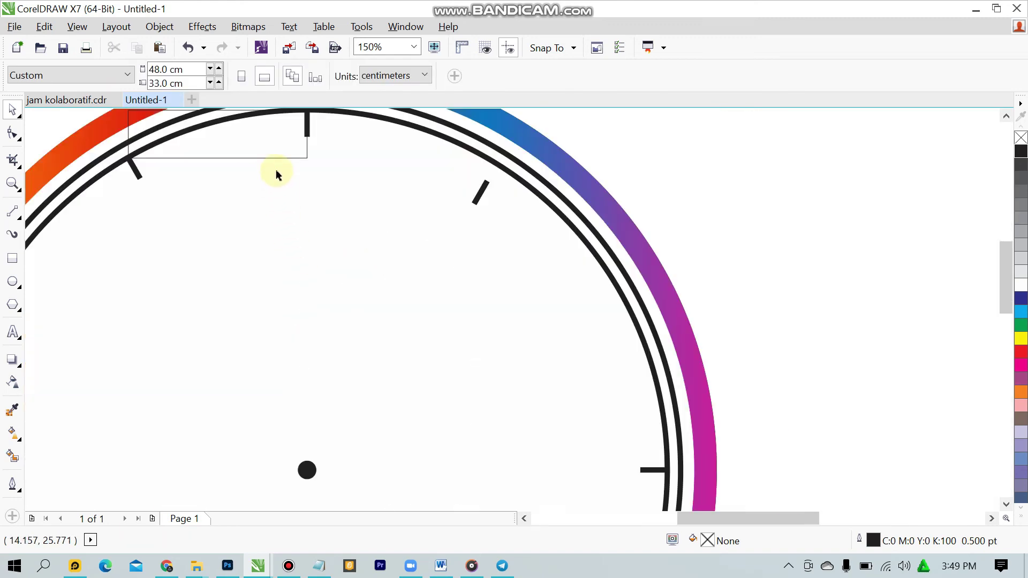
{"action": "left_click", "coordinate": [277, 156]}
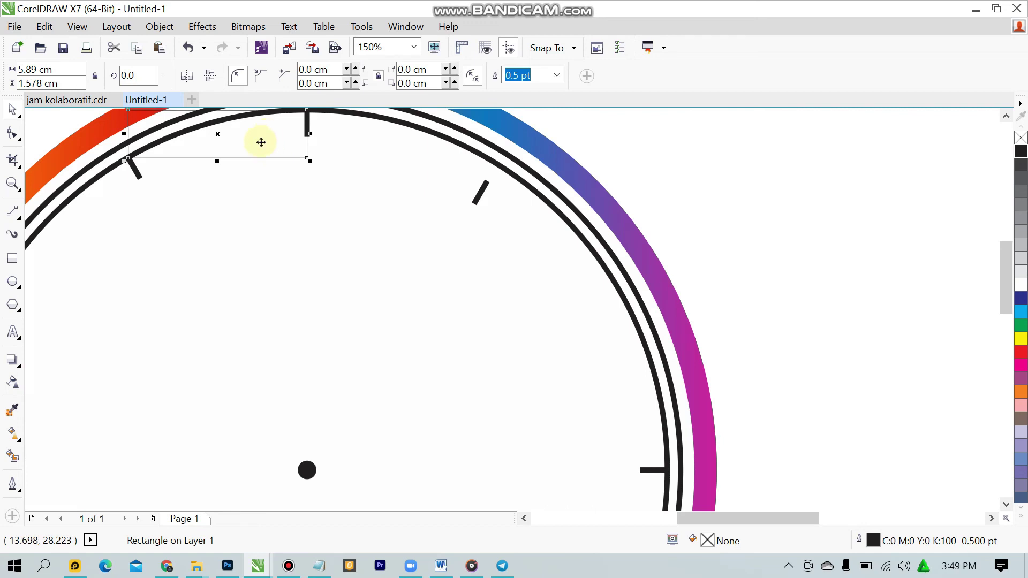
{"action": "left_click_drag", "start_coordinate": [217, 135], "coordinate": [394, 134]}
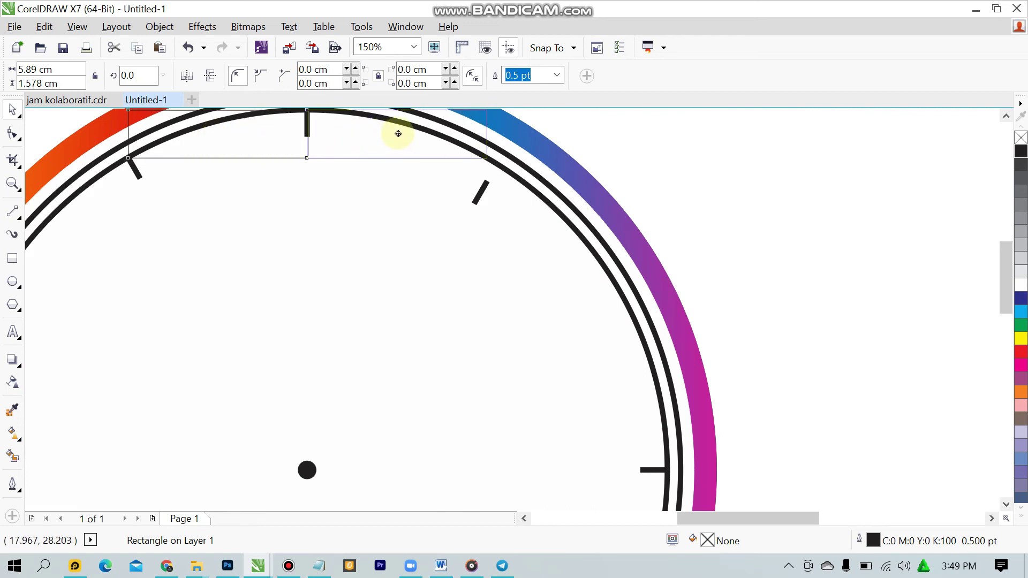
{"action": "left_click_drag", "start_coordinate": [398, 134], "coordinate": [396, 133]}
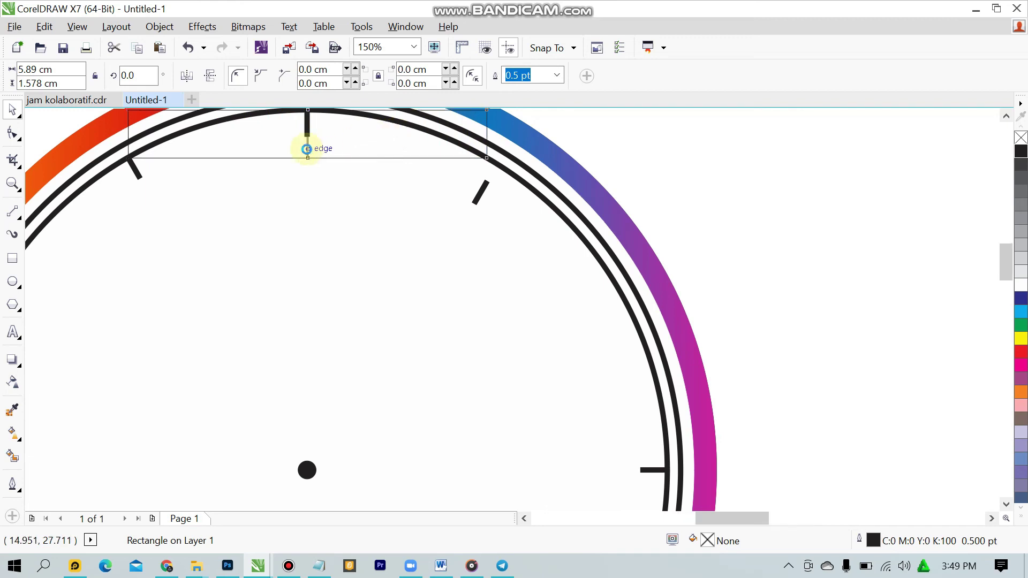
- Align the copied guide rectangle so its upper-left corner meets the original's upper-right corner at the 12 o'clock mark
{"action": "scroll", "coordinate": [305, 151], "scroll_direction": "up", "scroll_amount": 2}
{"action": "scroll", "coordinate": [308, 148], "scroll_direction": "down", "scroll_amount": 2}
{"action": "scroll", "coordinate": [308, 131], "scroll_direction": "up", "scroll_amount": 2}
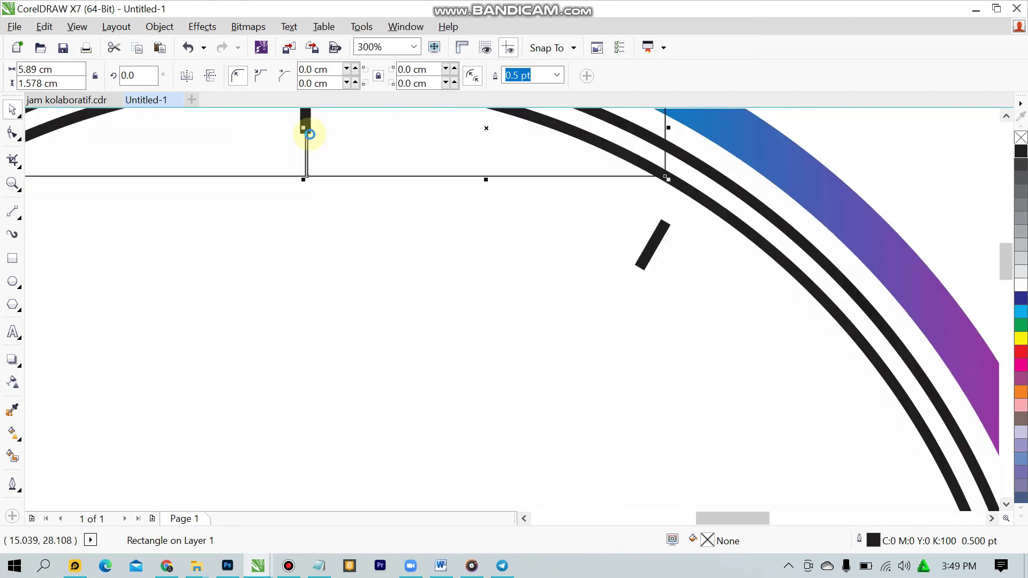
{"action": "left_click_drag", "start_coordinate": [310, 134], "coordinate": [345, 200]}
{"action": "scroll", "coordinate": [346, 160], "scroll_direction": "down", "scroll_amount": 2}
{"action": "scroll", "coordinate": [340, 119], "scroll_direction": "up", "scroll_amount": 2}
{"action": "left_click", "coordinate": [878, 195]}
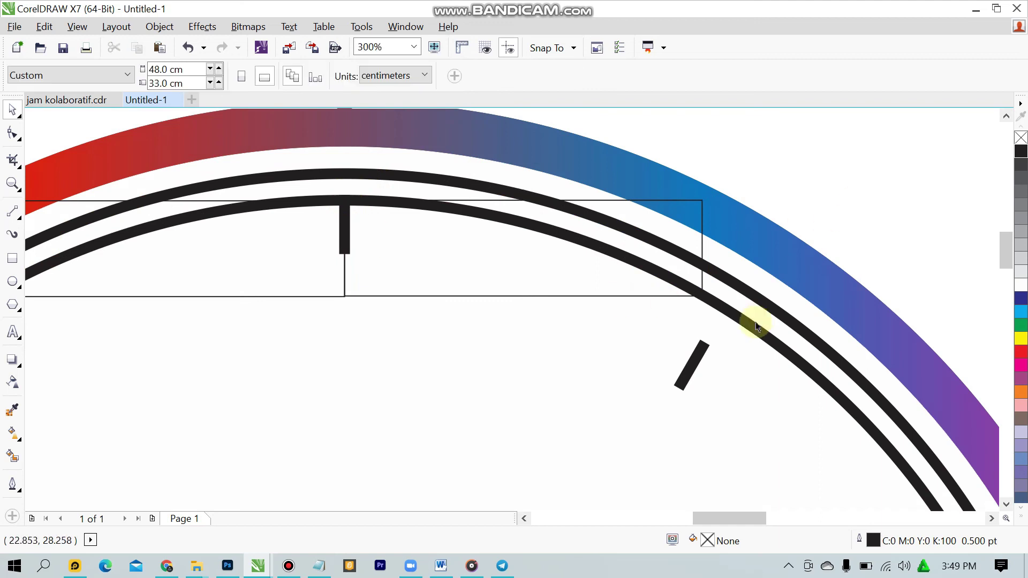
- Move the upper-right tilted mark so its outer end snaps to the second guide rectangle's lower-right corner at 1 o'clock
{"action": "left_click", "coordinate": [696, 359]}
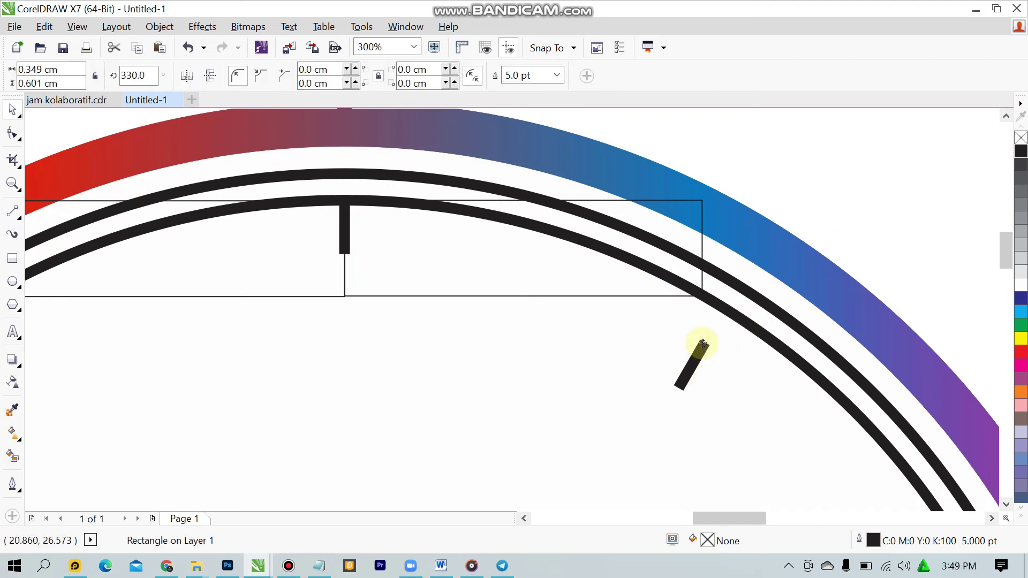
{"action": "left_click_drag", "start_coordinate": [698, 295], "coordinate": [698, 295]}
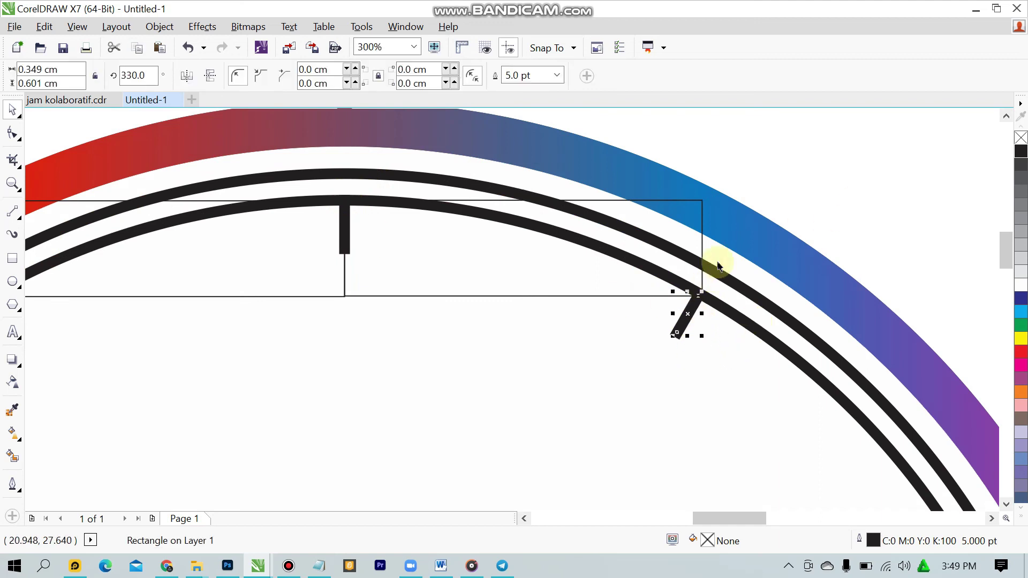
{"action": "key", "text": "Escape"}
- Delete both guide rectangles beside the 12 o'clock mark
{"action": "scroll", "coordinate": [407, 324], "scroll_direction": "down", "scroll_amount": 2}
{"action": "left_click", "coordinate": [407, 308]}
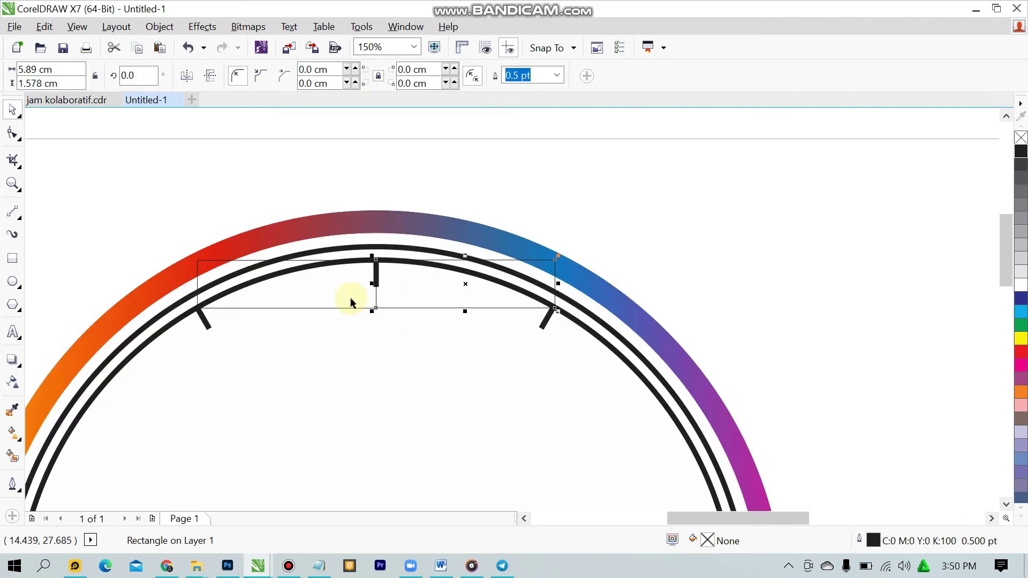
{"action": "left_click", "coordinate": [345, 300], "text": "shift"}
{"action": "key", "text": "Delete"}
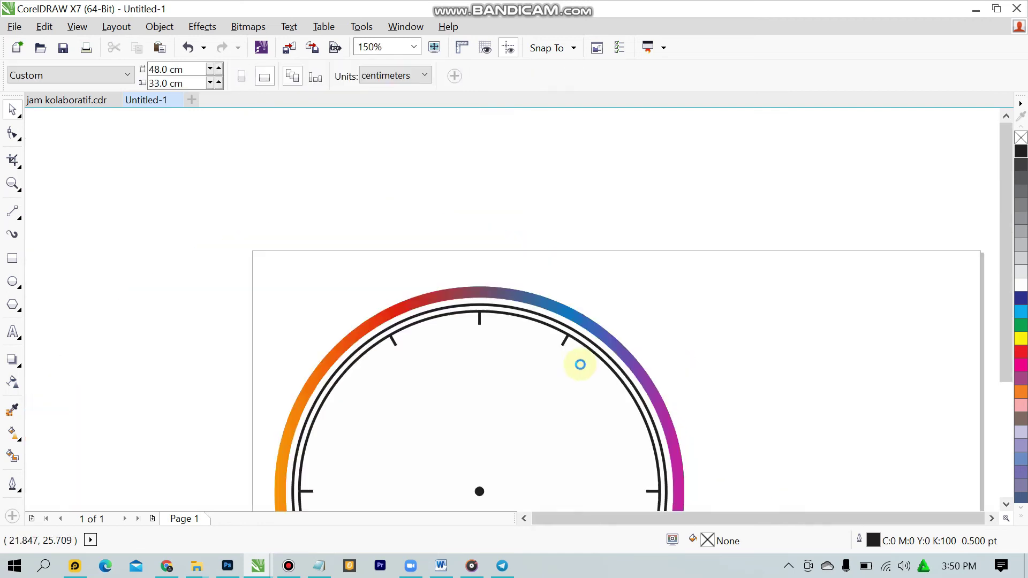
{"action": "scroll", "coordinate": [578, 368], "scroll_direction": "down", "scroll_amount": 3}
{"action": "scroll", "coordinate": [570, 391], "scroll_direction": "up", "scroll_amount": 2}
{"action": "scroll", "coordinate": [591, 453], "scroll_direction": "up", "scroll_amount": 2}
{"action": "scroll", "coordinate": [592, 453], "scroll_direction": "down", "scroll_amount": 2}
{"action": "scroll", "coordinate": [592, 454], "scroll_direction": "up", "scroll_amount": 2}
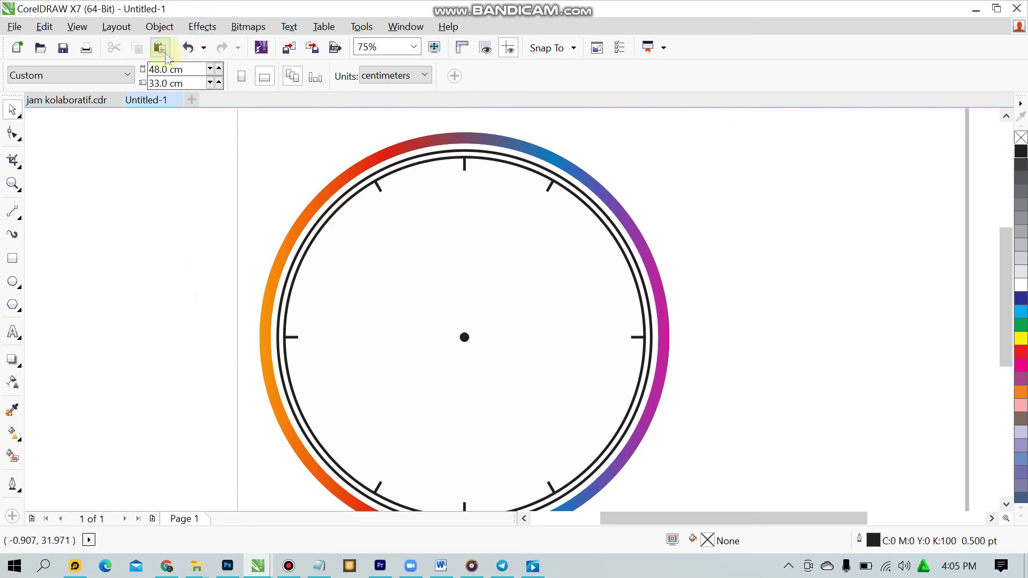
- Switch to jam kolaboratif.cdr and ready the Rectangle tool at the 5 o'clock mark's outer end on the inner circle
{"action": "left_click", "coordinate": [92, 100]}
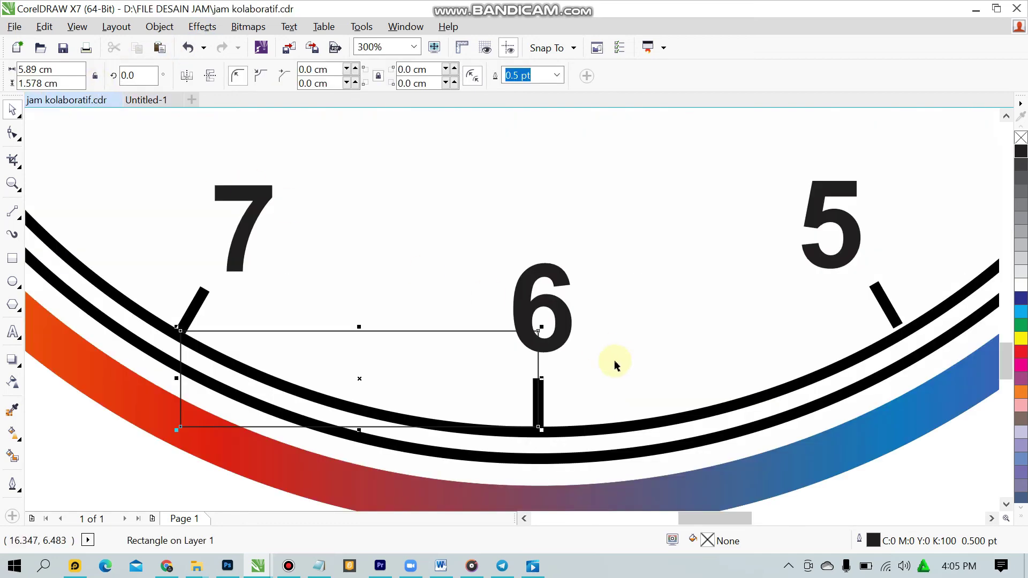
{"action": "scroll", "coordinate": [516, 366], "scroll_direction": "down", "scroll_amount": 4}
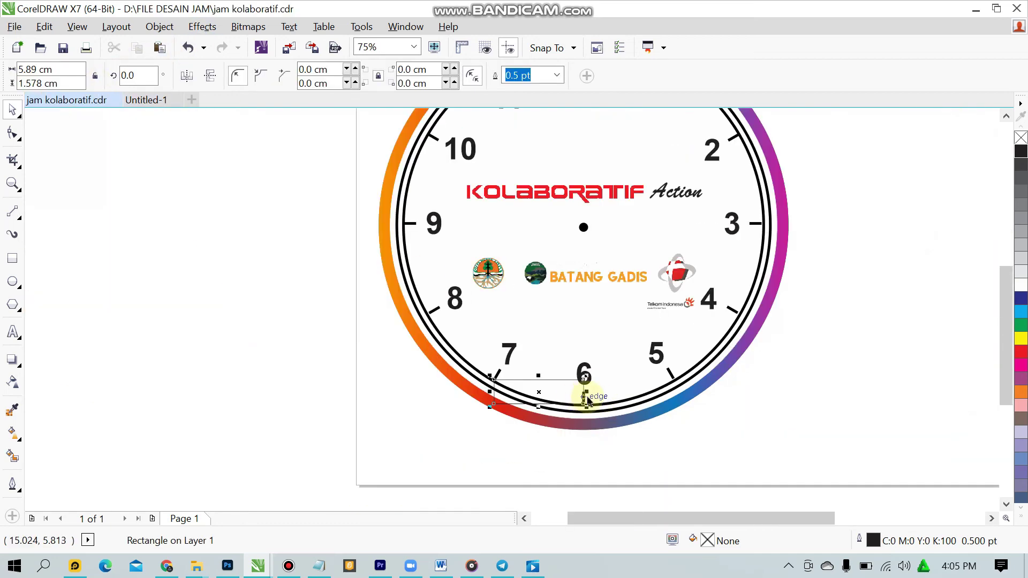
{"action": "left_click", "coordinate": [709, 418]}
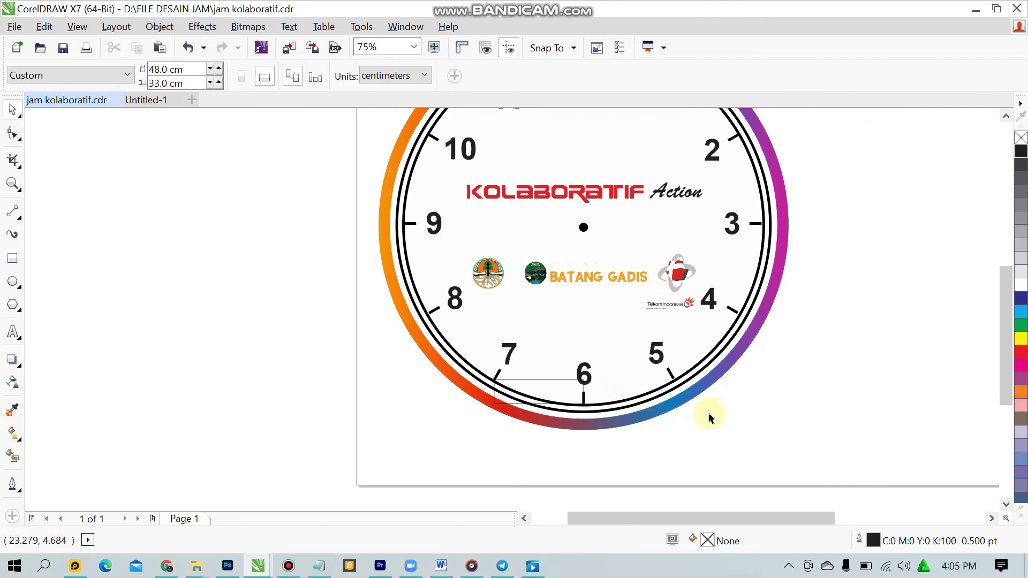
{"action": "left_click", "coordinate": [15, 258]}
{"action": "scroll", "coordinate": [750, 391], "scroll_direction": "up", "scroll_amount": 2}
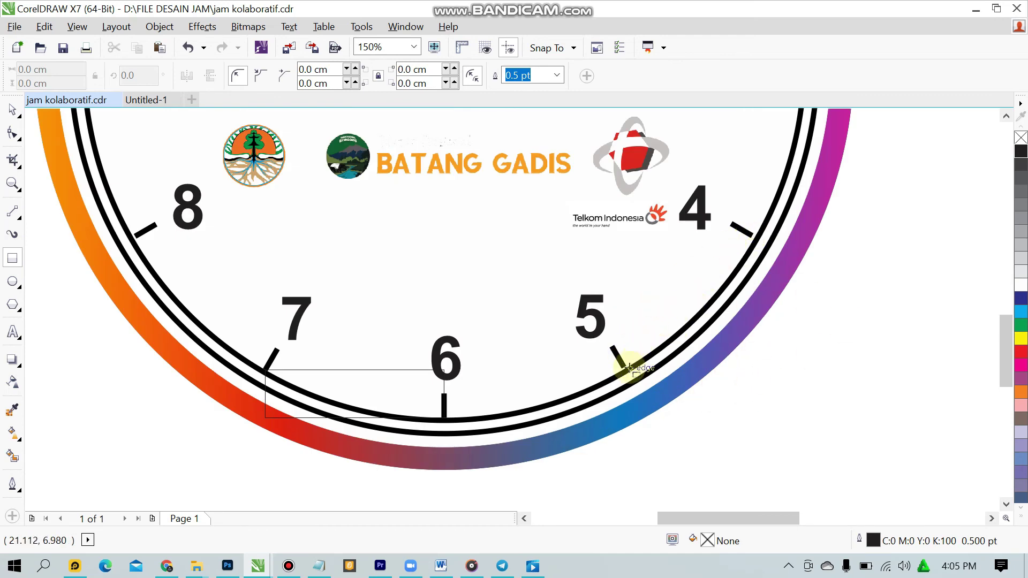
- Draw a rectangle about 4.22 × 4.34 cm spanning from the 5 o'clock tick to the 4 o'clock tick
{"action": "scroll", "coordinate": [632, 364], "scroll_direction": "up", "scroll_amount": 2}
{"action": "scroll", "coordinate": [626, 364], "scroll_direction": "down", "scroll_amount": 2}
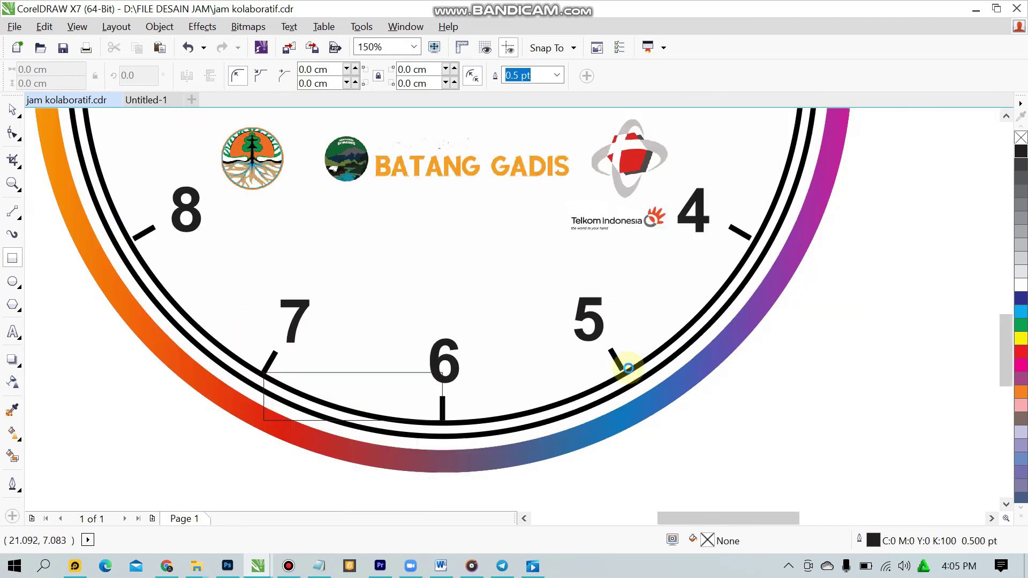
{"action": "left_click_drag", "start_coordinate": [624, 369], "coordinate": [749, 236]}
{"action": "key", "text": "space"}
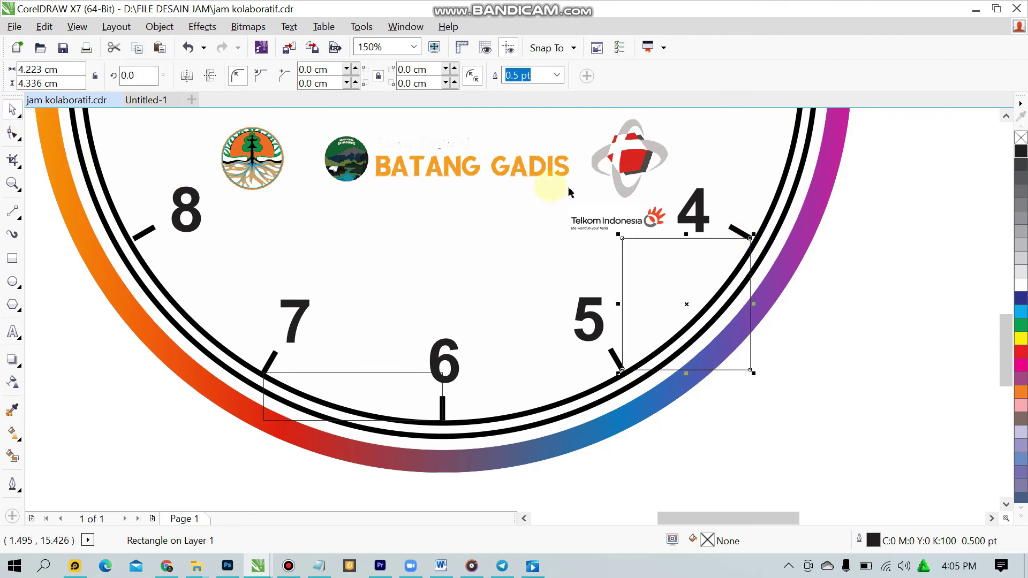
- Copy the rectangle between the 4 and 5 o'clock ticks into the Untitled-1 document and deselect it
{"action": "scroll", "coordinate": [753, 223], "scroll_direction": "up", "scroll_amount": 1}
{"action": "scroll", "coordinate": [757, 257], "scroll_direction": "down", "scroll_amount": 1}
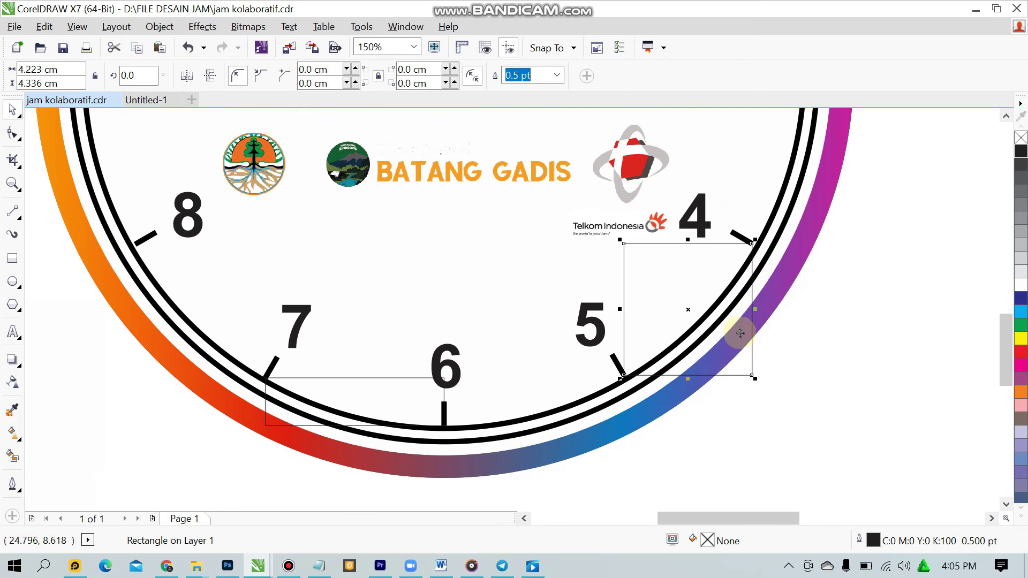
{"action": "scroll", "coordinate": [741, 330], "scroll_direction": "up", "scroll_amount": 1}
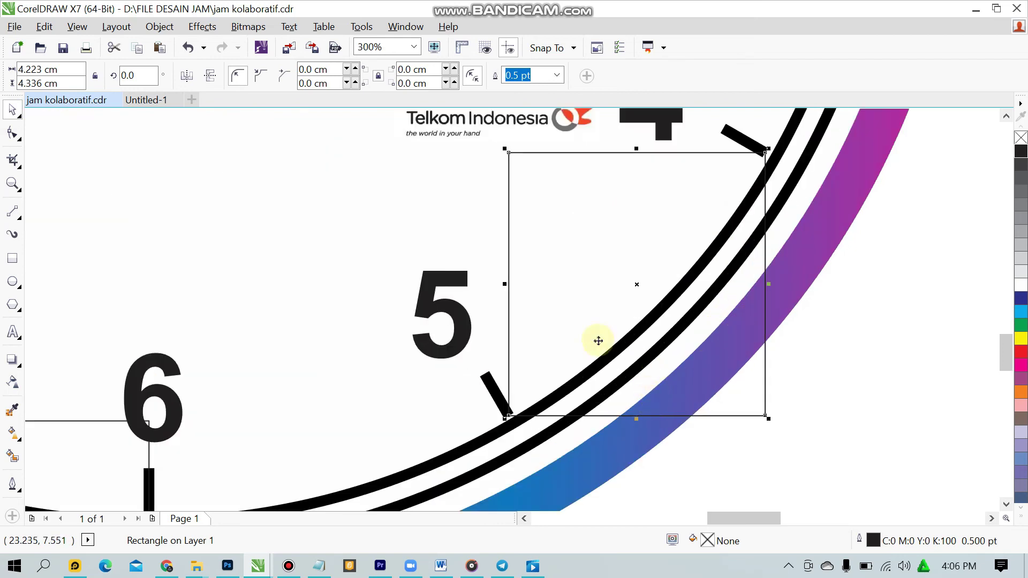
{"action": "left_click", "coordinate": [153, 102]}
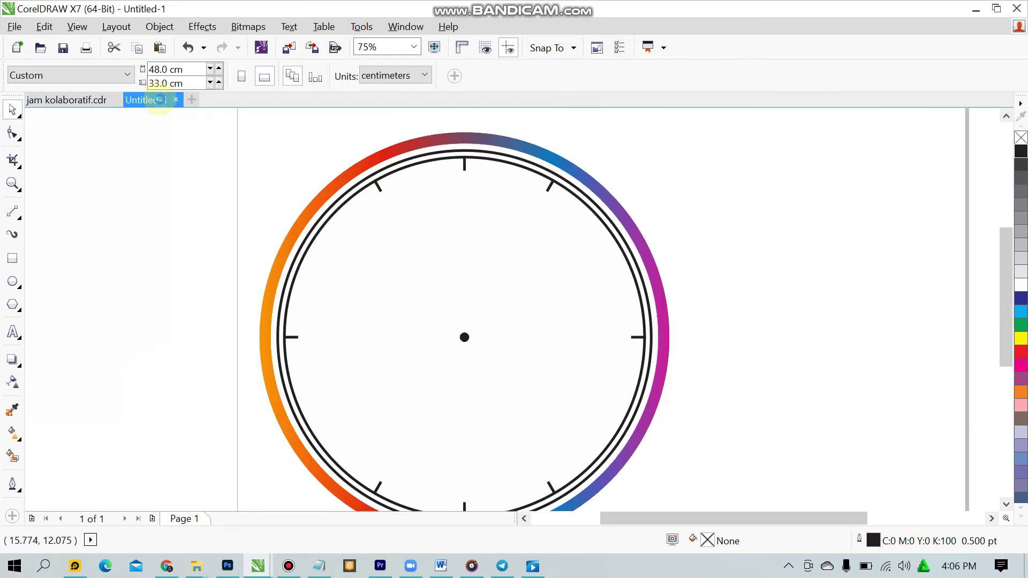
{"action": "key", "text": "ctrl+v"}
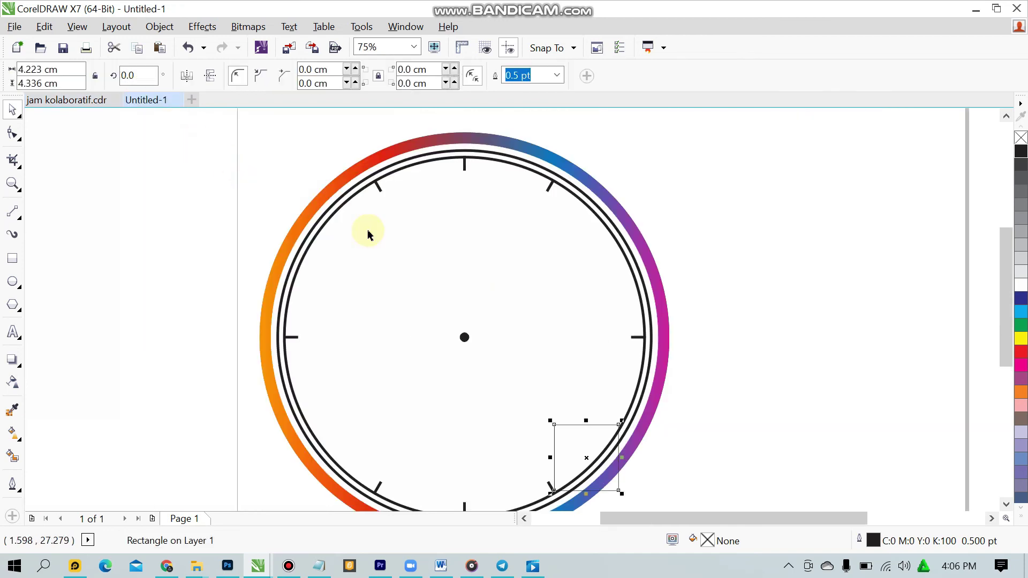
{"action": "left_click", "coordinate": [693, 371]}
{"action": "scroll", "coordinate": [602, 454], "scroll_direction": "up", "scroll_amount": 1}
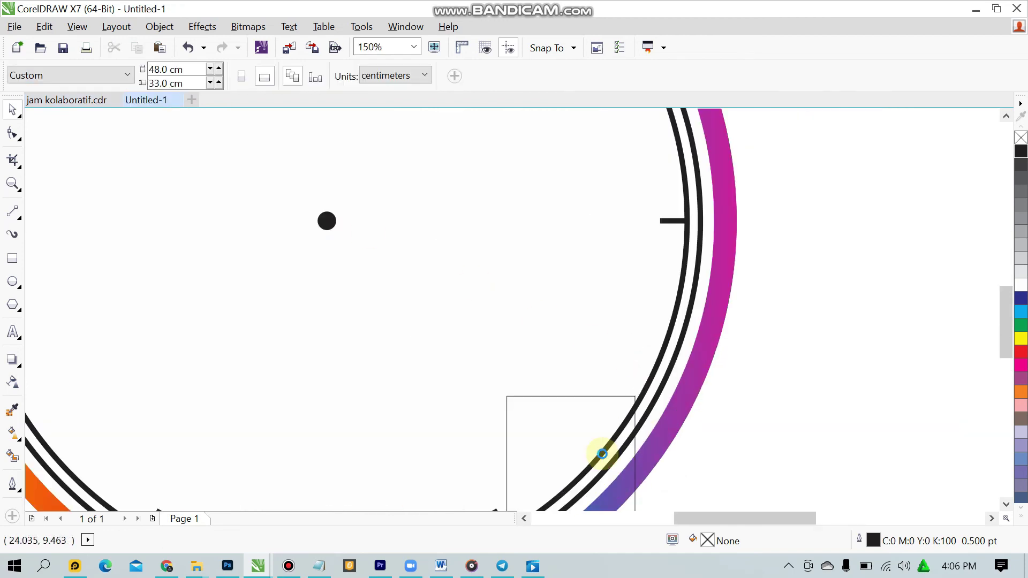
{"action": "scroll", "coordinate": [602, 454], "scroll_direction": "down", "scroll_amount": 1}
{"action": "scroll", "coordinate": [603, 454], "scroll_direction": "up", "scroll_amount": 1}
{"action": "scroll", "coordinate": [602, 454], "scroll_direction": "down", "scroll_amount": 1}
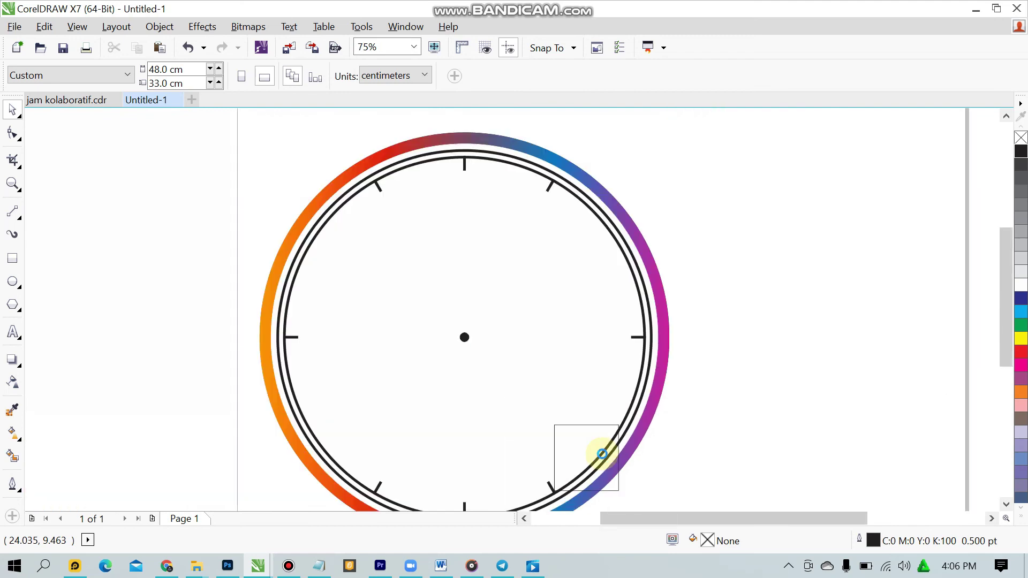
- Examine the size and rotation of the 4 o'clock tick in jam kolaboratif.cdr and of the 5 and 7 o'clock ticks in Untitled-1
{"action": "left_click", "coordinate": [105, 107]}
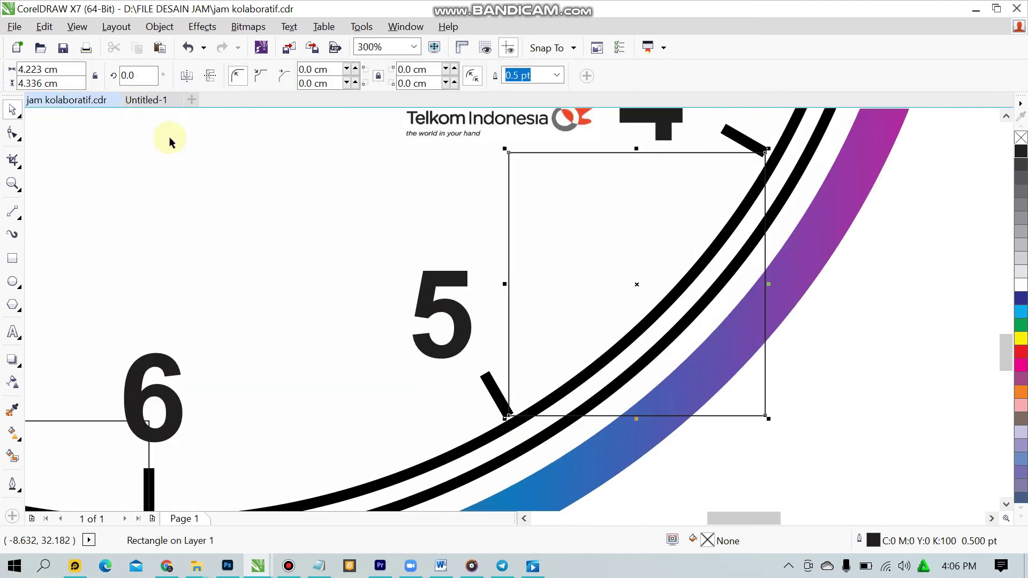
{"action": "left_click", "coordinate": [872, 214]}
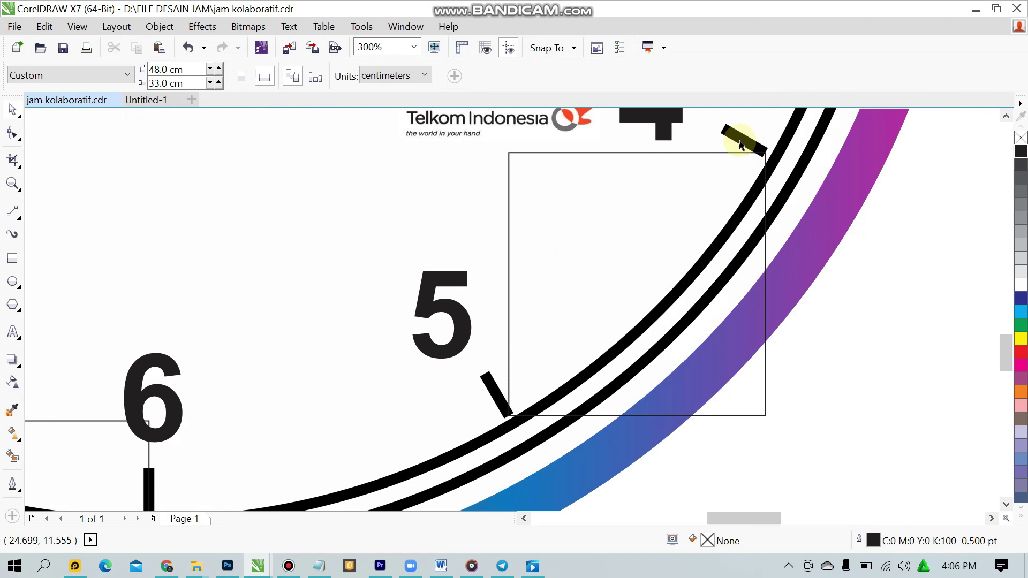
{"action": "left_click", "coordinate": [741, 144]}
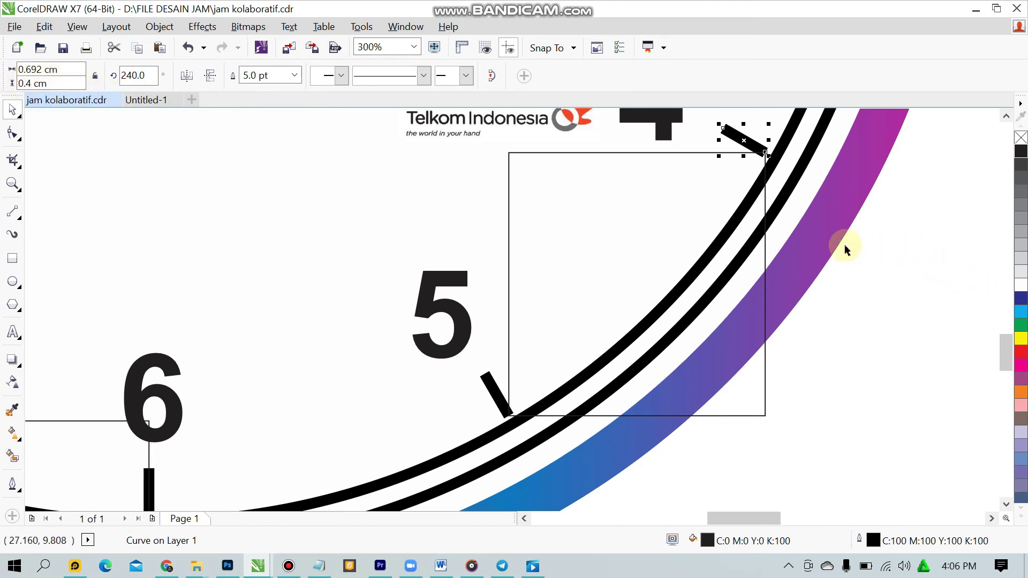
{"action": "left_click", "coordinate": [146, 100]}
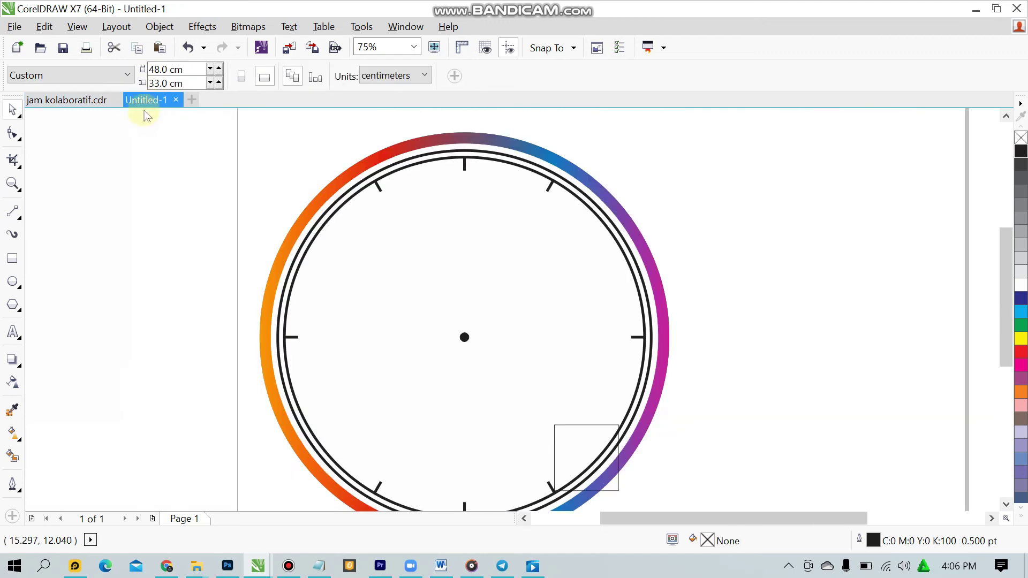
{"action": "scroll", "coordinate": [608, 476], "scroll_direction": "up", "scroll_amount": 2}
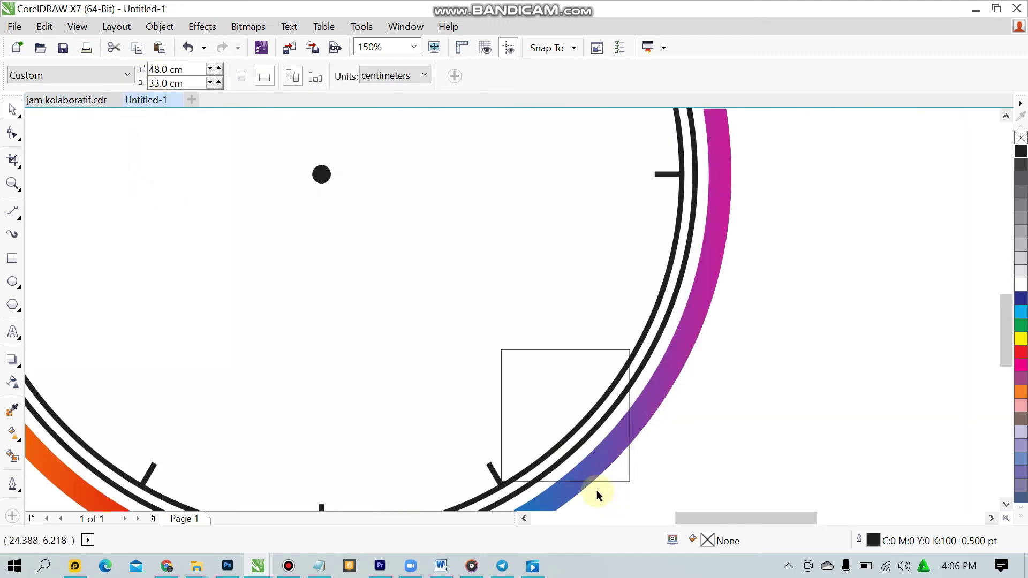
{"action": "left_click", "coordinate": [494, 471]}
{"action": "scroll", "coordinate": [439, 378], "scroll_direction": "down", "scroll_amount": 2}
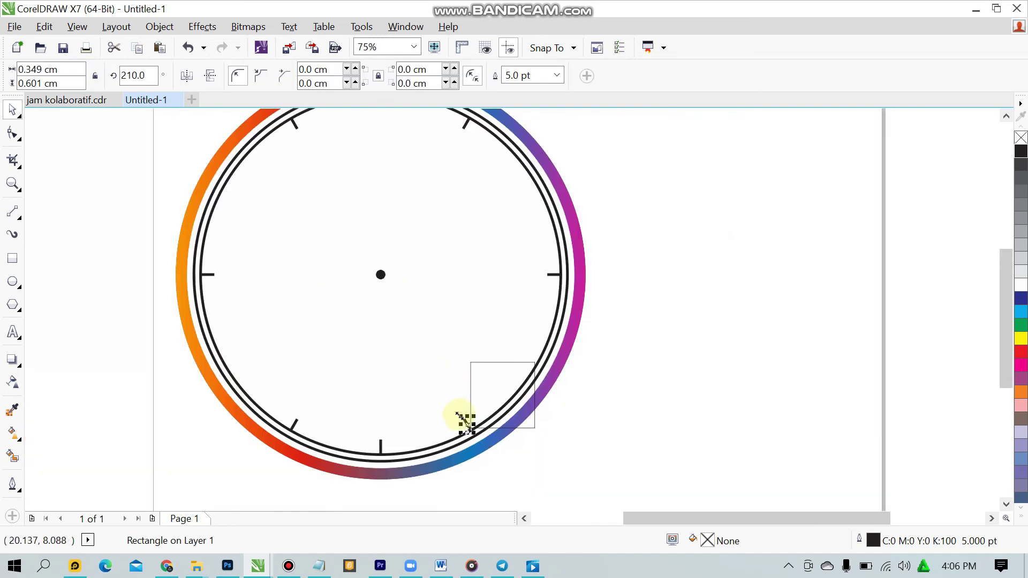
{"action": "scroll", "coordinate": [461, 418], "scroll_direction": "up", "scroll_amount": 2}
{"action": "left_click", "coordinate": [134, 426]}
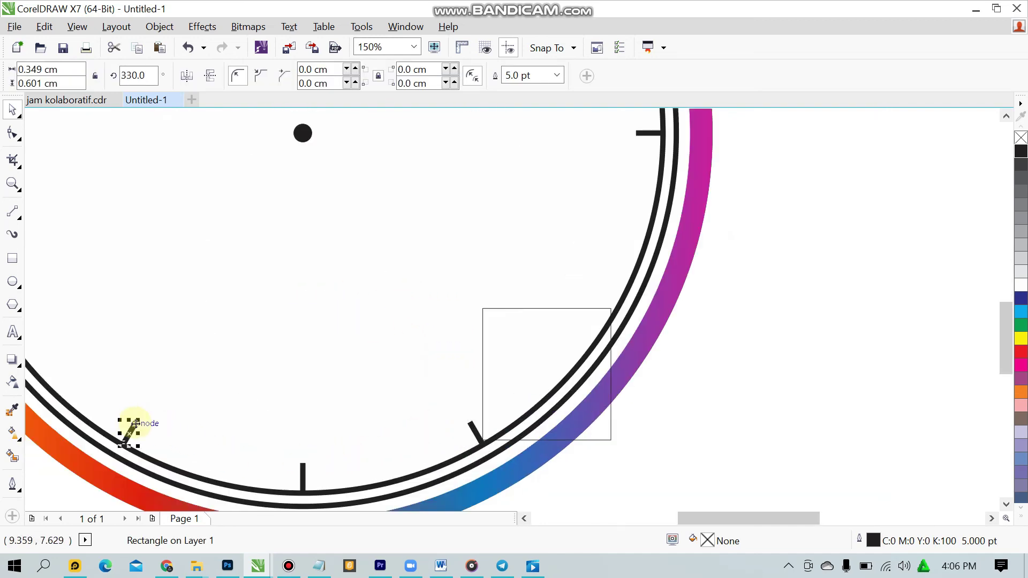
{"action": "left_click", "coordinate": [702, 412]}
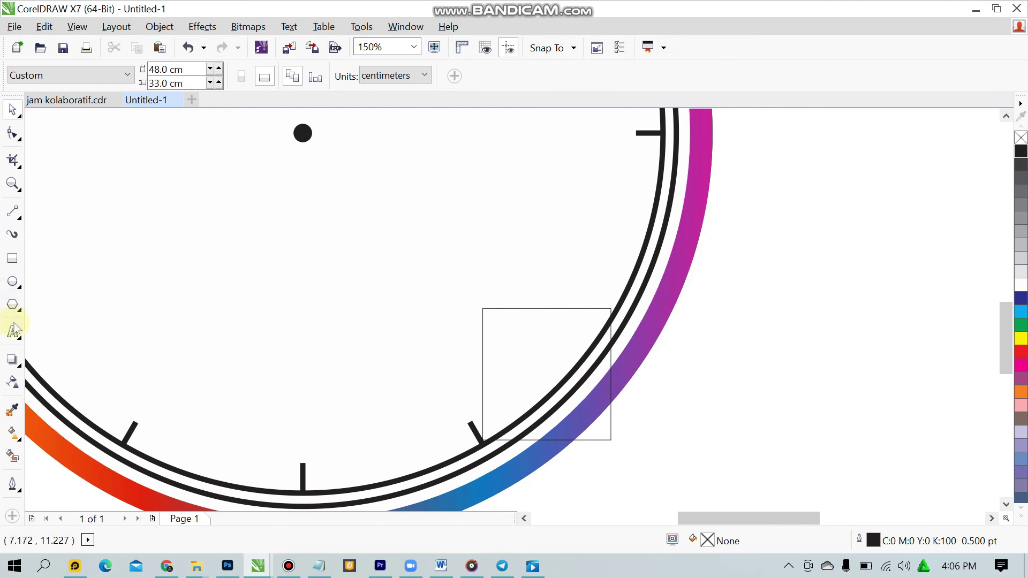
- Draw a small rectangle inside the Untitled-1 dial above the 5 o'clock tick and size it 0.692 cm wide by 0.4 cm high
{"action": "left_click", "coordinate": [20, 266]}
{"action": "left_click_drag", "start_coordinate": [452, 345], "coordinate": [459, 360]}
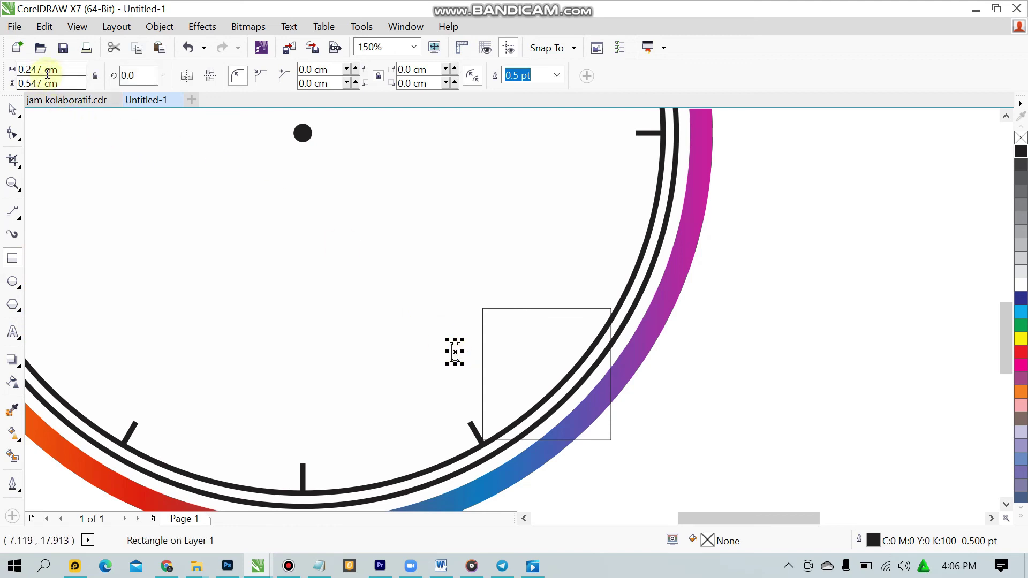
{"action": "left_click_drag", "start_coordinate": [39, 83], "coordinate": [6, 83]}
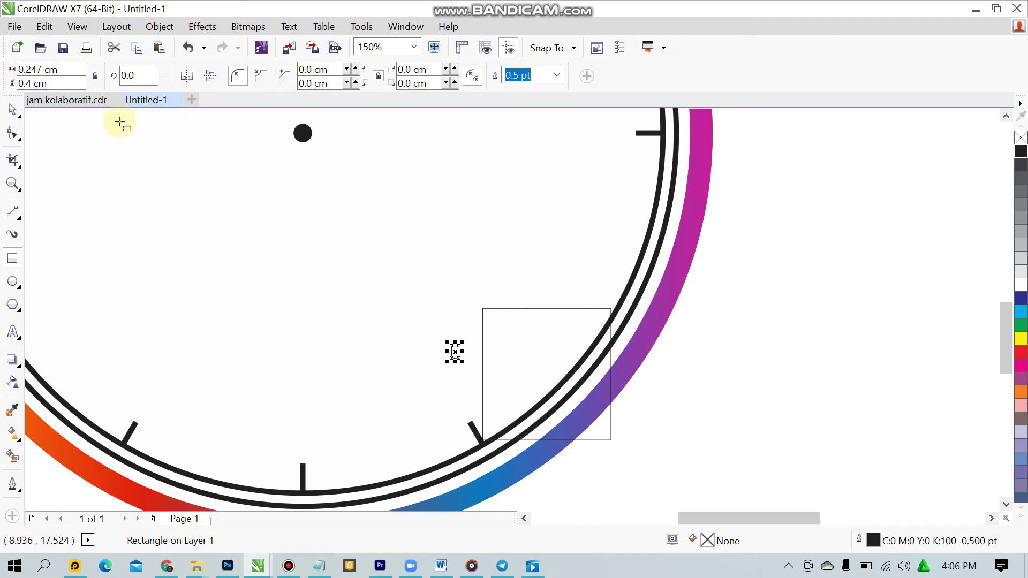
{"action": "left_click", "coordinate": [91, 98]}
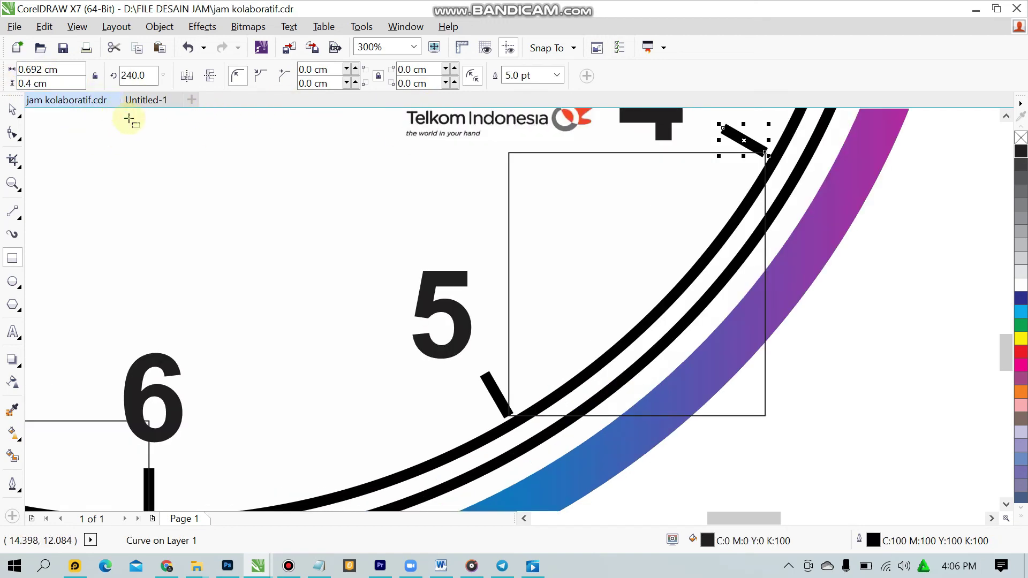
{"action": "left_click", "coordinate": [143, 101]}
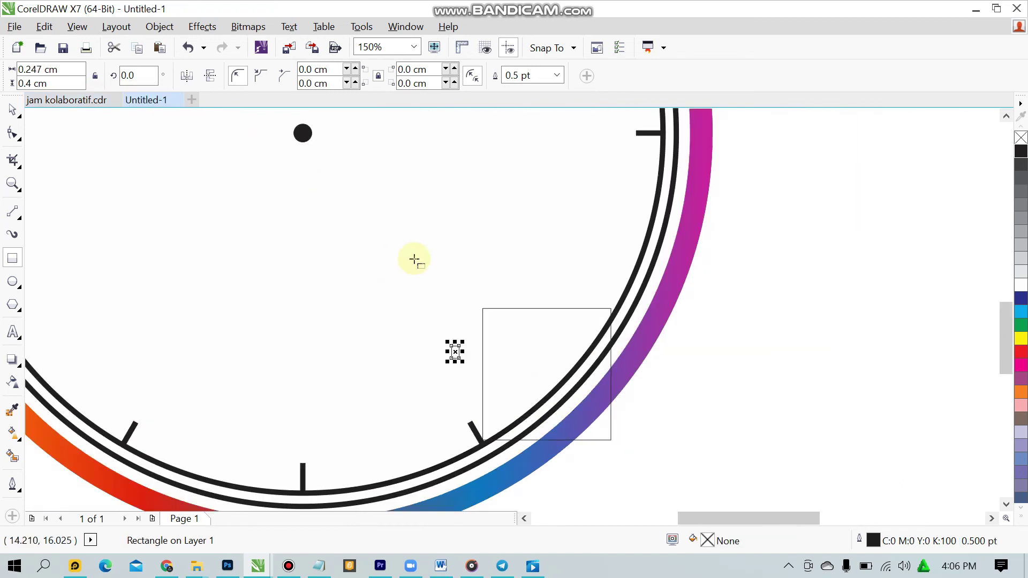
{"action": "left_click", "coordinate": [42, 70]}
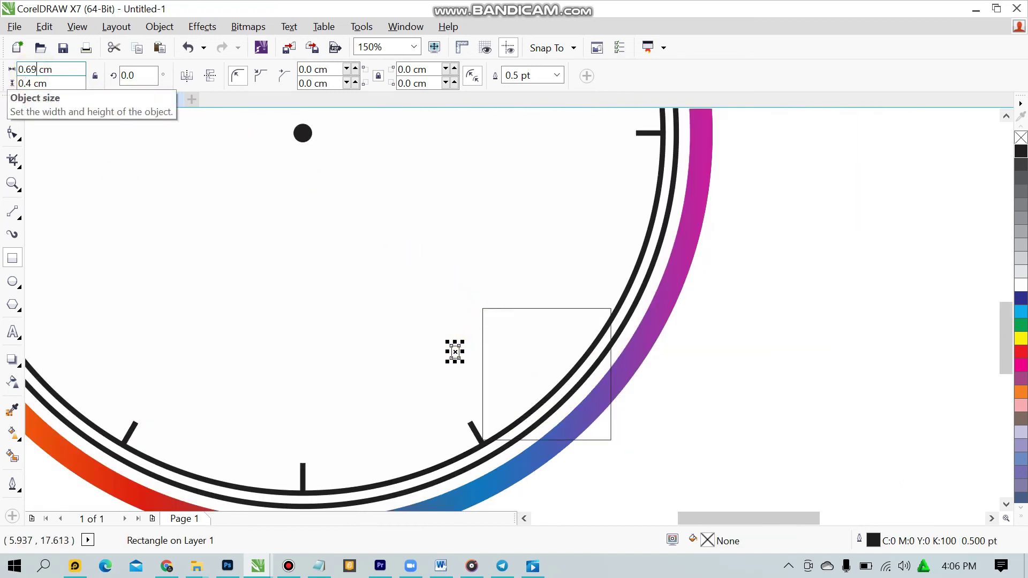
{"action": "type", "text": "0.692"}
{"action": "key", "text": "Return"}
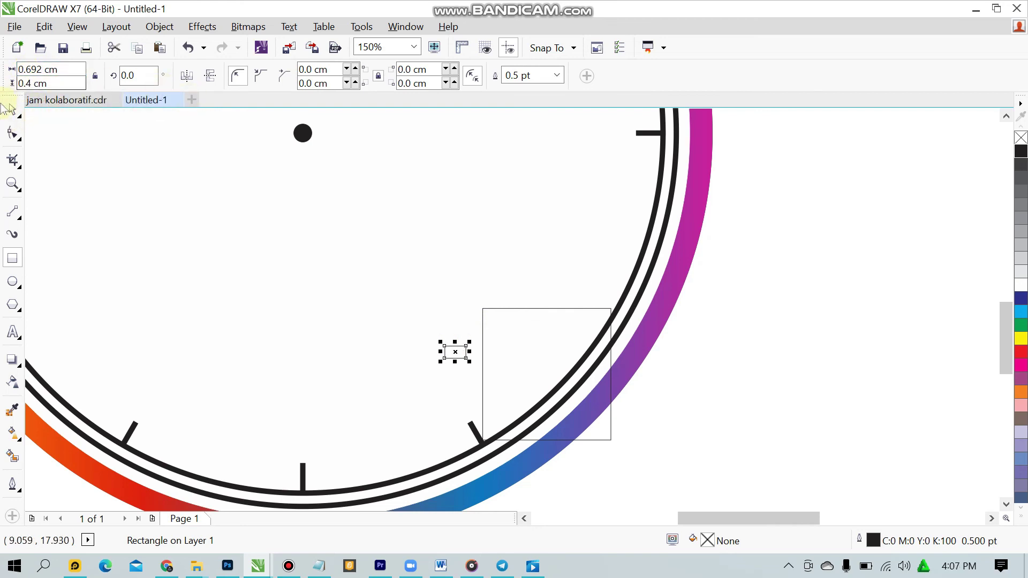
- Set the small rectangle's outline width to 5 pt, matching the tick in jam kolaboratif.cdr
{"action": "left_click", "coordinate": [68, 100]}
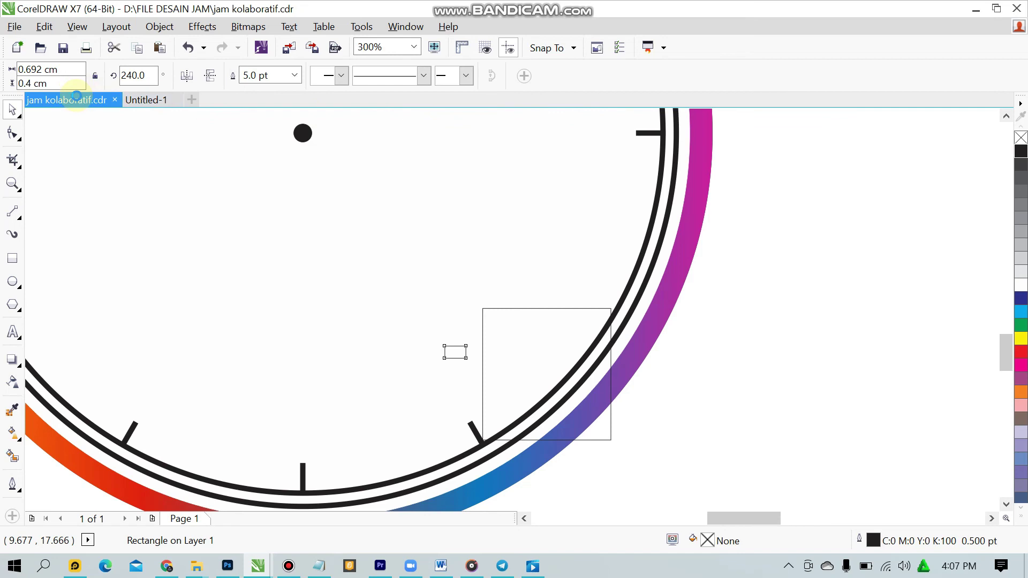
{"action": "left_click", "coordinate": [160, 102]}
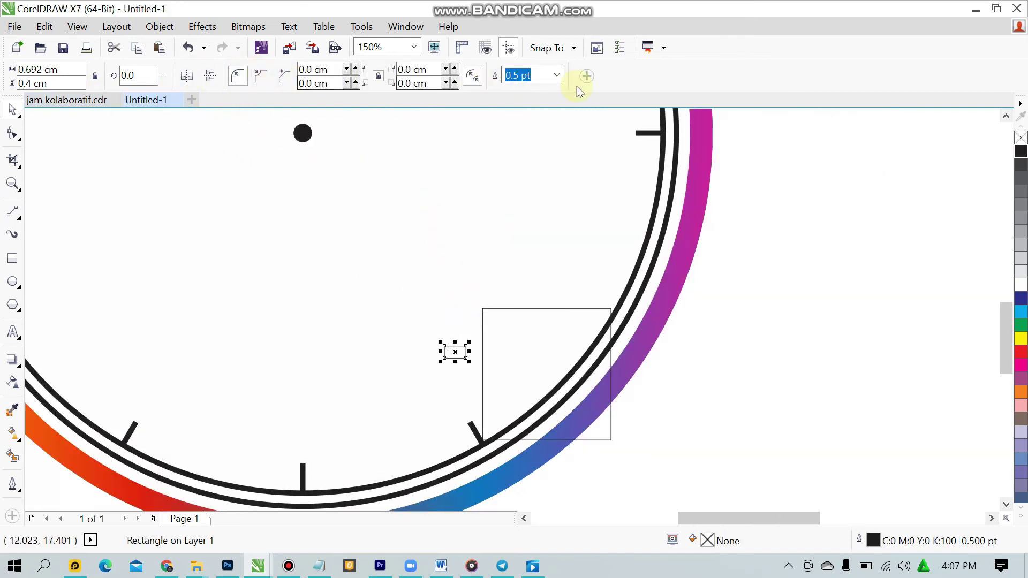
{"action": "left_click", "coordinate": [561, 80]}
{"action": "left_click", "coordinate": [561, 80]}
{"action": "type", "text": "5"}
{"action": "key", "text": "Return"}
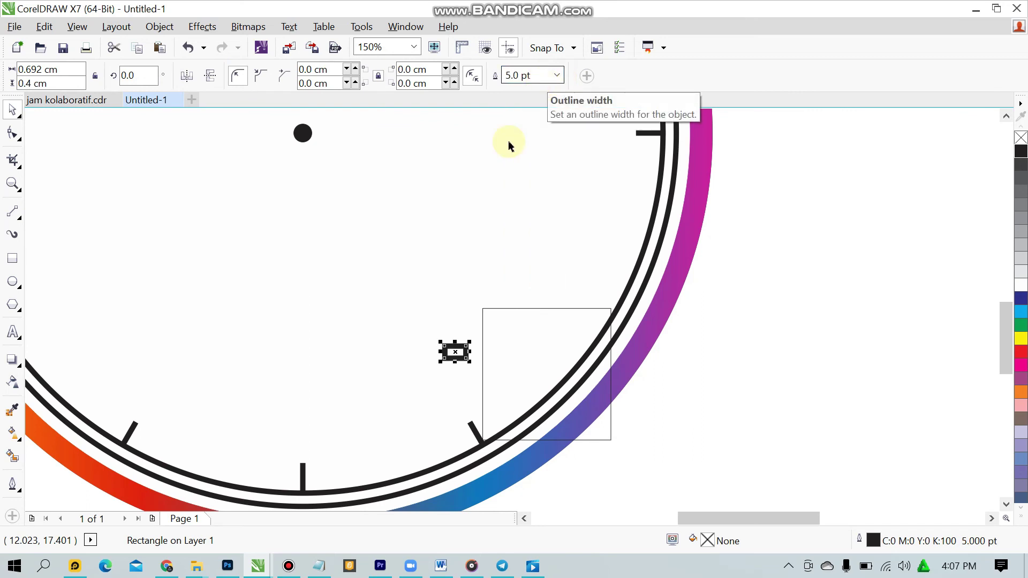
- Set the small rectangle's rotation angle to 240 degrees
{"action": "scroll", "coordinate": [458, 337], "scroll_direction": "up", "scroll_amount": 2}
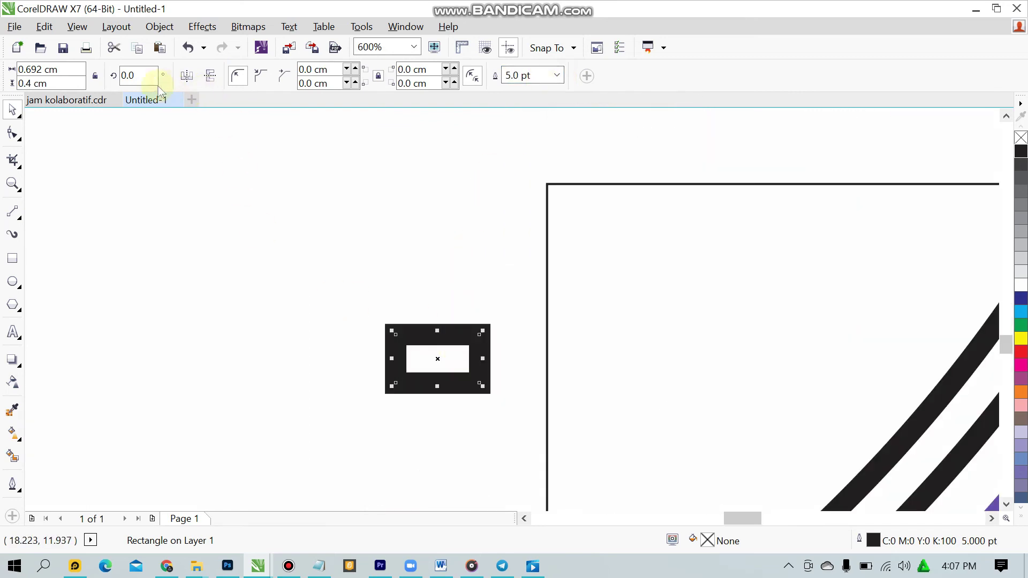
{"action": "type", "text": "24"}
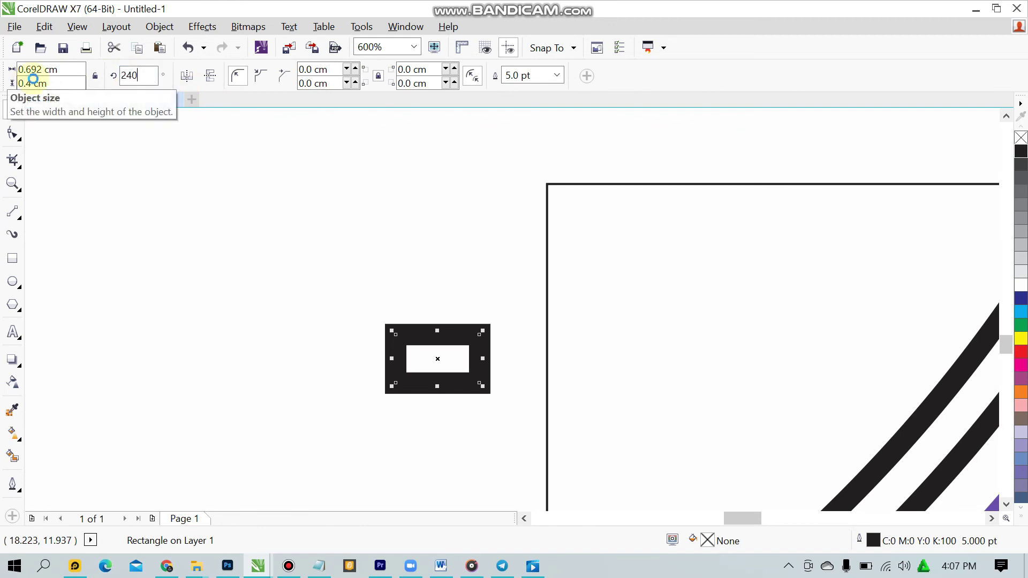
{"action": "type", "text": "0"}
{"action": "key", "text": "Return"}
{"action": "key", "text": "Tab"}
{"action": "left_click", "coordinate": [459, 360]}
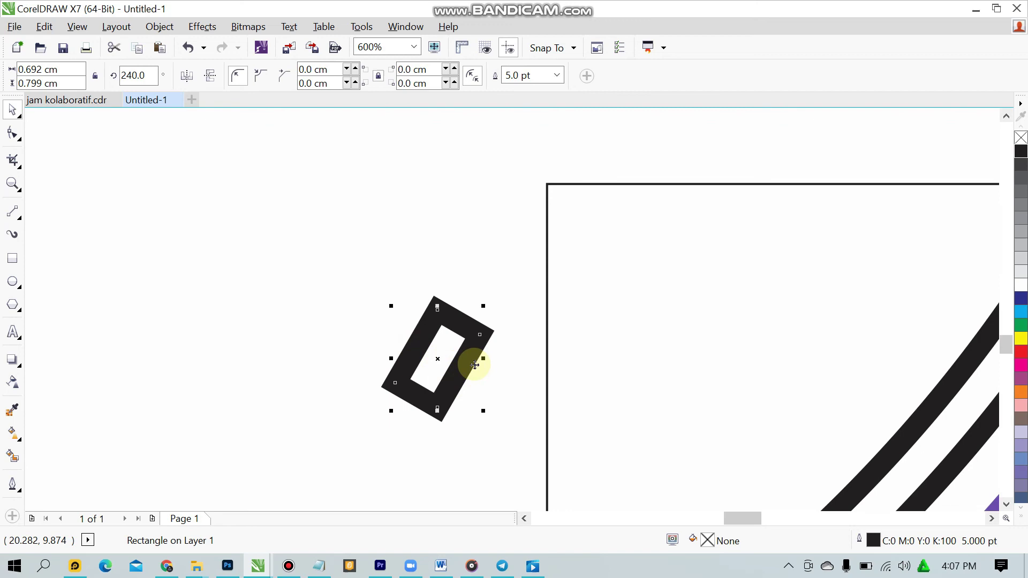
- Undo the small rectangle's rotation and outline width change
{"action": "scroll", "coordinate": [474, 364], "scroll_direction": "down", "scroll_amount": 5}
{"action": "scroll", "coordinate": [519, 379], "scroll_direction": "up", "scroll_amount": 3}
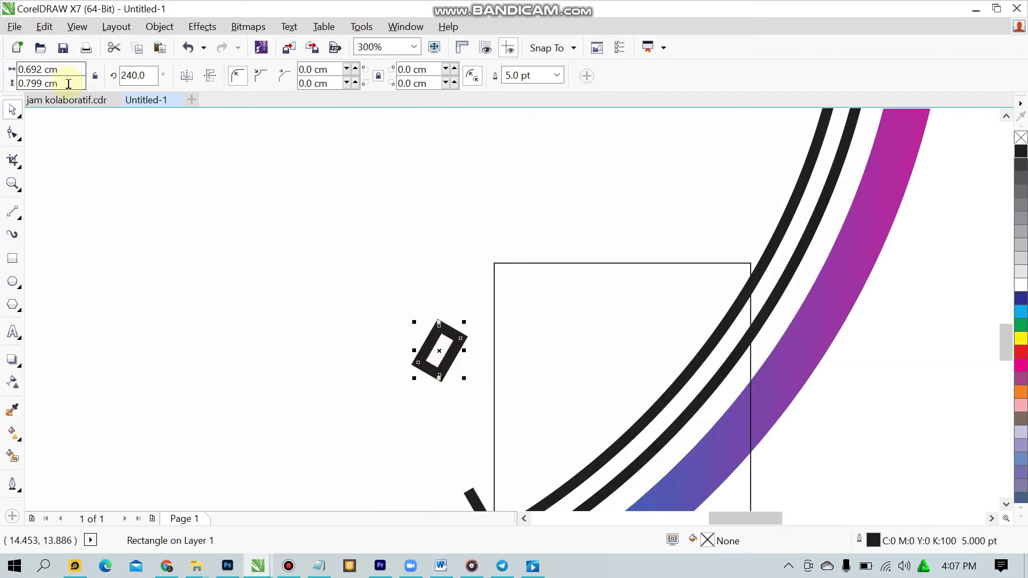
{"action": "key", "text": "ctrl+z"}
{"action": "key", "text": "ctrl+z"}
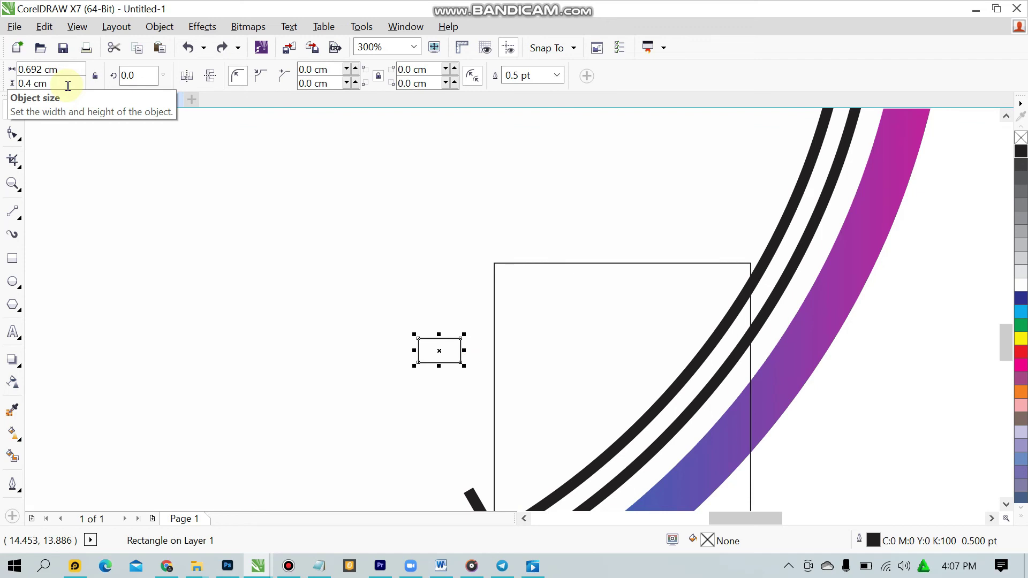
- Set the small rectangle's size to 0.4 cm wide by 0.692 cm high
{"action": "double_click", "coordinate": [45, 68]}
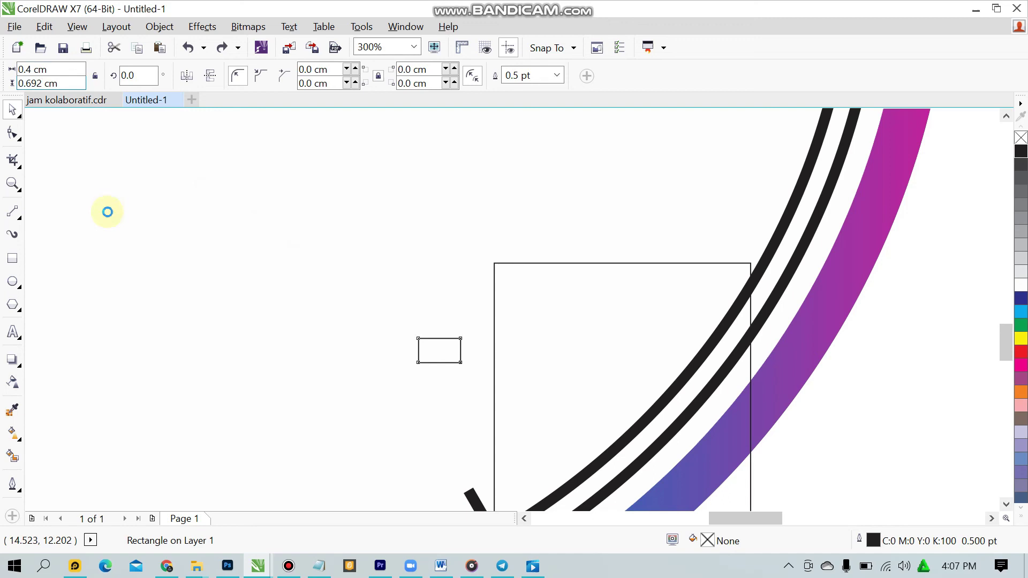
{"action": "key", "text": "Return"}
{"action": "left_click", "coordinate": [862, 409]}
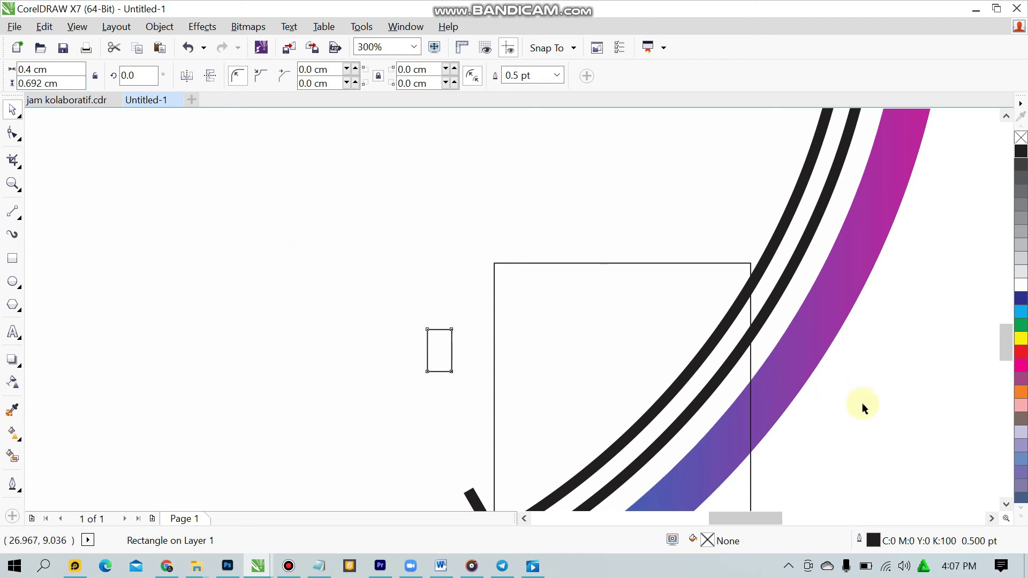
{"action": "left_click", "coordinate": [450, 356]}
{"action": "scroll", "coordinate": [451, 351], "scroll_direction": "up", "scroll_amount": 2}
{"action": "left_click", "coordinate": [442, 351]}
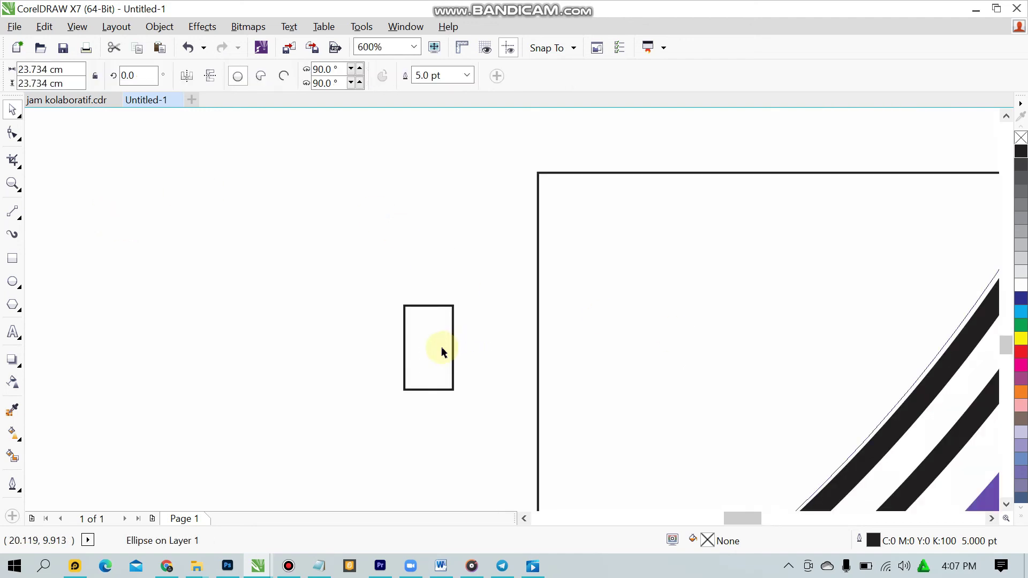
{"action": "left_click", "coordinate": [449, 347]}
{"action": "scroll", "coordinate": [482, 352], "scroll_direction": "down", "scroll_amount": 4}
{"action": "left_click", "coordinate": [756, 414]}
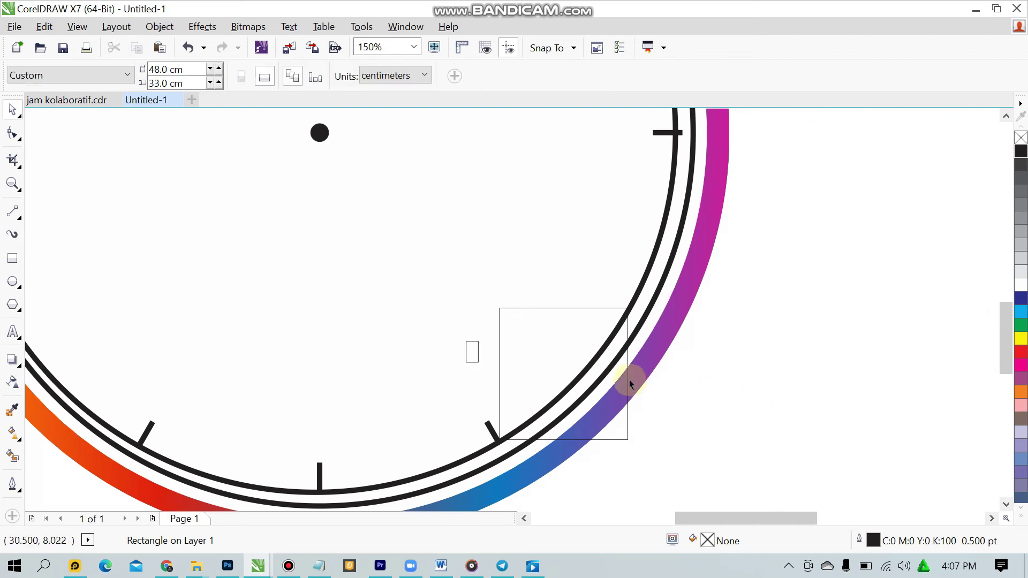
{"action": "key", "text": "ctrl+z"}
- Narrow the small rectangle beside the guide rectangle into a thin vertical line about 0.004 cm wide
{"action": "left_click", "coordinate": [465, 375]}
{"action": "scroll", "coordinate": [471, 340], "scroll_direction": "up", "scroll_amount": 2}
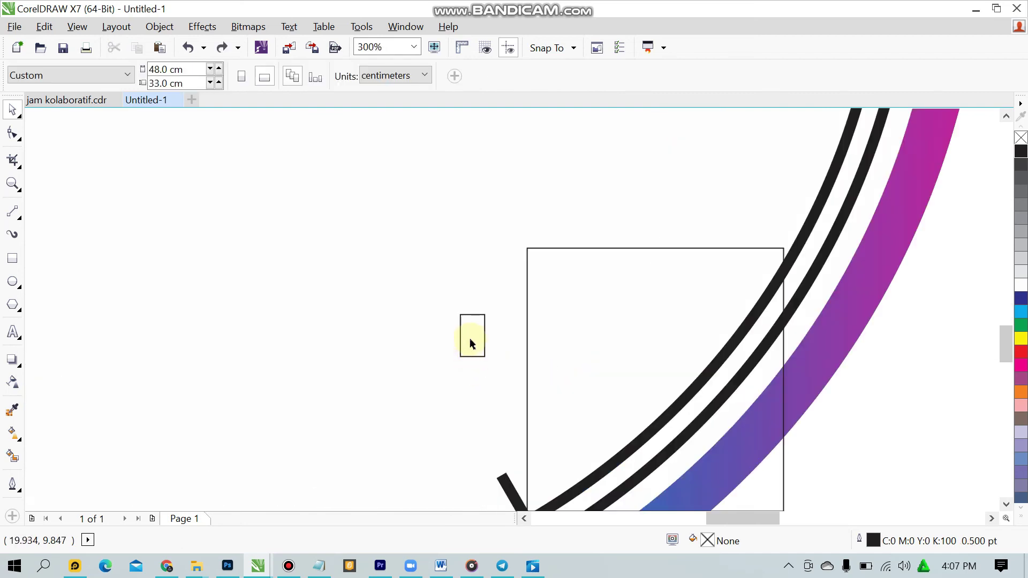
{"action": "left_click", "coordinate": [474, 339]}
{"action": "scroll", "coordinate": [480, 337], "scroll_direction": "up", "scroll_amount": 4}
{"action": "left_click_drag", "start_coordinate": [509, 340], "coordinate": [413, 351]}
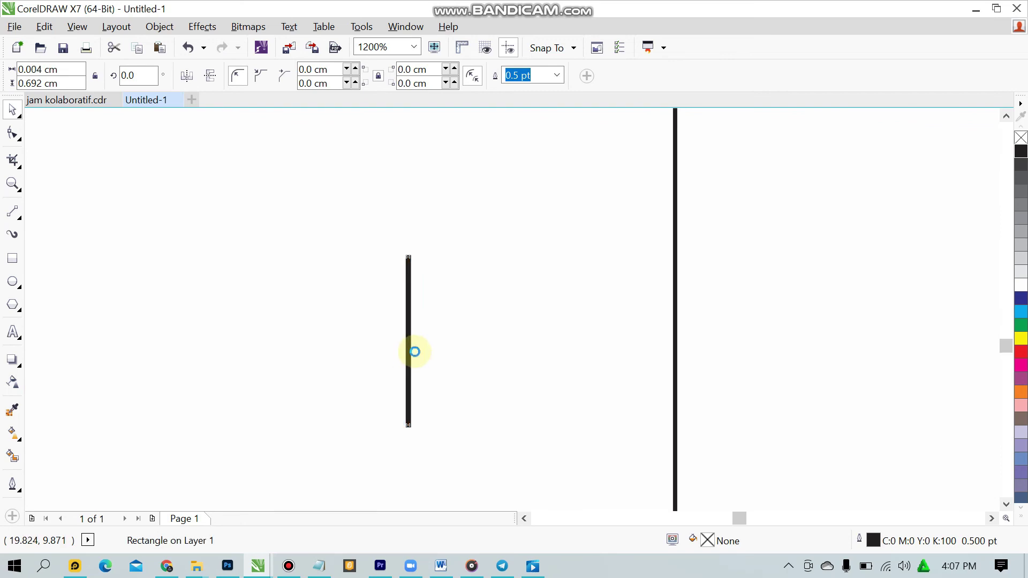
{"action": "scroll", "coordinate": [395, 340], "scroll_direction": "up", "scroll_amount": 1}
{"action": "scroll", "coordinate": [808, 333], "scroll_direction": "down", "scroll_amount": 8}
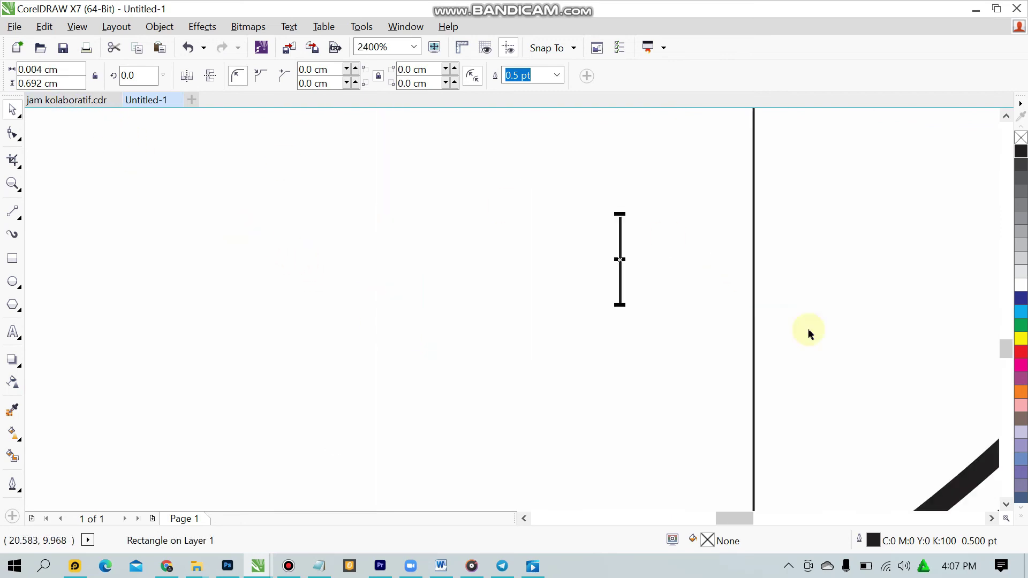
{"action": "scroll", "coordinate": [781, 306], "scroll_direction": "up", "scroll_amount": 2}
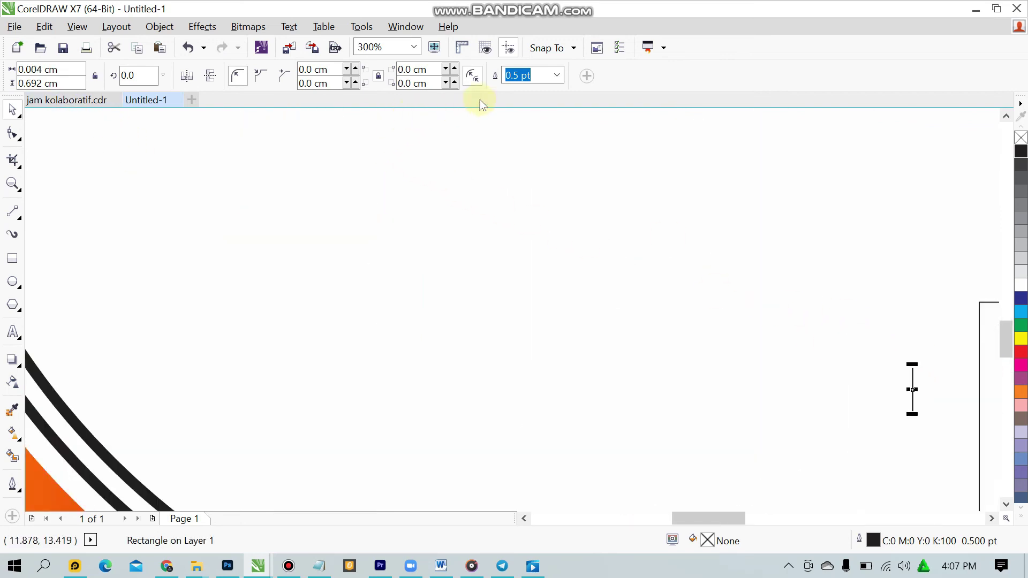
- Set the thin rectangle's outline width to 5 pt and its rotation angle to 240 degrees
{"action": "left_click", "coordinate": [543, 72]}
{"action": "key", "text": "BackSpace"}
{"action": "key", "text": "BackSpace"}
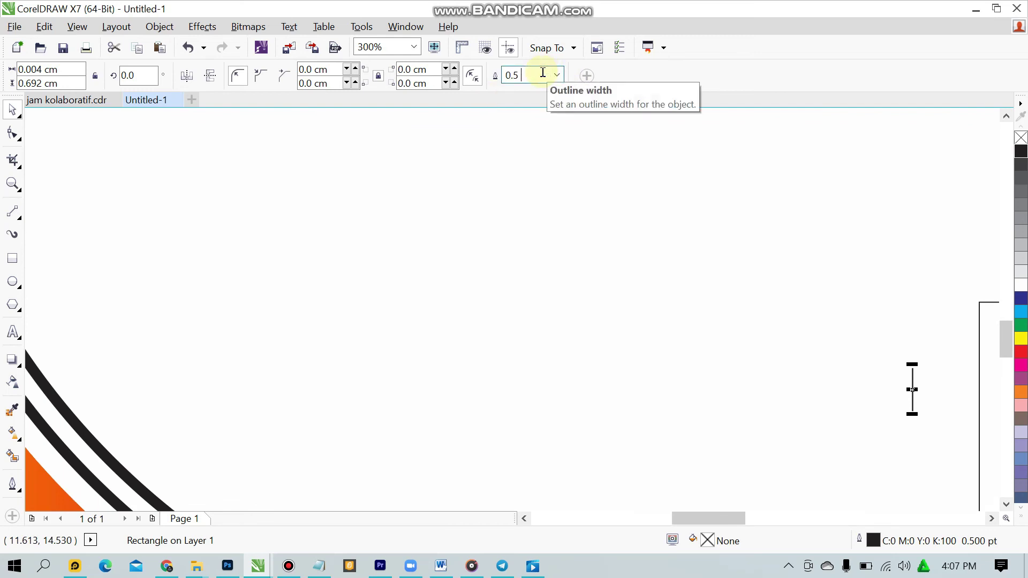
{"action": "key", "text": "Return"}
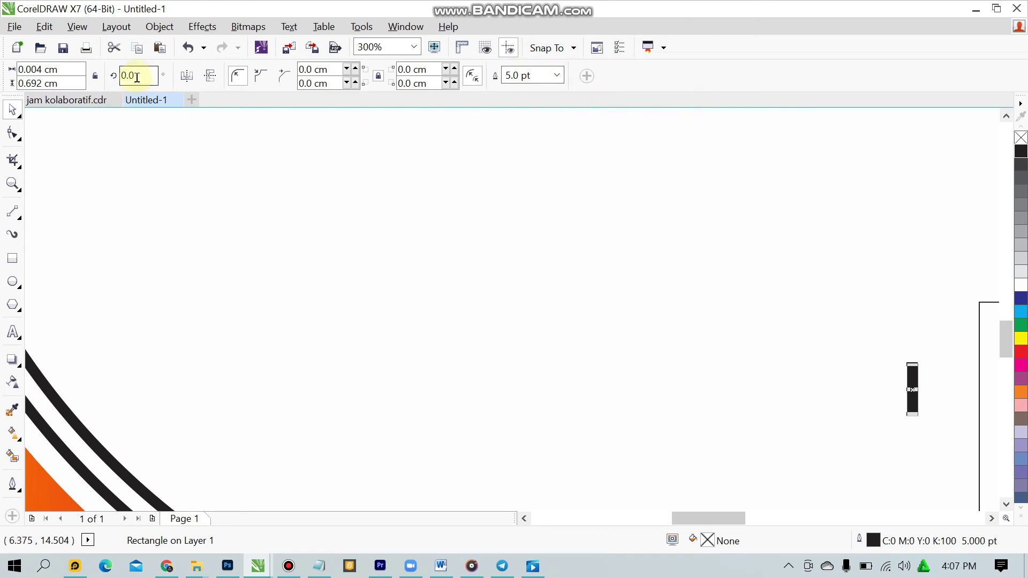
{"action": "type", "text": "240"}
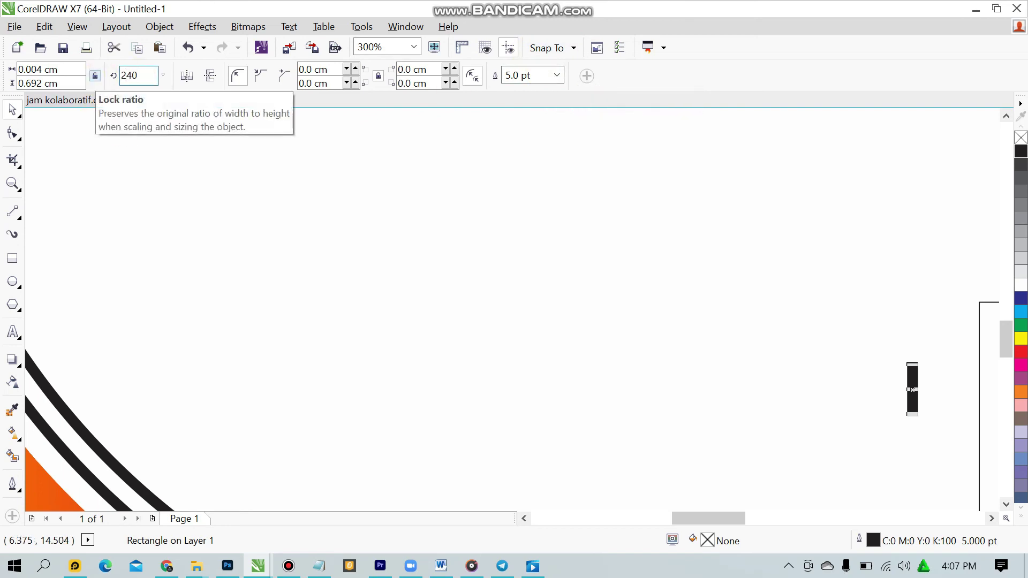
{"action": "key", "text": "Return"}
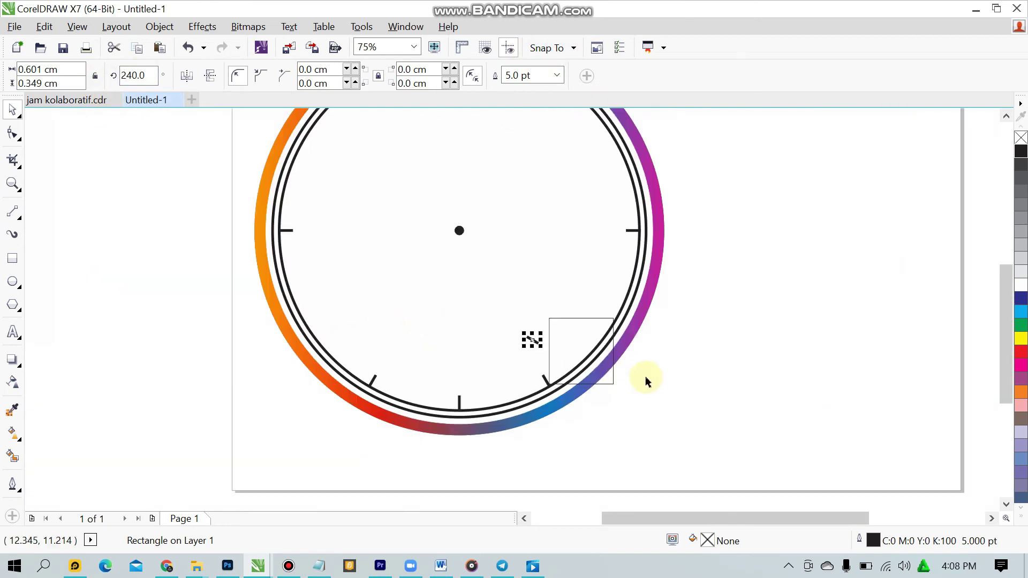
{"action": "key", "text": "Escape"}
- Move the rotated tick to the 4 o'clock position, against the inner circle at the guide rectangle's upper-right corner
{"action": "scroll", "coordinate": [631, 348], "scroll_direction": "up", "scroll_amount": 1}
{"action": "left_click", "coordinate": [443, 339]}
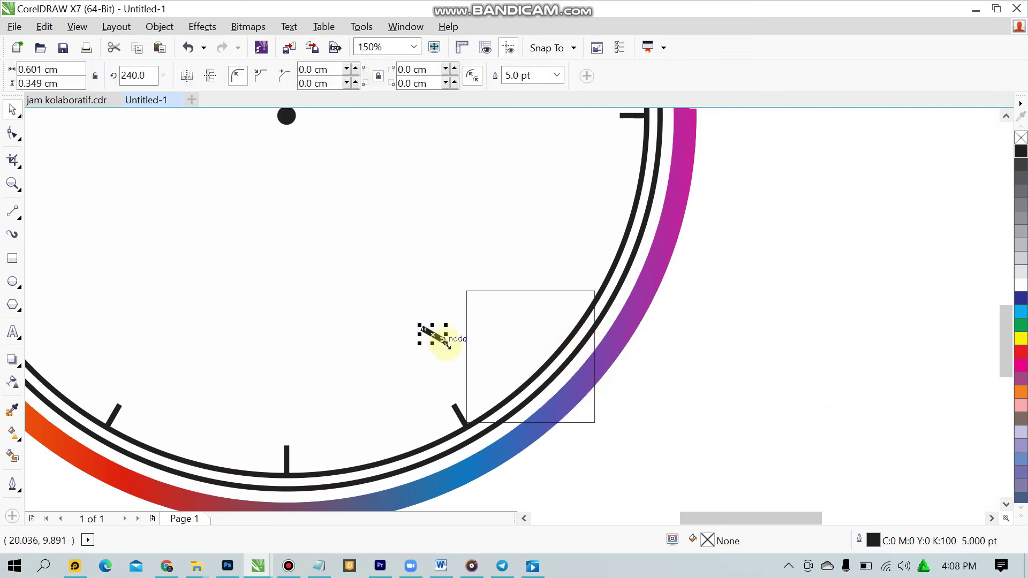
{"action": "left_click_drag", "start_coordinate": [443, 340], "coordinate": [589, 290]}
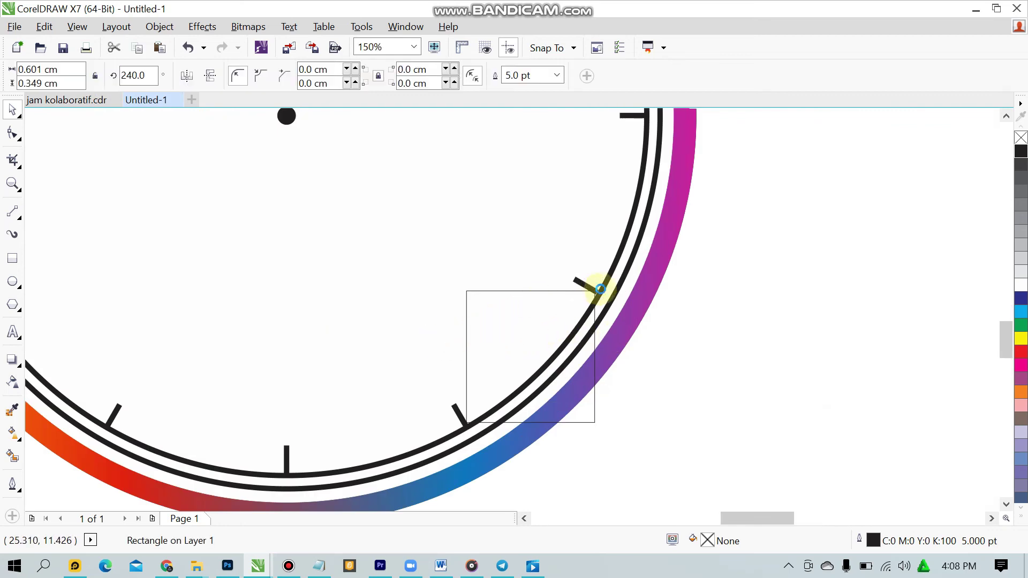
{"action": "scroll", "coordinate": [592, 289], "scroll_direction": "up", "scroll_amount": 1}
{"action": "scroll", "coordinate": [594, 290], "scroll_direction": "up", "scroll_amount": 1}
{"action": "scroll", "coordinate": [604, 294], "scroll_direction": "down", "scroll_amount": 1}
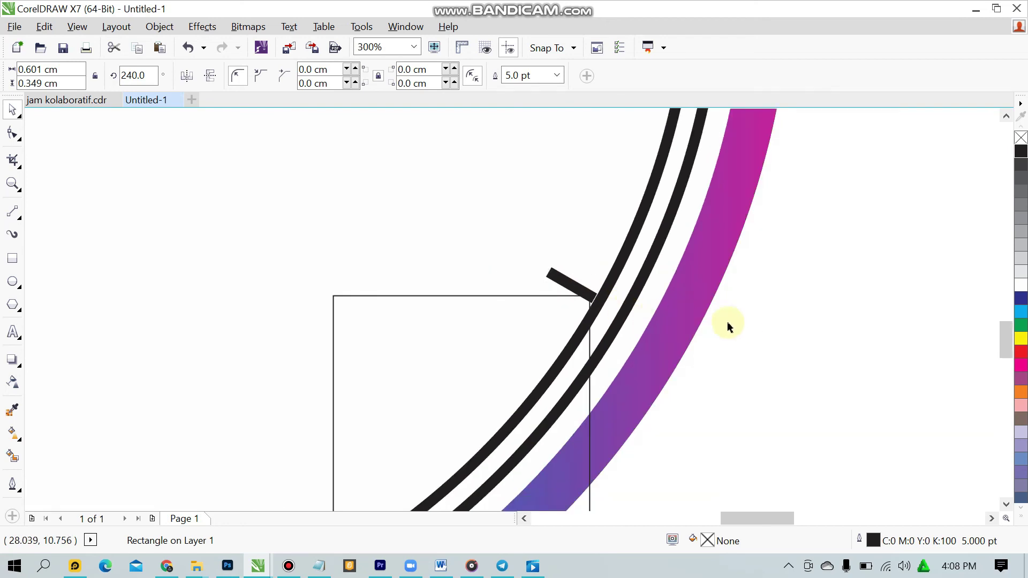
{"action": "left_click", "coordinate": [743, 330]}
{"action": "left_click", "coordinate": [569, 282]}
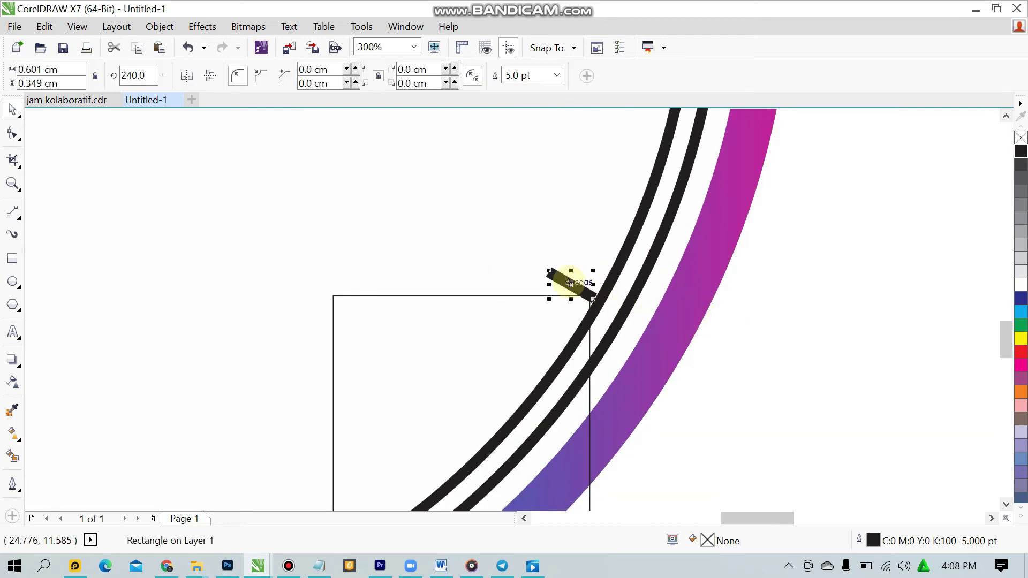
{"action": "left_click", "coordinate": [727, 370]}
{"action": "scroll", "coordinate": [649, 395], "scroll_direction": "down", "scroll_amount": 2}
{"action": "scroll", "coordinate": [615, 424], "scroll_direction": "up", "scroll_amount": 2}
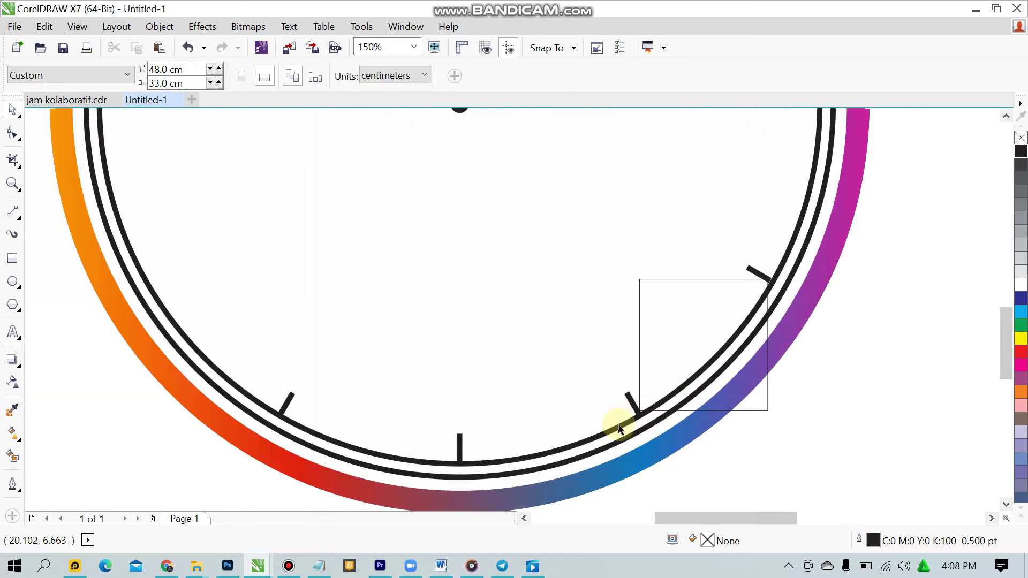
- Try to align the 5 o'clock tick with the guide rectangle's lower-left corner, then nudge it upward
{"action": "scroll", "coordinate": [662, 417], "scroll_direction": "up", "scroll_amount": 2}
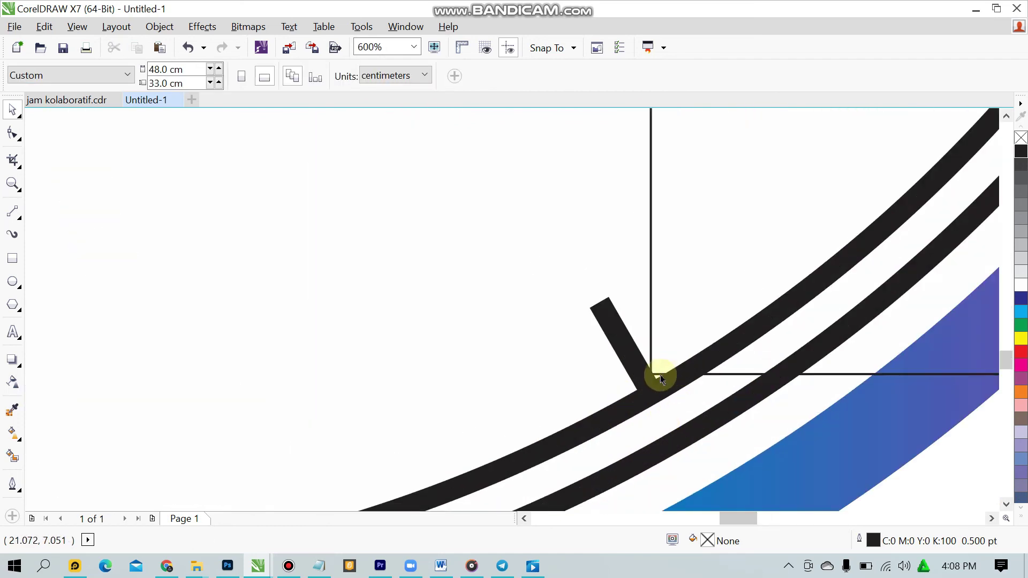
{"action": "left_click", "coordinate": [642, 381]}
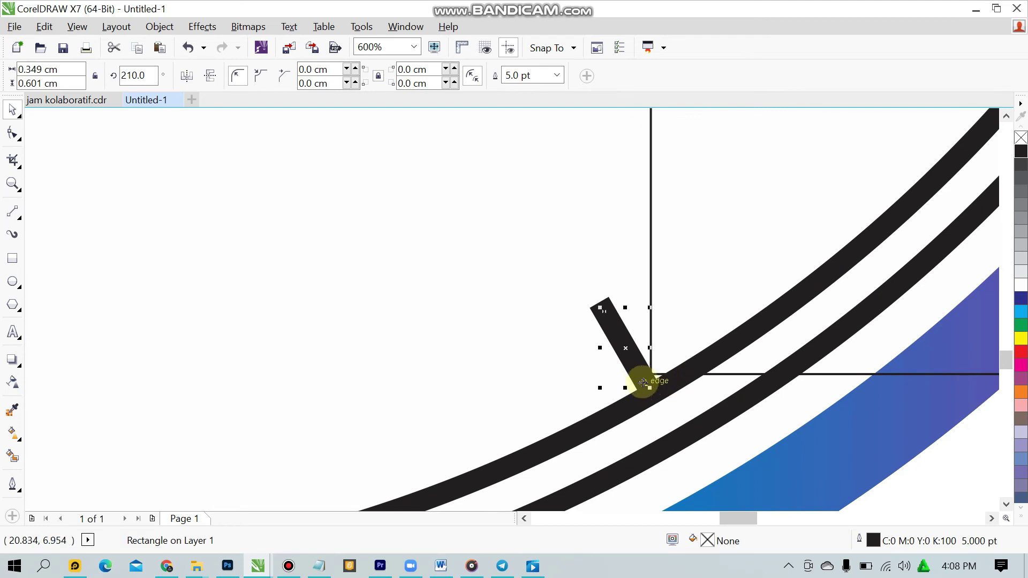
{"action": "left_click_drag", "start_coordinate": [648, 383], "coordinate": [653, 378]}
{"action": "scroll", "coordinate": [814, 443], "scroll_direction": "down", "scroll_amount": 4}
{"action": "left_click", "coordinate": [808, 442]}
{"action": "scroll", "coordinate": [666, 401], "scroll_direction": "up", "scroll_amount": 2}
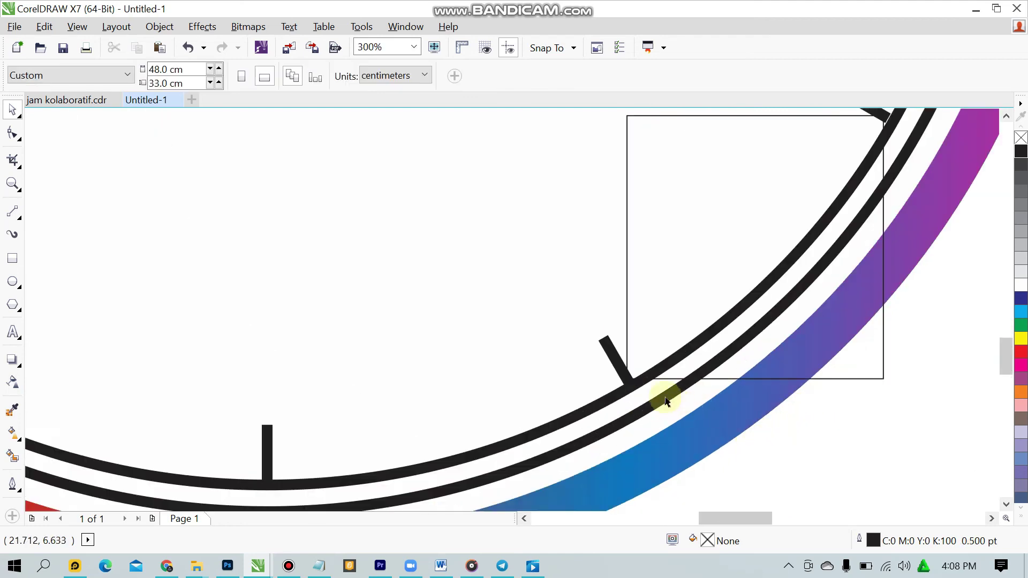
{"action": "left_click", "coordinate": [620, 364]}
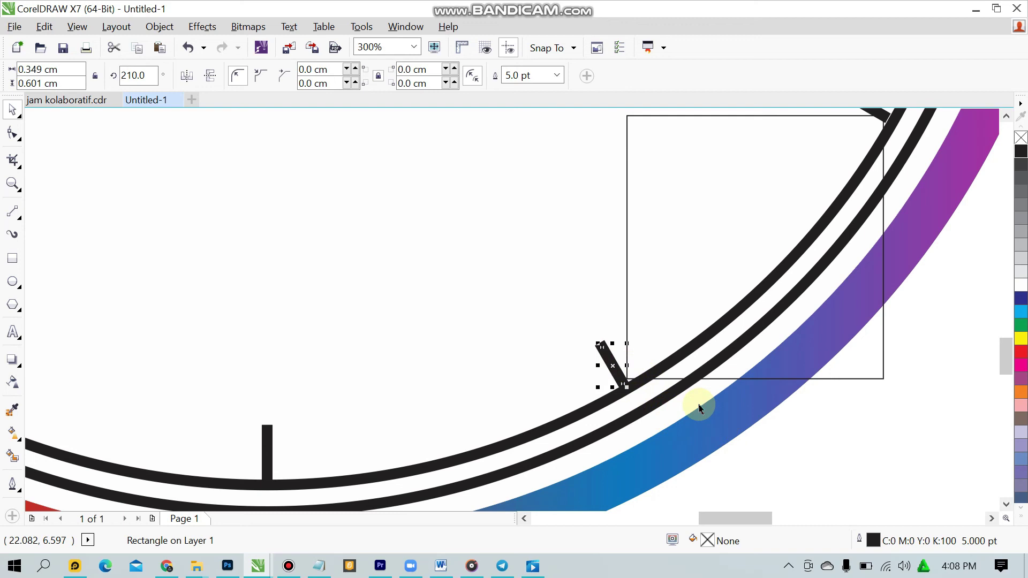
{"action": "key", "text": "ctrl+z"}
{"action": "key", "text": "Up"}
{"action": "key", "text": "Up"}
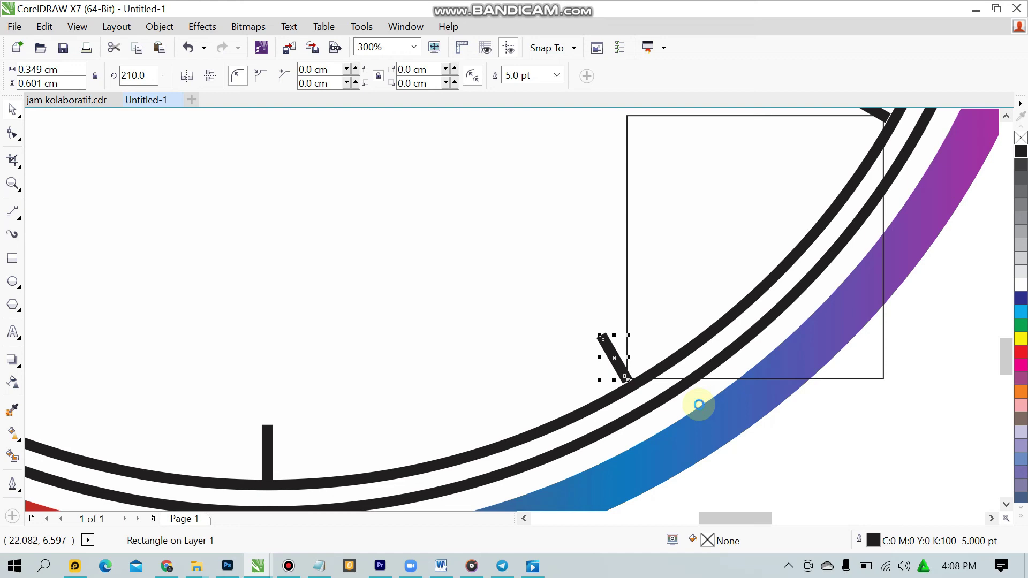
- Try snapping the 5 o'clock tick's end onto the guide rectangle's corner and nudging it into place
{"action": "scroll", "coordinate": [676, 391], "scroll_direction": "up", "scroll_amount": 1}
{"action": "mouse_move", "coordinate": [576, 366]}
{"action": "left_mouse_down"}
{"action": "mouse_move", "coordinate": [574, 357]}
{"action": "mouse_move", "coordinate": [581, 365]}
{"action": "left_mouse_up"}
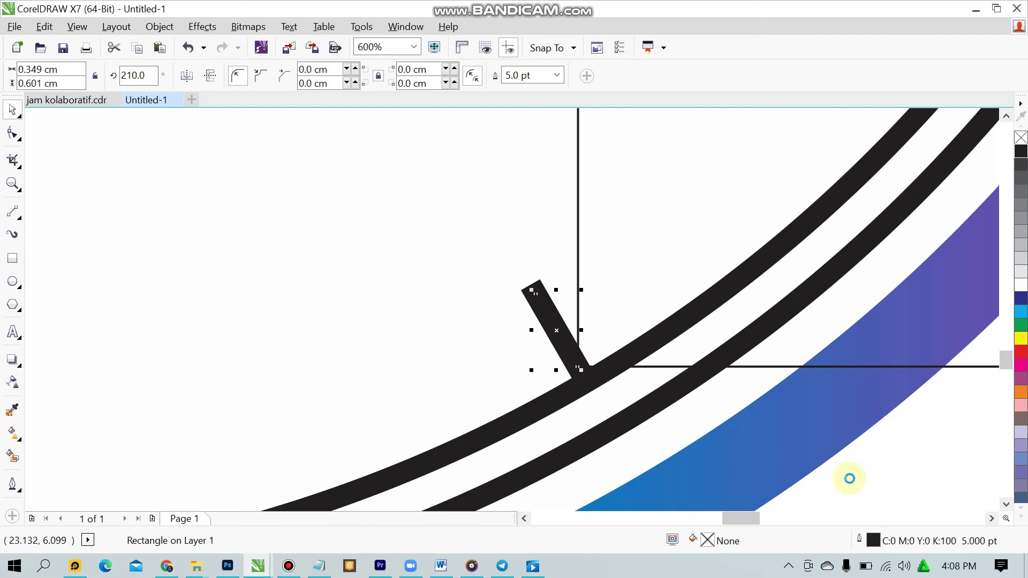
{"action": "key", "text": "Left"}
{"action": "key", "text": "Left"}
{"action": "key", "text": "Right"}
{"action": "key", "text": "Up"}
{"action": "key", "text": "Up"}
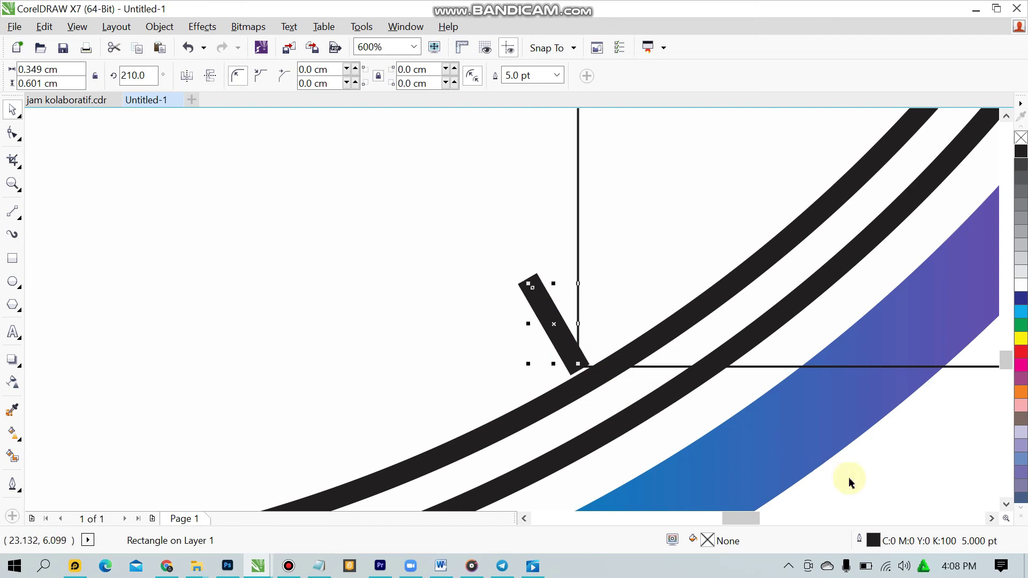
- Undo the position changes made to the 5 o'clock tick
{"action": "key", "text": "Left"}
{"action": "key", "text": "Down"}
{"action": "key", "text": "Down"}
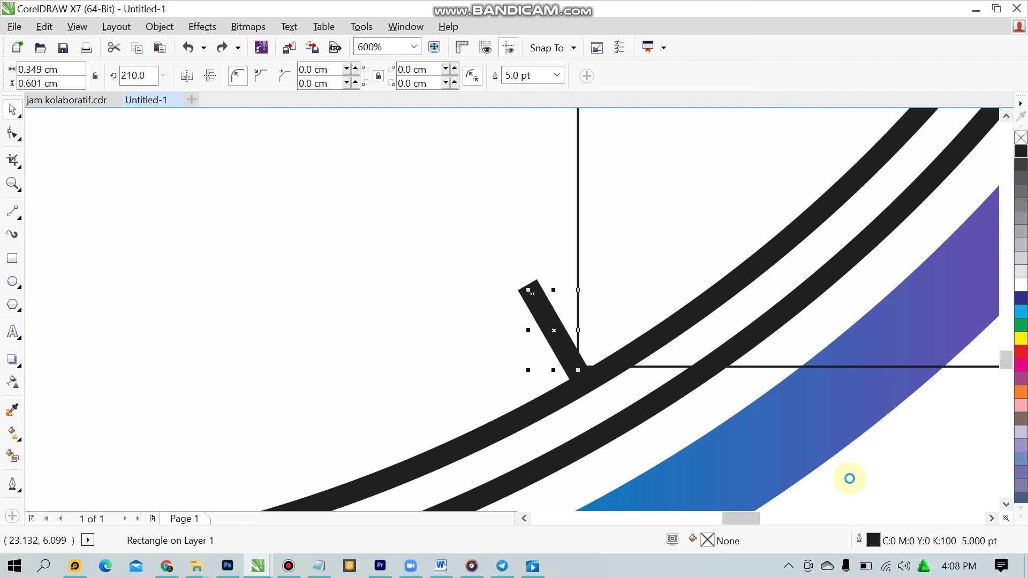
{"action": "key", "text": "Right"}
{"action": "key", "text": "Down"}
{"action": "key", "text": "Up"}
{"action": "key", "text": "Down"}
{"action": "key", "text": "Escape"}
{"action": "key", "text": "Down"}
{"action": "key", "text": "Down"}
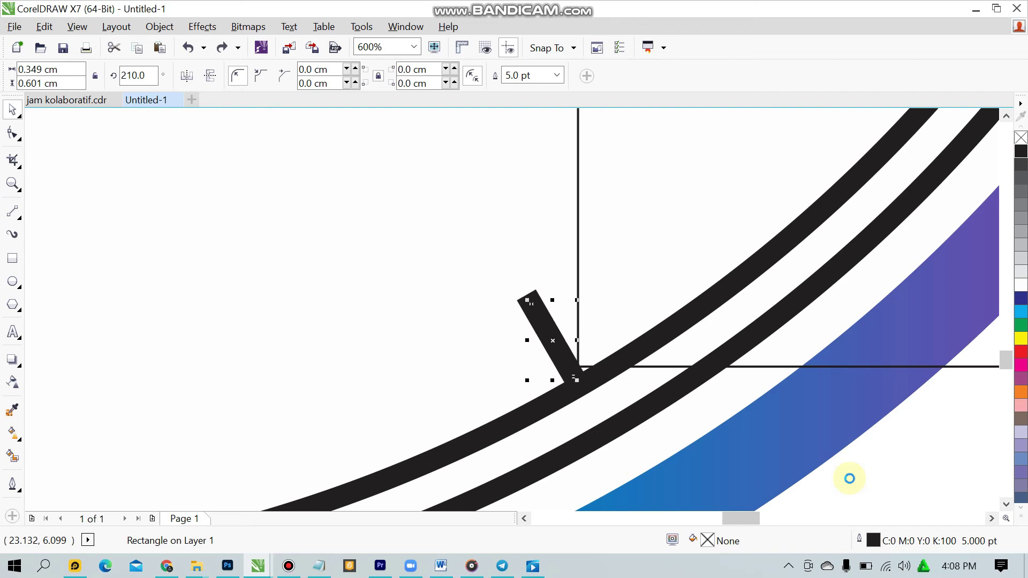
{"action": "scroll", "coordinate": [823, 429], "scroll_direction": "down", "scroll_amount": 3}
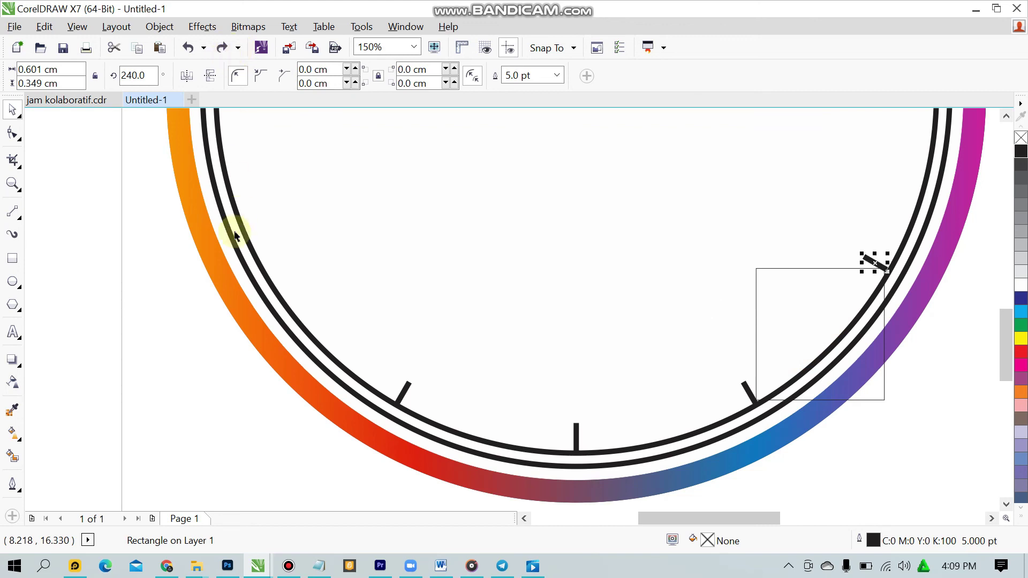
- Duplicate the 4 o'clock tick and place the copy inside the clock face, level with the original
{"action": "key", "text": "Escape"}
{"action": "scroll", "coordinate": [720, 285], "scroll_direction": "down", "scroll_amount": 1}
{"action": "scroll", "coordinate": [776, 262], "scroll_direction": "up", "scroll_amount": 1}
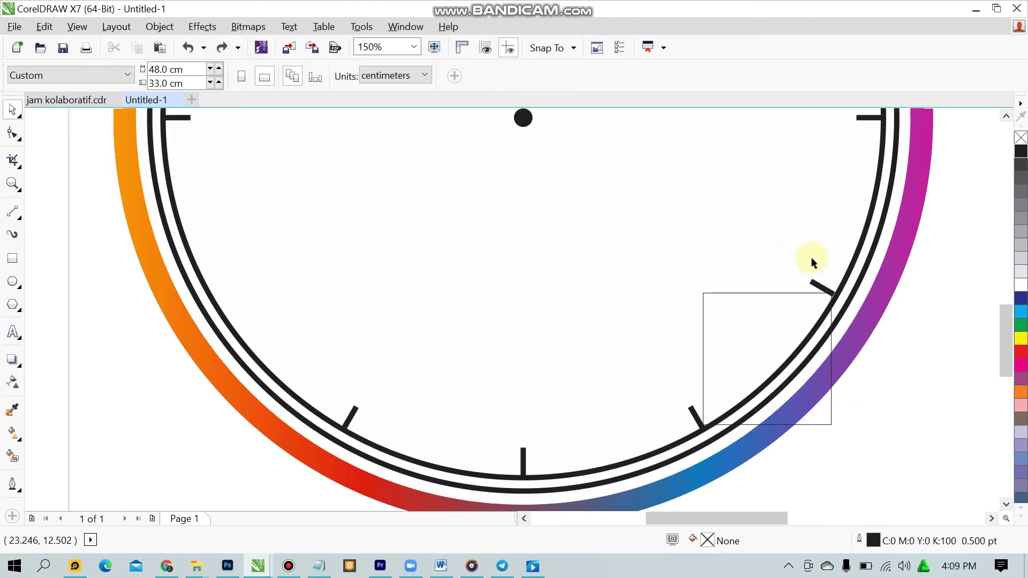
{"action": "left_click", "coordinate": [819, 286]}
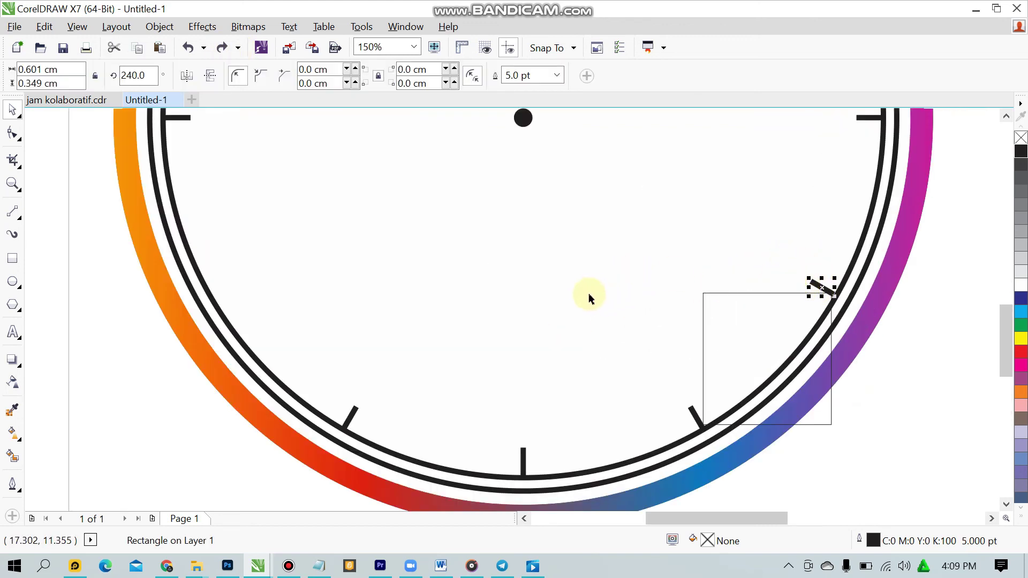
{"action": "left_click", "coordinate": [822, 284]}
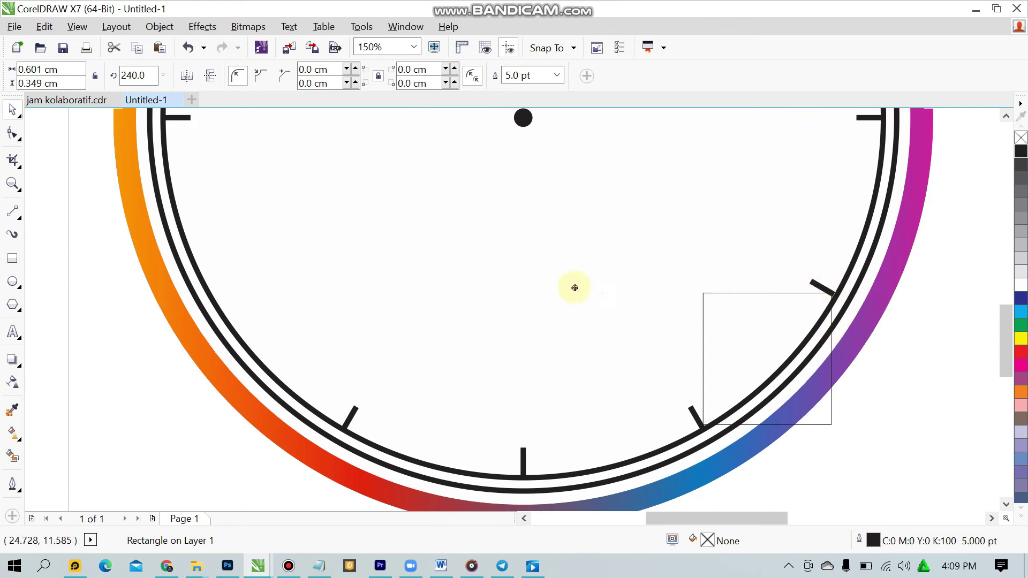
{"action": "left_click_drag", "start_coordinate": [551, 289], "coordinate": [551, 288]}
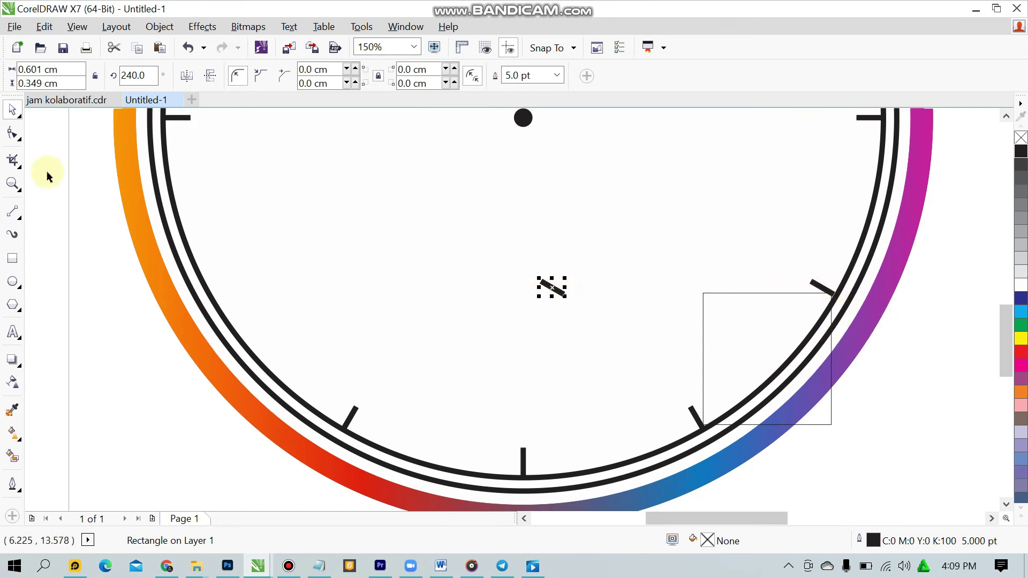
- Check the rotation angle of the 8 o'clock tick in jam kolaboratif.cdr, then return to Untitled-1
{"action": "left_click", "coordinate": [94, 101]}
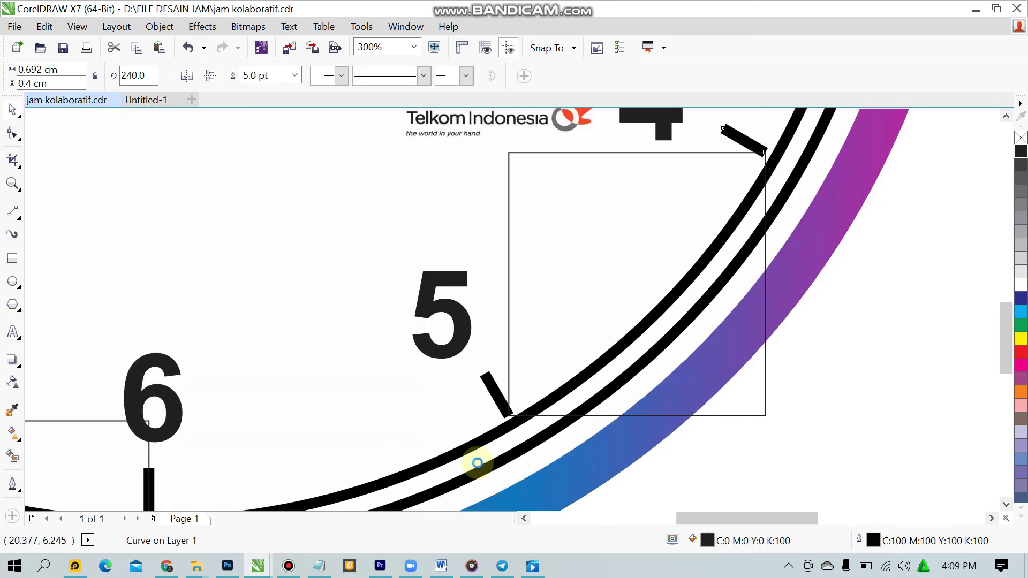
{"action": "scroll", "coordinate": [407, 460], "scroll_direction": "down", "scroll_amount": 2}
{"action": "scroll", "coordinate": [201, 436], "scroll_direction": "up", "scroll_amount": 1}
{"action": "left_click", "coordinate": [288, 342]}
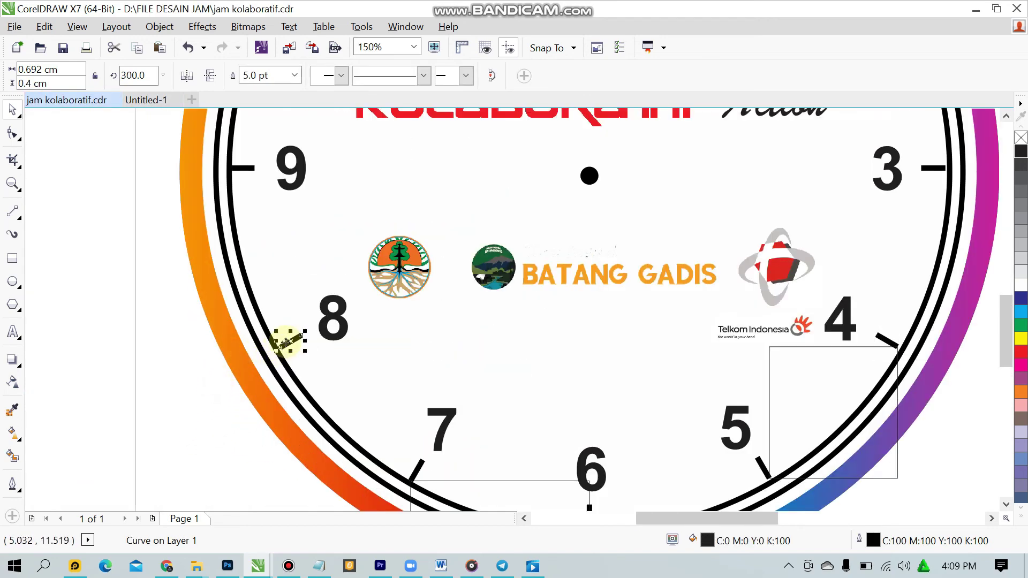
{"action": "left_click", "coordinate": [151, 100]}
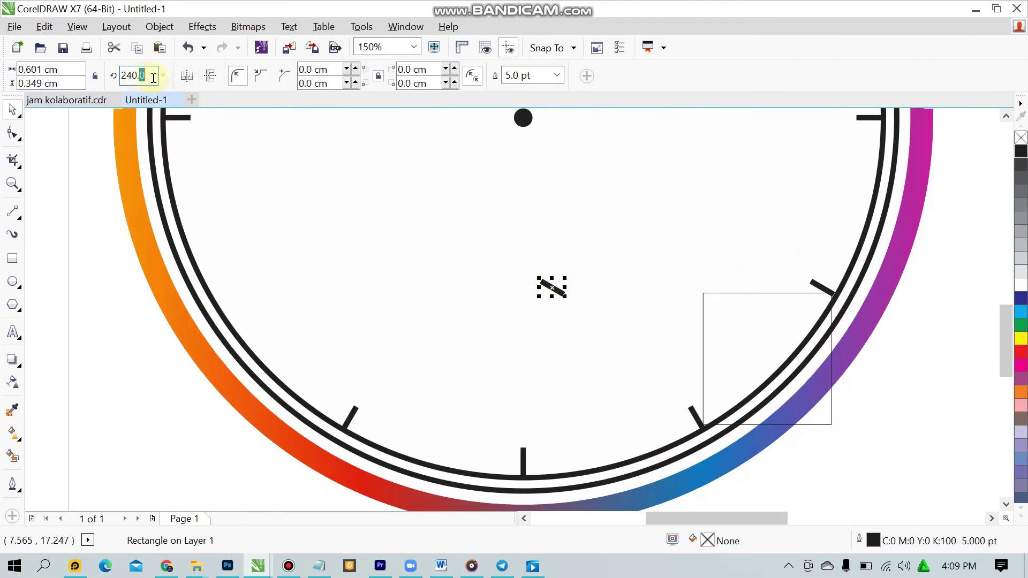
- Set the copied tick's rotation angle to 300 degrees
{"action": "type", "text": "300"}
{"action": "key", "text": "Return"}
{"action": "left_click", "coordinate": [514, 364]}
- Duplicate the guide rectangle to the opposite side of the clock, placing its lower-right corner at the 7 o'clock tick's outer end
{"action": "left_click", "coordinate": [719, 355]}
{"action": "left_click_drag", "start_coordinate": [711, 349], "coordinate": [292, 393]}
{"action": "scroll", "coordinate": [378, 413], "scroll_direction": "up", "scroll_amount": 2}
{"action": "left_click_drag", "start_coordinate": [306, 442], "coordinate": [312, 442]}
{"action": "scroll", "coordinate": [378, 393], "scroll_direction": "down", "scroll_amount": 4}
{"action": "left_click", "coordinate": [379, 406]}
{"action": "scroll", "coordinate": [378, 407], "scroll_direction": "up", "scroll_amount": 2}
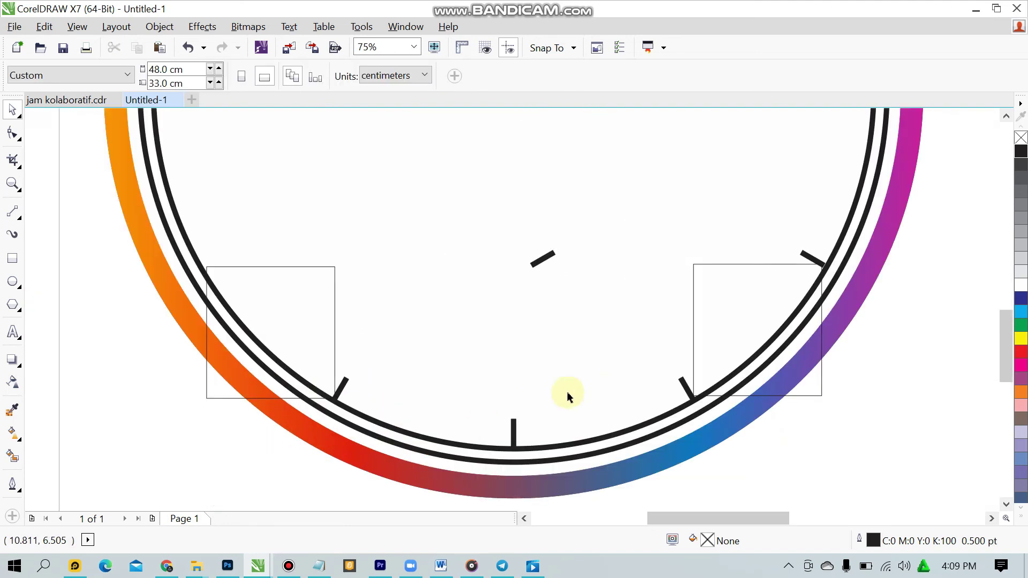
- Realign the original guide rectangle so its lower-left corner meets the outer end of the 5 o'clock tick
{"action": "left_click", "coordinate": [712, 384]}
{"action": "scroll", "coordinate": [699, 393], "scroll_direction": "up", "scroll_amount": 3}
{"action": "left_click_drag", "start_coordinate": [676, 407], "coordinate": [673, 412]}
{"action": "scroll", "coordinate": [798, 338], "scroll_direction": "down", "scroll_amount": 2}
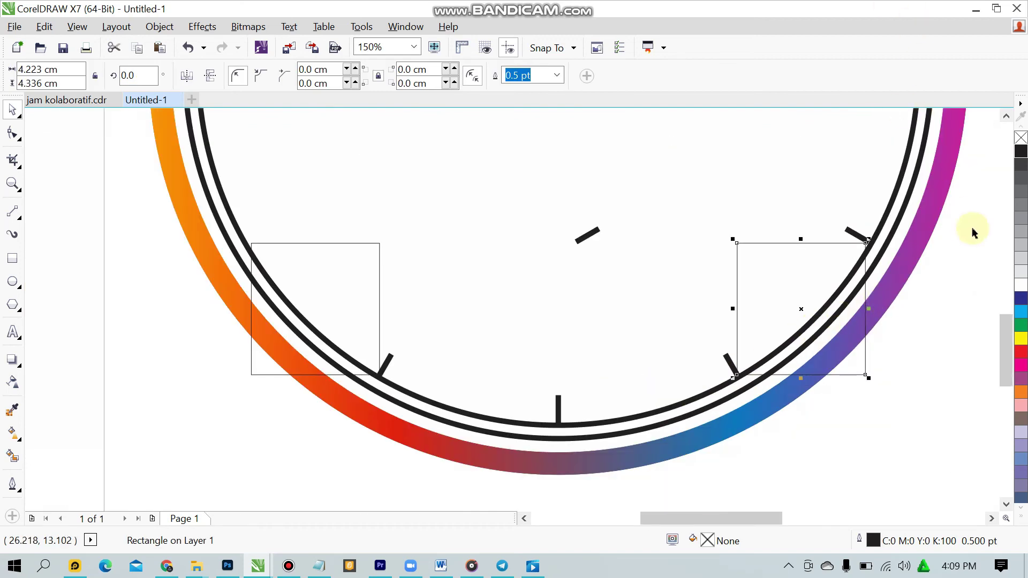
{"action": "left_click", "coordinate": [935, 133]}
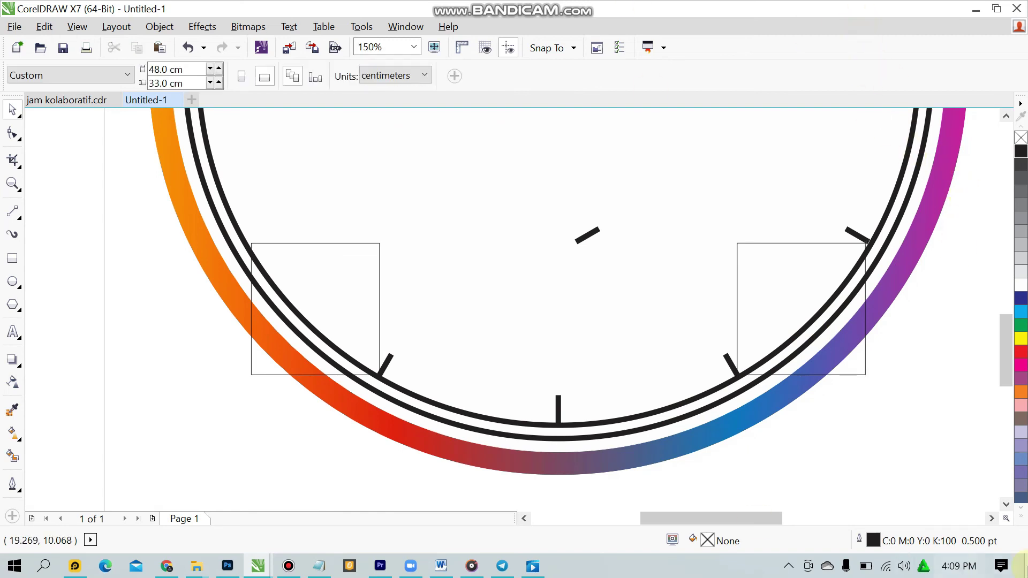
- Reposition the 4 o'clock tick so its outer end meets the realigned guide rectangle's upper-right corner
{"action": "scroll", "coordinate": [902, 227], "scroll_direction": "up", "scroll_amount": 2}
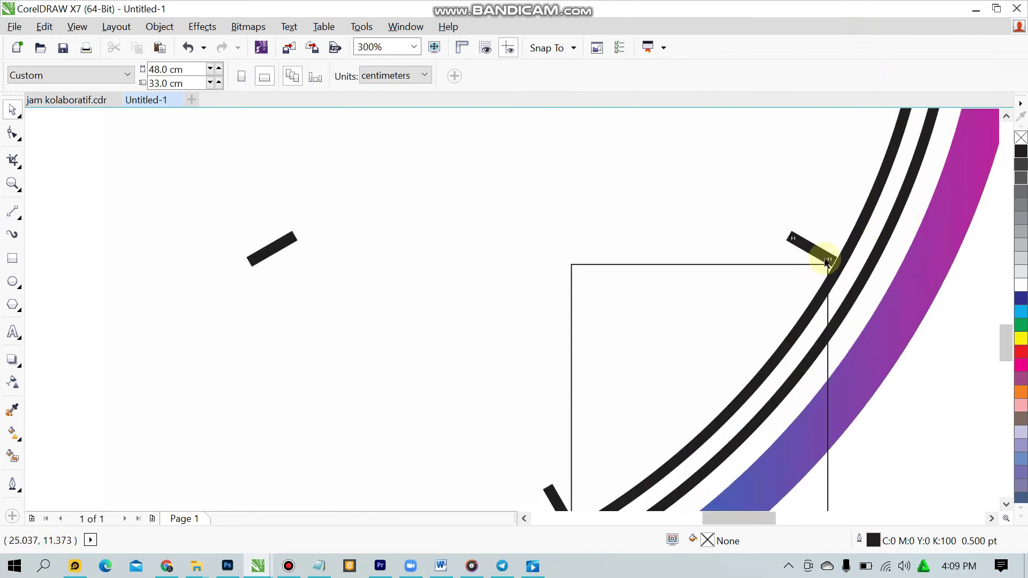
{"action": "left_click", "coordinate": [826, 262]}
{"action": "scroll", "coordinate": [825, 263], "scroll_direction": "up", "scroll_amount": 4}
{"action": "left_click_drag", "start_coordinate": [841, 245], "coordinate": [849, 322]}
{"action": "scroll", "coordinate": [860, 363], "scroll_direction": "down", "scroll_amount": 2}
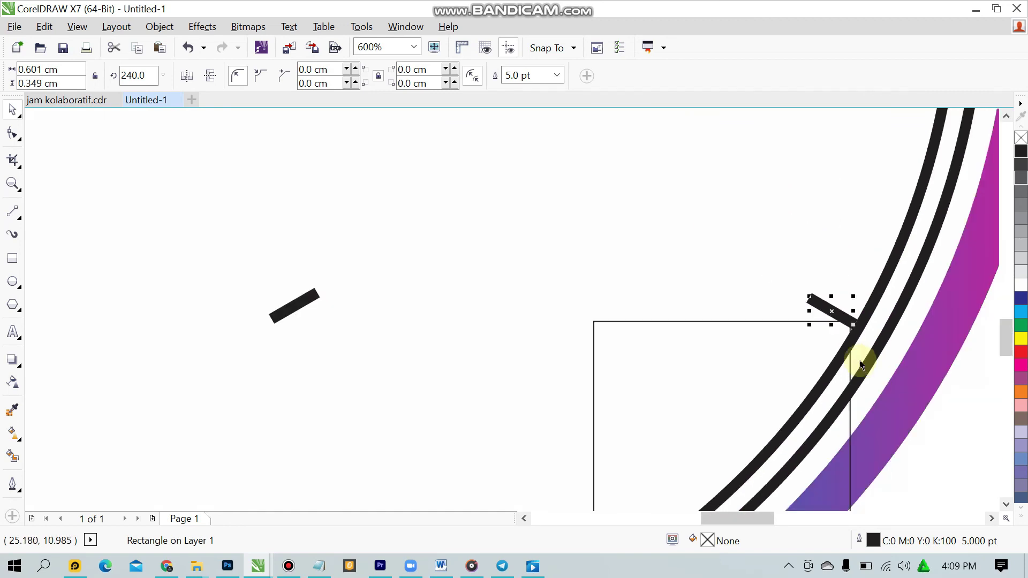
- Reposition the 300-degree tick at 8 o'clock so its outer end meets the guide rectangle's upper-left corner on the inner ring
{"action": "scroll", "coordinate": [861, 363], "scroll_direction": "down", "scroll_amount": 3}
{"action": "left_click", "coordinate": [463, 390]}
{"action": "scroll", "coordinate": [656, 361], "scroll_direction": "up", "scroll_amount": 1}
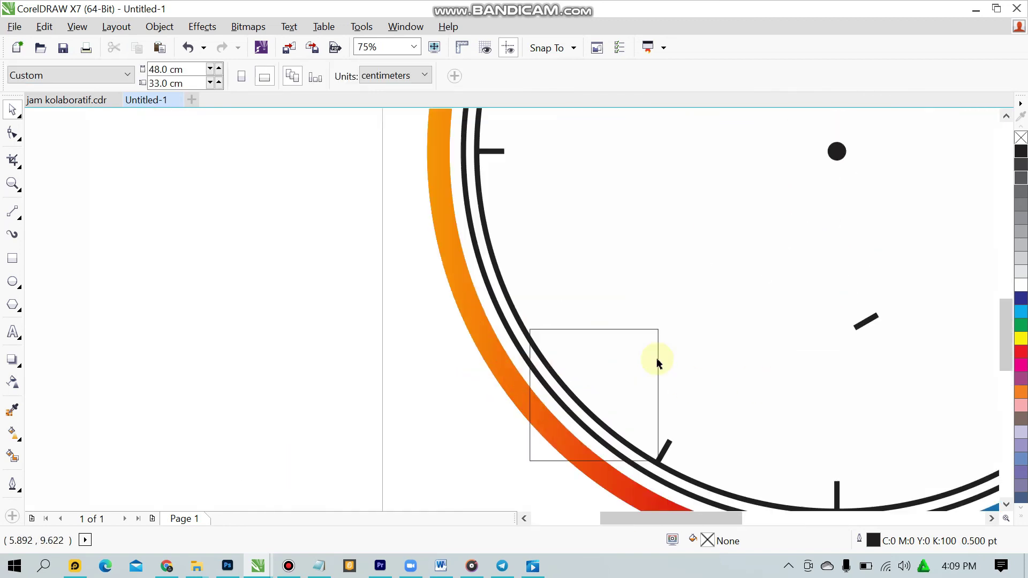
{"action": "left_click", "coordinate": [869, 326]}
{"action": "scroll", "coordinate": [862, 325], "scroll_direction": "up", "scroll_amount": 1}
{"action": "left_click_drag", "start_coordinate": [850, 327], "coordinate": [795, 320]}
{"action": "left_click_drag", "start_coordinate": [257, 304], "coordinate": [196, 330]}
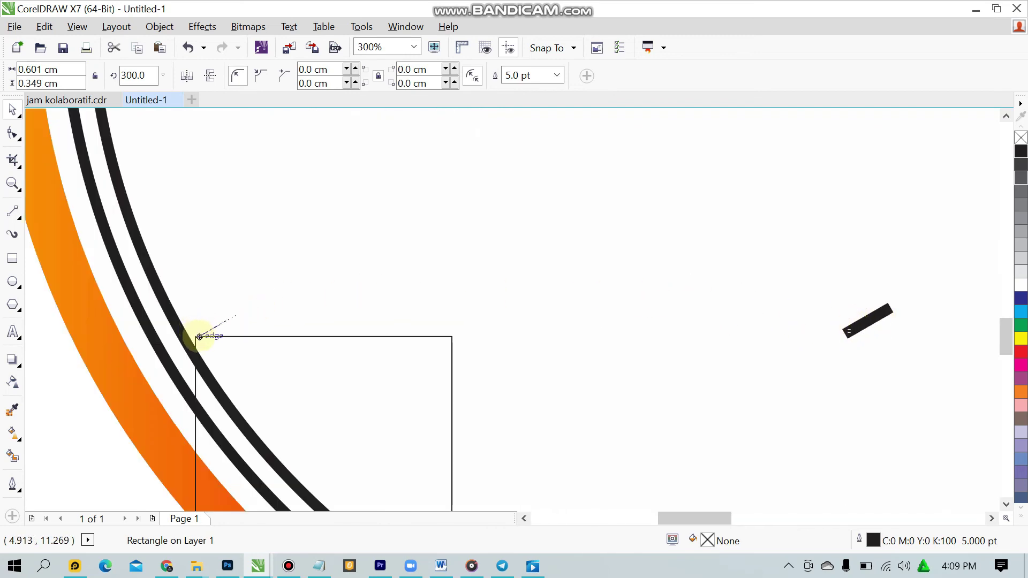
{"action": "left_click_drag", "start_coordinate": [196, 339], "coordinate": [196, 338]}
{"action": "key", "text": "Escape"}
{"action": "scroll", "coordinate": [227, 324], "scroll_direction": "down", "scroll_amount": 1}
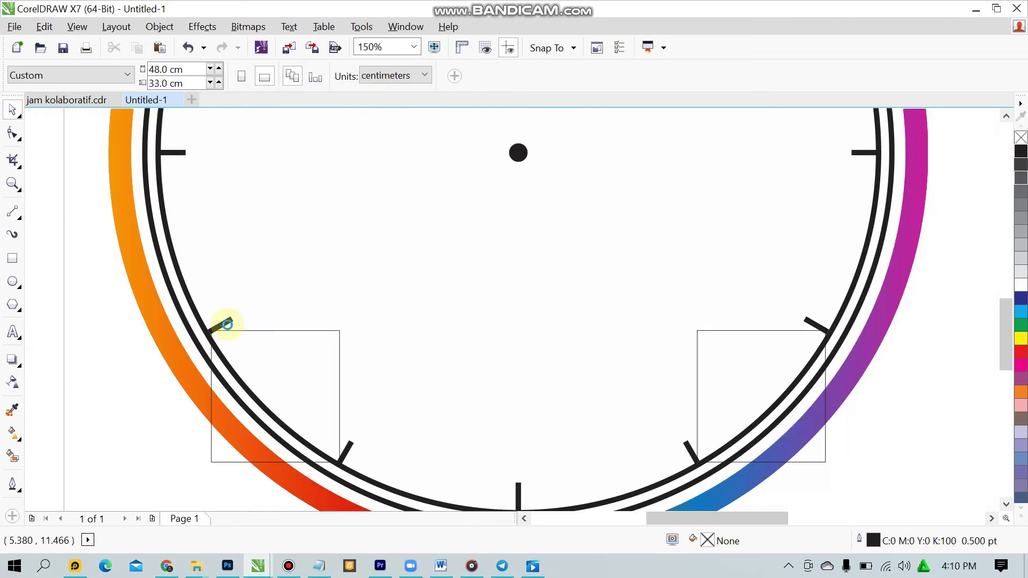
- Delete both guide rectangles from the lower half of the clock
{"action": "left_click", "coordinate": [244, 353]}
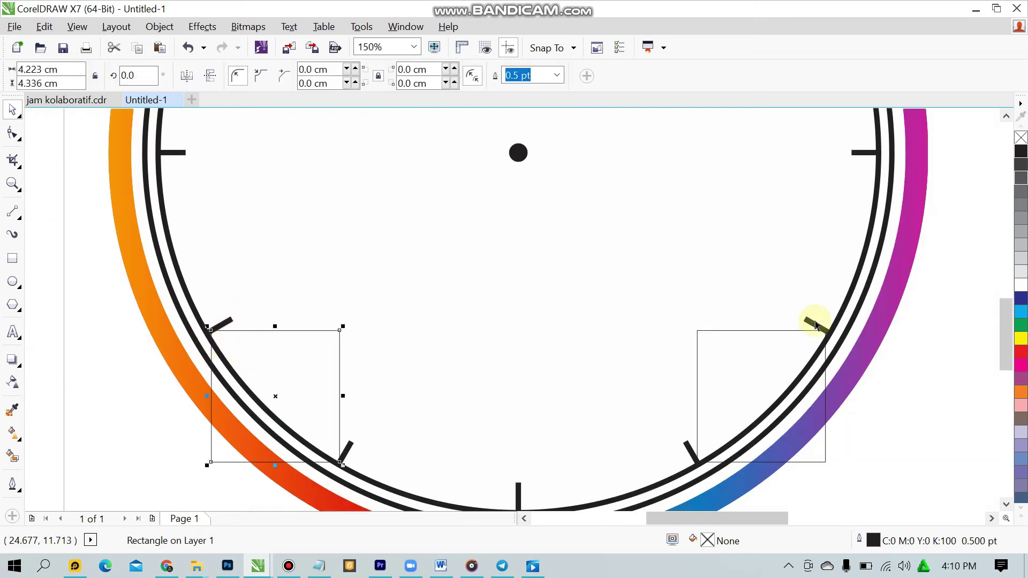
{"action": "left_click", "coordinate": [803, 359], "text": "shift"}
{"action": "key", "text": "Delete"}
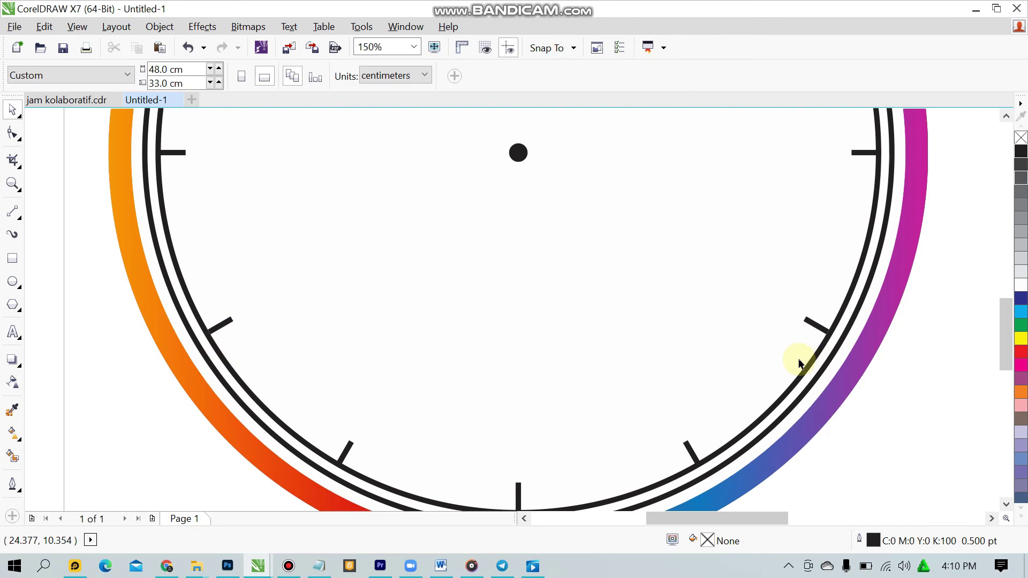
- Duplicate the 8 and 4 o'clock ticks together straight up to the 10 and 2 o'clock positions
{"action": "scroll", "coordinate": [584, 273], "scroll_direction": "down", "scroll_amount": 2}
{"action": "scroll", "coordinate": [584, 274], "scroll_direction": "up", "scroll_amount": 1}
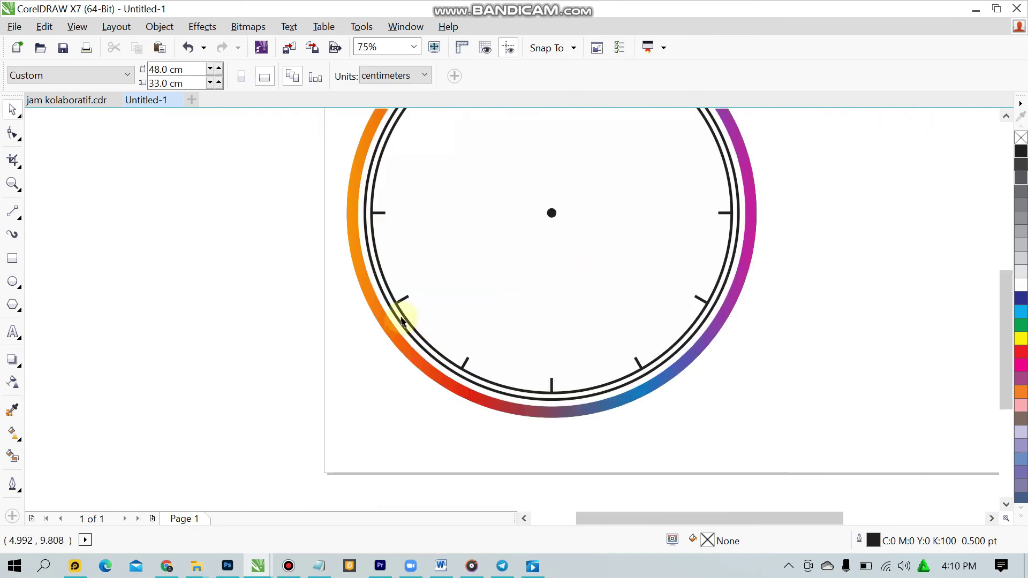
{"action": "left_click", "coordinate": [408, 300]}
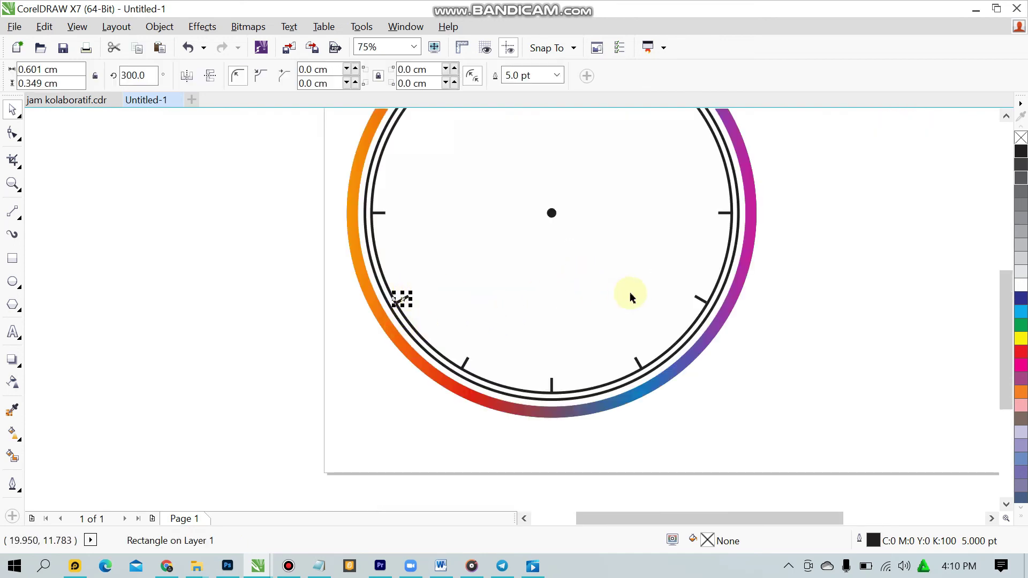
{"action": "left_click", "coordinate": [694, 300], "text": "shift"}
{"action": "scroll", "coordinate": [645, 222], "scroll_direction": "down", "scroll_amount": 1}
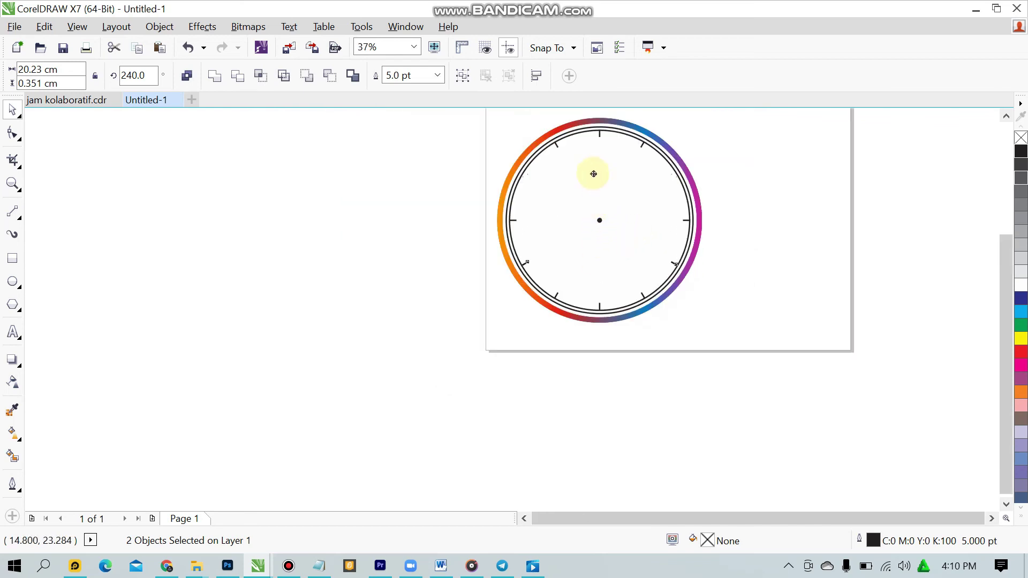
{"action": "scroll", "coordinate": [621, 158], "scroll_direction": "up", "scroll_amount": 1}
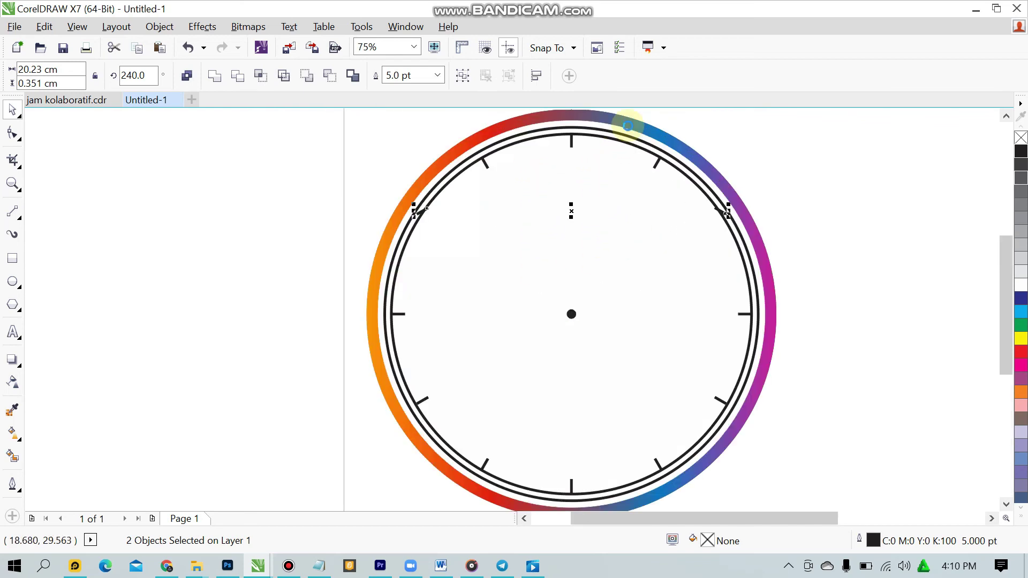
{"action": "scroll", "coordinate": [628, 125], "scroll_direction": "up", "scroll_amount": 1}
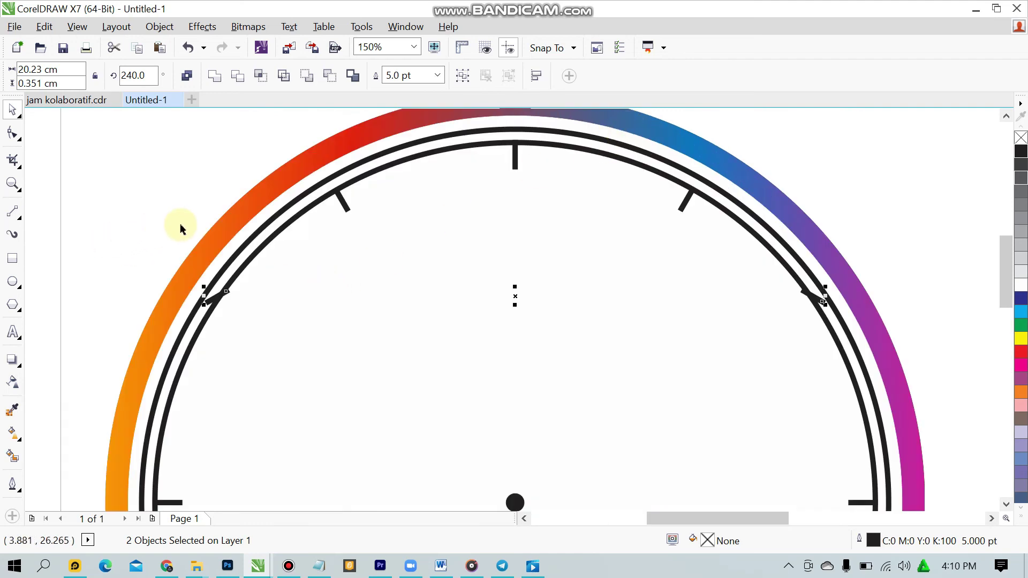
- Set the 10 o'clock tick's rotation angle to 240 degrees and move it slightly inward from the rings
{"action": "left_click", "coordinate": [153, 196]}
{"action": "left_click", "coordinate": [214, 294]}
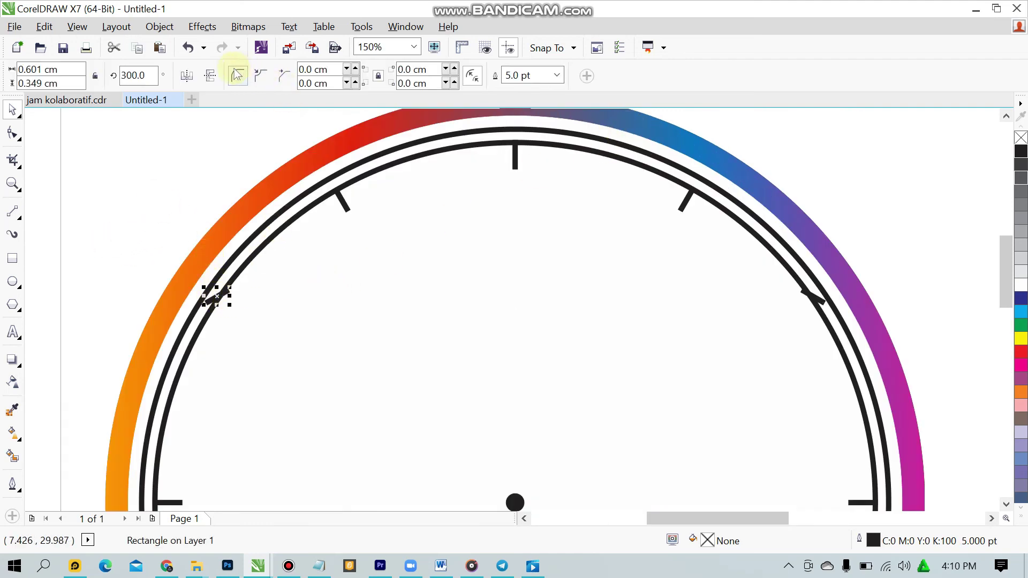
{"action": "left_click", "coordinate": [149, 75]}
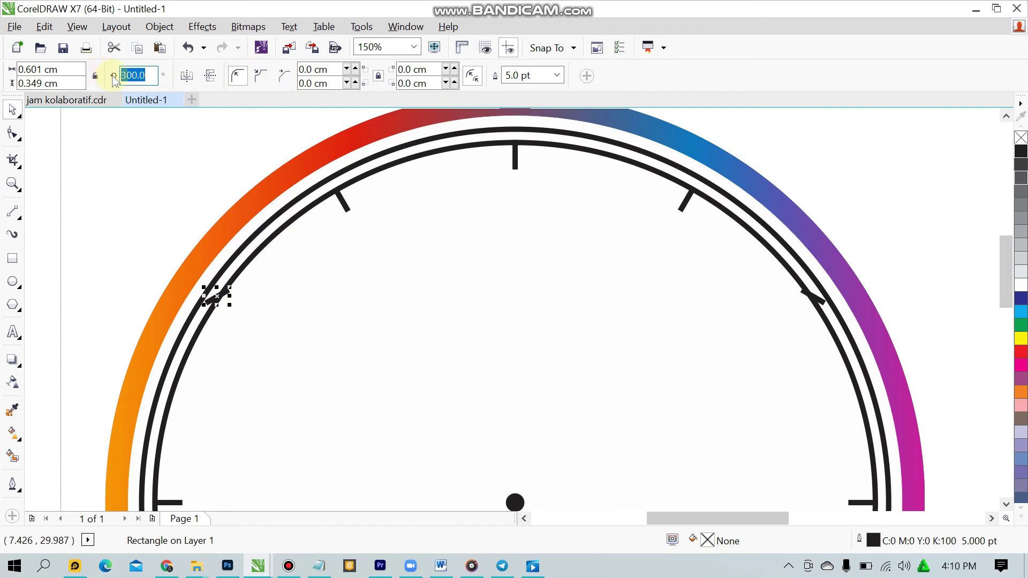
{"action": "type", "text": "240"}
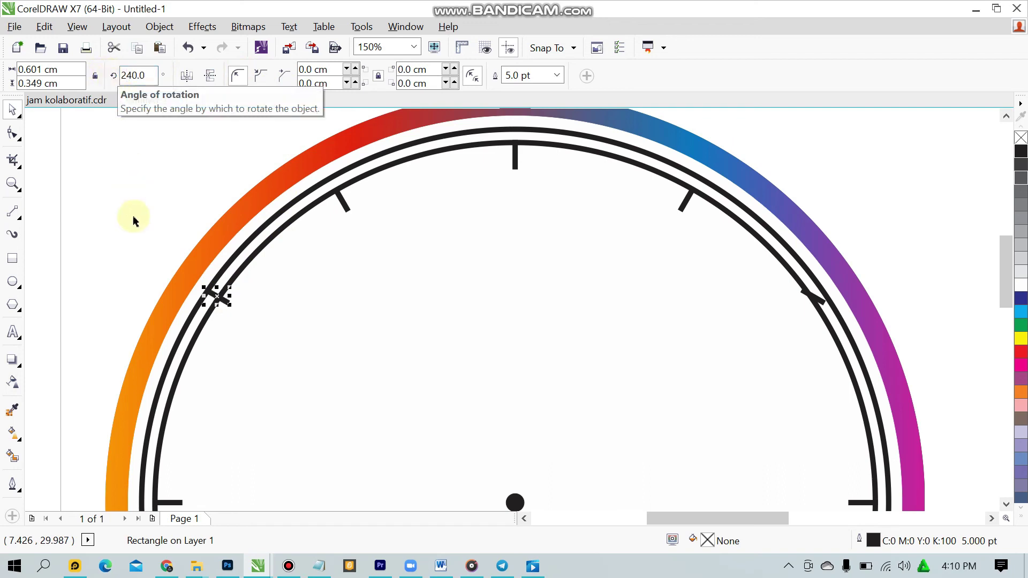
{"action": "left_click_drag", "start_coordinate": [214, 305], "coordinate": [241, 330]}
{"action": "key", "text": "Escape"}
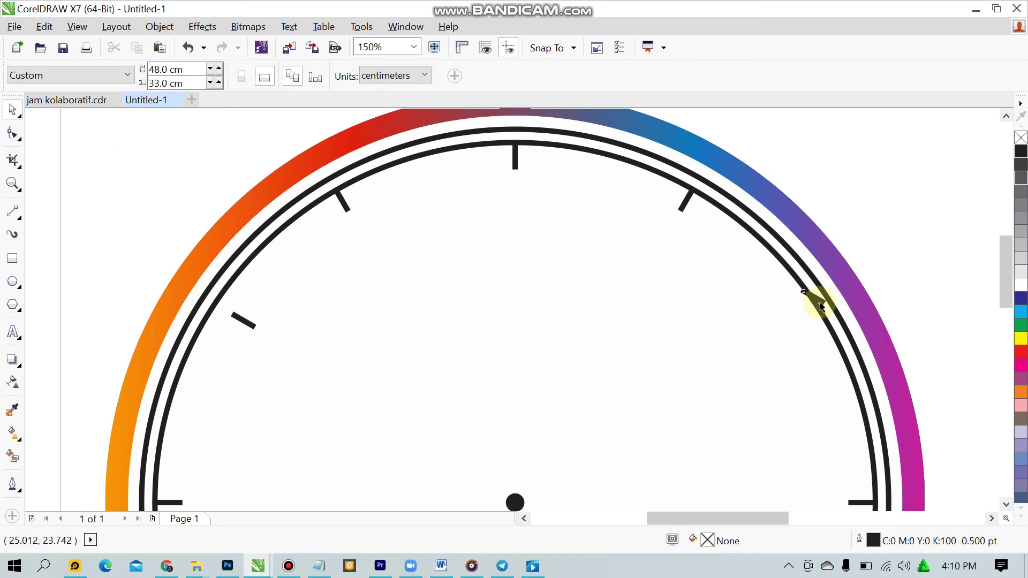
- Set the 2 o'clock tick's rotation angle to 300 degrees and move it slightly inward from the rings
{"action": "left_click", "coordinate": [821, 307]}
{"action": "double_click", "coordinate": [134, 76]}
{"action": "type", "text": "300"}
{"action": "key", "text": "Return"}
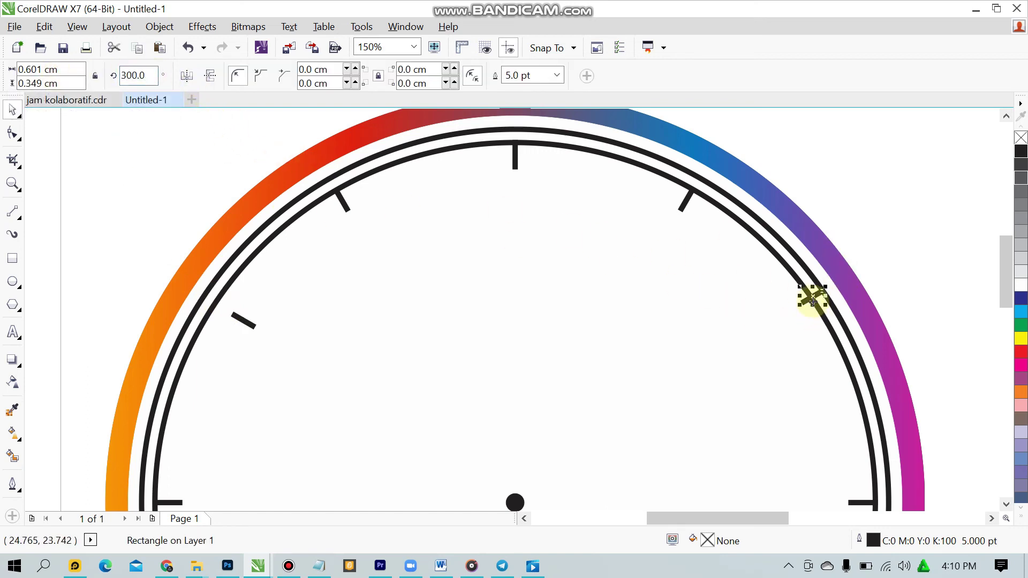
{"action": "left_click_drag", "start_coordinate": [806, 298], "coordinate": [784, 301]}
{"action": "left_click", "coordinate": [748, 321]}
- Try to paste the guide rectangle from the clipboard history
{"action": "scroll", "coordinate": [744, 337], "scroll_direction": "down", "scroll_amount": 5}
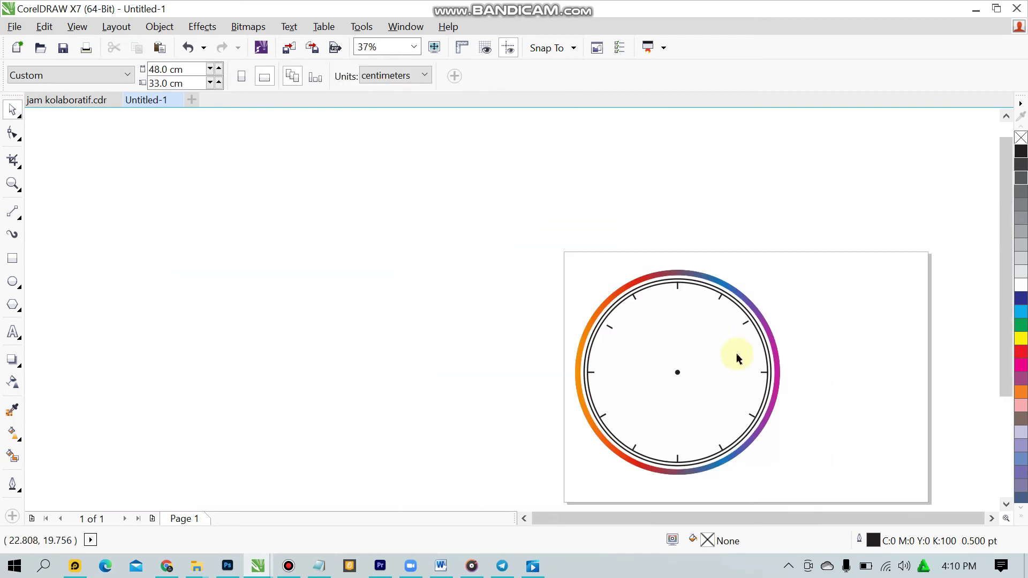
{"action": "key", "text": "super+v"}
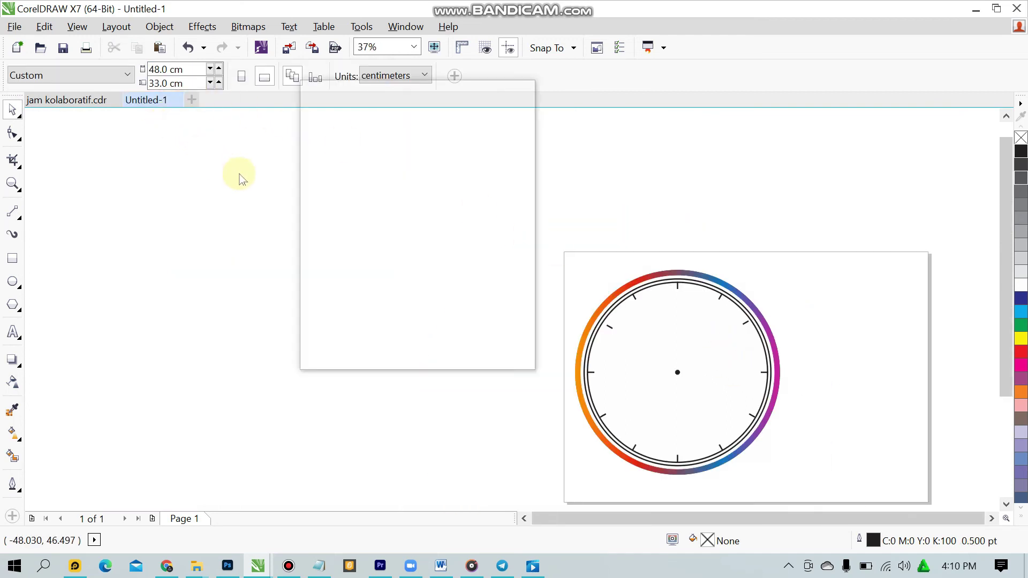
{"action": "left_click", "coordinate": [373, 218]}
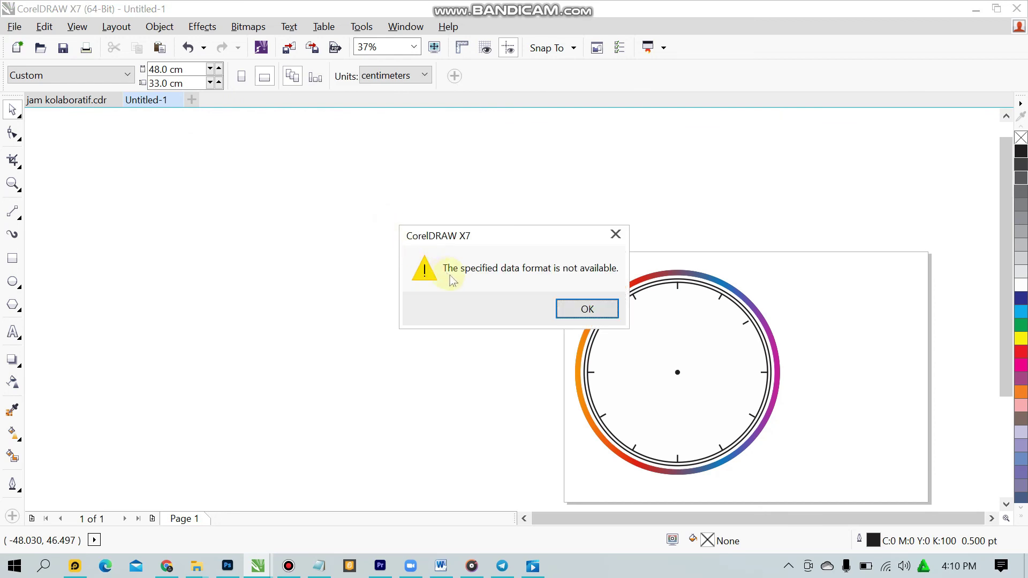
{"action": "left_click", "coordinate": [585, 306]}
- Copy the guide rectangle between the 4 and 5 o'clock ticks in jam kolaboratif.cdr and paste it into Untitled-1
{"action": "left_click", "coordinate": [30, 103]}
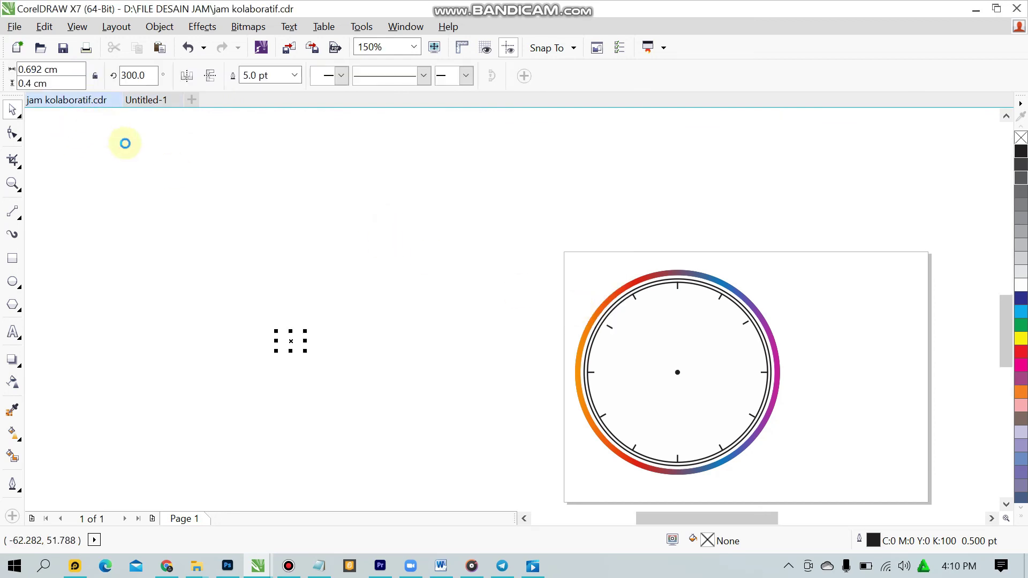
{"action": "left_click", "coordinate": [802, 400]}
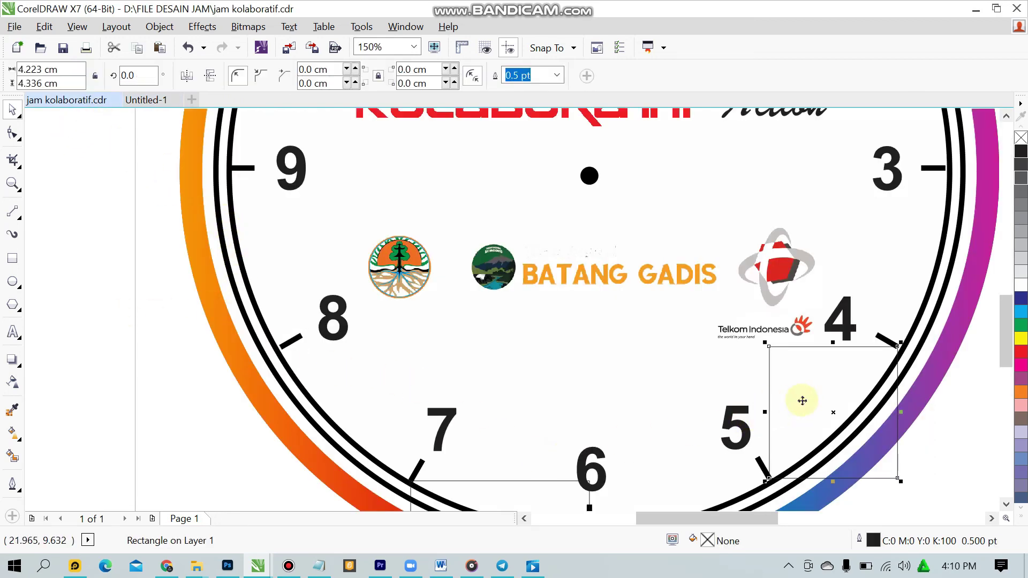
{"action": "left_click", "coordinate": [142, 100]}
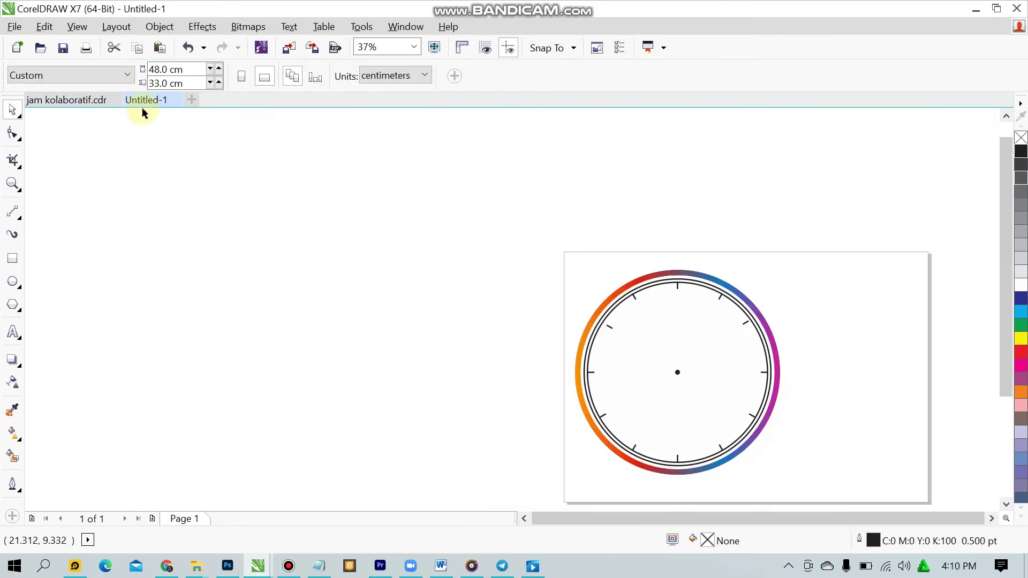
{"action": "key", "text": "ctrl+v"}
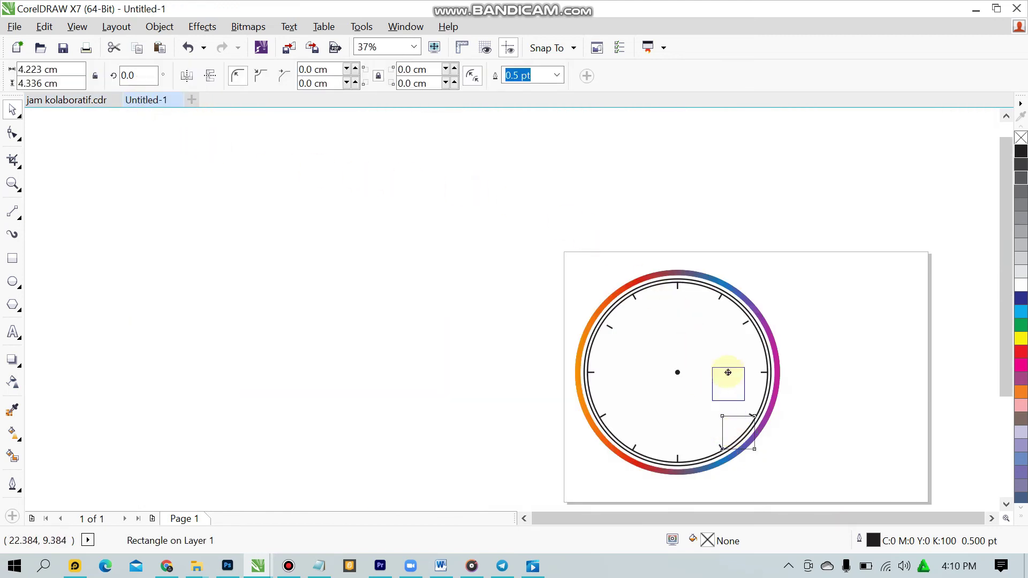
- Move the pasted guide rectangle up so its upper-left corner meets the outer end of the 1 o'clock tick
{"action": "left_click_drag", "start_coordinate": [721, 315], "coordinate": [718, 300]}
{"action": "scroll", "coordinate": [716, 300], "scroll_direction": "up", "scroll_amount": 5}
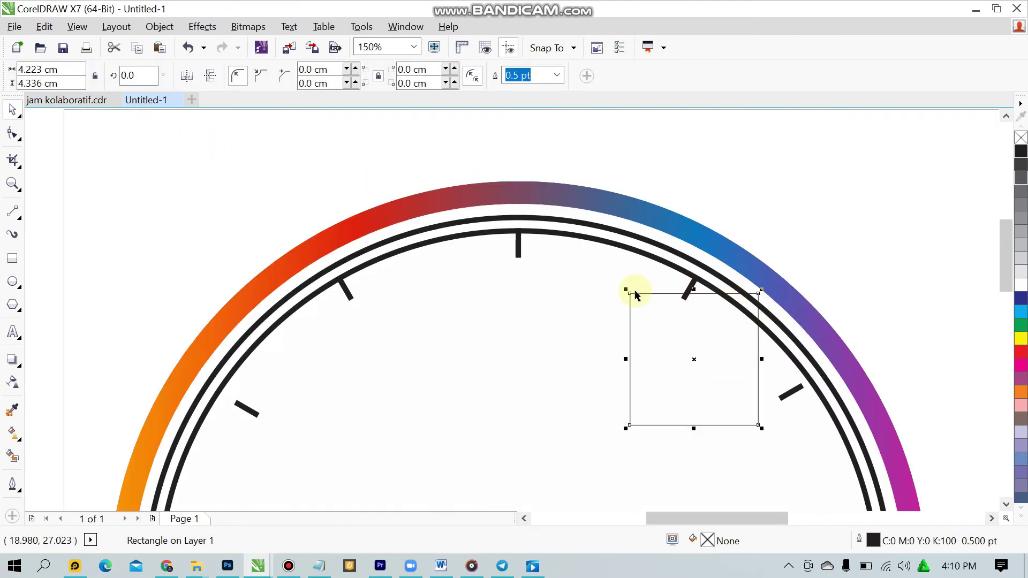
{"action": "left_click_drag", "start_coordinate": [630, 294], "coordinate": [695, 279]}
{"action": "left_click", "coordinate": [881, 264]}
- Reposition the 2 o'clock tick so its outer end meets the guide rectangle's lower-right corner
{"action": "left_click", "coordinate": [795, 392]}
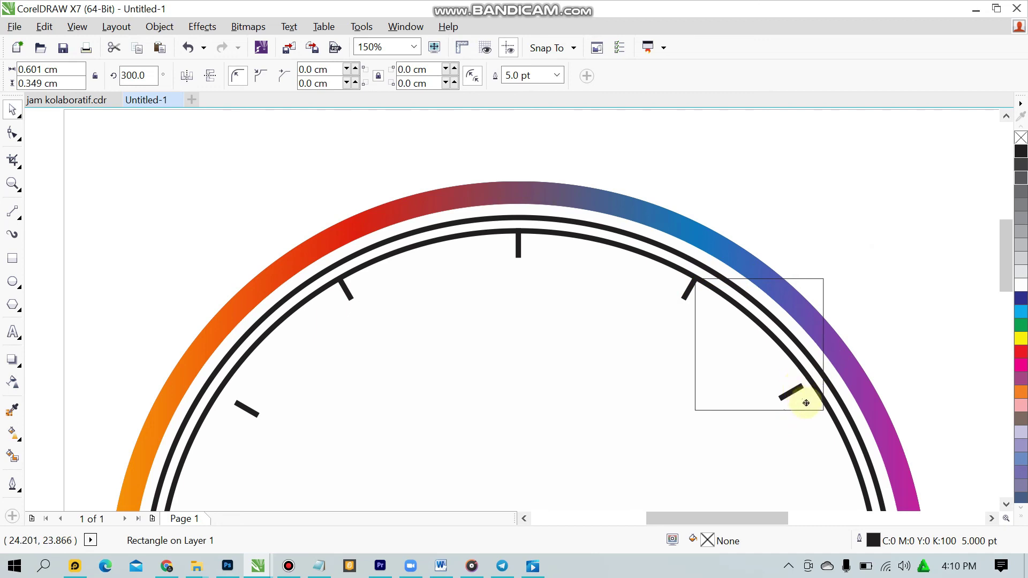
{"action": "left_click_drag", "start_coordinate": [818, 427], "coordinate": [817, 427]}
{"action": "scroll", "coordinate": [819, 428], "scroll_direction": "up", "scroll_amount": 3}
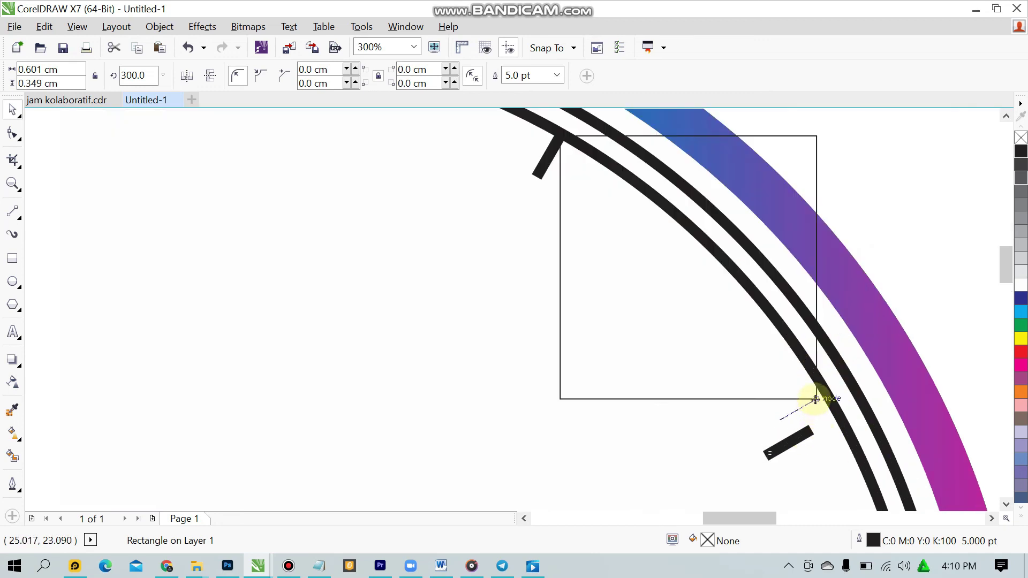
{"action": "left_click_drag", "start_coordinate": [815, 399], "coordinate": [809, 396]}
{"action": "left_click", "coordinate": [919, 255]}
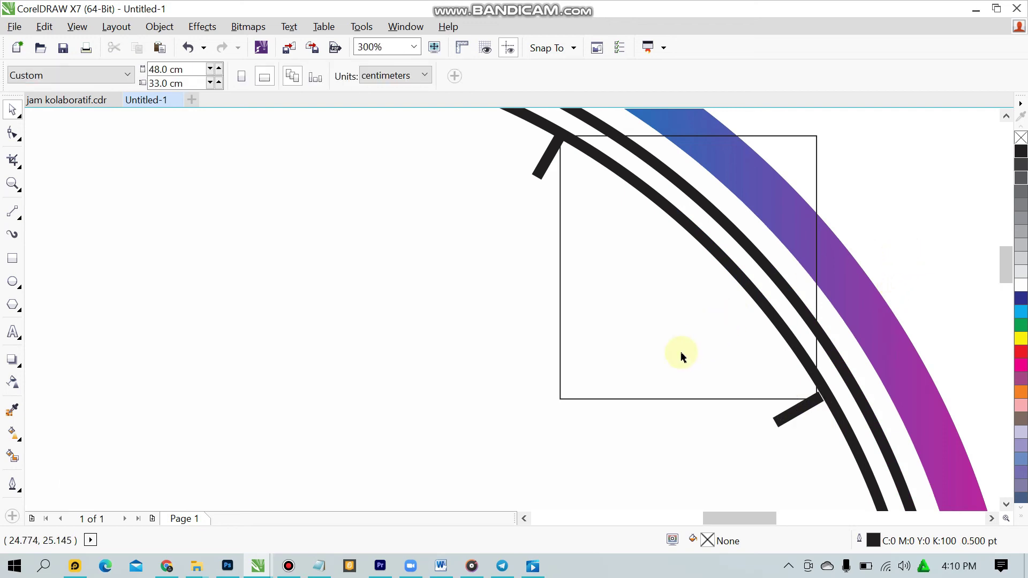
- Duplicate the guide rectangle to the opposite side, placing its upper-right corner at the 11 o'clock tick's outer end
{"action": "scroll", "coordinate": [621, 373], "scroll_direction": "down", "scroll_amount": 6}
{"action": "scroll", "coordinate": [386, 378], "scroll_direction": "up", "scroll_amount": 3}
{"action": "left_click", "coordinate": [828, 289]}
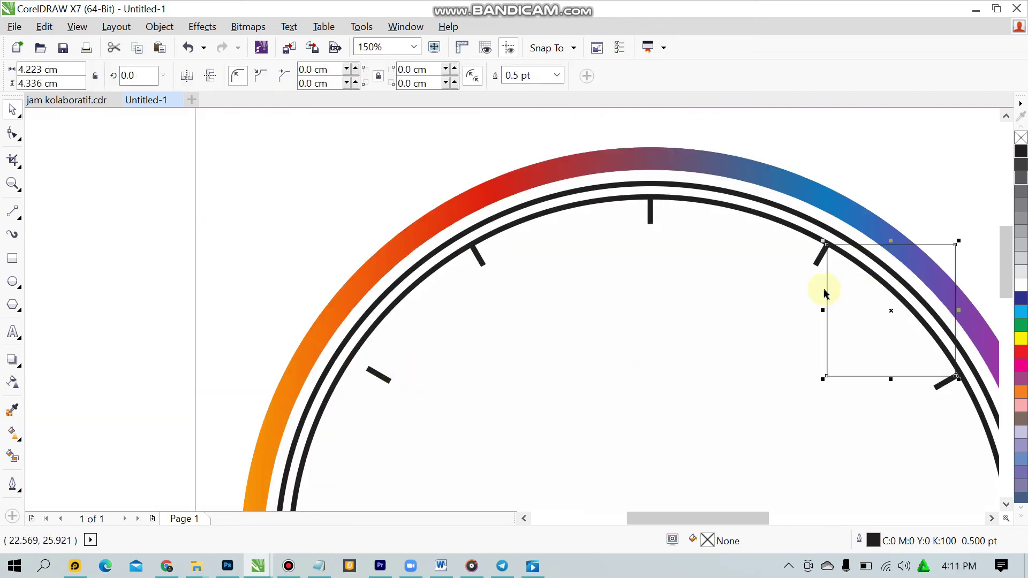
{"action": "left_click_drag", "start_coordinate": [890, 310], "coordinate": [421, 306]}
{"action": "left_click_drag", "start_coordinate": [487, 247], "coordinate": [473, 246]}
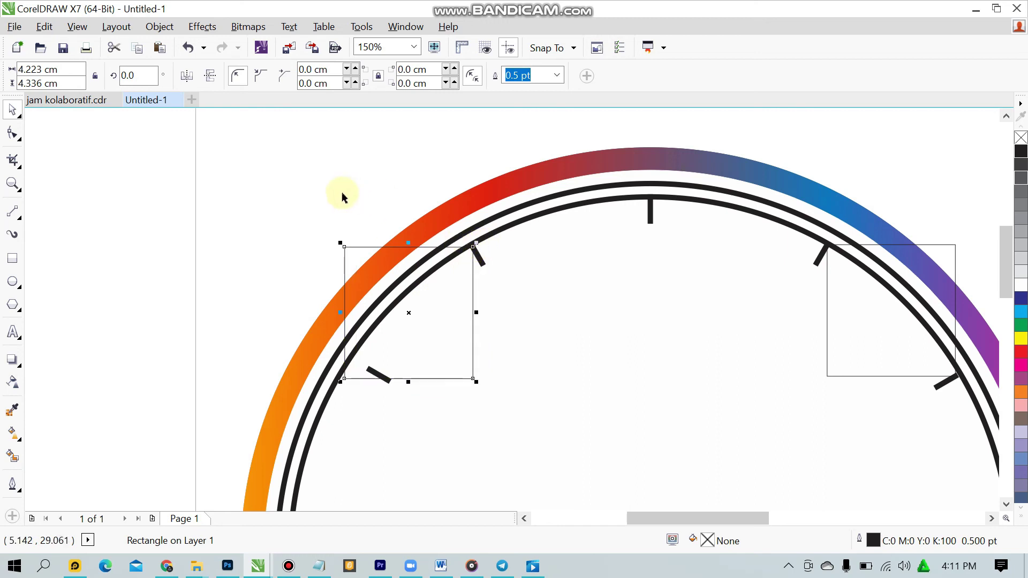
{"action": "left_click", "coordinate": [343, 196]}
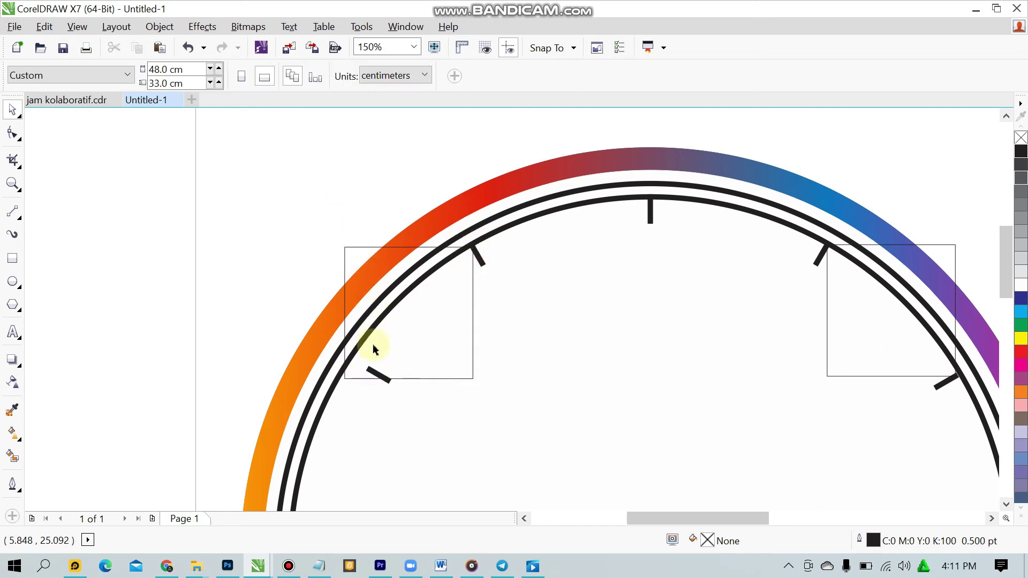
- Reposition the 10 o'clock tick so its outer end meets the duplicated guide rectangle's lower-left corner
{"action": "left_click", "coordinate": [378, 374]}
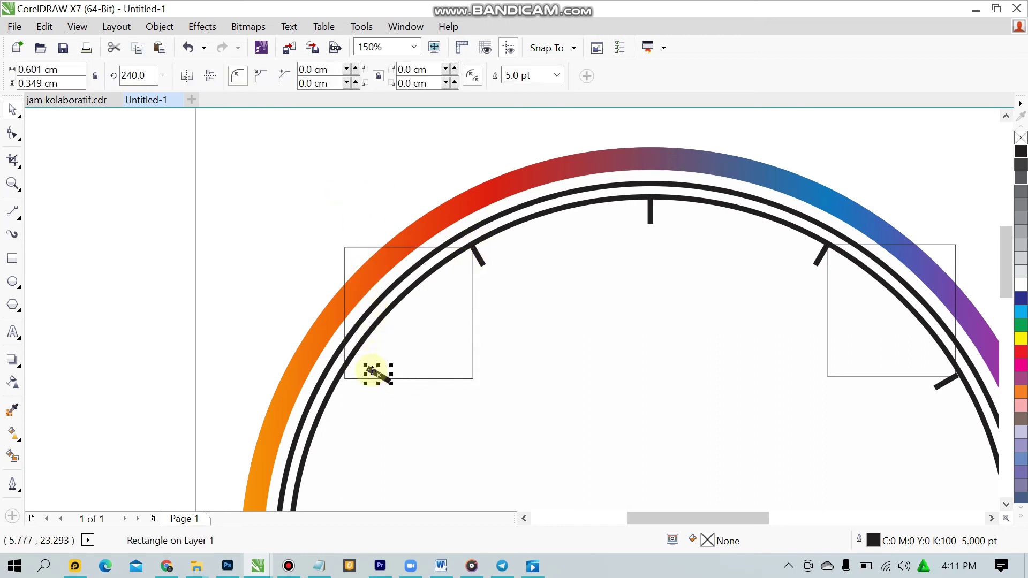
{"action": "scroll", "coordinate": [369, 370], "scroll_direction": "up", "scroll_amount": 3}
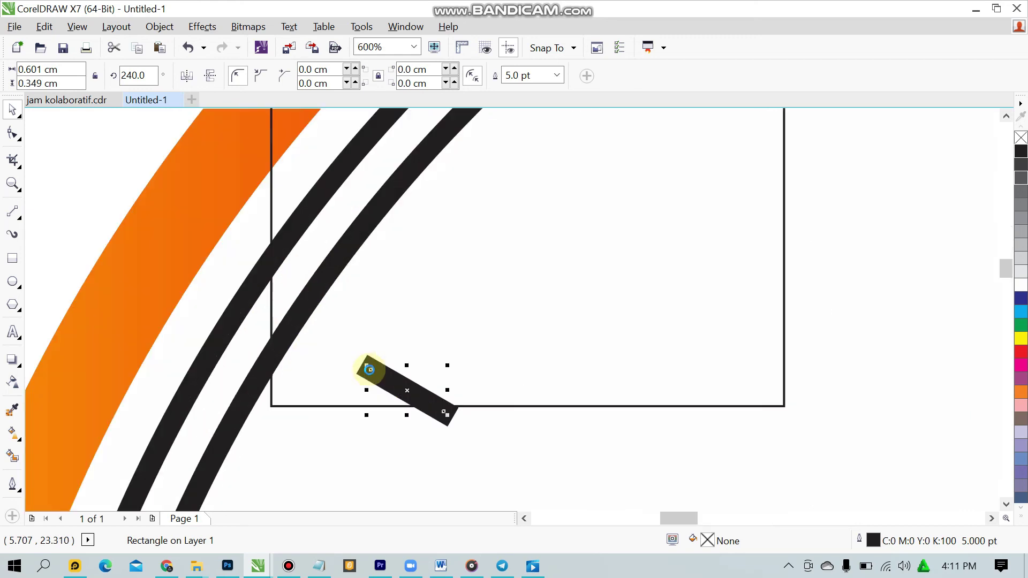
{"action": "left_click_drag", "start_coordinate": [370, 371], "coordinate": [270, 407]}
{"action": "scroll", "coordinate": [268, 332], "scroll_direction": "down", "scroll_amount": 2}
{"action": "left_click", "coordinate": [177, 257]}
- Delete both guide rectangles from the upper half of the clock
{"action": "scroll", "coordinate": [501, 318], "scroll_direction": "down", "scroll_amount": 4}
{"action": "left_click", "coordinate": [503, 316]}
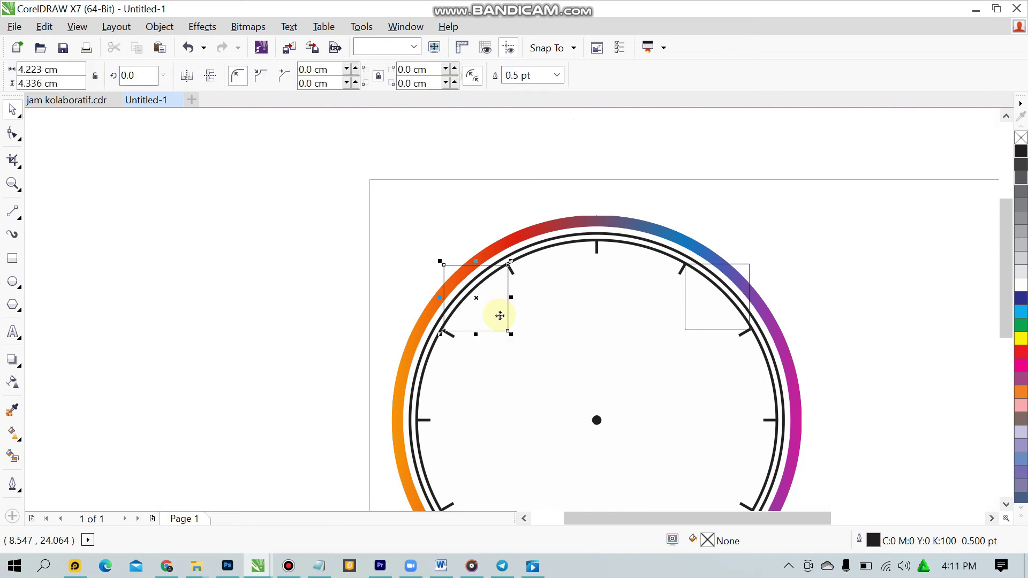
{"action": "left_click", "coordinate": [699, 297]}
{"action": "key", "text": "shift+F12"}
{"action": "left_click", "coordinate": [626, 446]}
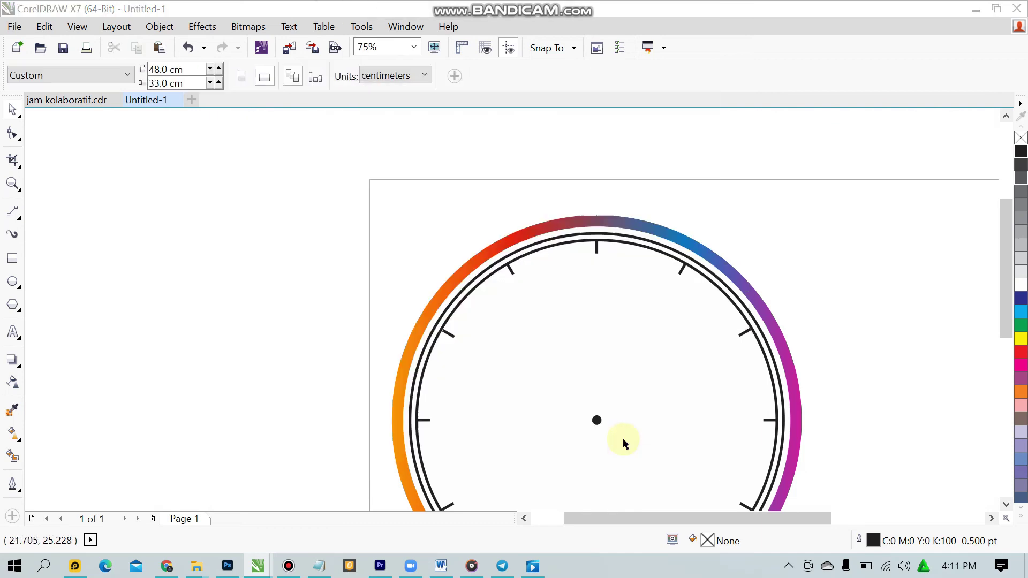
{"action": "scroll", "coordinate": [353, 377], "scroll_direction": "down", "scroll_amount": 2}
{"action": "scroll", "coordinate": [354, 372], "scroll_direction": "up", "scroll_amount": 2}
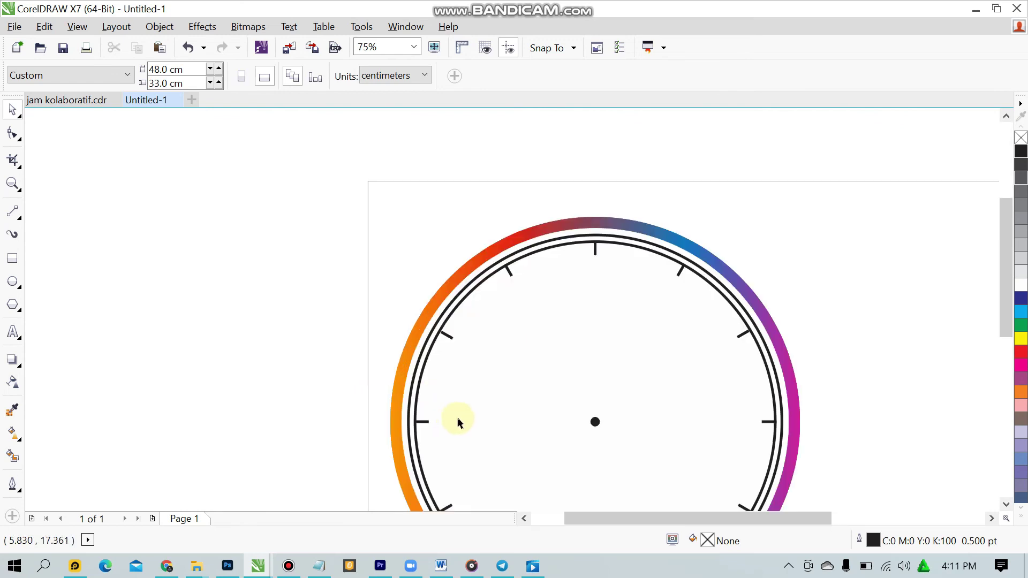
{"action": "scroll", "coordinate": [573, 471], "scroll_direction": "down", "scroll_amount": 2}
{"action": "scroll", "coordinate": [589, 494], "scroll_direction": "down", "scroll_amount": 2}
{"action": "scroll", "coordinate": [591, 495], "scroll_direction": "up", "scroll_amount": 2}
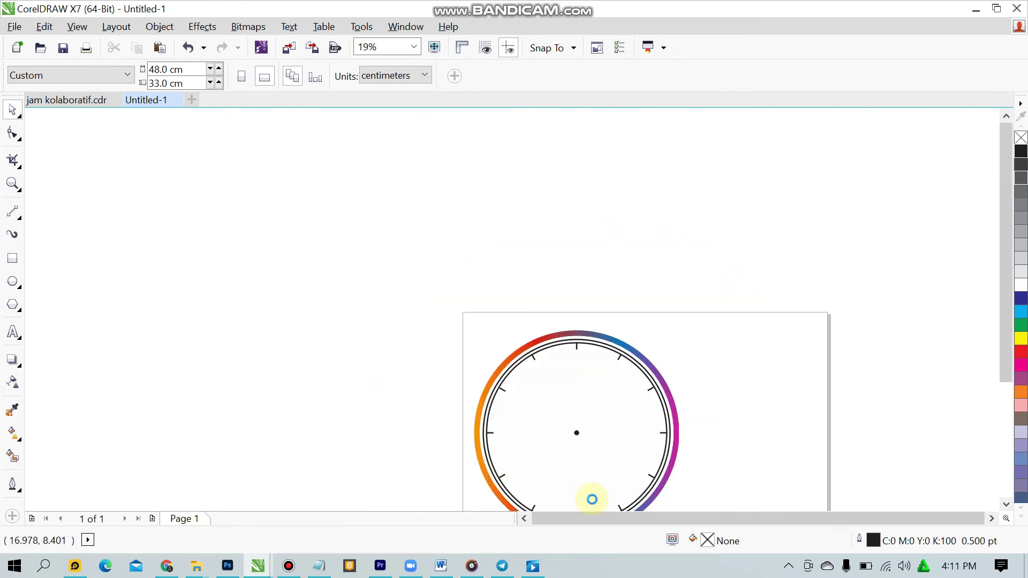
- Delete the two leftover guide rectangles from the lower half of the clock in jam kolaboratif.cdr
{"action": "scroll", "coordinate": [623, 436], "scroll_direction": "up", "scroll_amount": 2}
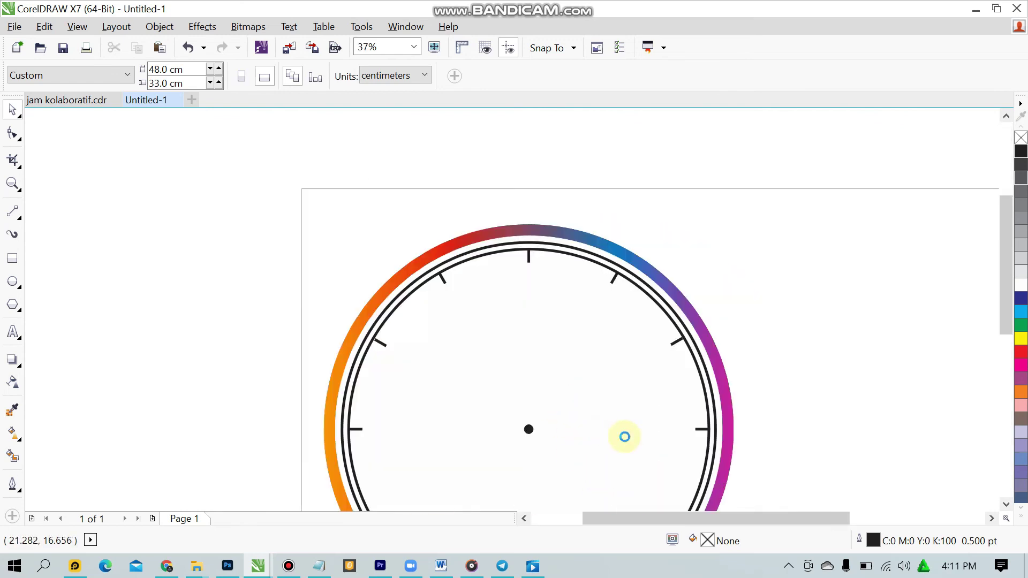
{"action": "left_click", "coordinate": [84, 106]}
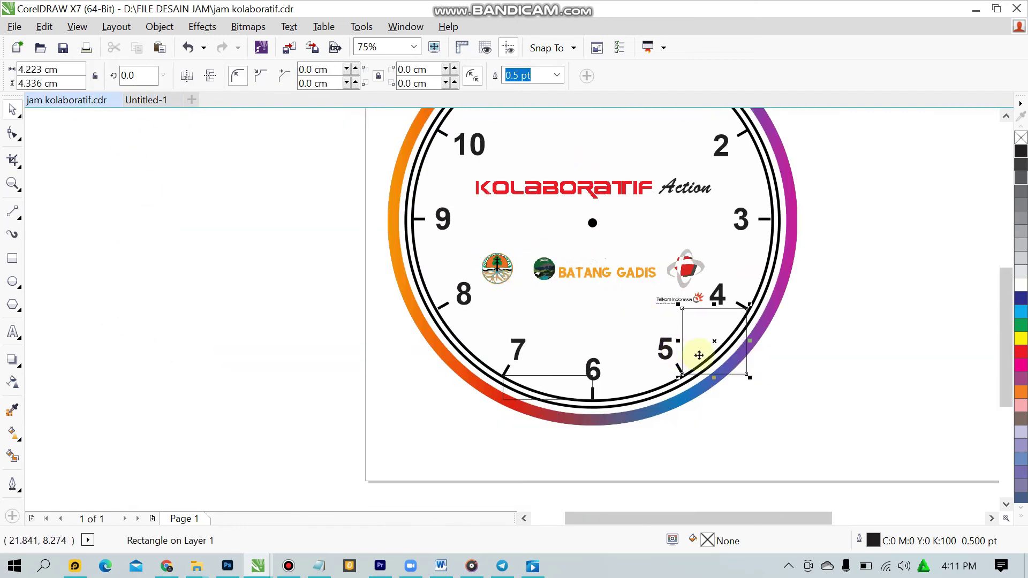
{"action": "left_click", "coordinate": [542, 377], "text": "shift"}
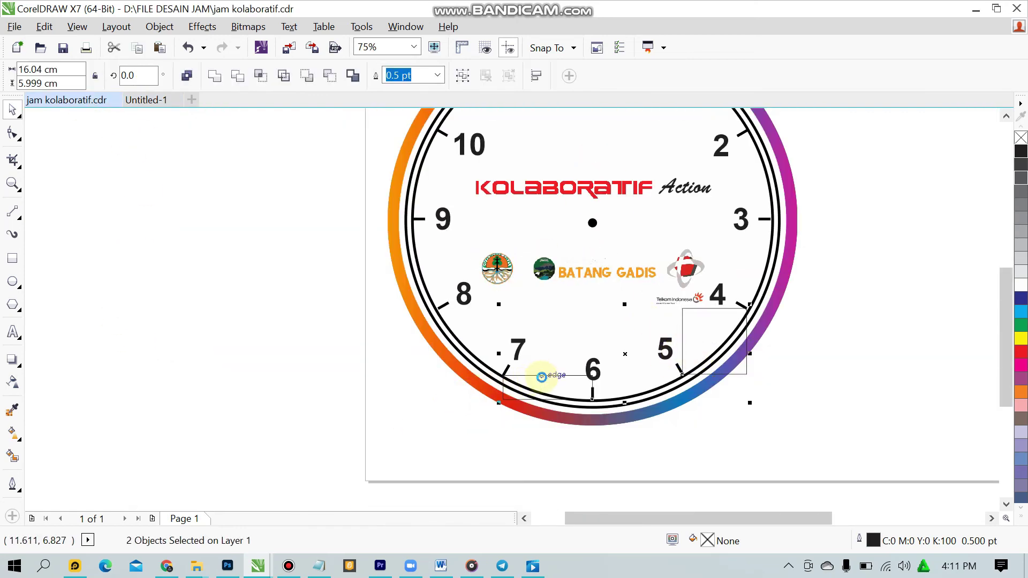
{"action": "key", "text": "Delete"}
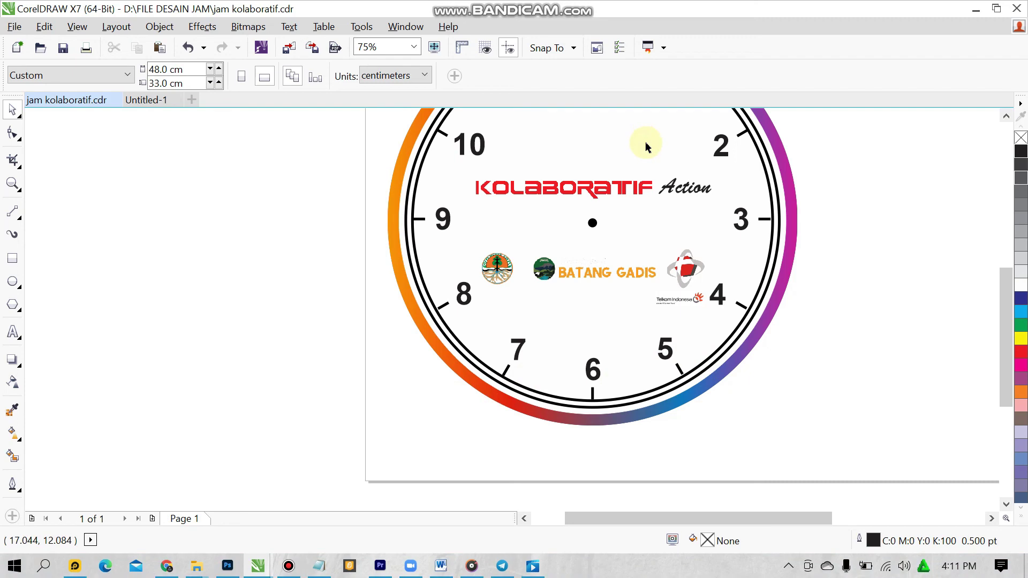
- Examine the font, size and bold setting of the 12 numeral in jam kolaboratif.cdr
{"action": "scroll", "coordinate": [638, 138], "scroll_direction": "down", "scroll_amount": 5}
{"action": "scroll", "coordinate": [650, 140], "scroll_direction": "up", "scroll_amount": 5}
{"action": "scroll", "coordinate": [678, 176], "scroll_direction": "up", "scroll_amount": 3}
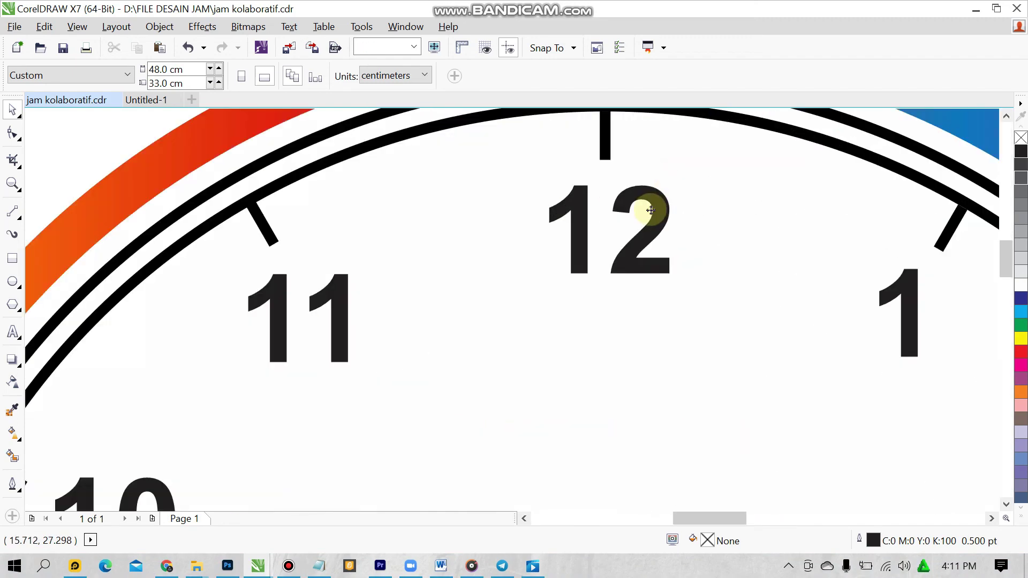
{"action": "left_click", "coordinate": [649, 205]}
{"action": "left_click", "coordinate": [649, 206]}
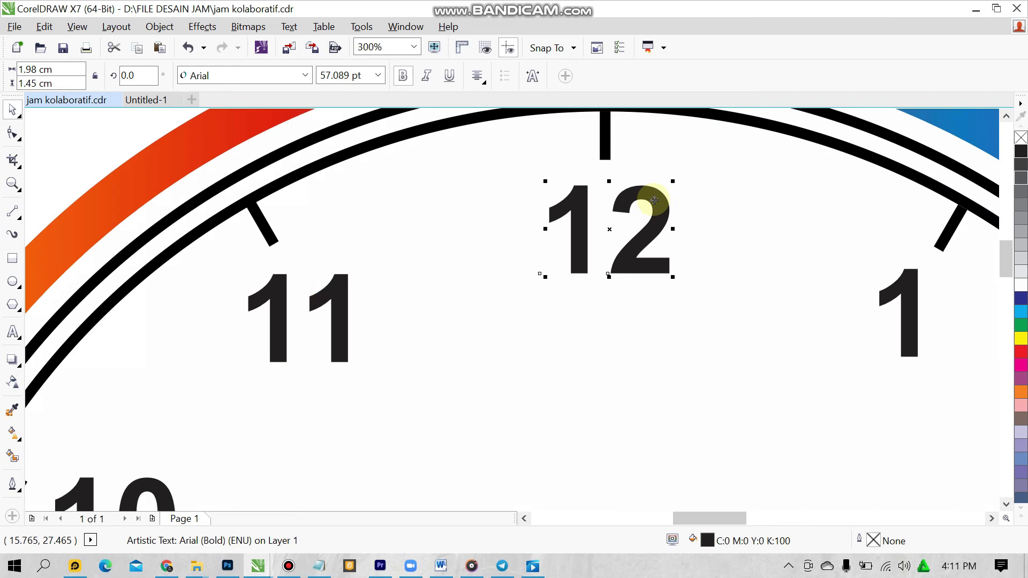
{"action": "left_click", "coordinate": [342, 76]}
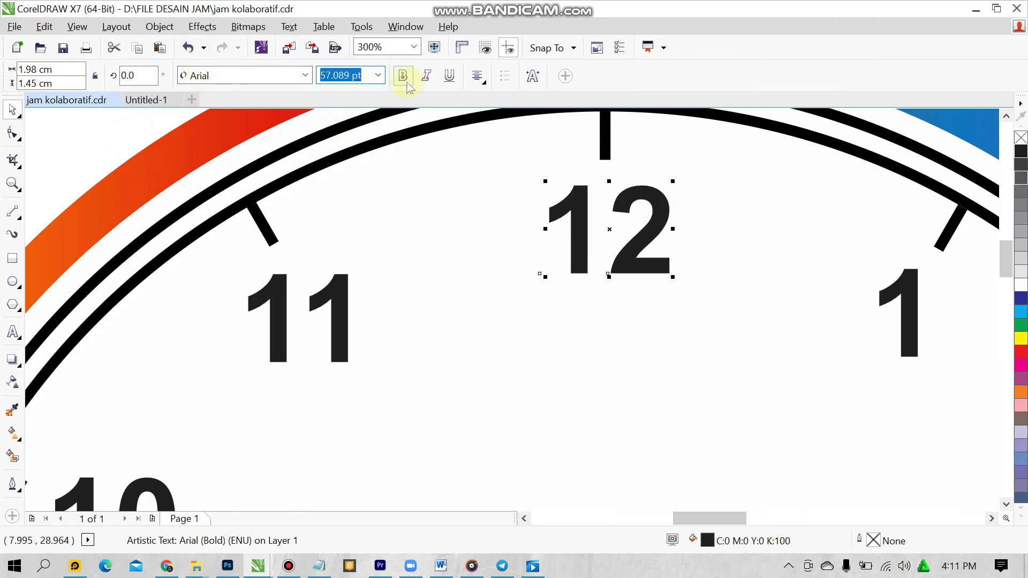
{"action": "left_click", "coordinate": [140, 124]}
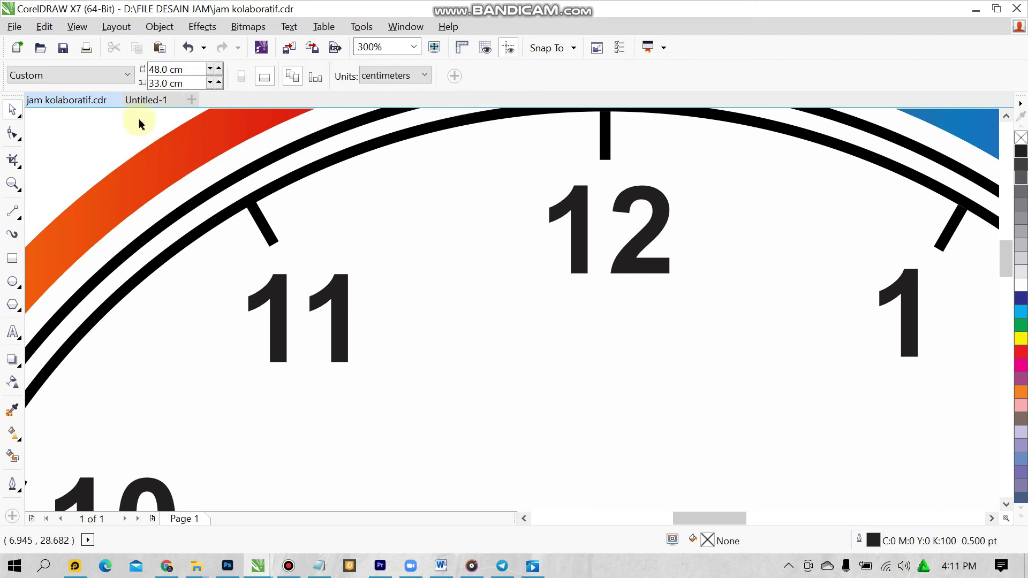
- Add the text "12" near the 12 o'clock tick in Untitled-1, using bold Arial at 57.089 pt
{"action": "left_click", "coordinate": [147, 101]}
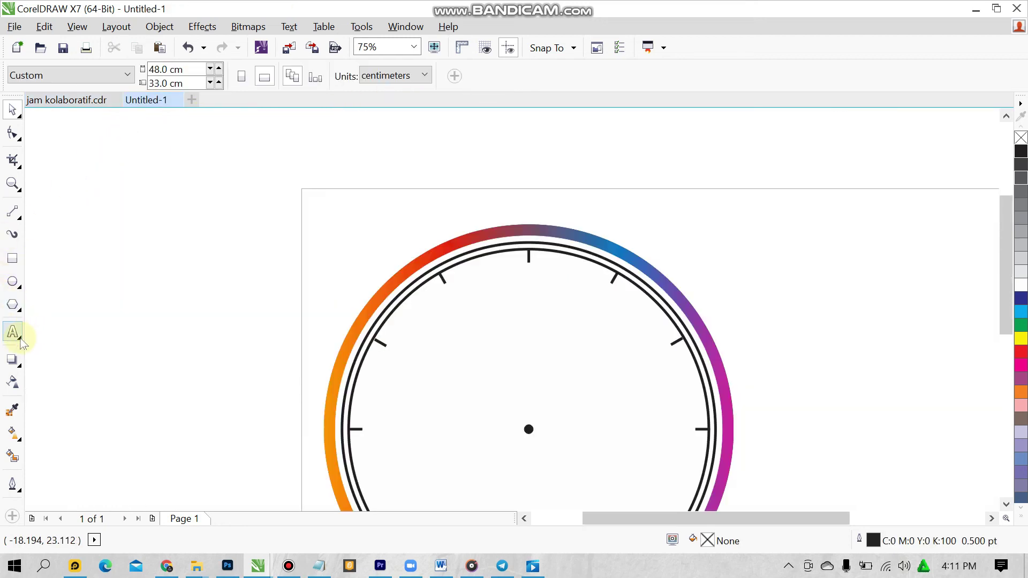
{"action": "left_click", "coordinate": [13, 333]}
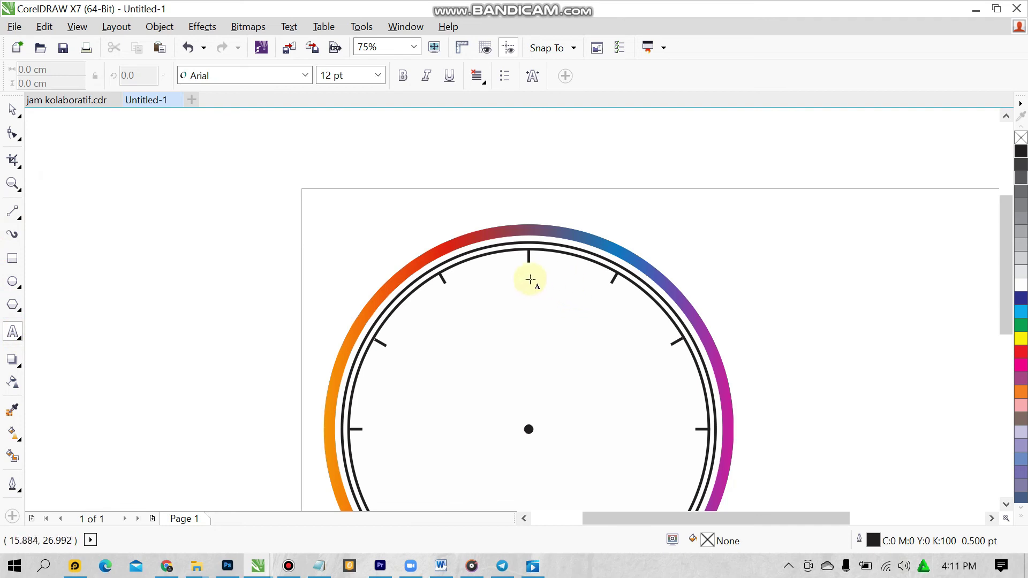
{"action": "left_click", "coordinate": [517, 223]}
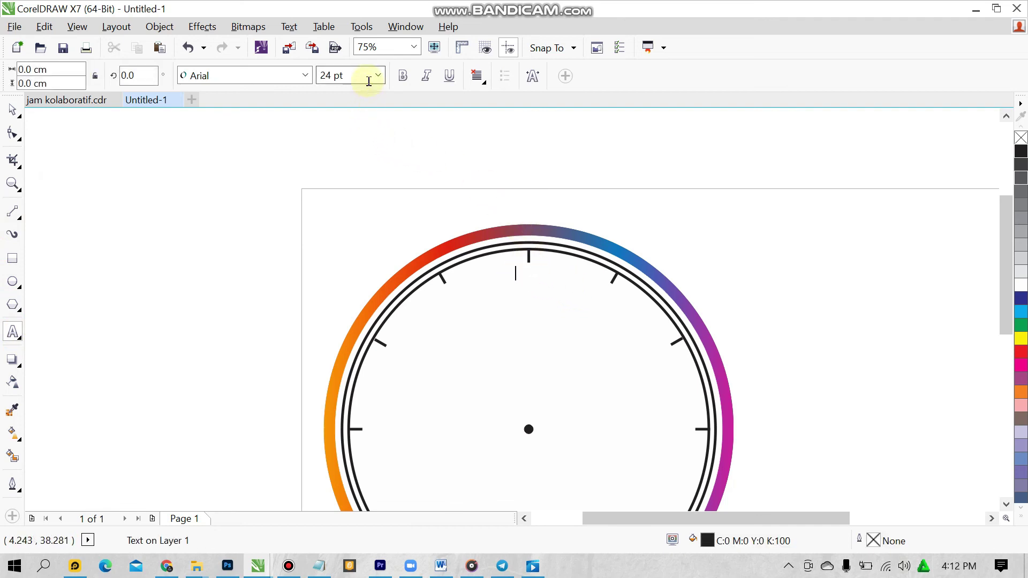
{"action": "type", "text": "57.089"}
{"action": "key", "text": "Return"}
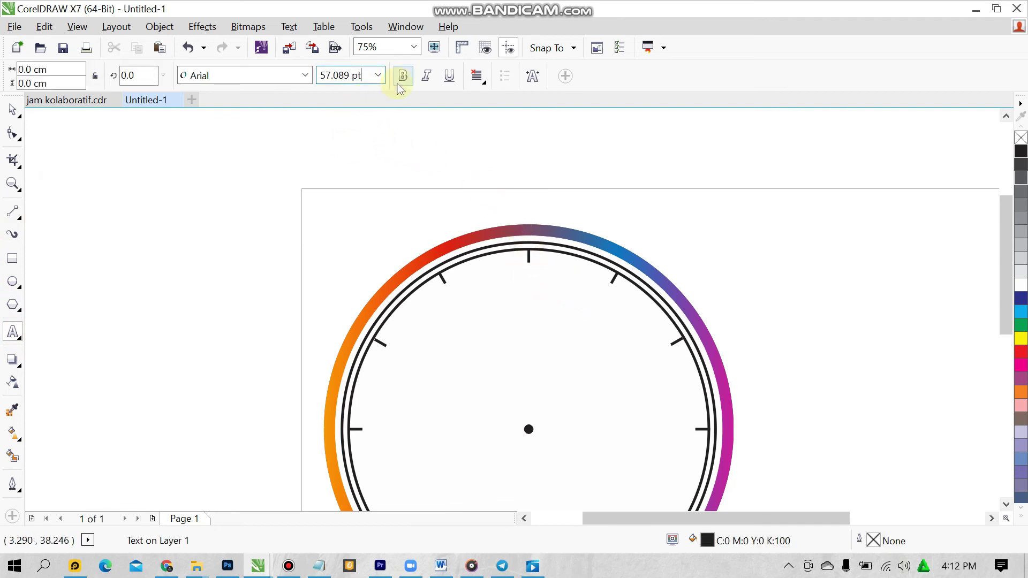
{"action": "left_click", "coordinate": [402, 78]}
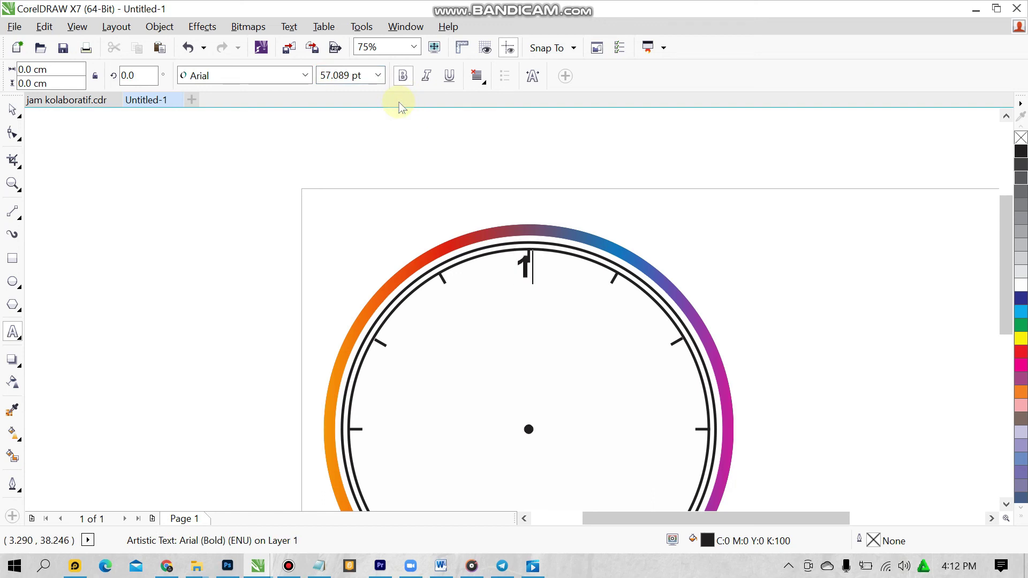
{"action": "left_click", "coordinate": [12, 110]}
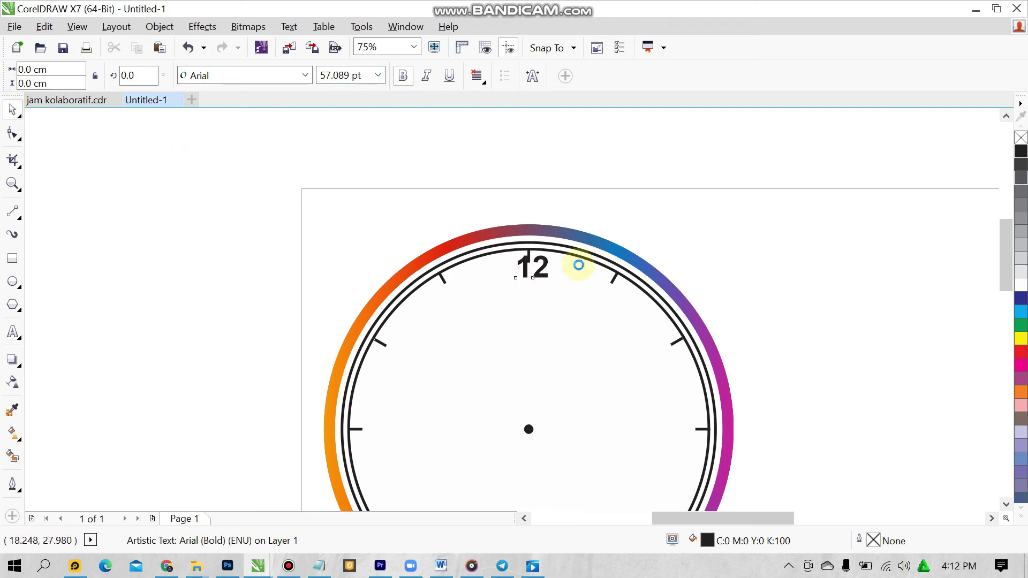
- Move the 12 numeral just beneath the 12 o'clock tick and centre it horizontally on that tick
{"action": "scroll", "coordinate": [573, 268], "scroll_direction": "up", "scroll_amount": 2}
{"action": "left_click_drag", "start_coordinate": [488, 267], "coordinate": [479, 292]}
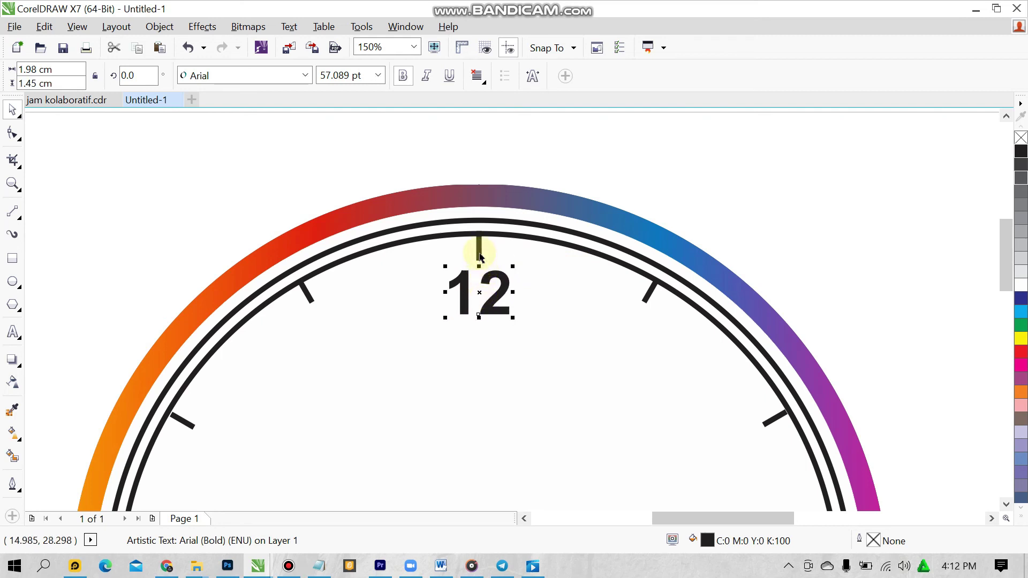
{"action": "left_click", "coordinate": [480, 256], "text": "shift"}
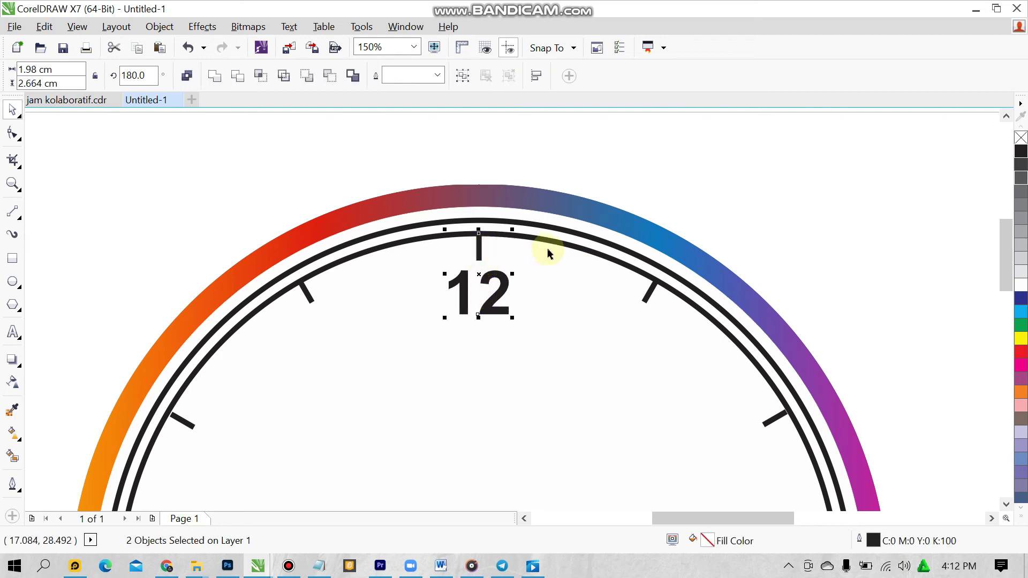
{"action": "left_click", "coordinate": [666, 207]}
{"action": "left_click", "coordinate": [503, 278]}
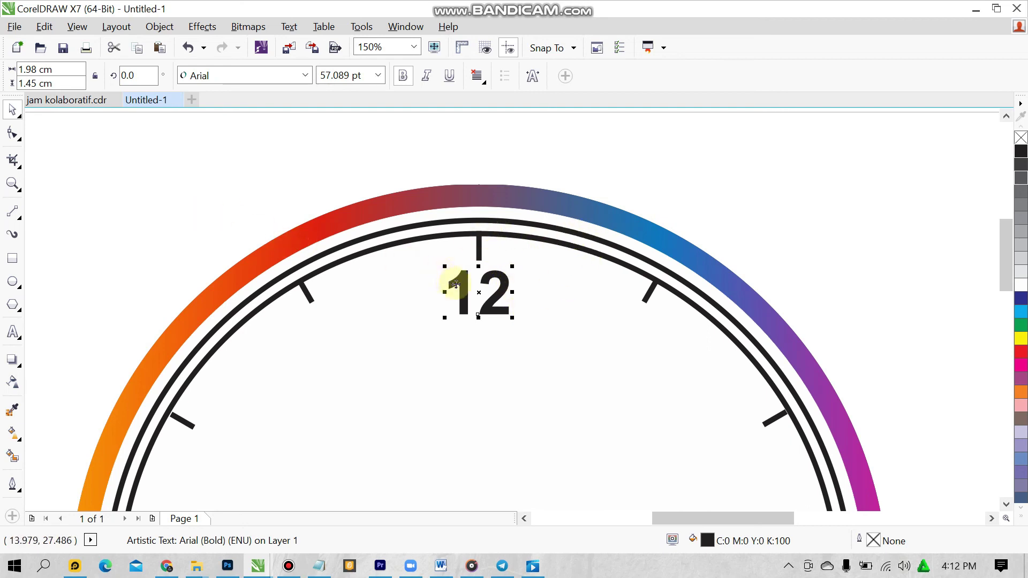
{"action": "left_click", "coordinate": [482, 296]}
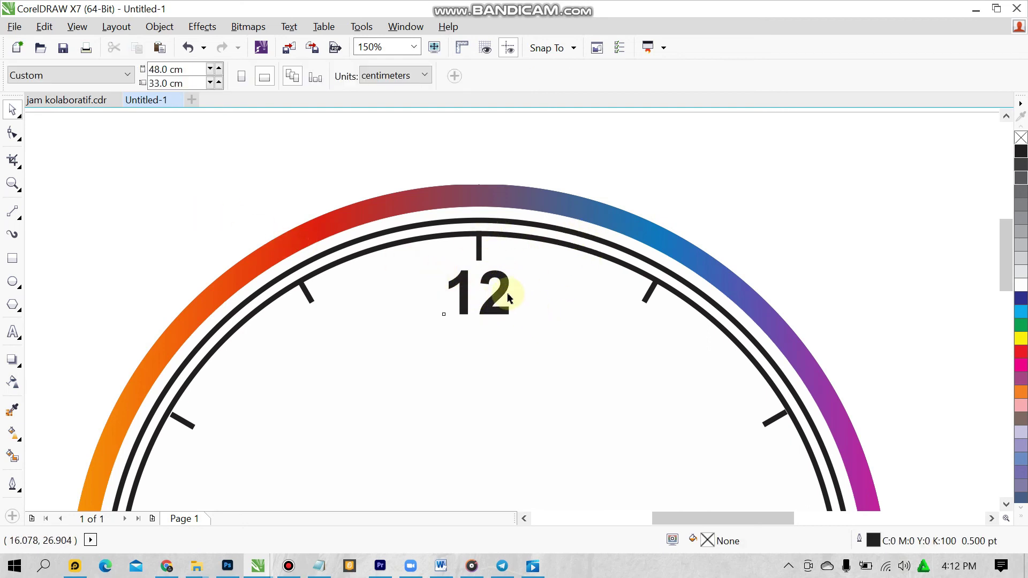
- Duplicate the 12 numeral toward the 1 o'clock tick and change the copy's text to 1
{"action": "left_click", "coordinate": [480, 298]}
{"action": "left_click_drag", "start_coordinate": [478, 294], "coordinate": [613, 337]}
{"action": "right_click", "coordinate": [614, 337]}
{"action": "left_click", "coordinate": [622, 329]}
{"action": "left_click", "coordinate": [625, 328]}
{"action": "left_click", "coordinate": [626, 322]}
{"action": "double_click", "coordinate": [631, 317]}
{"action": "key", "text": "BackSpace"}
{"action": "key", "text": "BackSpace"}
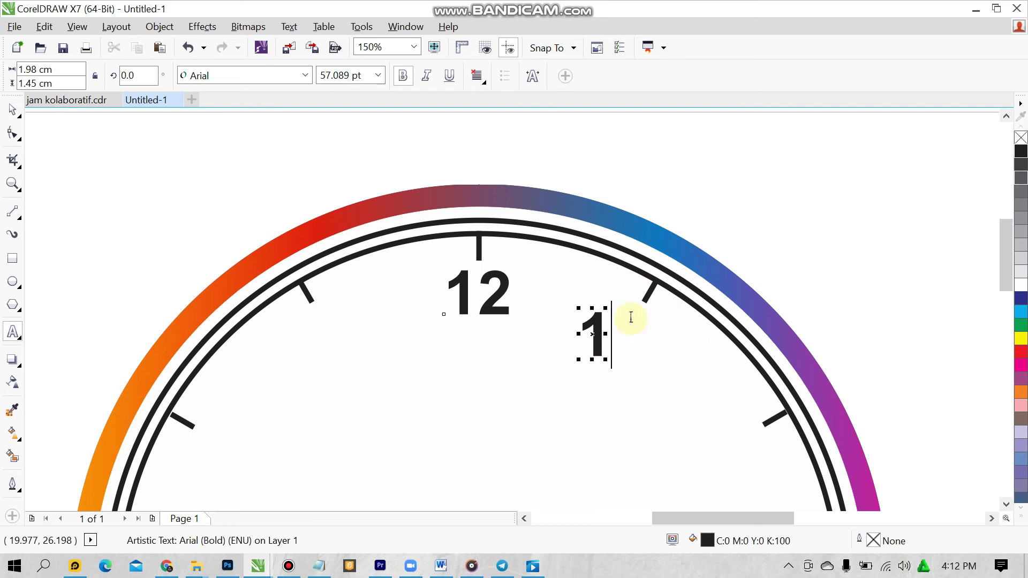
{"action": "type", "text": "1"}
{"action": "left_click", "coordinate": [12, 110]}
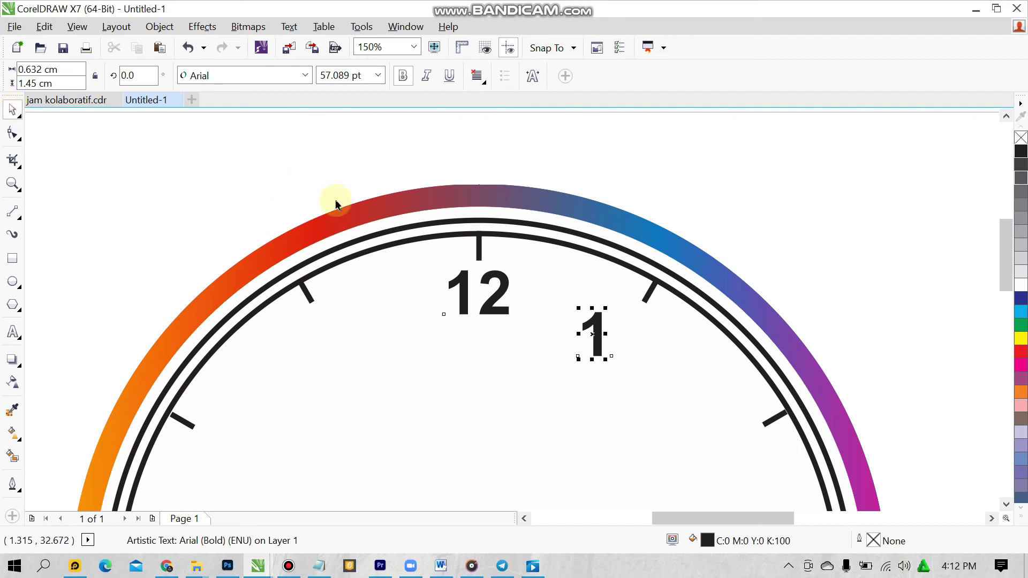
- Align the 1 numeral to the 1 o'clock tick's centre, both horizontally and vertically
{"action": "left_click", "coordinate": [646, 305], "text": "shift"}
{"action": "key", "text": "c"}
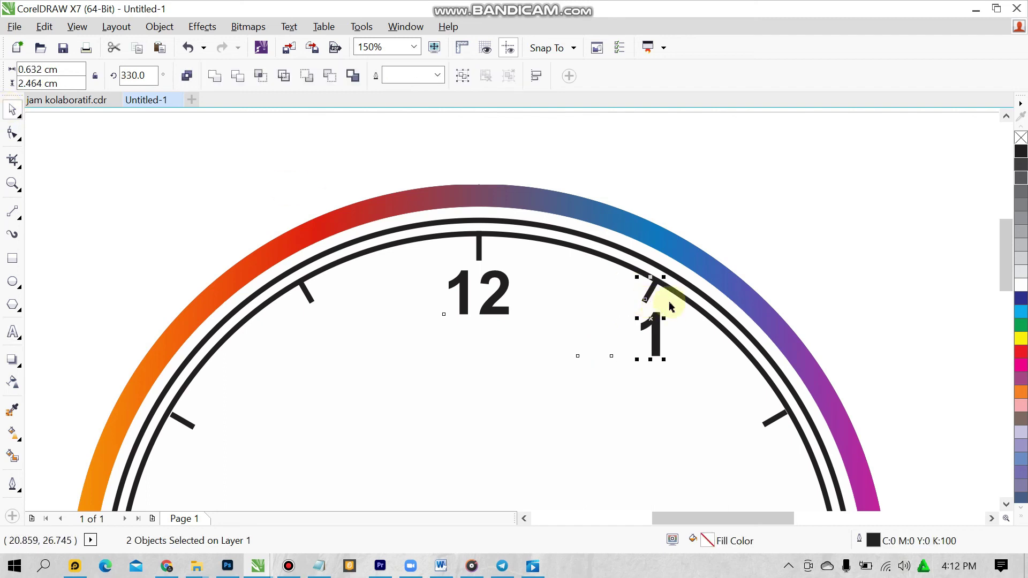
{"action": "key", "text": "e"}
{"action": "left_click", "coordinate": [782, 263]}
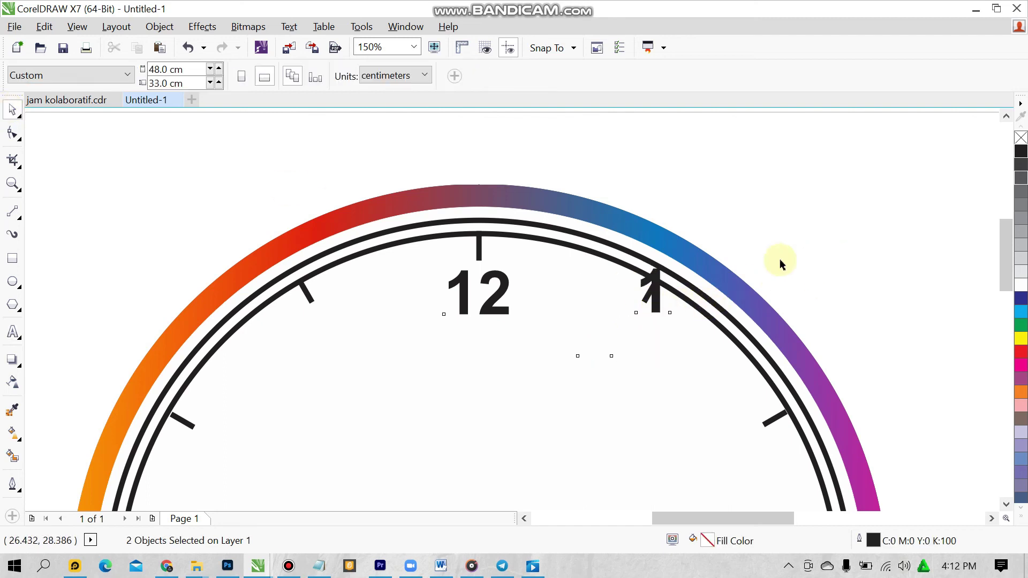
- Nudge the 1 numeral down and to the left so it sits just inside the 1 o'clock tick's inner end
{"action": "left_click", "coordinate": [656, 274]}
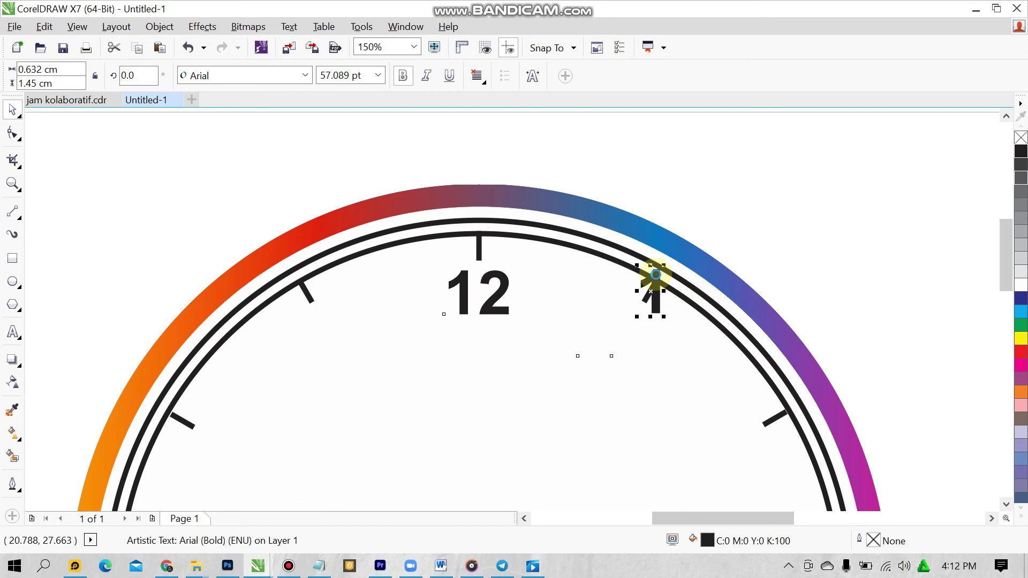
{"action": "key", "text": "Left"}
{"action": "key", "text": "Left"}
{"action": "key", "text": "Down"}
{"action": "key", "text": "Down"}
{"action": "key", "text": "Left"}
{"action": "key", "text": "Left"}
{"action": "key", "text": "Down"}
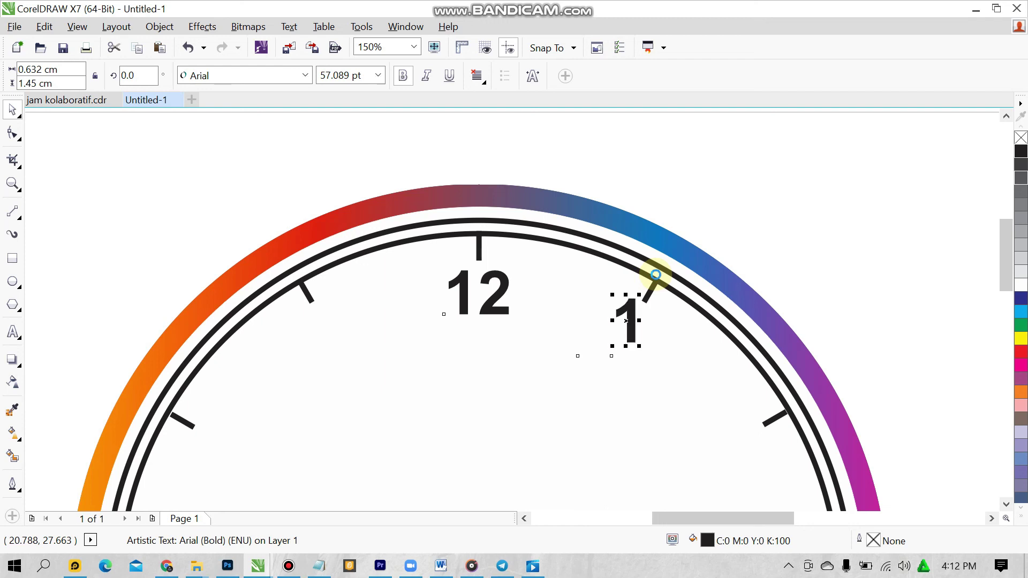
{"action": "key", "text": "Down"}
{"action": "left_click", "coordinate": [759, 231]}
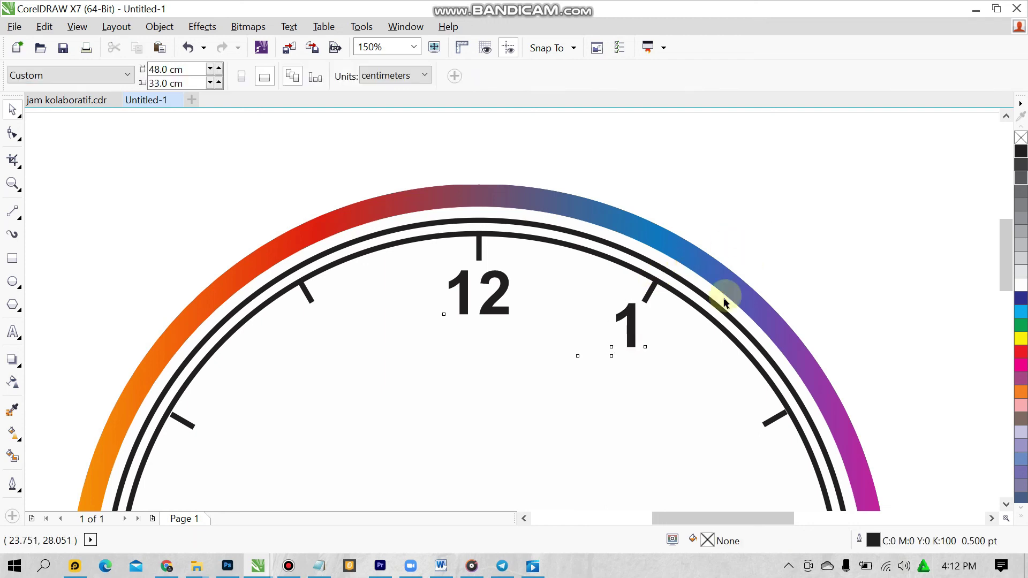
- Duplicate the 1 numeral to the inner end of the 2 o'clock tick and change the copy's text to 2
{"action": "scroll", "coordinate": [752, 328], "scroll_direction": "down", "scroll_amount": 2}
{"action": "scroll", "coordinate": [764, 326], "scroll_direction": "up", "scroll_amount": 1}
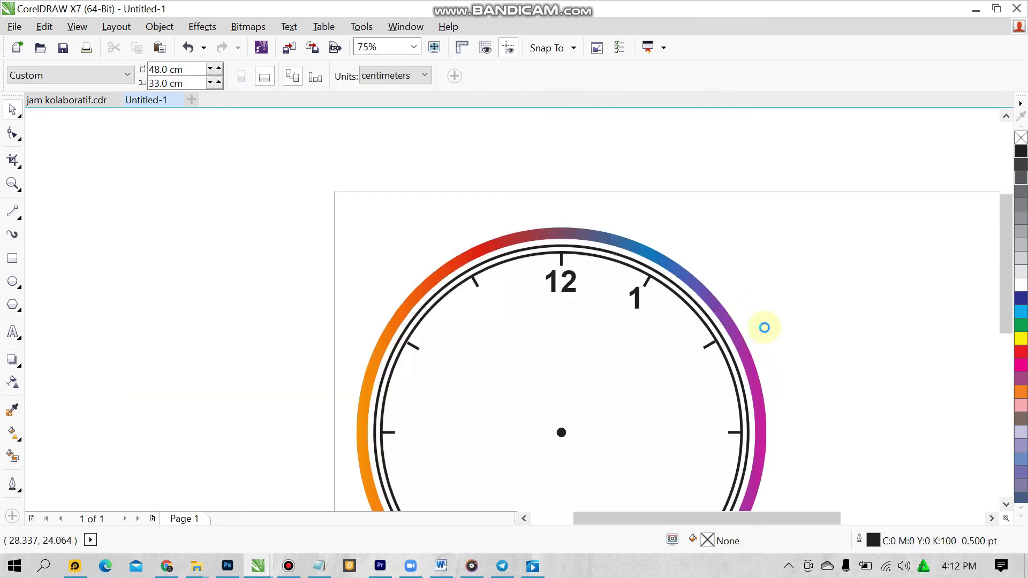
{"action": "scroll", "coordinate": [645, 305], "scroll_direction": "up", "scroll_amount": 1}
{"action": "left_click", "coordinate": [630, 300]}
{"action": "left_click_drag", "start_coordinate": [633, 305], "coordinate": [737, 405]}
{"action": "double_click", "coordinate": [743, 401]}
{"action": "key", "text": "BackSpace"}
{"action": "type", "text": "2"}
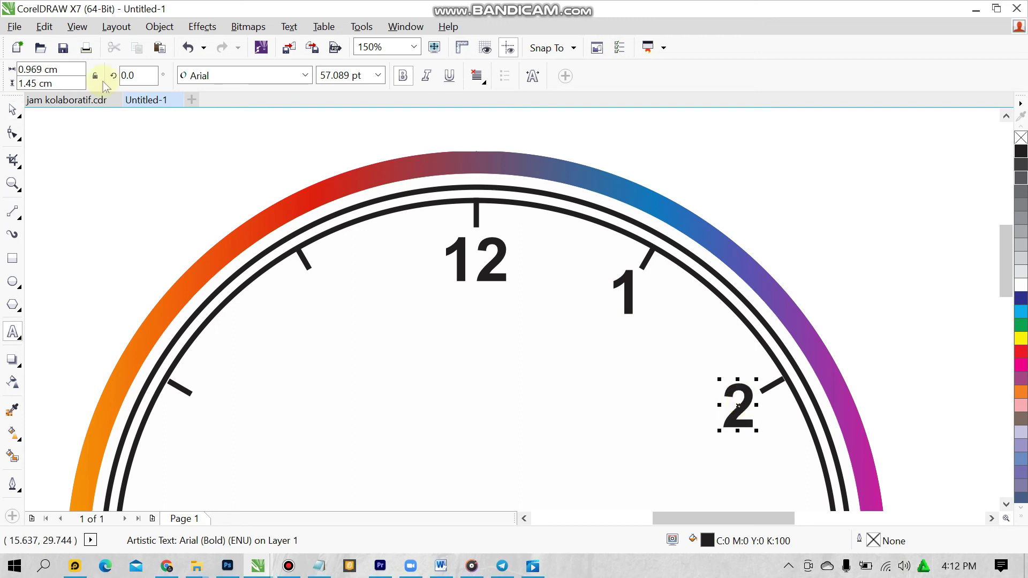
{"action": "left_click", "coordinate": [12, 110]}
{"action": "key", "text": "Escape"}
- Duplicate the 2 numeral beside the inner end of the 3 o'clock tick and centre the copy vertically on that tick
{"action": "scroll", "coordinate": [817, 365], "scroll_direction": "down", "scroll_amount": 3}
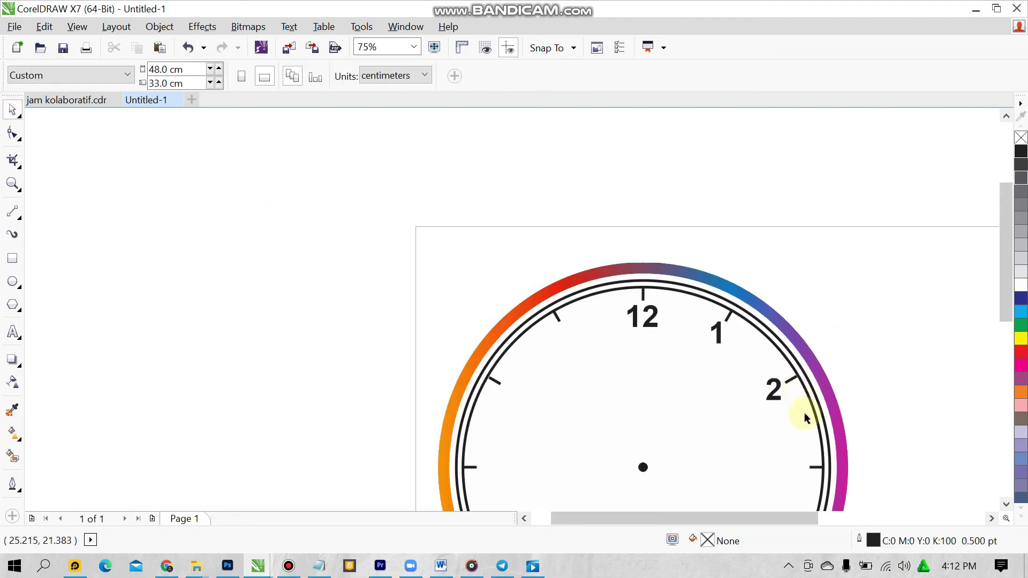
{"action": "scroll", "coordinate": [819, 436], "scroll_direction": "up", "scroll_amount": 3}
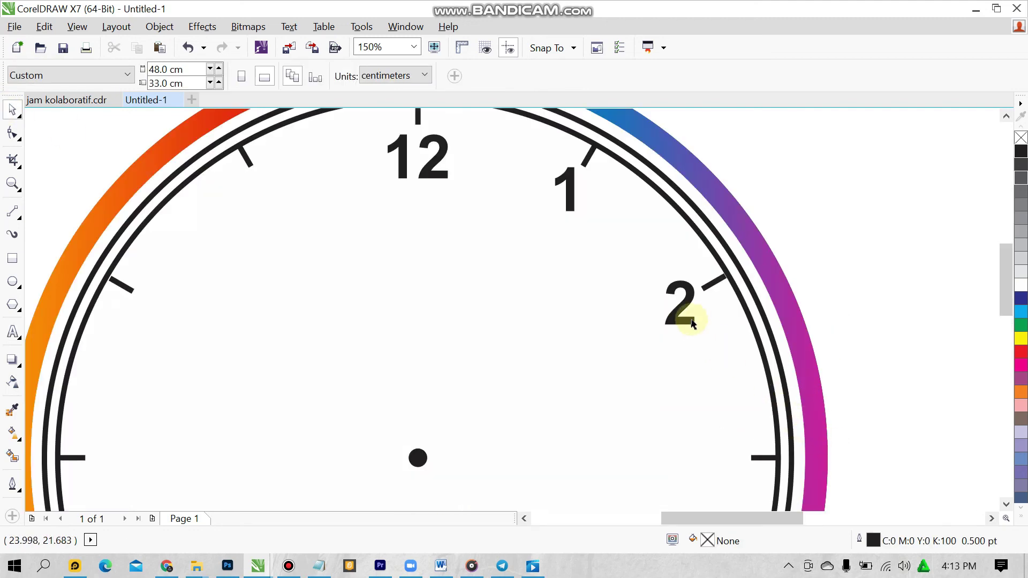
{"action": "left_click_drag", "start_coordinate": [680, 303], "coordinate": [721, 456]}
{"action": "right_click", "coordinate": [721, 456]}
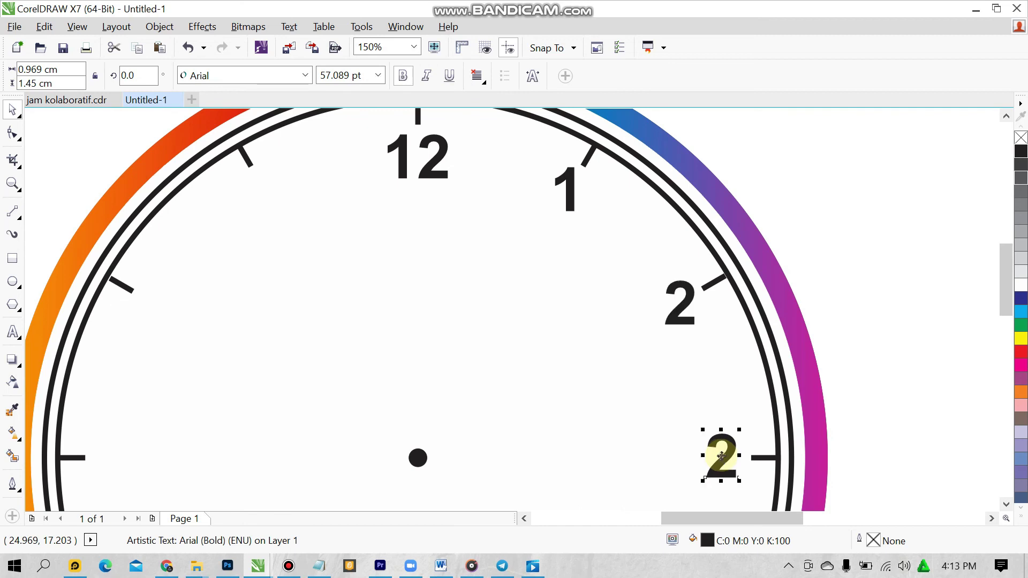
{"action": "left_click", "coordinate": [771, 459], "text": "shift"}
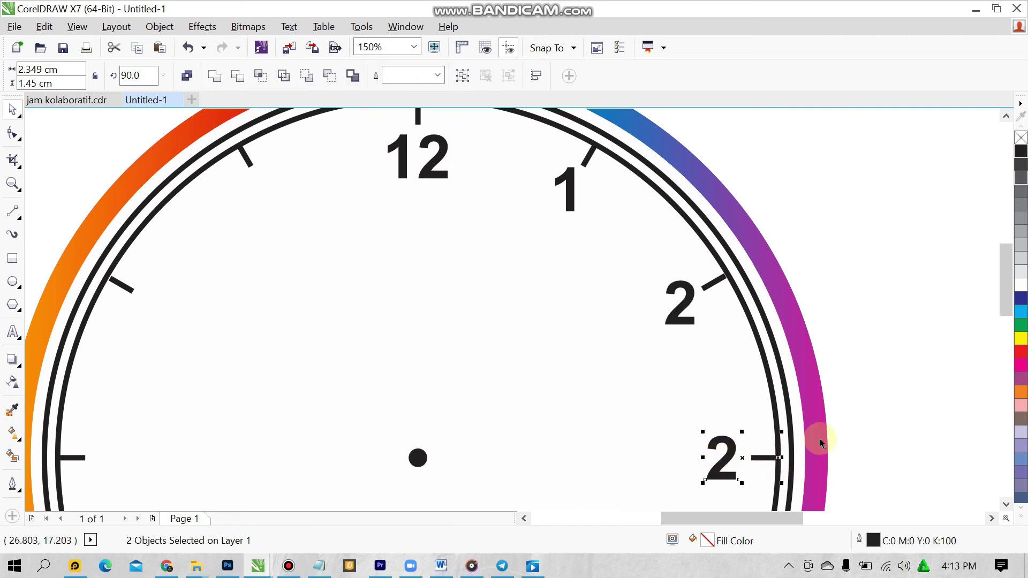
{"action": "left_click", "coordinate": [842, 424]}
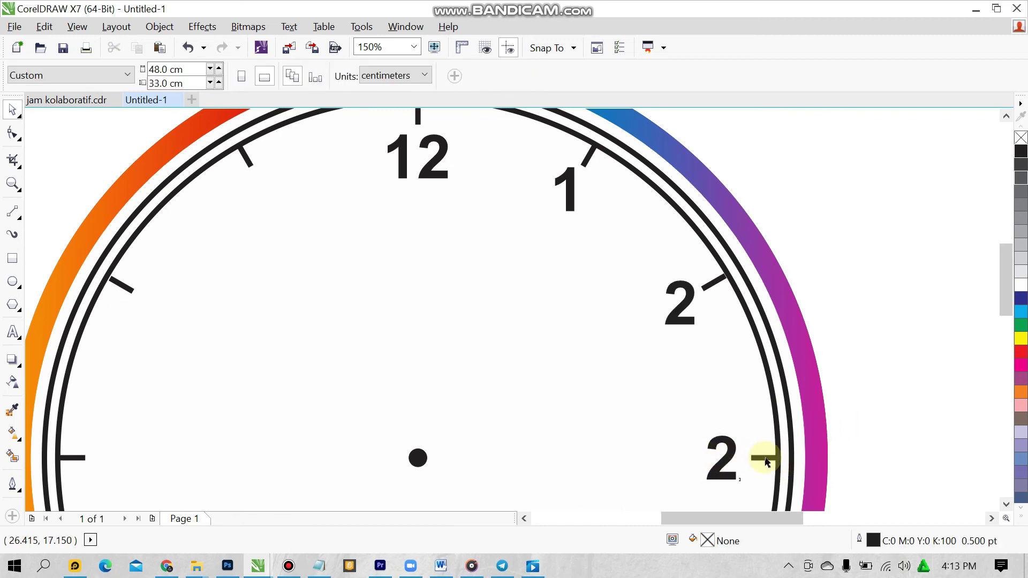
- Check the 3 o'clock tick's alignment with the clock's centre dot by selecting both together
{"action": "left_click", "coordinate": [766, 460]}
{"action": "left_click", "coordinate": [419, 458], "text": "shift"}
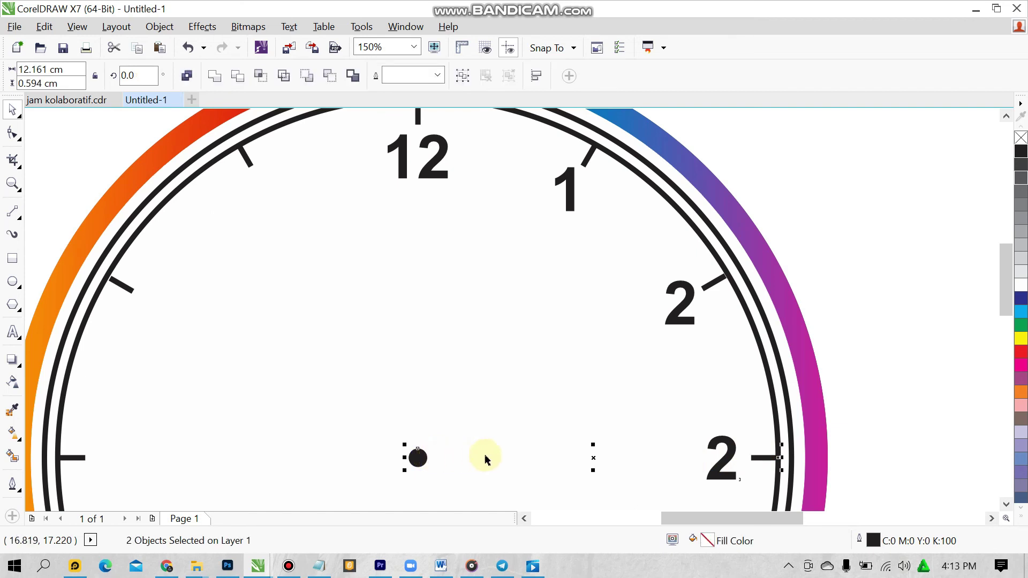
{"action": "left_click", "coordinate": [899, 397]}
- Change the text of the copied numeral beside the 3 o'clock tick to 3
{"action": "double_click", "coordinate": [722, 456]}
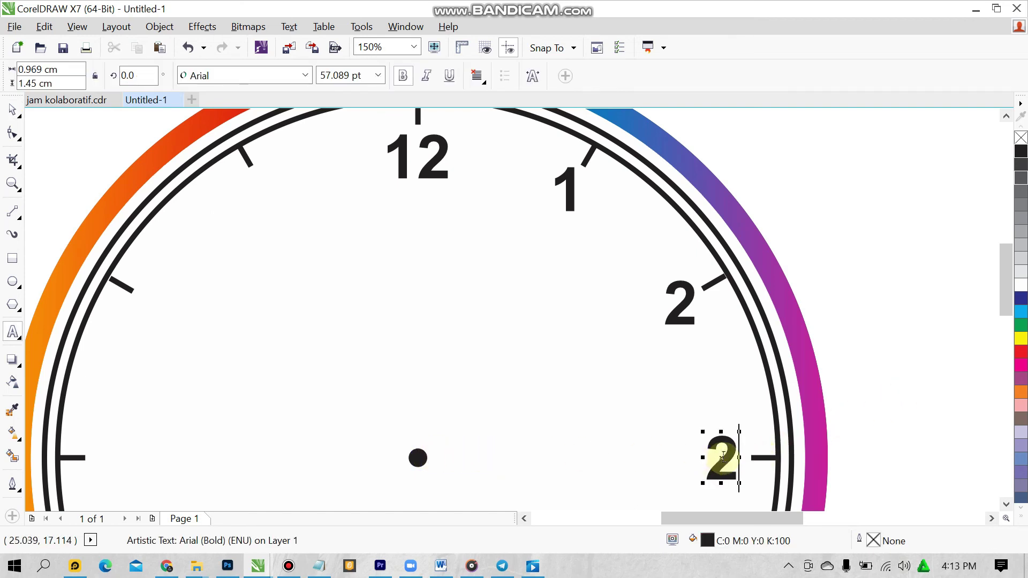
{"action": "key", "text": "BackSpace"}
{"action": "type", "text": "3"}
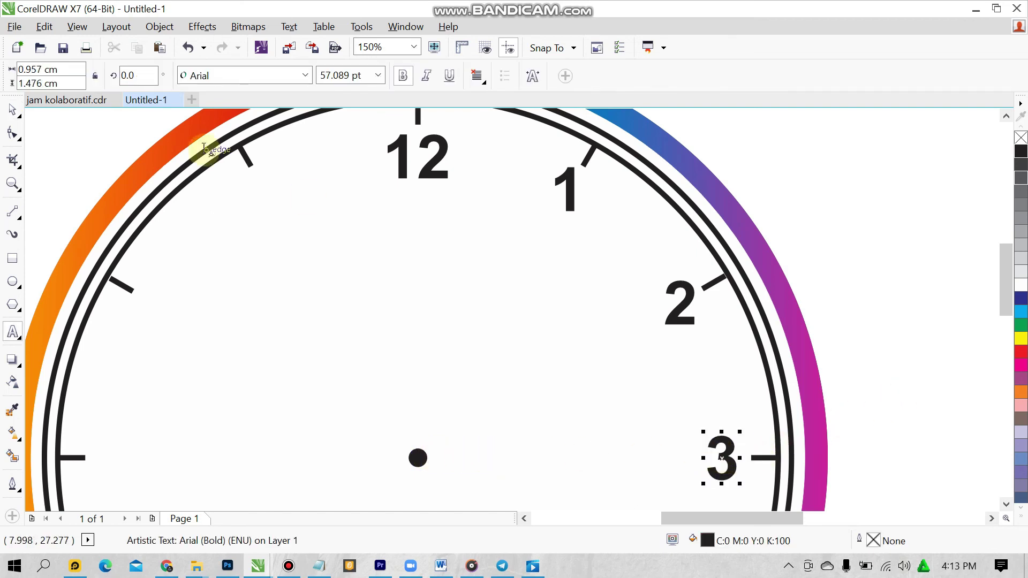
- Duplicate the 3 numeral to the inner end of the 4 o'clock tick and change the copy's text to 4
{"action": "left_click", "coordinate": [12, 109]}
{"action": "scroll", "coordinate": [482, 385], "scroll_direction": "down", "scroll_amount": 2}
{"action": "scroll", "coordinate": [540, 436], "scroll_direction": "up", "scroll_amount": 1}
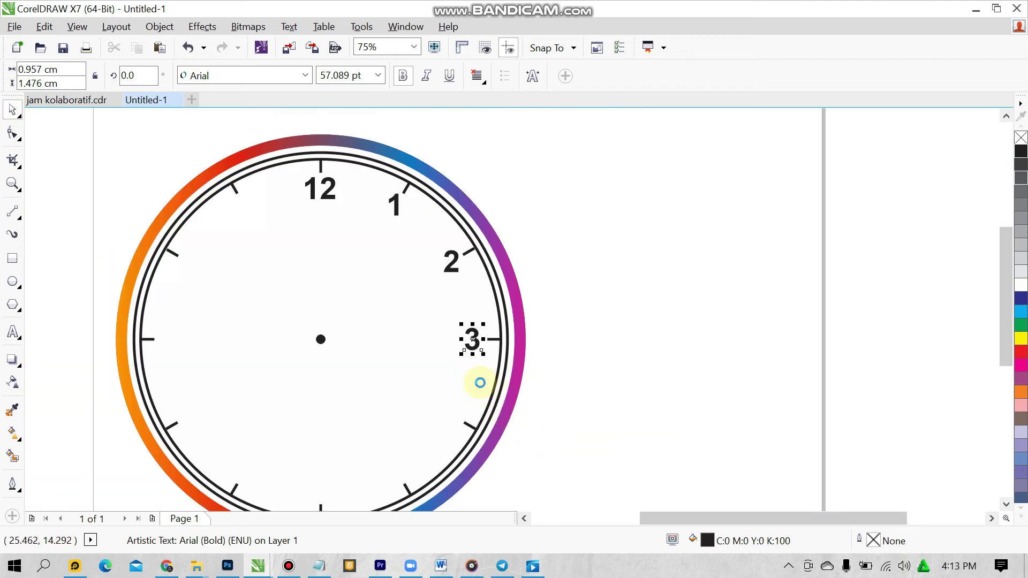
{"action": "left_click", "coordinate": [476, 347]}
{"action": "left_click_drag", "start_coordinate": [472, 342], "coordinate": [454, 408]}
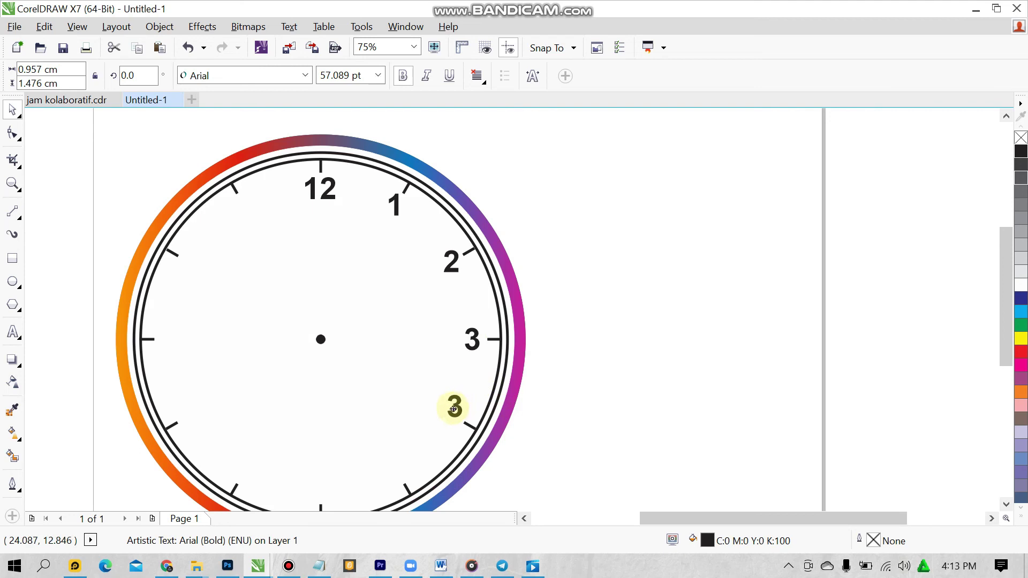
{"action": "double_click", "coordinate": [451, 416]}
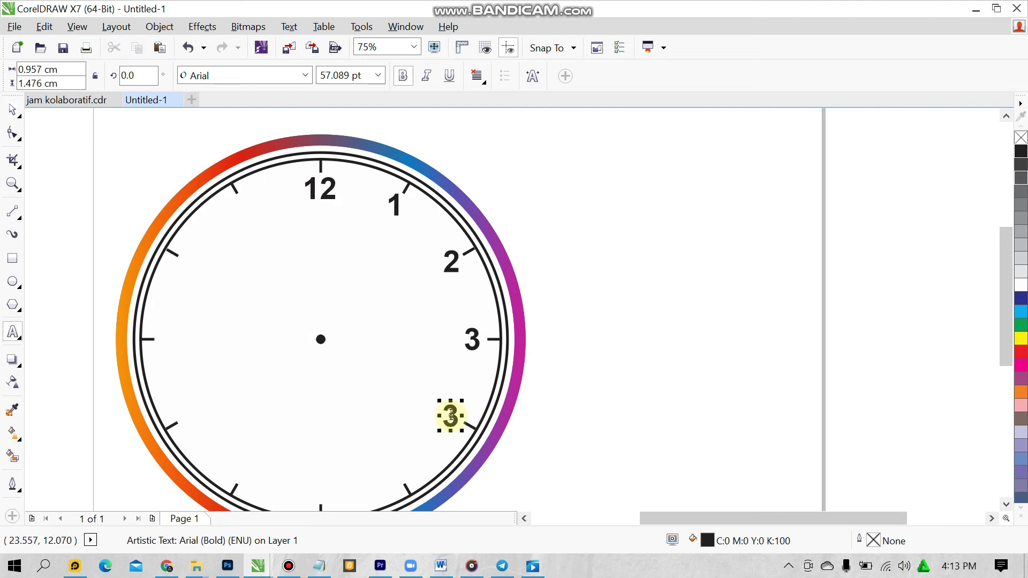
{"action": "type", "text": "4"}
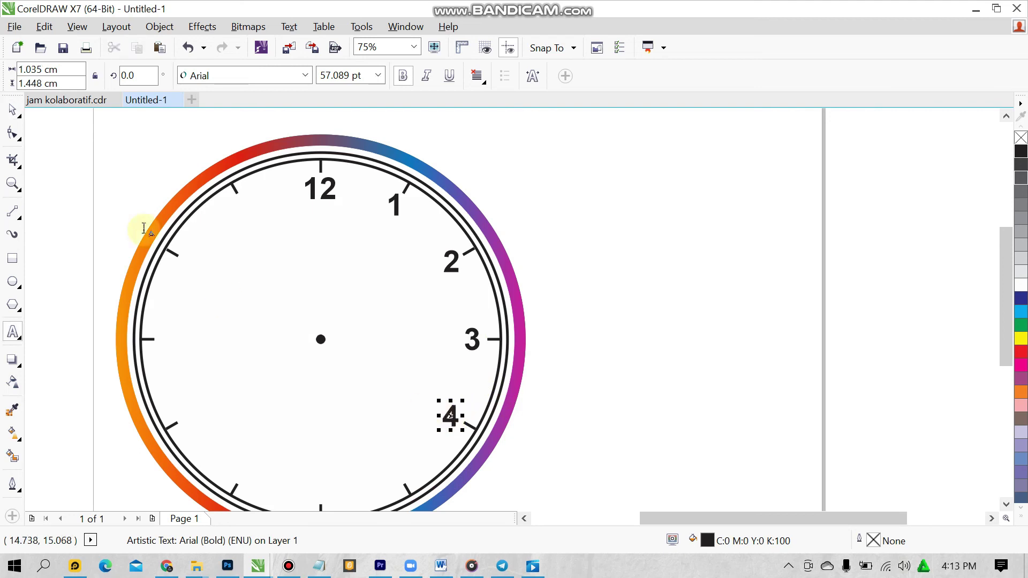
{"action": "left_click", "coordinate": [12, 110]}
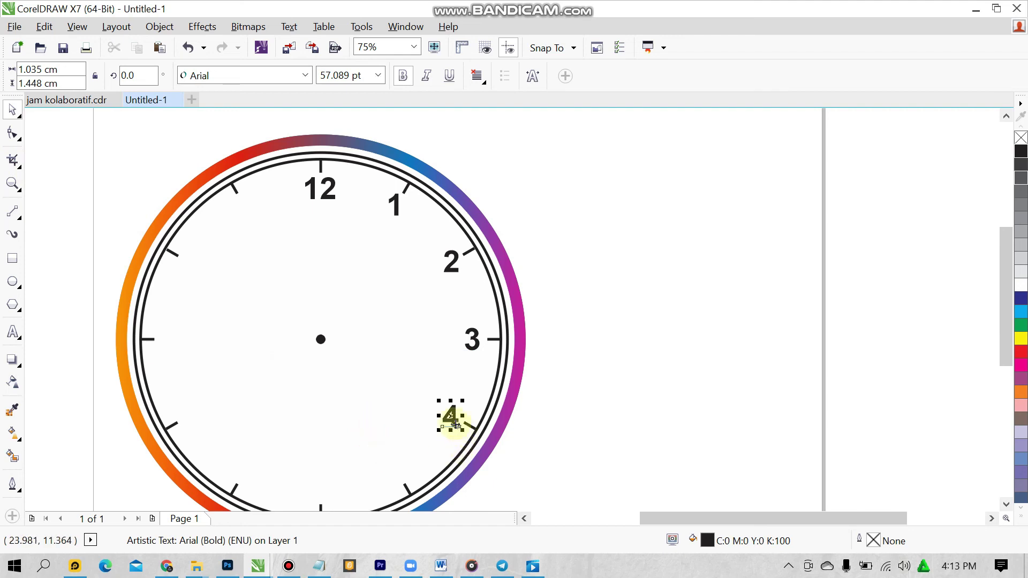
- Duplicate the 4 numeral to the inner end of the 5 o'clock tick and change the copy's text to 5
{"action": "left_click_drag", "start_coordinate": [451, 416], "coordinate": [394, 468]}
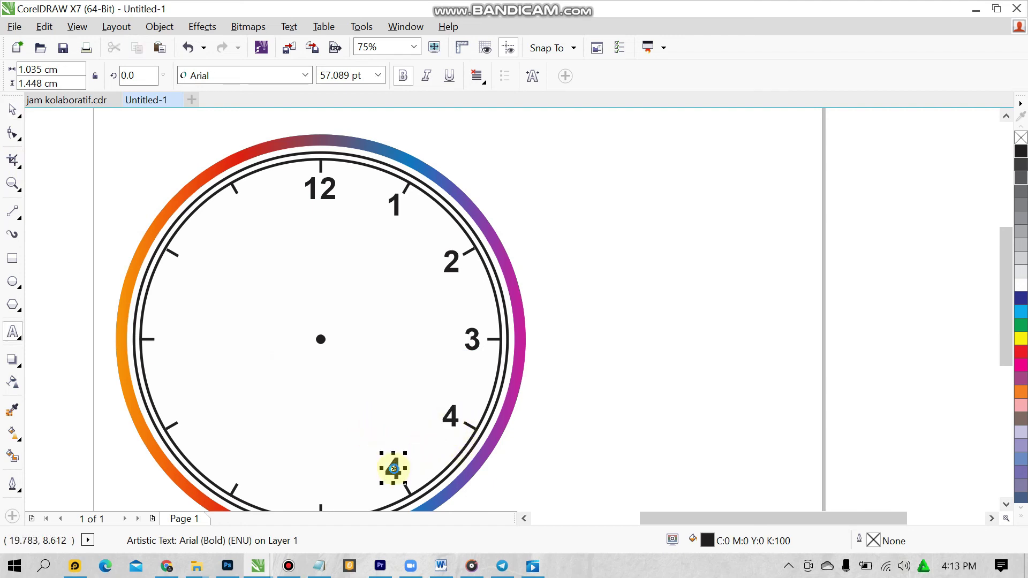
{"action": "type", "text": "5"}
{"action": "left_click", "coordinate": [13, 117]}
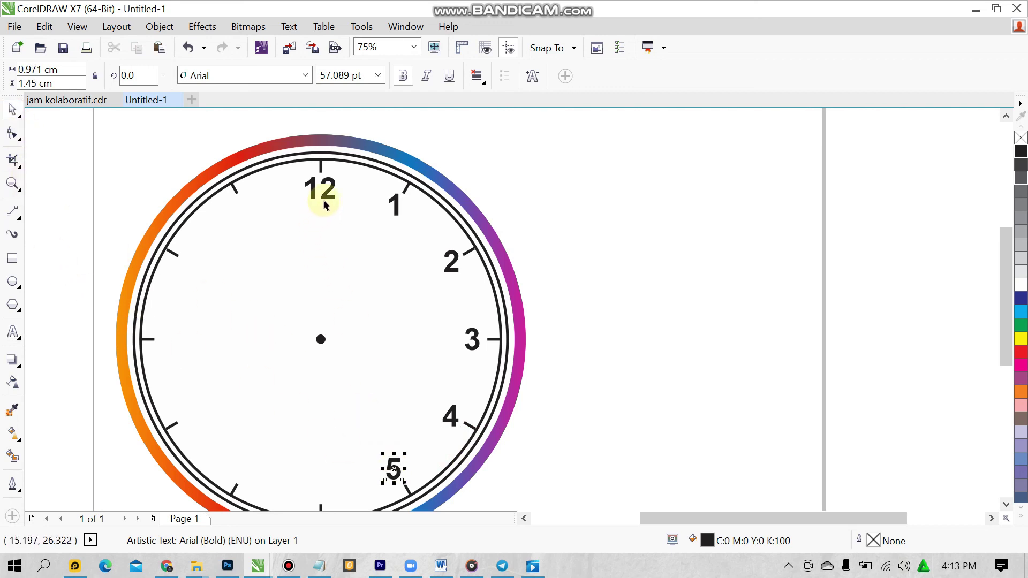
- Duplicate the 5 numeral above the 6 o'clock tick, change the copy's text to 6 and centre it horizontally on that tick
{"action": "scroll", "coordinate": [370, 488], "scroll_direction": "down", "scroll_amount": 1}
{"action": "left_click_drag", "start_coordinate": [392, 447], "coordinate": [320, 467]}
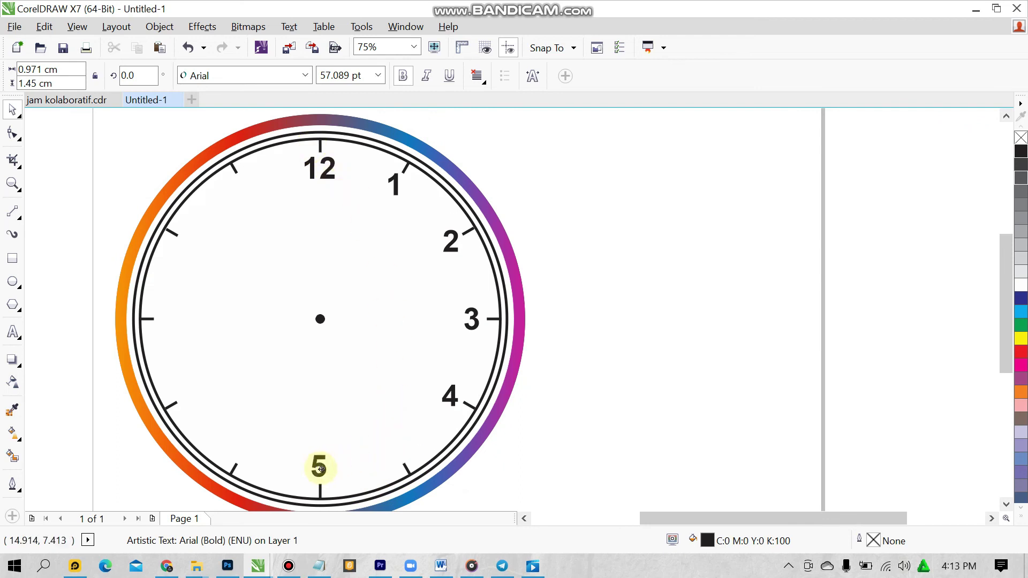
{"action": "double_click", "coordinate": [321, 469]}
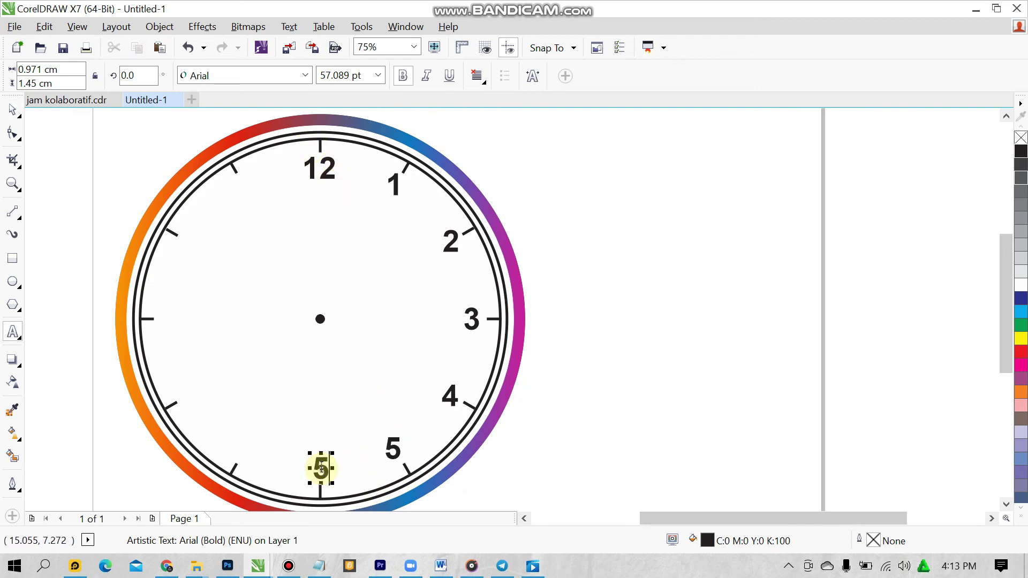
{"action": "type", "text": "6"}
{"action": "left_click", "coordinate": [10, 108]}
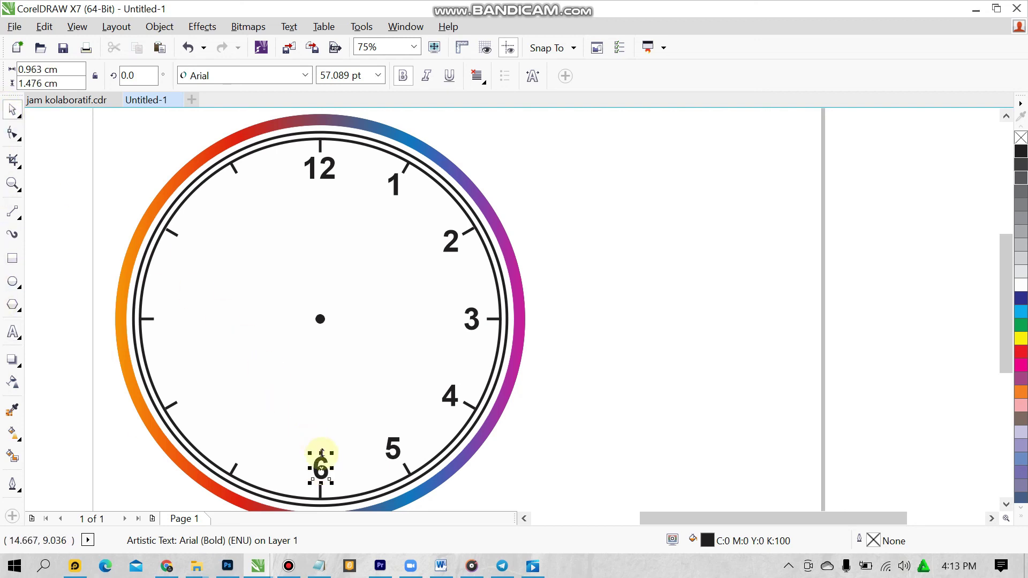
{"action": "left_click", "coordinate": [320, 491], "text": "shift"}
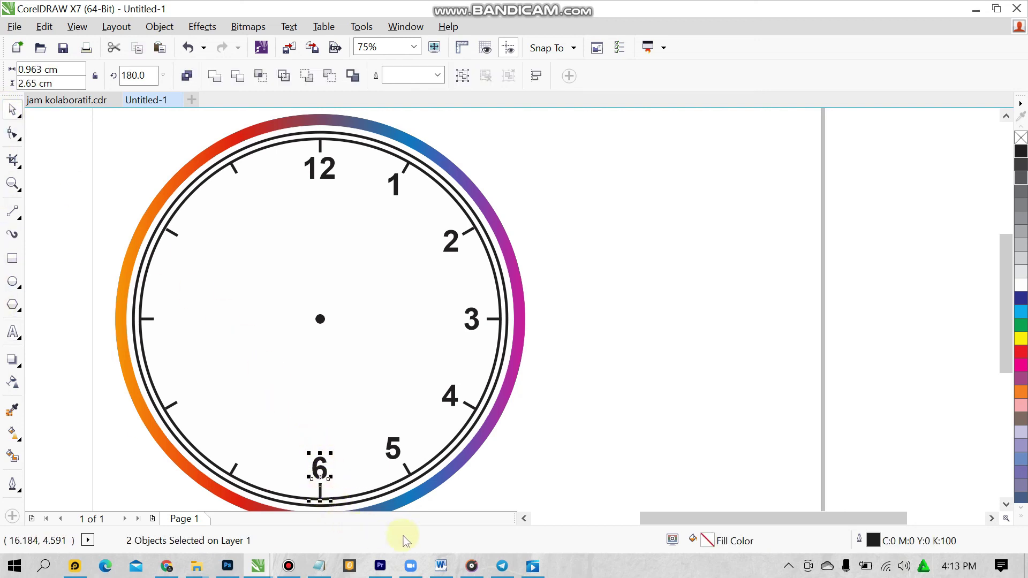
{"action": "left_click", "coordinate": [516, 489]}
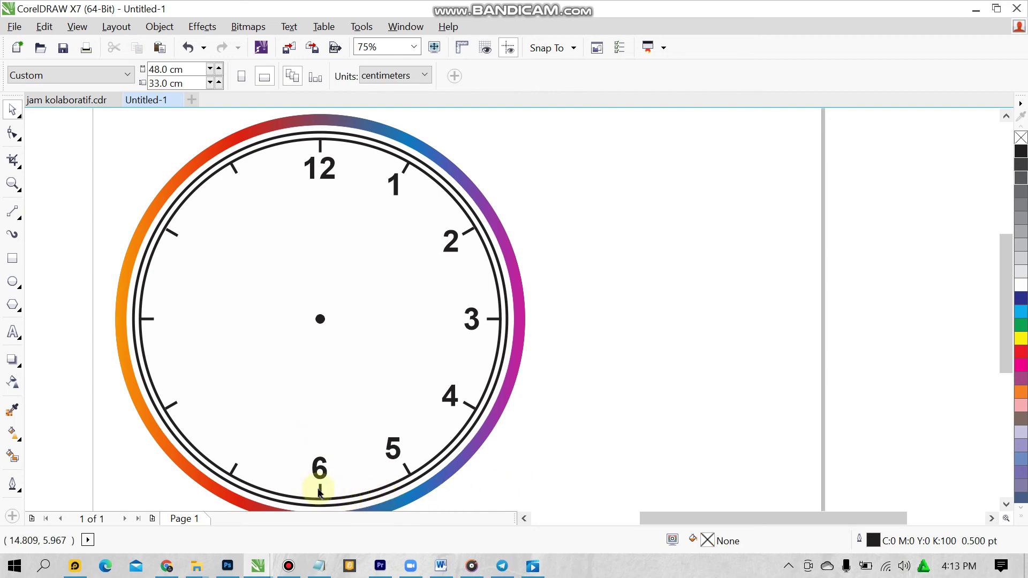
- Check the 6 o'clock tick's alignment with the clock's centre dot by selecting both together
{"action": "left_click", "coordinate": [319, 491]}
{"action": "left_click", "coordinate": [320, 321], "text": "shift"}
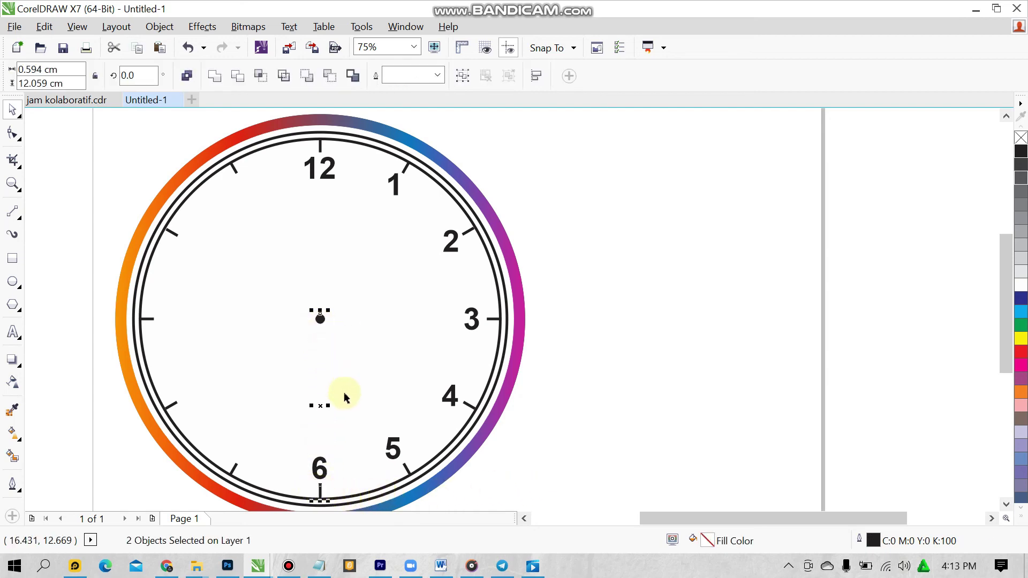
{"action": "left_click", "coordinate": [491, 477]}
- Duplicate the 6 numeral to the inner end of the 7 o'clock tick and change the copy's text to 7
{"action": "scroll", "coordinate": [380, 471], "scroll_direction": "down", "scroll_amount": 2}
{"action": "scroll", "coordinate": [350, 472], "scroll_direction": "up", "scroll_amount": 2}
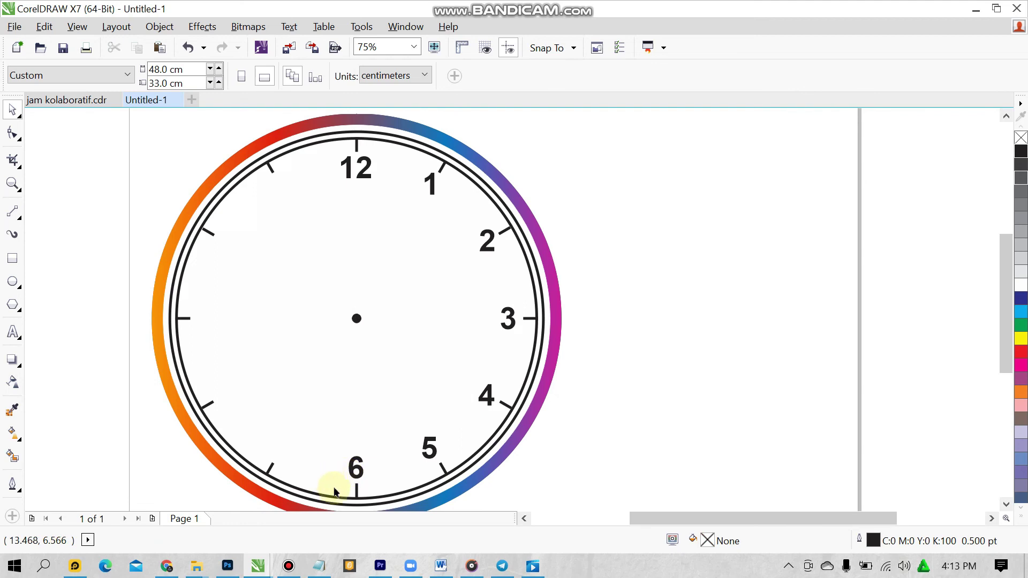
{"action": "left_click_drag", "start_coordinate": [359, 472], "coordinate": [280, 449]}
{"action": "double_click", "coordinate": [280, 449]}
{"action": "type", "text": "7"}
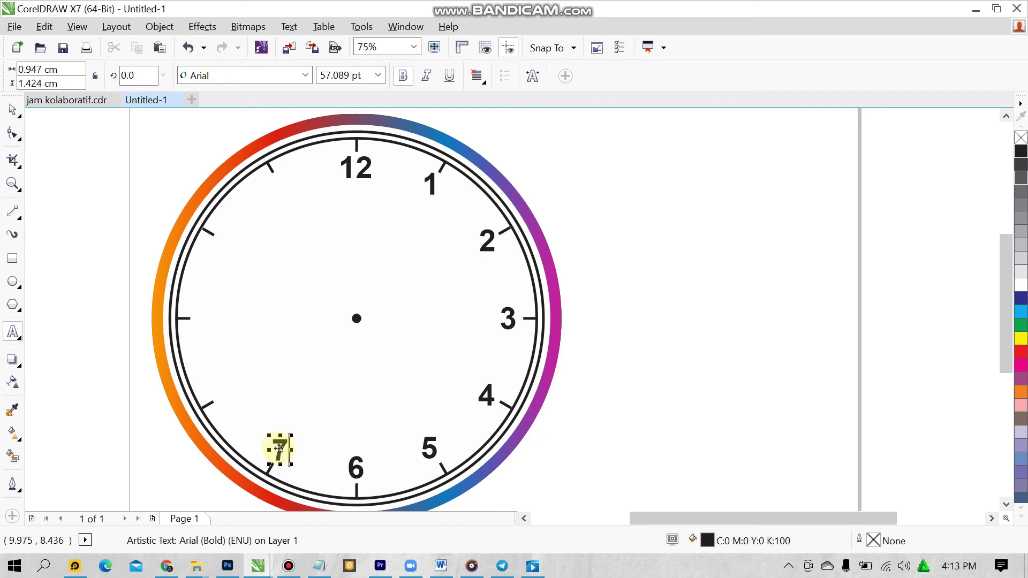
{"action": "left_click", "coordinate": [12, 110]}
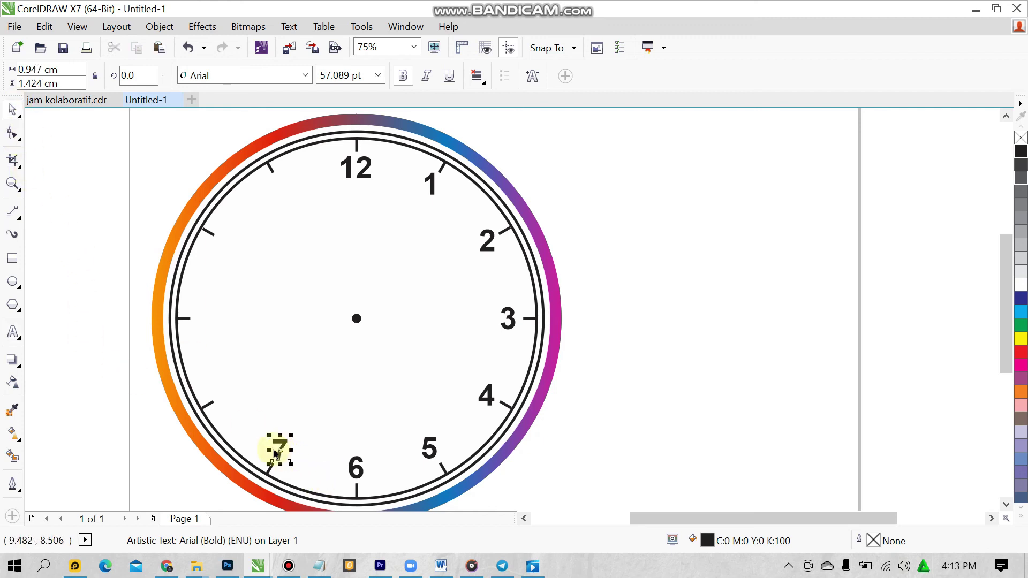
- Duplicate the 7 numeral to the inner end of the 8 o'clock tick and change the copy's text to 8
{"action": "left_click_drag", "start_coordinate": [279, 450], "coordinate": [227, 399]}
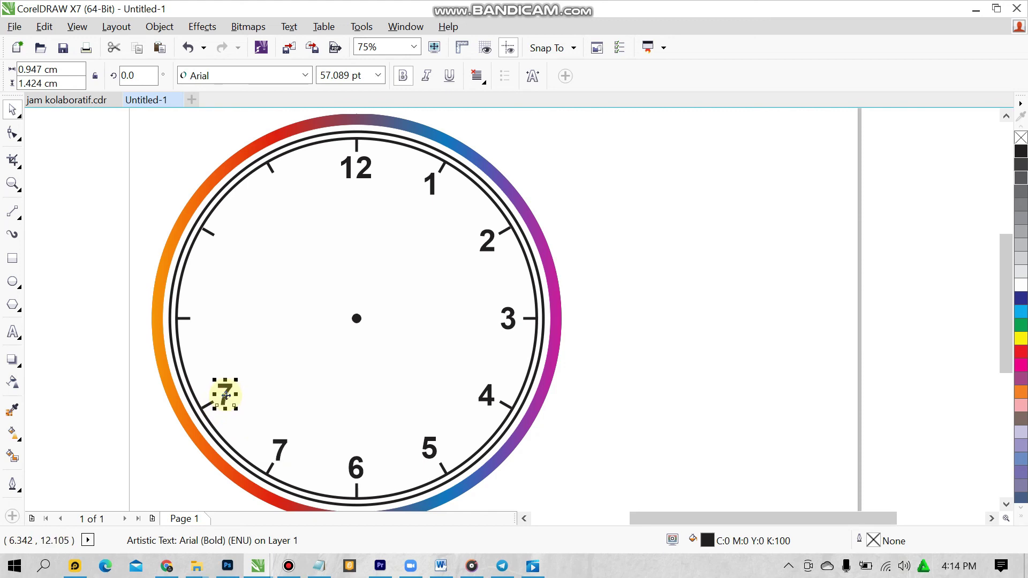
{"action": "left_click", "coordinate": [224, 387]}
{"action": "type", "text": "8"}
{"action": "left_click", "coordinate": [13, 111]}
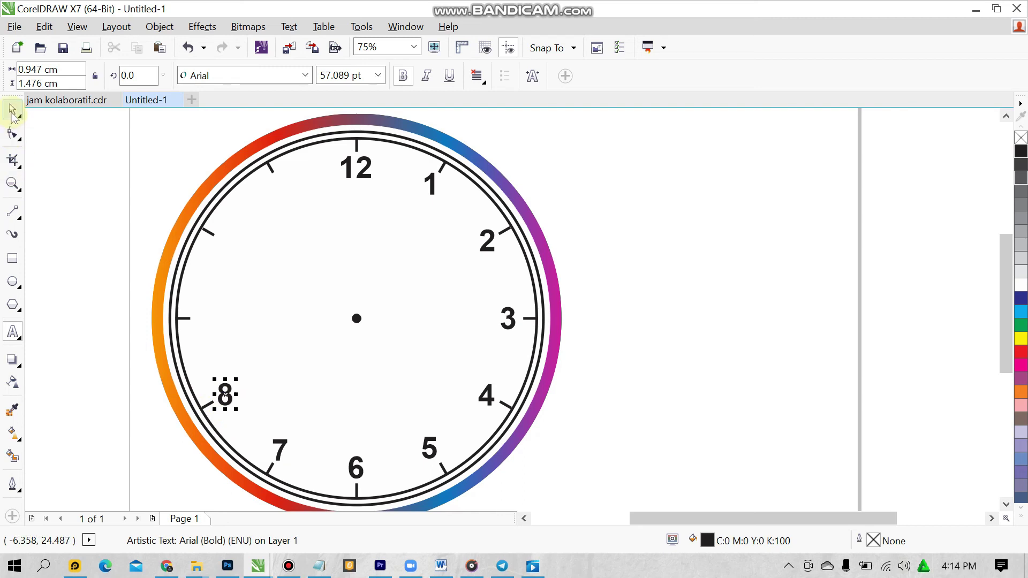
- Duplicate the 8 numeral beside the 9 o'clock tick, change the copy's text to 9 and centre it vertically on that tick
{"action": "left_click_drag", "start_coordinate": [225, 395], "coordinate": [208, 320]}
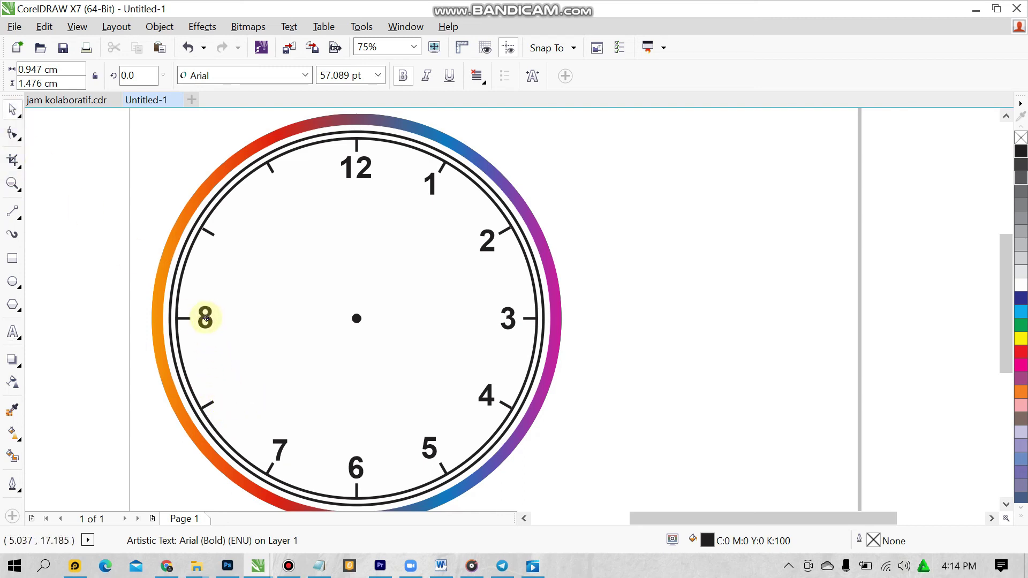
{"action": "double_click", "coordinate": [205, 320]}
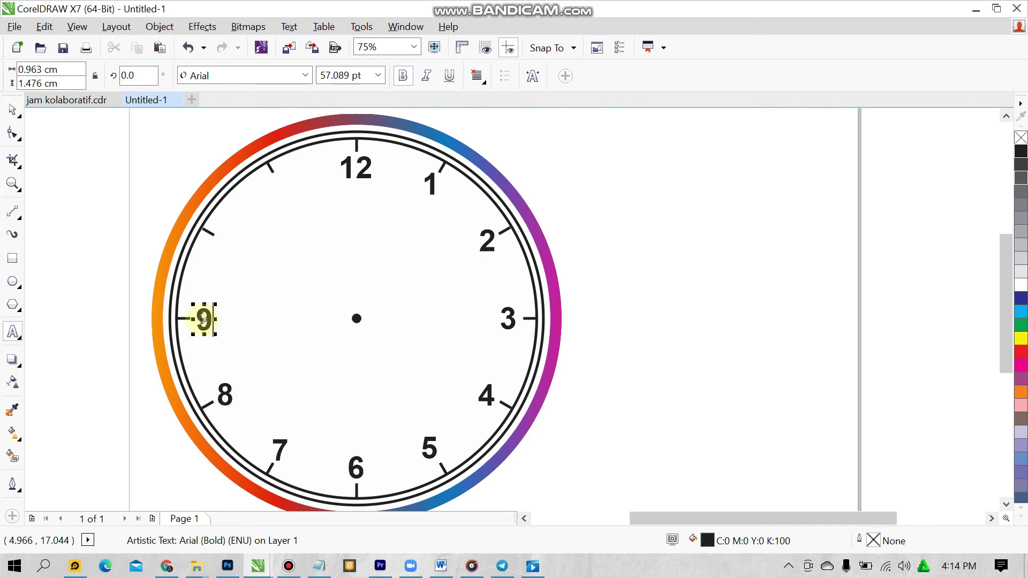
{"action": "left_click", "coordinate": [11, 110]}
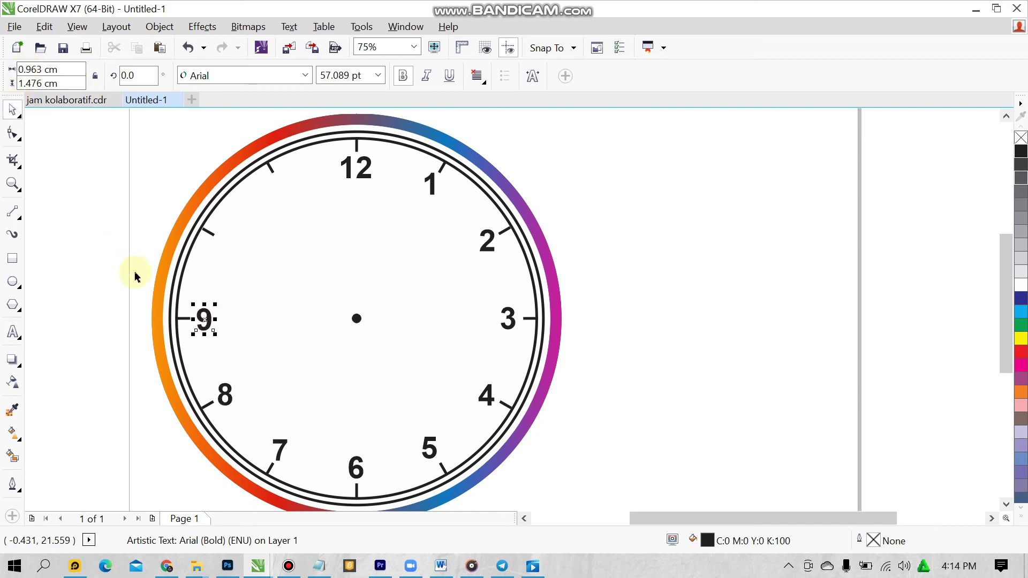
{"action": "left_click", "coordinate": [182, 320], "text": "shift"}
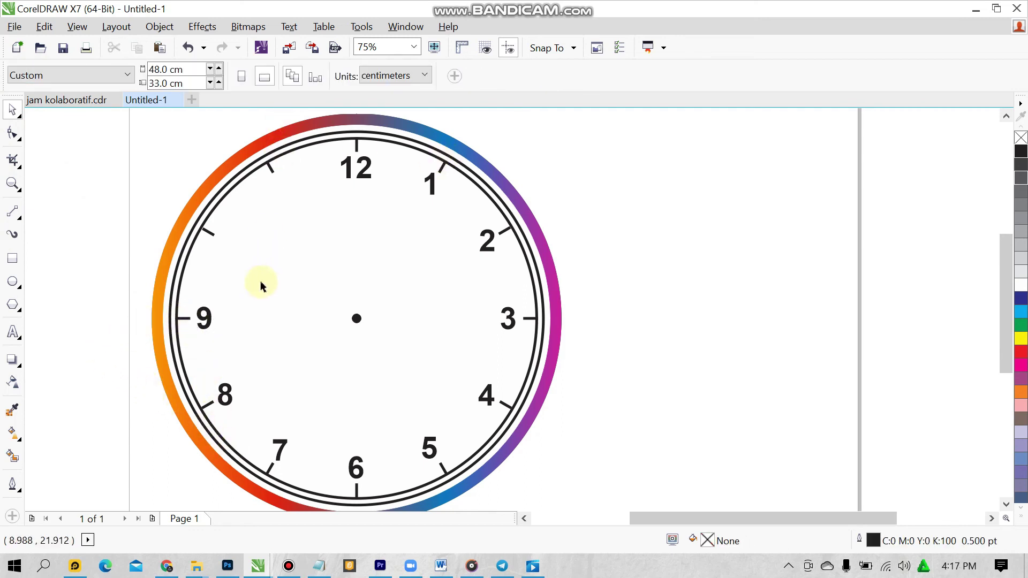
- Duplicate the 9 numeral to the inner end of the 10 o'clock tick and change the copy's text to 10
{"action": "left_click", "coordinate": [207, 320]}
{"action": "left_click_drag", "start_coordinate": [208, 318], "coordinate": [228, 241]}
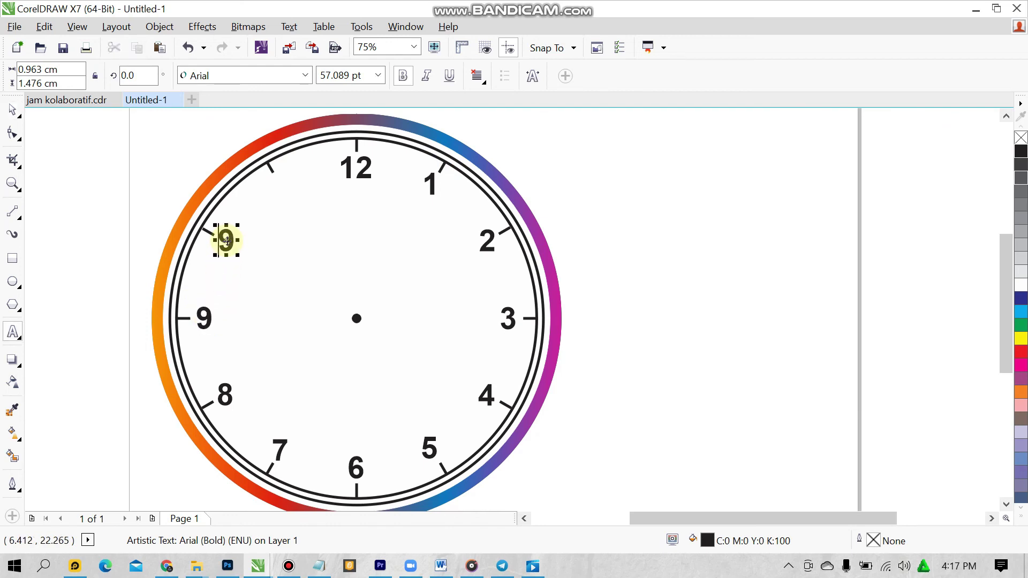
{"action": "key", "text": "ctrl+space"}
- Duplicate the 10 numeral to the inner end of the 11 o'clock tick and change the copy's text to 11
{"action": "left_click_drag", "start_coordinate": [237, 241], "coordinate": [282, 189]}
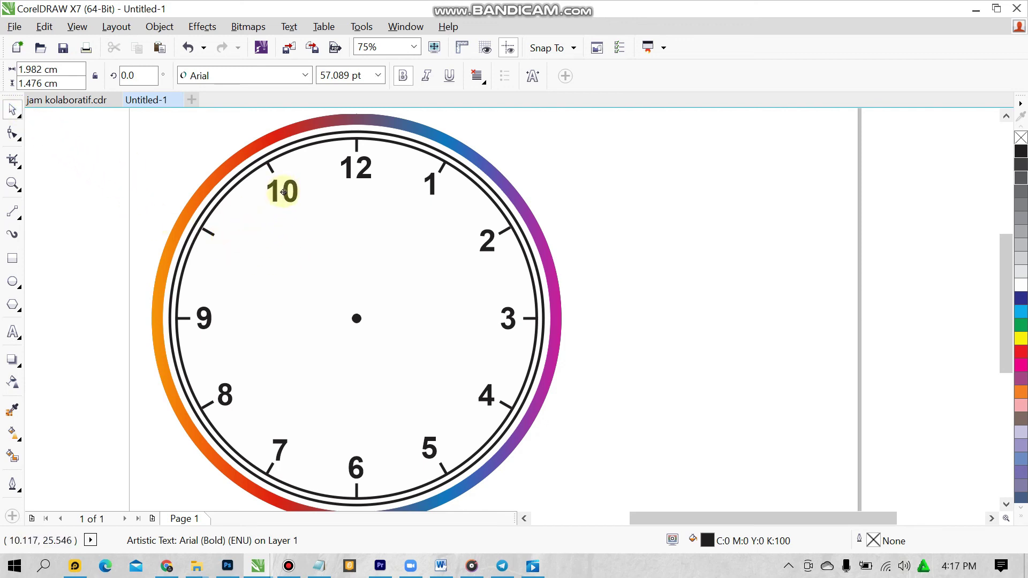
{"action": "right_click", "coordinate": [284, 191]}
{"action": "double_click", "coordinate": [283, 191]}
{"action": "type", "text": "1"}
{"action": "left_click", "coordinate": [12, 110]}
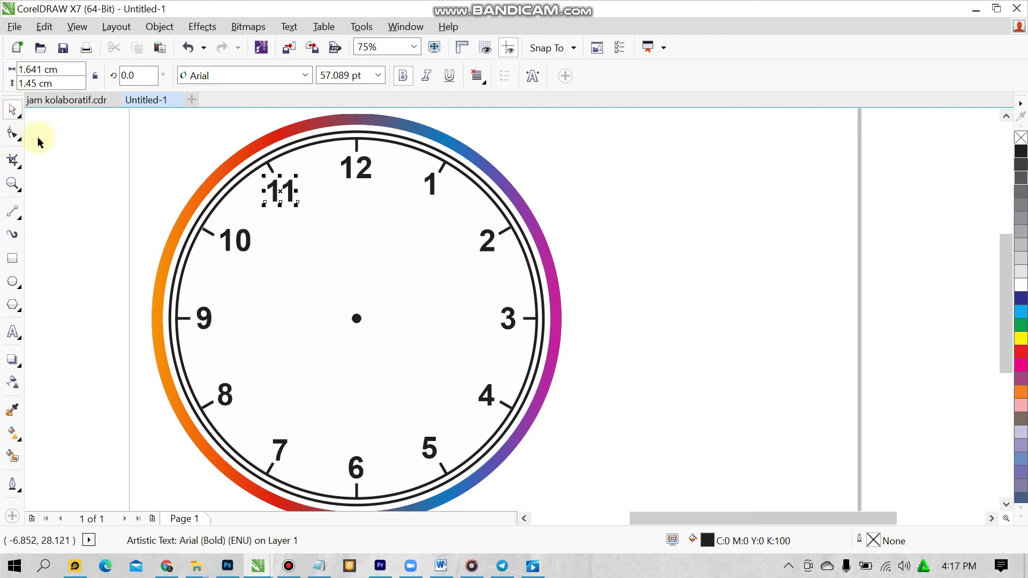
{"action": "left_click", "coordinate": [131, 172]}
- Switch to jam kolaboratif.cdr and examine the KOLABORATIF wordmark and the Action lettering above the clock's centre dot
{"action": "scroll", "coordinate": [298, 256], "scroll_direction": "down", "scroll_amount": 1}
{"action": "scroll", "coordinate": [298, 259], "scroll_direction": "up", "scroll_amount": 1}
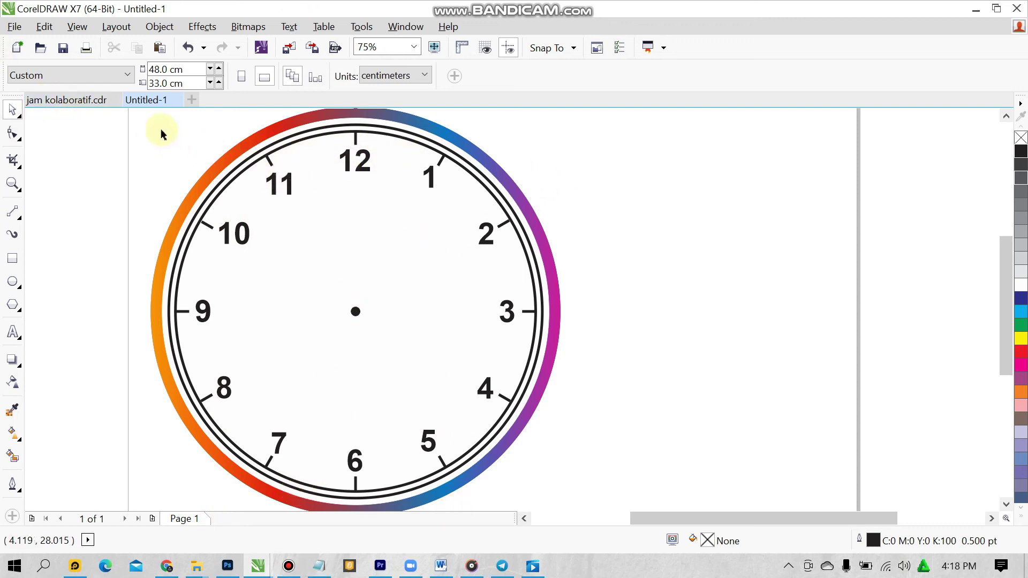
{"action": "left_click", "coordinate": [95, 100]}
{"action": "scroll", "coordinate": [374, 344], "scroll_direction": "down", "scroll_amount": 8}
{"action": "scroll", "coordinate": [386, 405], "scroll_direction": "up", "scroll_amount": 7}
{"action": "left_click", "coordinate": [442, 321]}
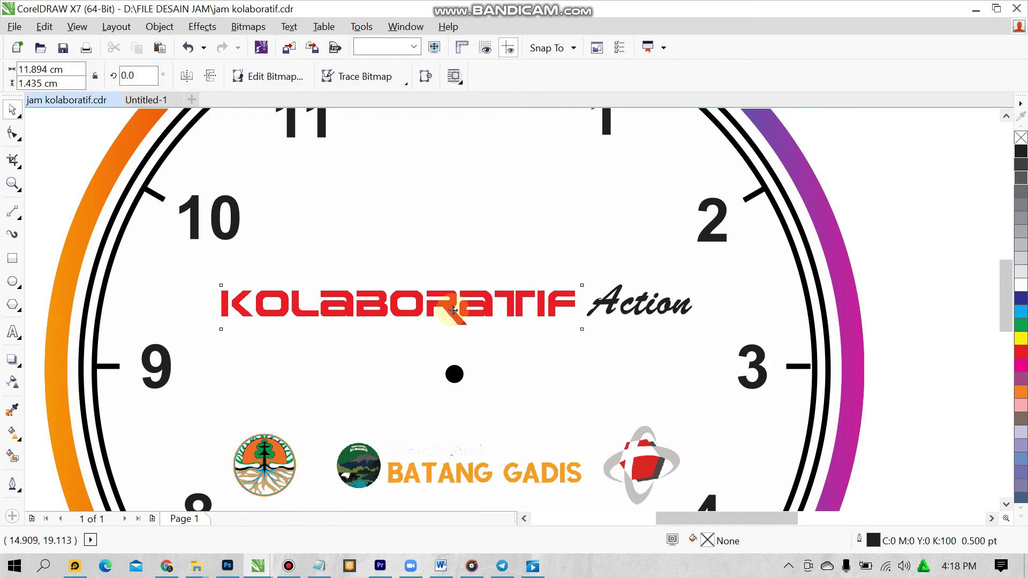
{"action": "left_click", "coordinate": [640, 308]}
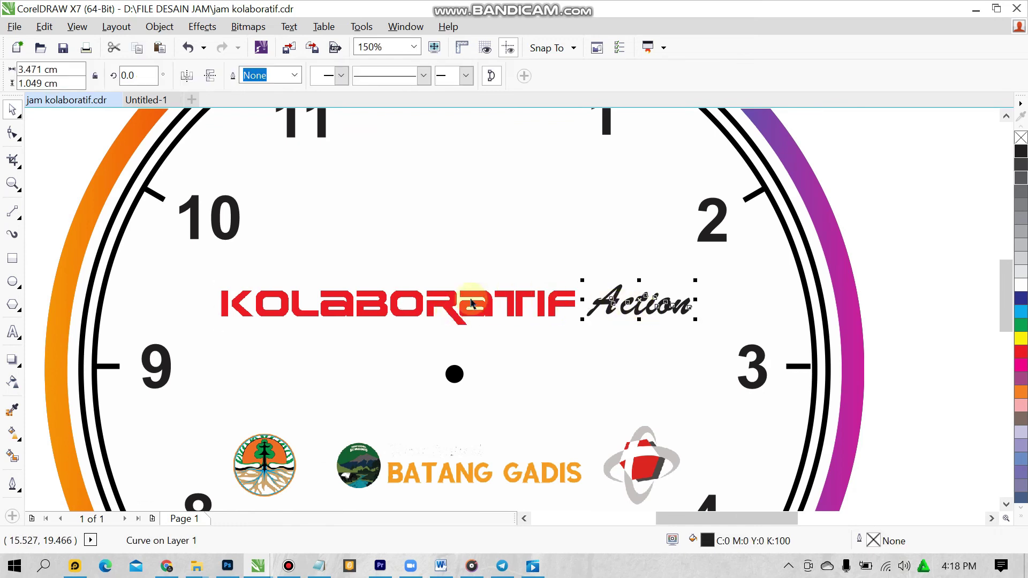
{"action": "left_click", "coordinate": [471, 301]}
{"action": "left_click", "coordinate": [509, 302]}
{"action": "left_click", "coordinate": [530, 304]}
{"action": "left_click", "coordinate": [546, 309]}
{"action": "left_click", "coordinate": [546, 309]}
{"action": "left_click", "coordinate": [627, 303]}
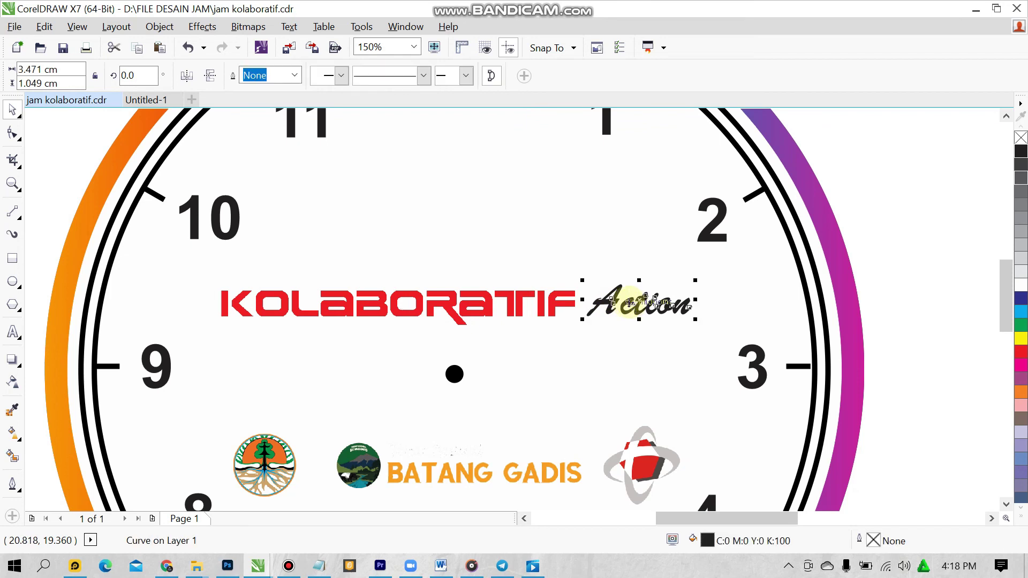
{"action": "left_click", "coordinate": [886, 241]}
{"action": "left_click", "coordinate": [508, 304]}
- Copy the Action lettering from jam kolaboratif.cdr and paste it onto the clock face in Untitled-1
{"action": "left_click", "coordinate": [642, 297]}
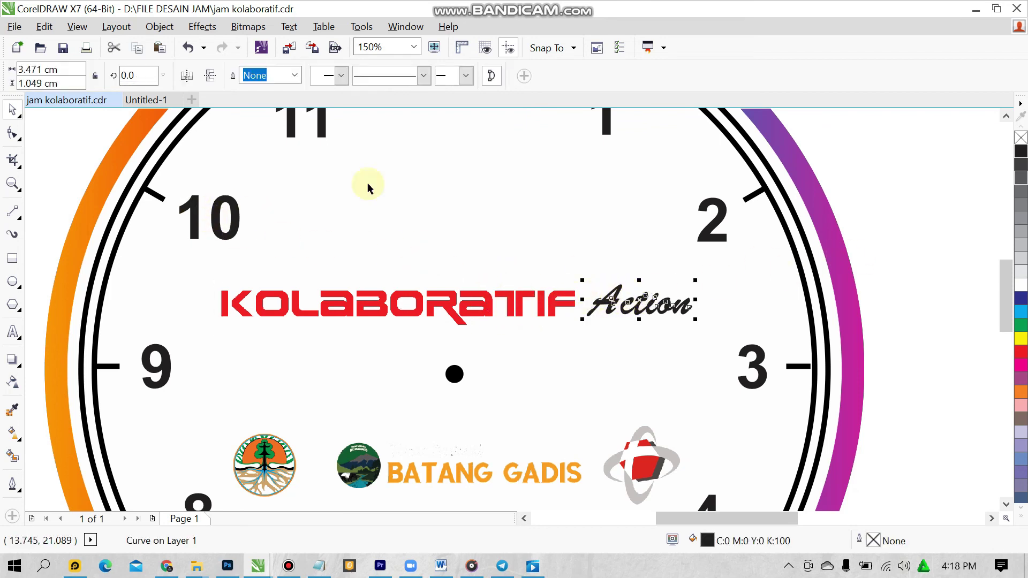
{"action": "left_click", "coordinate": [152, 100]}
{"action": "key", "text": "ctrl+v"}
{"action": "left_click", "coordinate": [653, 278]}
- Copy the red KOLABORATIF wordmark from jam kolaboratif.cdr and paste it beside the Action lettering in Untitled-1
{"action": "left_click", "coordinate": [104, 101]}
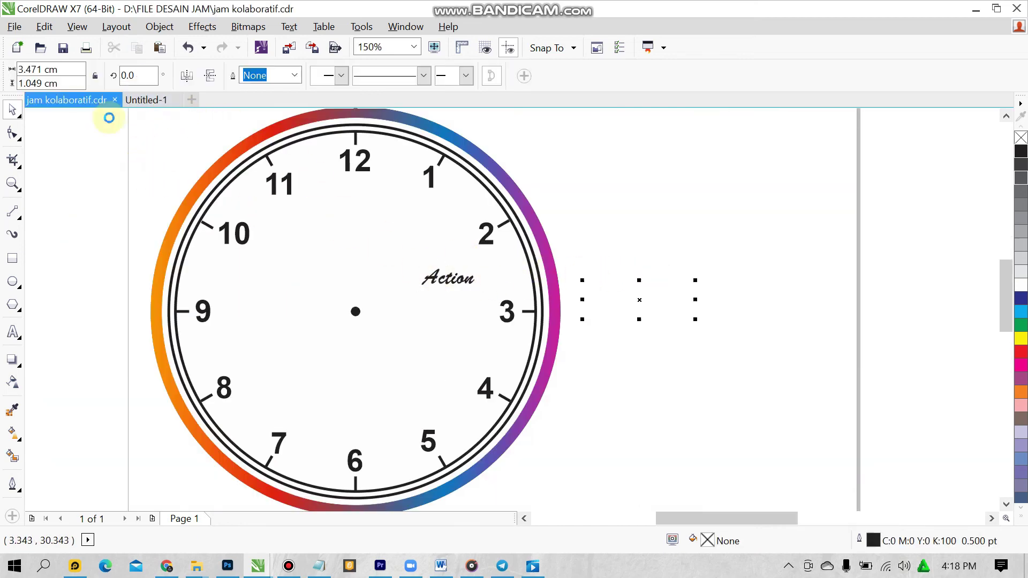
{"action": "left_click", "coordinate": [351, 312]}
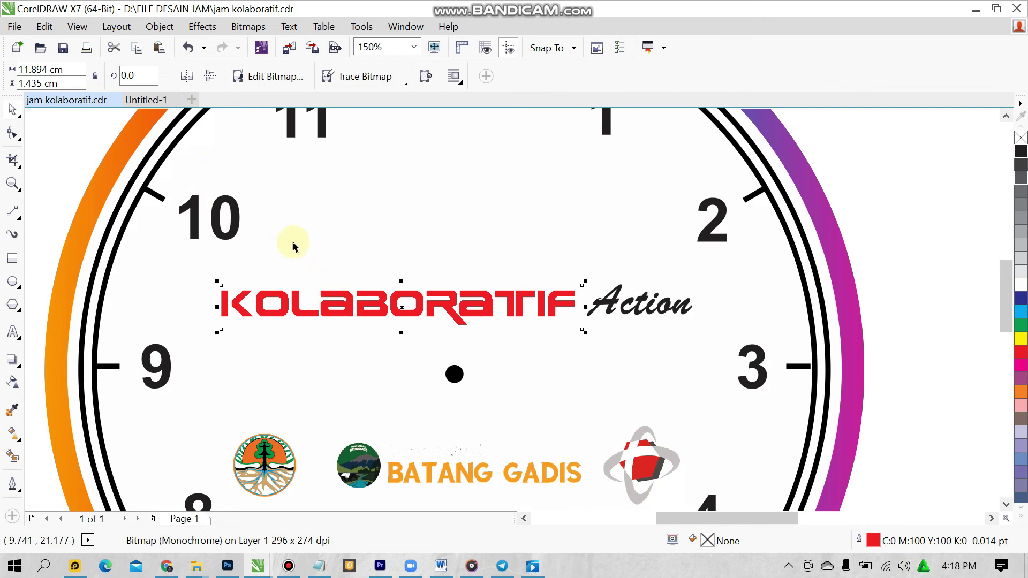
{"action": "scroll", "coordinate": [228, 189], "scroll_direction": "down", "scroll_amount": 2}
{"action": "scroll", "coordinate": [222, 213], "scroll_direction": "up", "scroll_amount": 1}
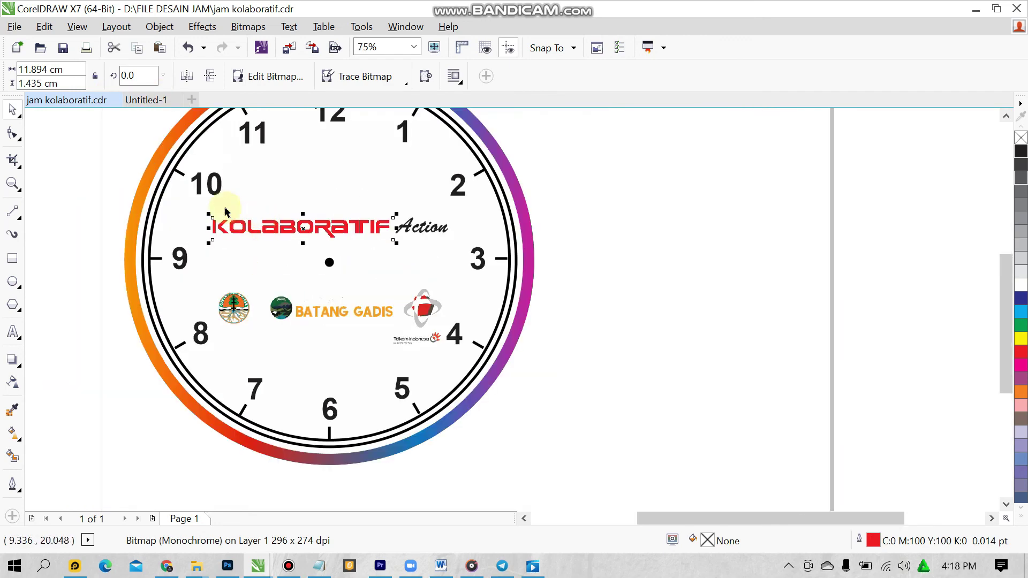
{"action": "left_click", "coordinate": [142, 100]}
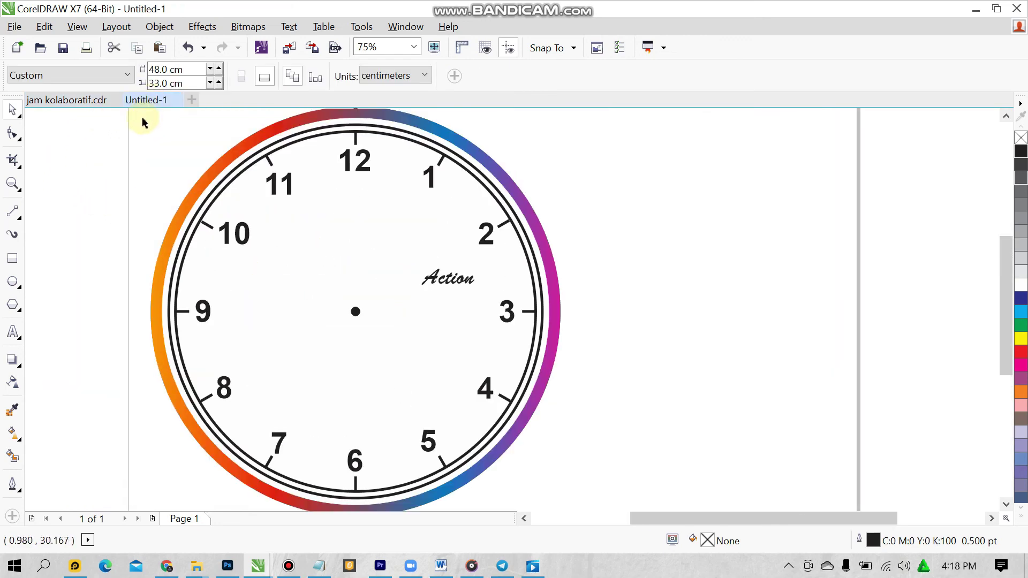
{"action": "key", "text": "ctrl+v"}
{"action": "left_click", "coordinate": [92, 332]}
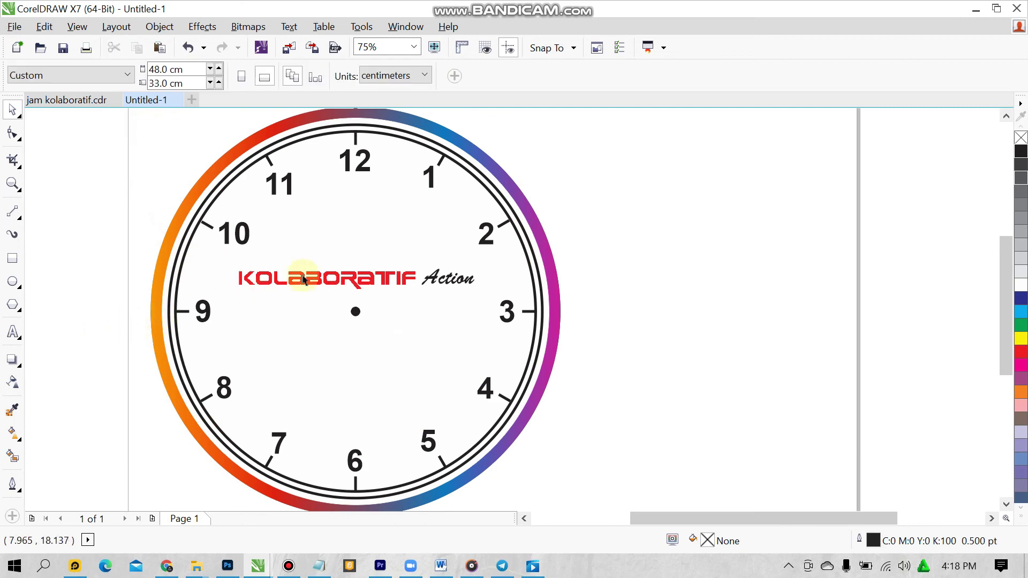
{"action": "scroll", "coordinate": [329, 263], "scroll_direction": "up", "scroll_amount": 2}
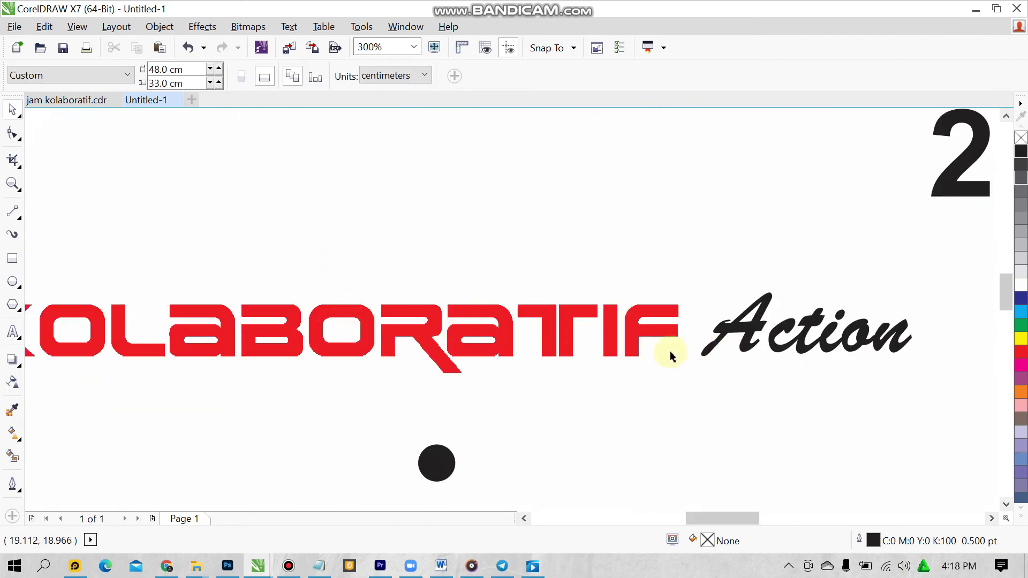
{"action": "scroll", "coordinate": [676, 356], "scroll_direction": "down", "scroll_amount": 1}
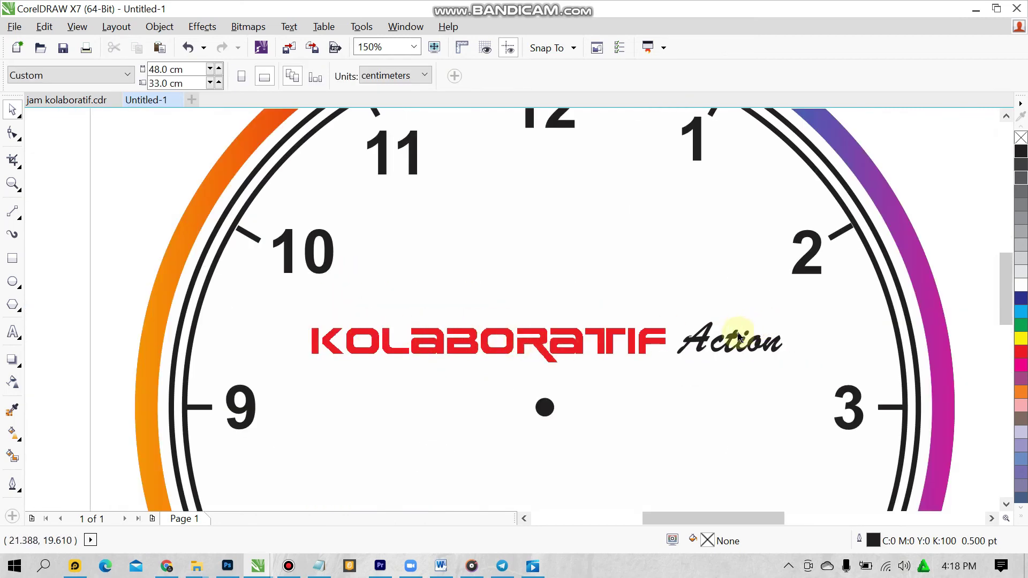
{"action": "scroll", "coordinate": [543, 458], "scroll_direction": "down", "scroll_amount": 4}
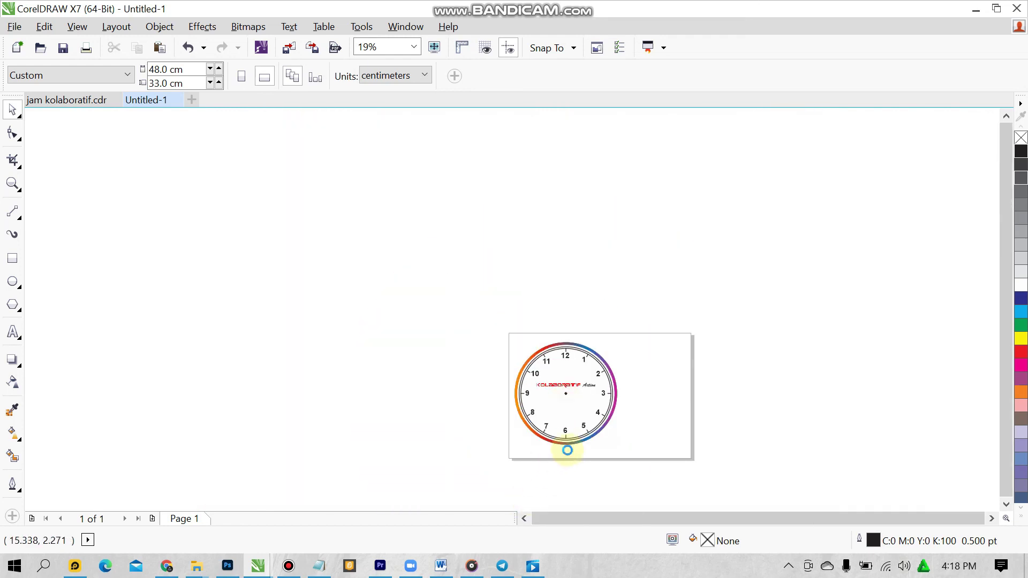
{"action": "scroll", "coordinate": [566, 447], "scroll_direction": "up", "scroll_amount": 2}
{"action": "left_click_drag", "start_coordinate": [651, 286], "coordinate": [704, 296]}
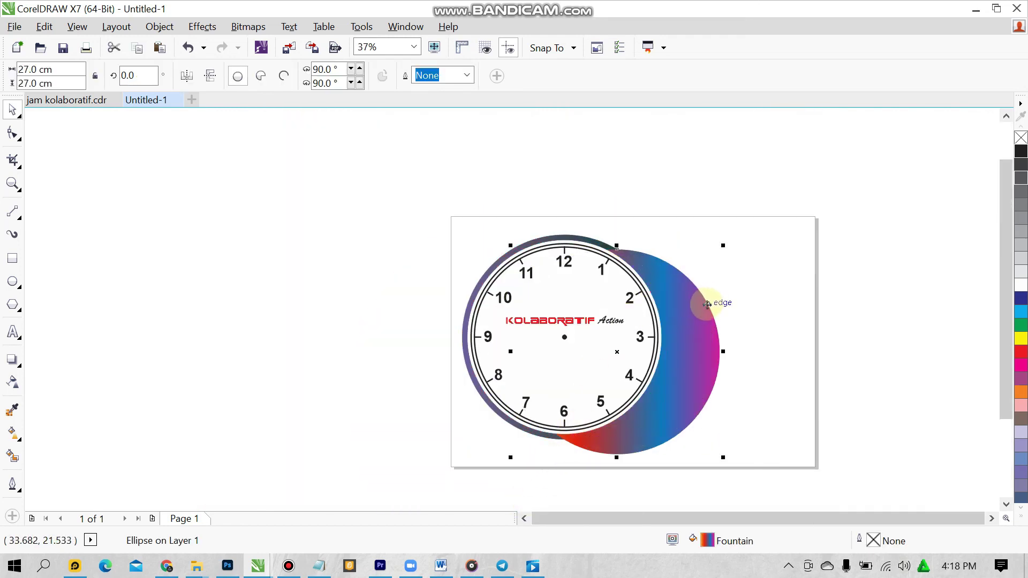
{"action": "key", "text": "ctrl+z"}
{"action": "left_click", "coordinate": [452, 236]}
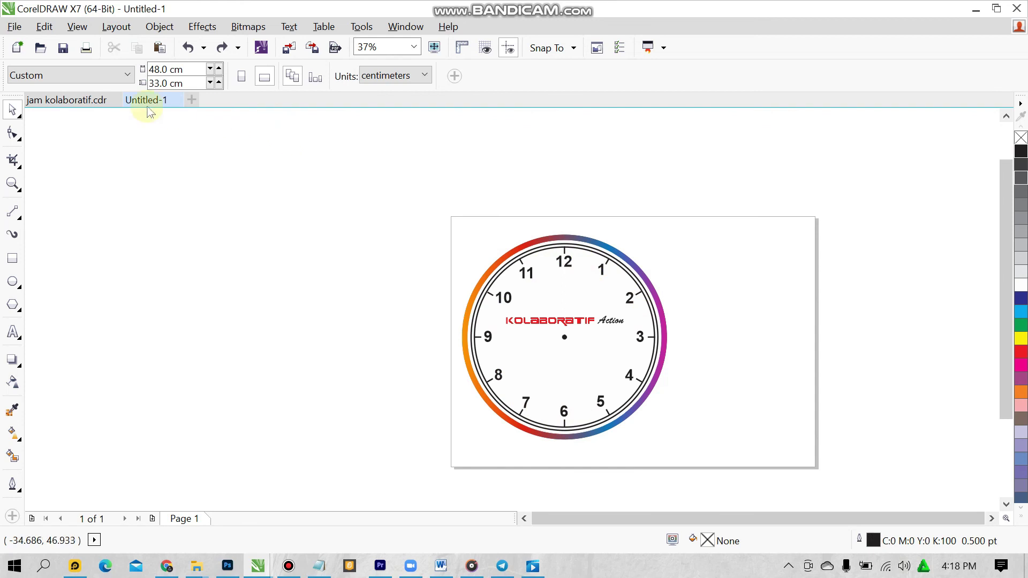
- Switch to jam kolaboratif.cdr and examine the row of logos below the clock's centre dot
{"action": "left_click", "coordinate": [102, 103]}
{"action": "left_click_drag", "start_coordinate": [530, 247], "coordinate": [665, 316]}
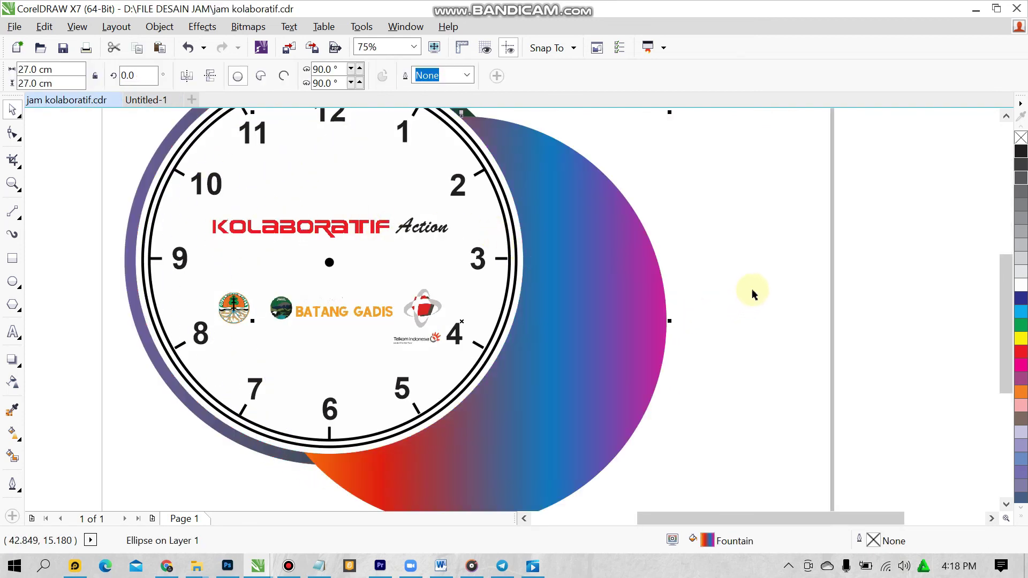
{"action": "key", "text": "ctrl+z"}
{"action": "left_click", "coordinate": [705, 275]}
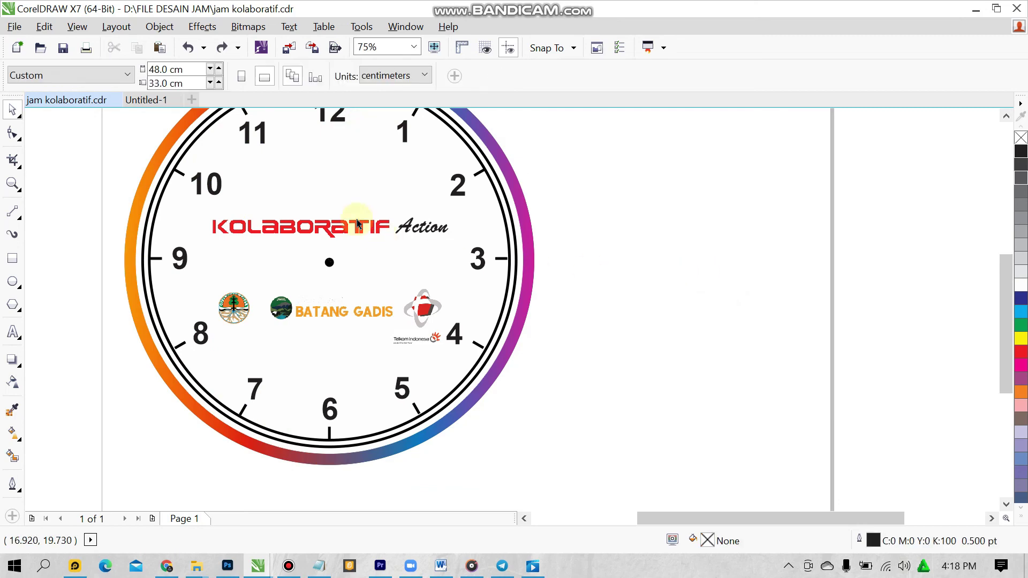
{"action": "scroll", "coordinate": [296, 389], "scroll_direction": "down", "scroll_amount": 5}
{"action": "scroll", "coordinate": [257, 368], "scroll_direction": "up", "scroll_amount": 4}
{"action": "scroll", "coordinate": [356, 375], "scroll_direction": "up", "scroll_amount": 2}
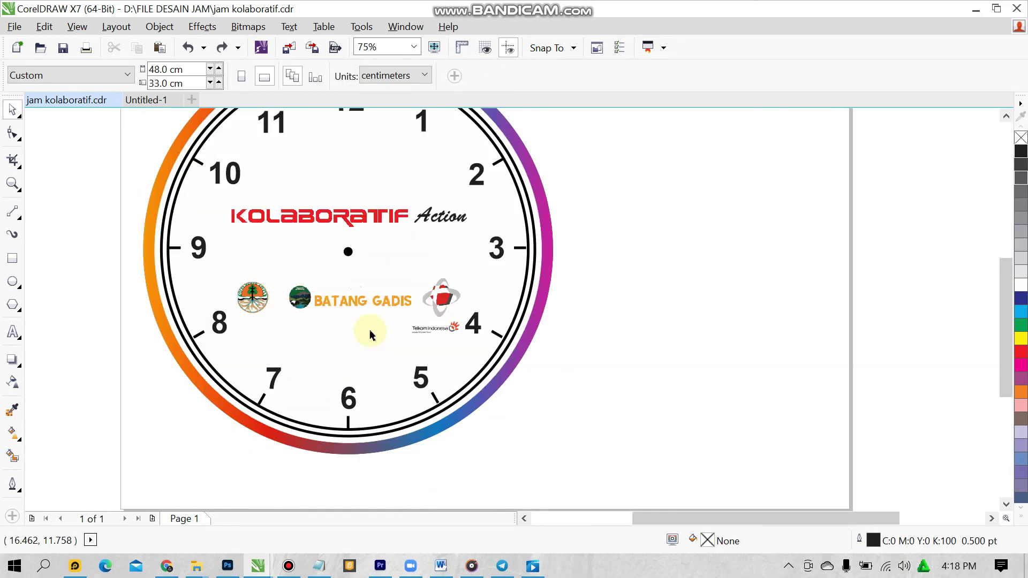
- Copy the round tree-and-roots logo from jam kolaboratif.cdr and paste it onto the clock face in Untitled-1
{"action": "left_click", "coordinate": [269, 300]}
{"action": "scroll", "coordinate": [251, 298], "scroll_direction": "up", "scroll_amount": 10}
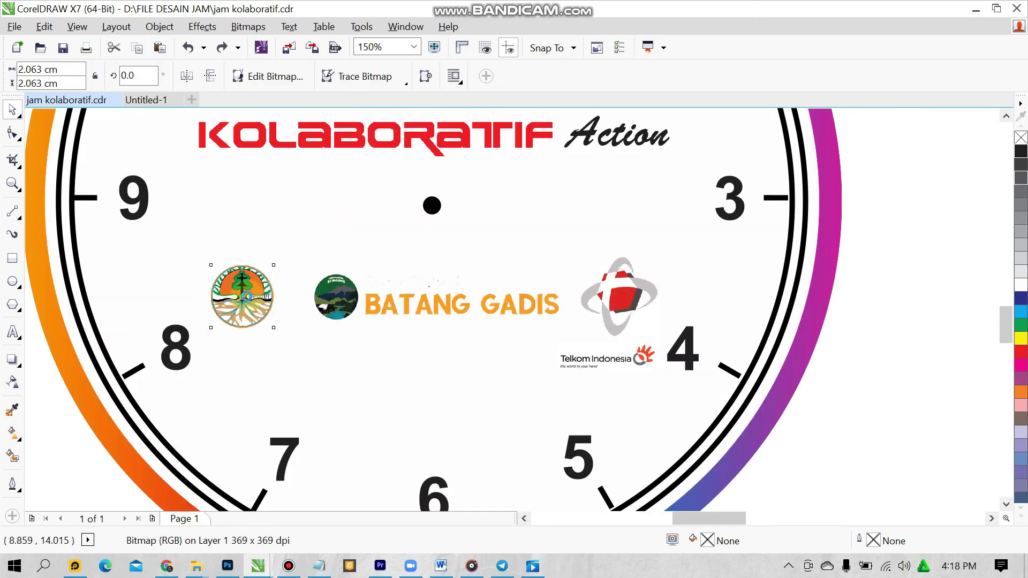
{"action": "scroll", "coordinate": [247, 296], "scroll_direction": "down", "scroll_amount": 4}
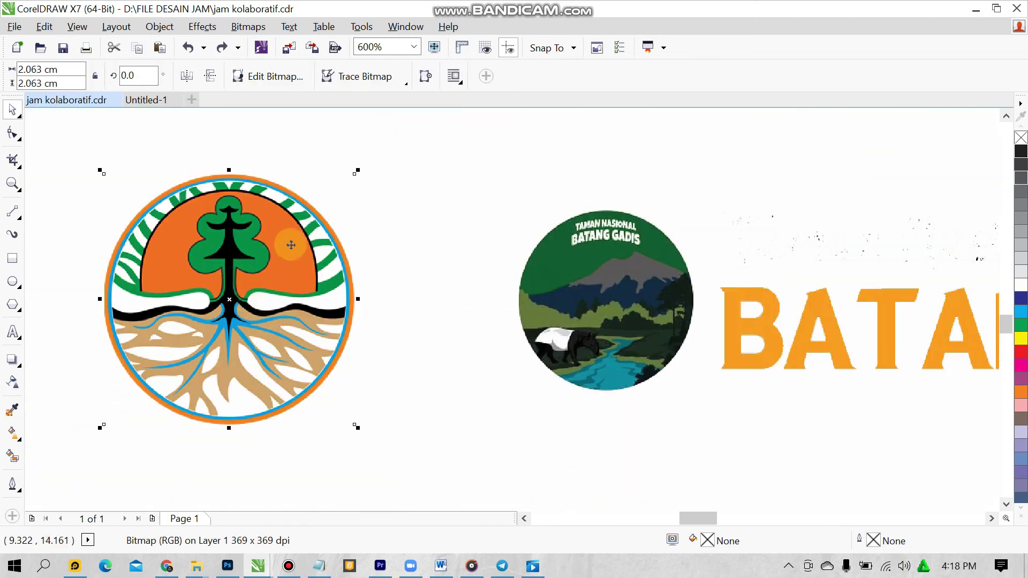
{"action": "scroll", "coordinate": [218, 320], "scroll_direction": "down", "scroll_amount": 4}
{"action": "scroll", "coordinate": [236, 300], "scroll_direction": "up", "scroll_amount": 4}
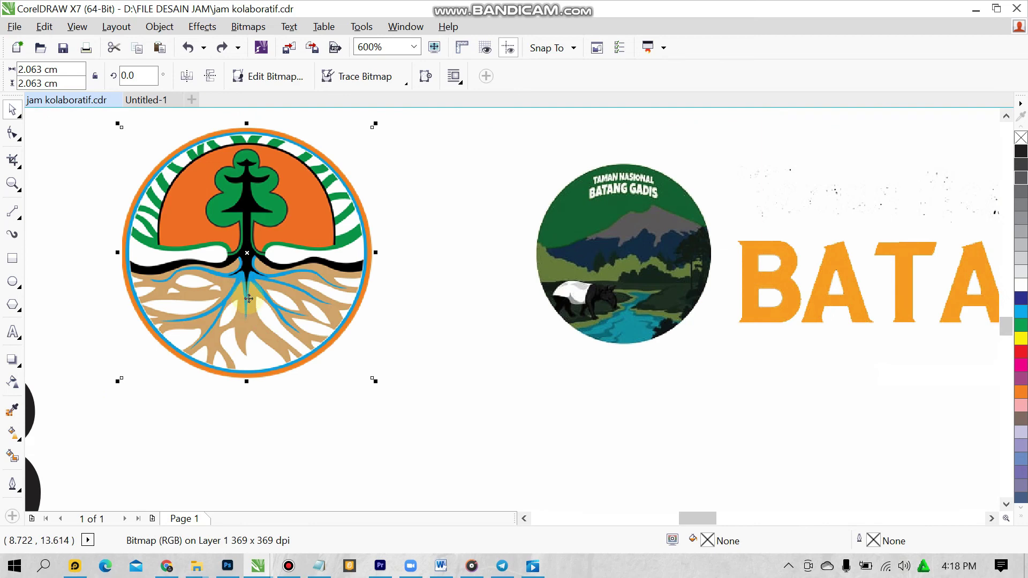
{"action": "left_click_drag", "start_coordinate": [254, 298], "coordinate": [287, 342]}
{"action": "key", "text": "ctrl+z"}
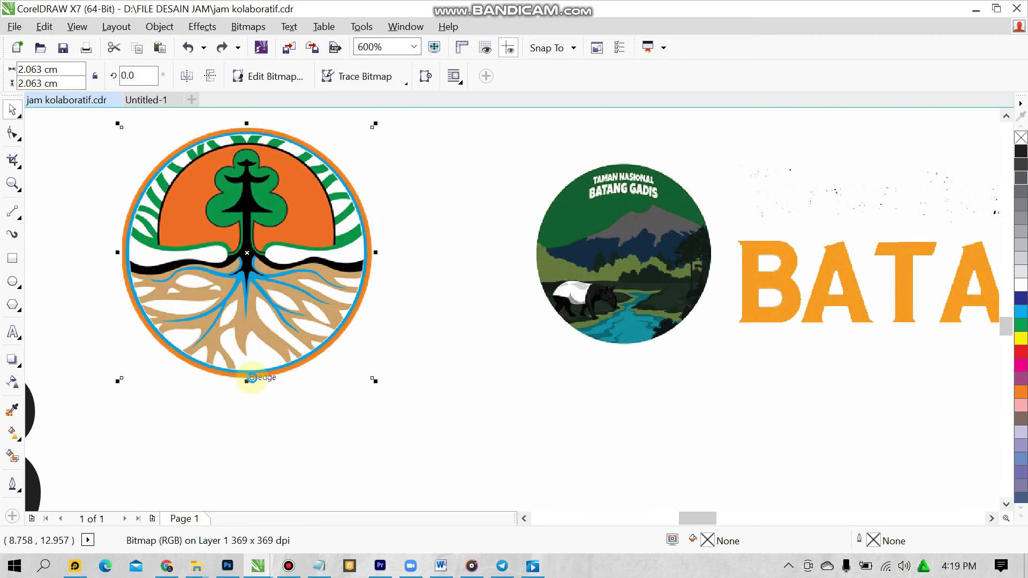
{"action": "scroll", "coordinate": [252, 378], "scroll_direction": "down", "scroll_amount": 3}
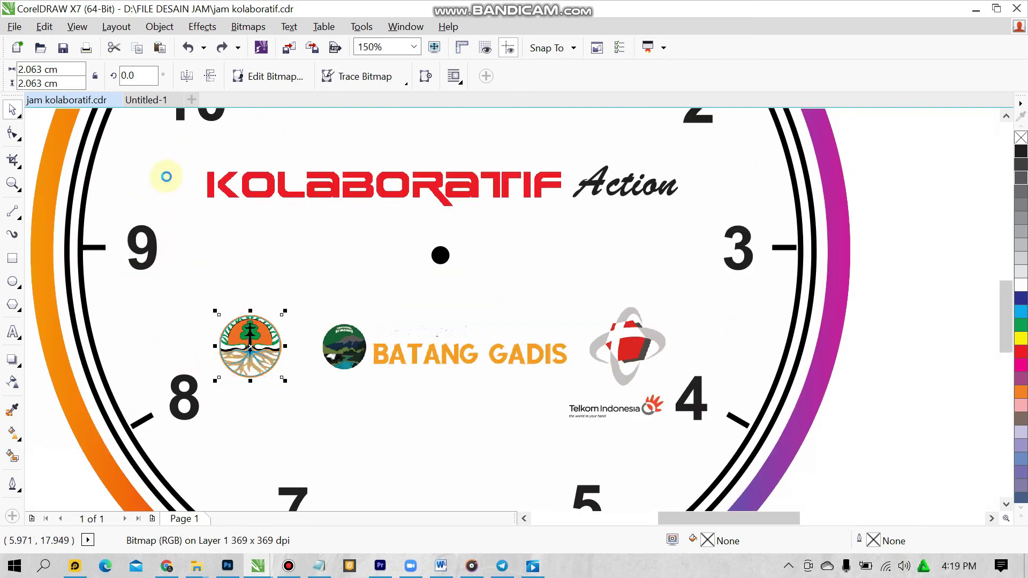
{"action": "left_click", "coordinate": [145, 100]}
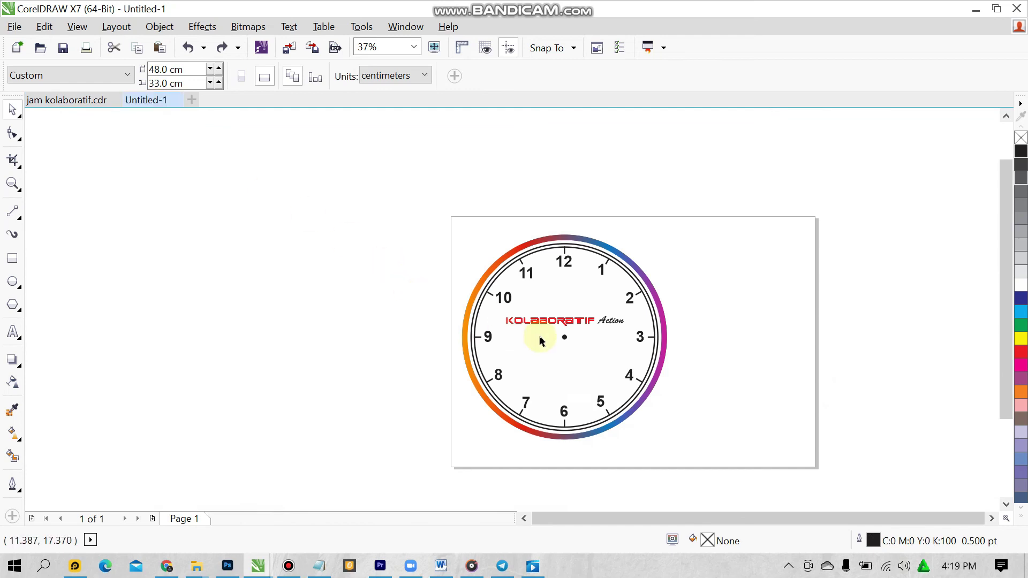
{"action": "key", "text": "ctrl+v"}
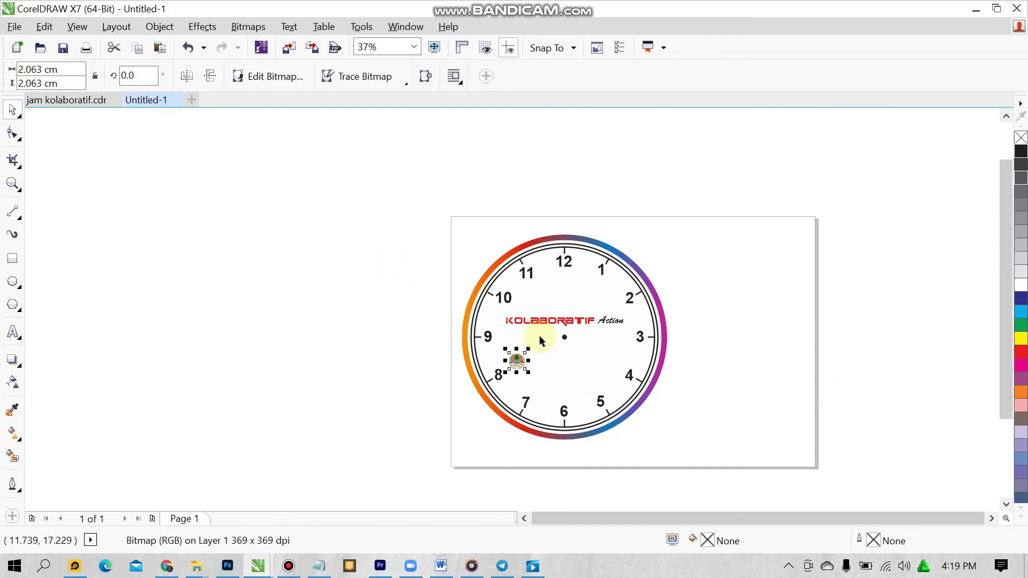
{"action": "key", "text": "shift+F12"}
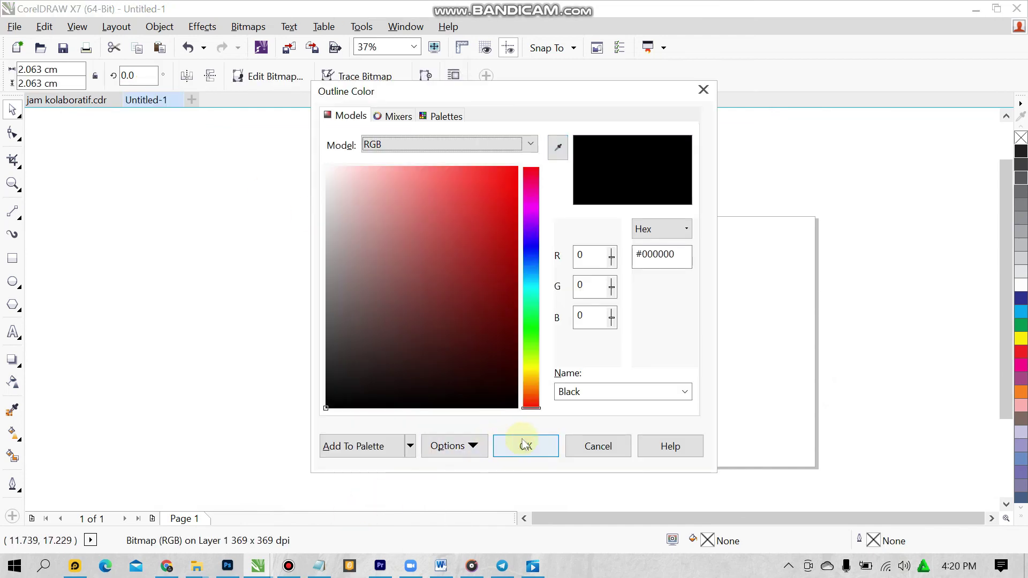
{"action": "left_click", "coordinate": [589, 448]}
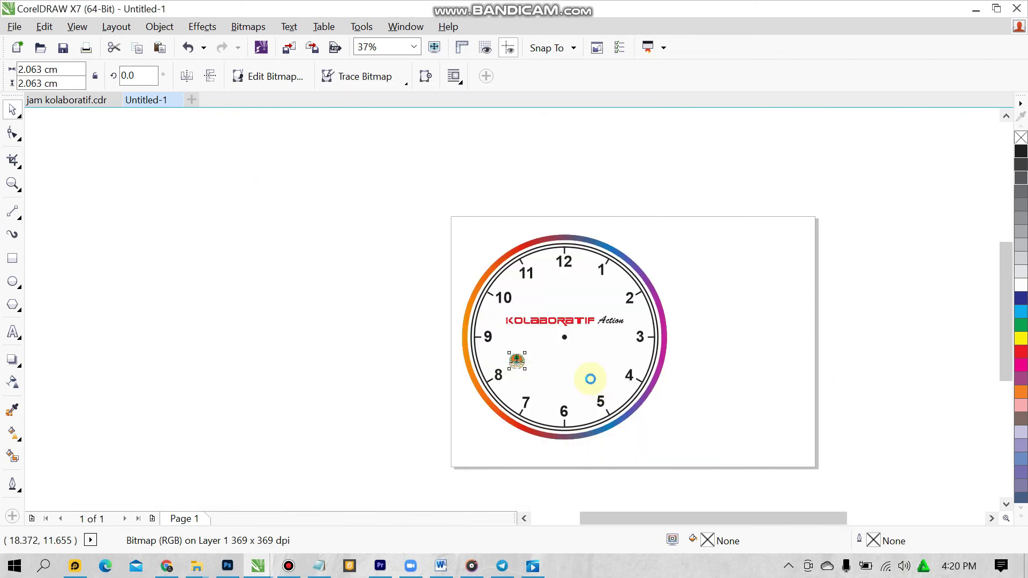
- Convert the pasted tree-and-roots bitmap into vector objects with Quick Trace
{"action": "scroll", "coordinate": [590, 379], "scroll_direction": "up", "scroll_amount": 1}
{"action": "scroll", "coordinate": [305, 345], "scroll_direction": "up", "scroll_amount": 1}
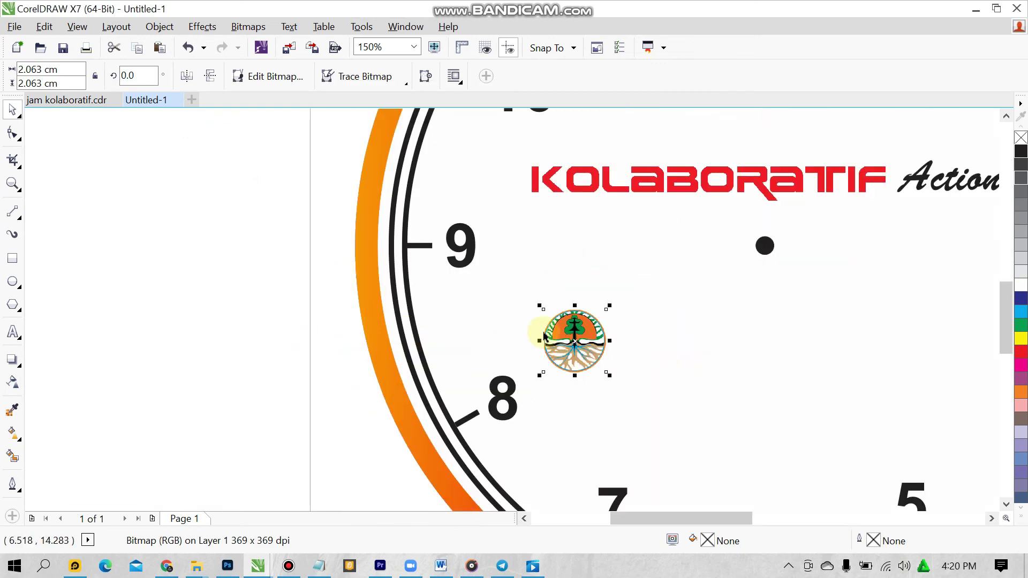
{"action": "scroll", "coordinate": [595, 335], "scroll_direction": "down", "scroll_amount": 1}
{"action": "scroll", "coordinate": [622, 363], "scroll_direction": "up", "scroll_amount": 1}
{"action": "left_click", "coordinate": [326, 355]}
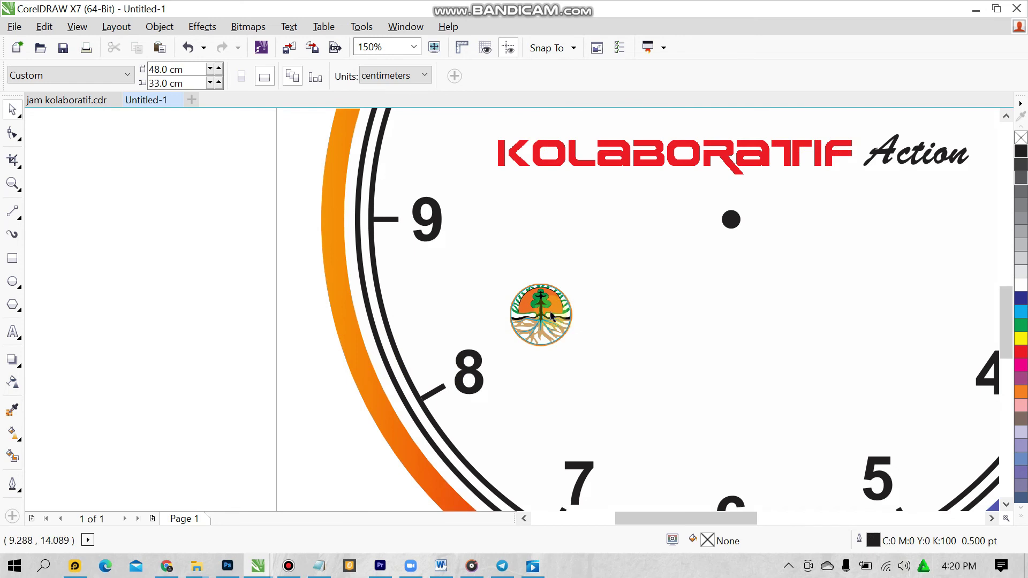
{"action": "scroll", "coordinate": [550, 296], "scroll_direction": "up", "scroll_amount": 1}
{"action": "left_click", "coordinate": [550, 297]}
{"action": "left_click", "coordinate": [346, 84]}
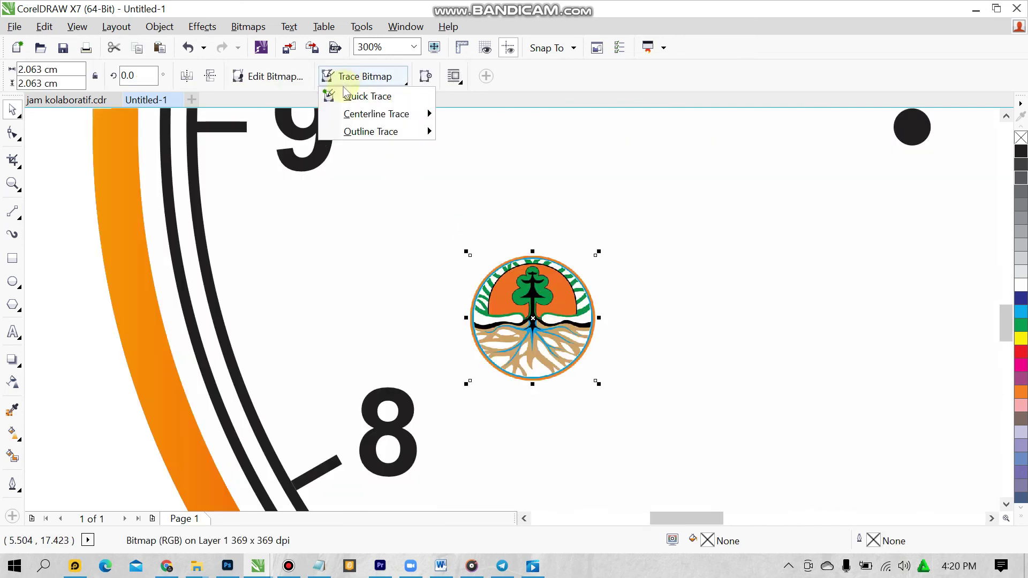
{"action": "left_click", "coordinate": [368, 94]}
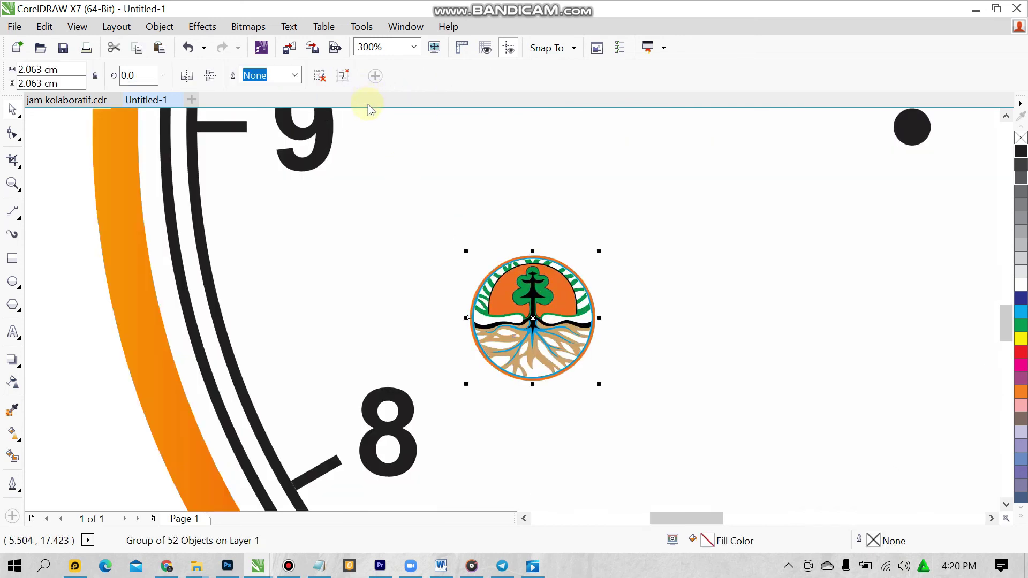
{"action": "left_click", "coordinate": [80, 394]}
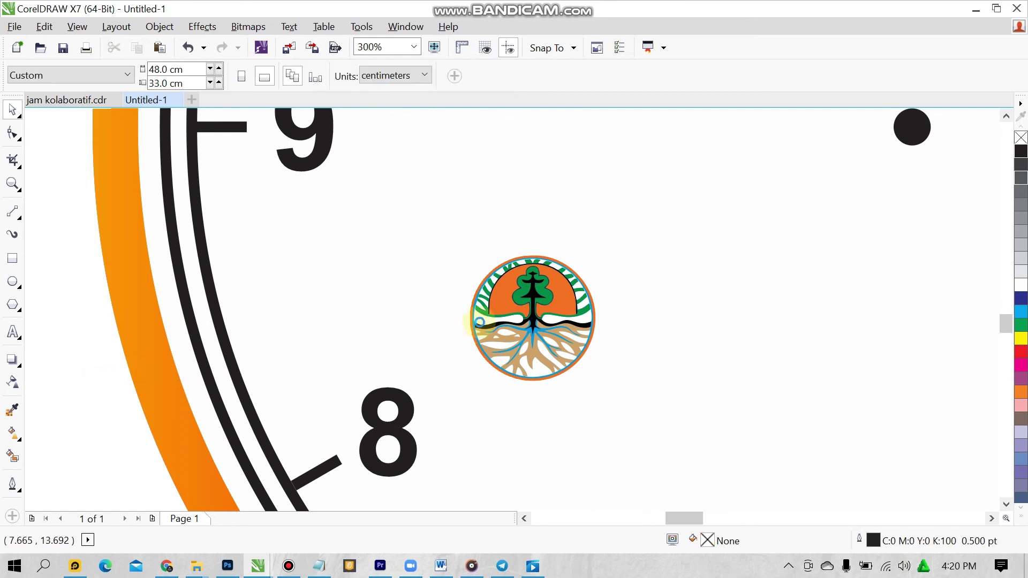
- Inspect the traced tree logo up close and try ungrouping it to handle its black arch separately
{"action": "scroll", "coordinate": [492, 321], "scroll_direction": "up", "scroll_amount": 2}
{"action": "scroll", "coordinate": [687, 303], "scroll_direction": "up", "scroll_amount": 1}
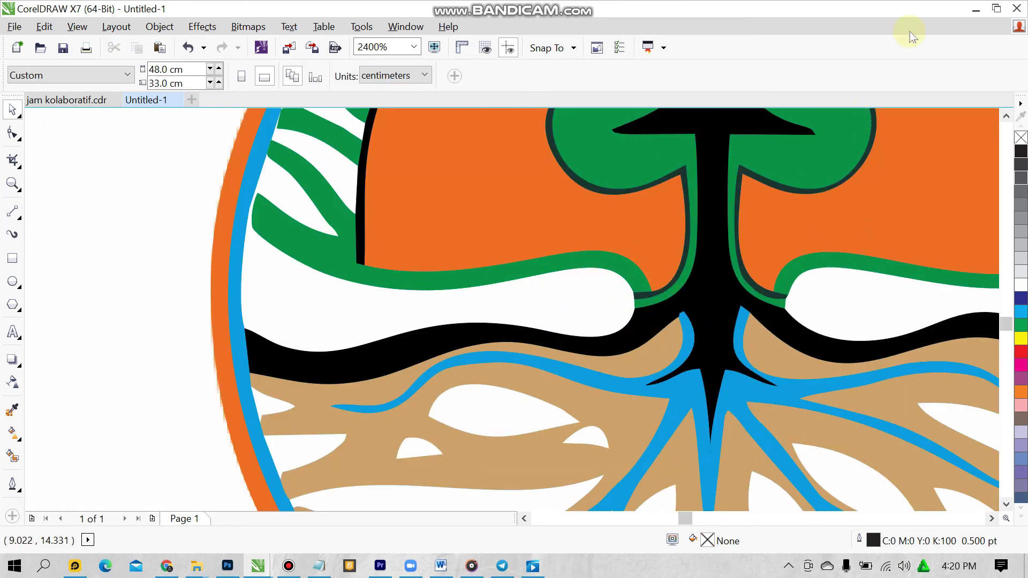
{"action": "scroll", "coordinate": [660, 221], "scroll_direction": "down", "scroll_amount": 2}
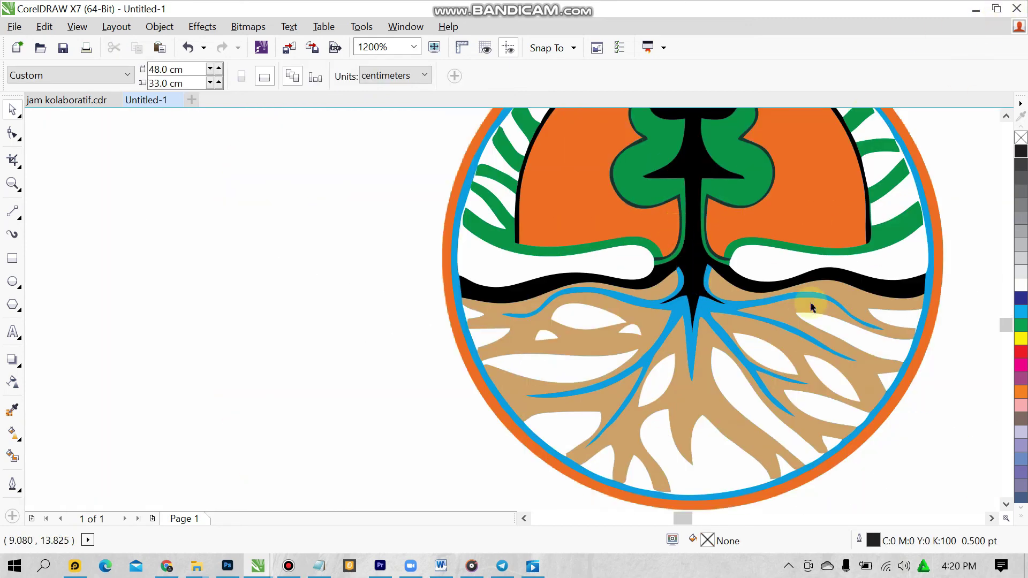
{"action": "scroll", "coordinate": [411, 389], "scroll_direction": "up", "scroll_amount": 2}
{"action": "scroll", "coordinate": [410, 390], "scroll_direction": "down", "scroll_amount": 2}
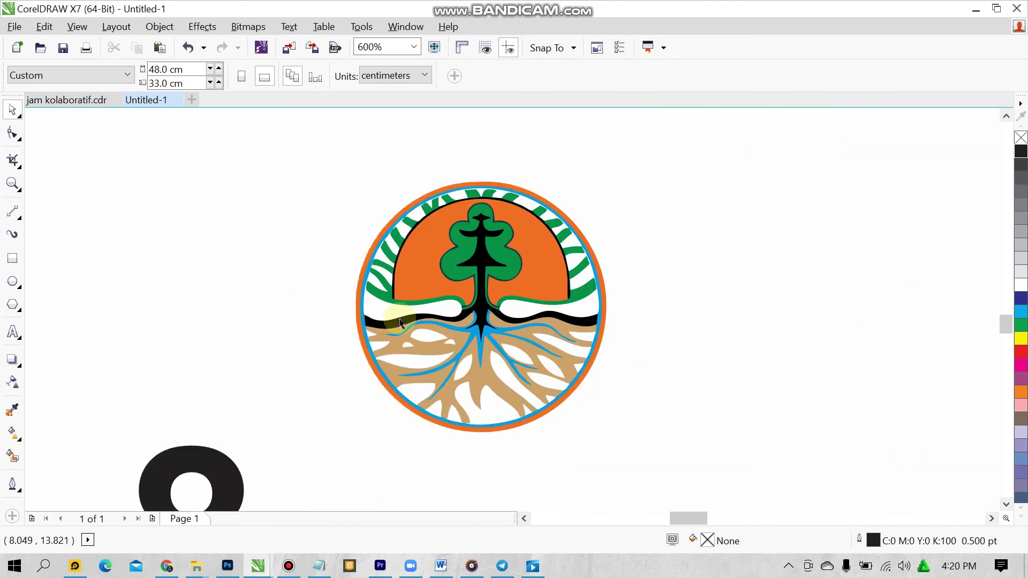
{"action": "left_click", "coordinate": [376, 235]}
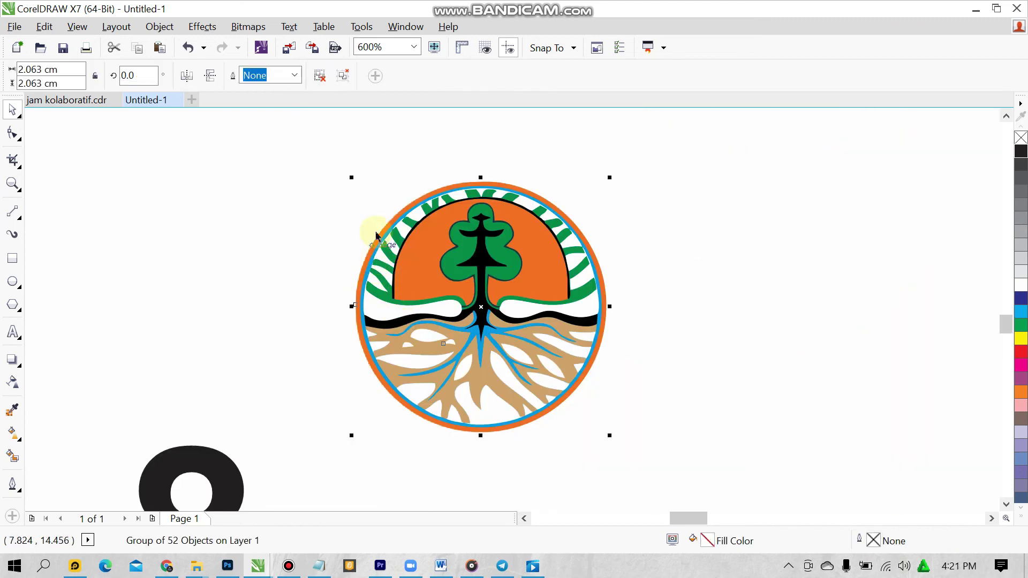
{"action": "left_click", "coordinate": [328, 80]}
{"action": "left_click", "coordinate": [326, 202]}
{"action": "left_click", "coordinate": [454, 274]}
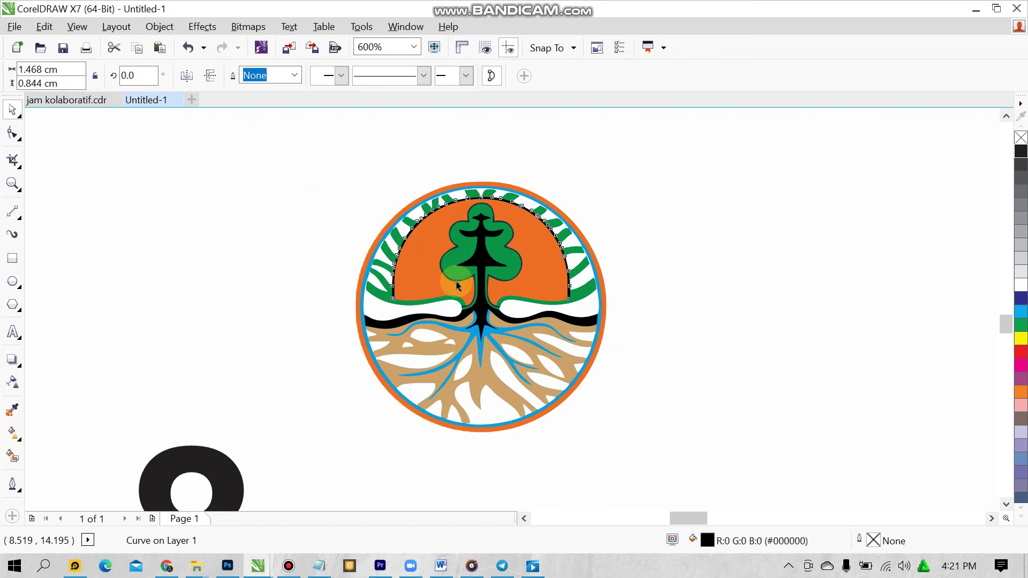
{"action": "key", "text": "ctrl+z"}
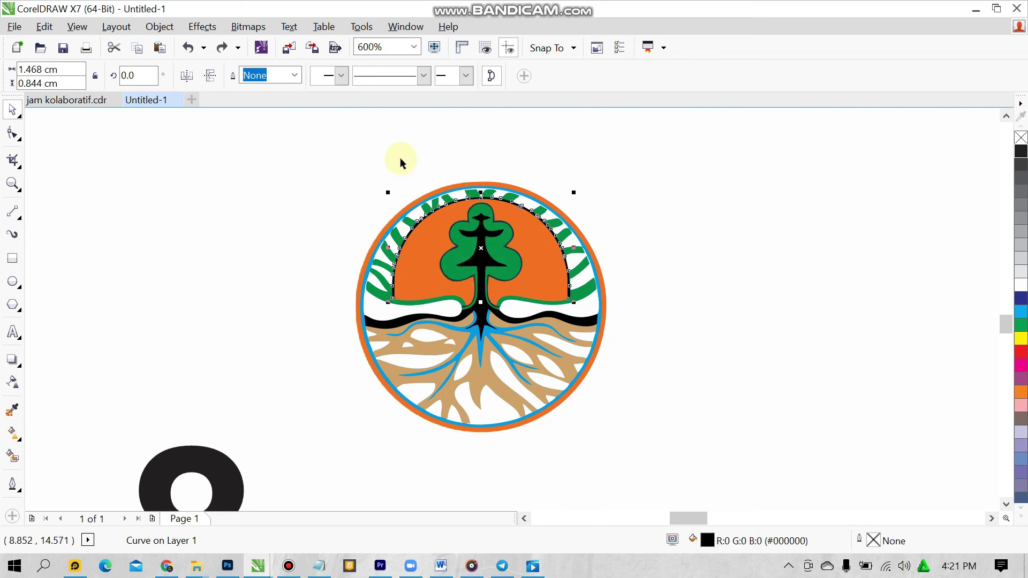
{"action": "key", "text": "ctrl+z"}
{"action": "key", "text": "ctrl+z"}
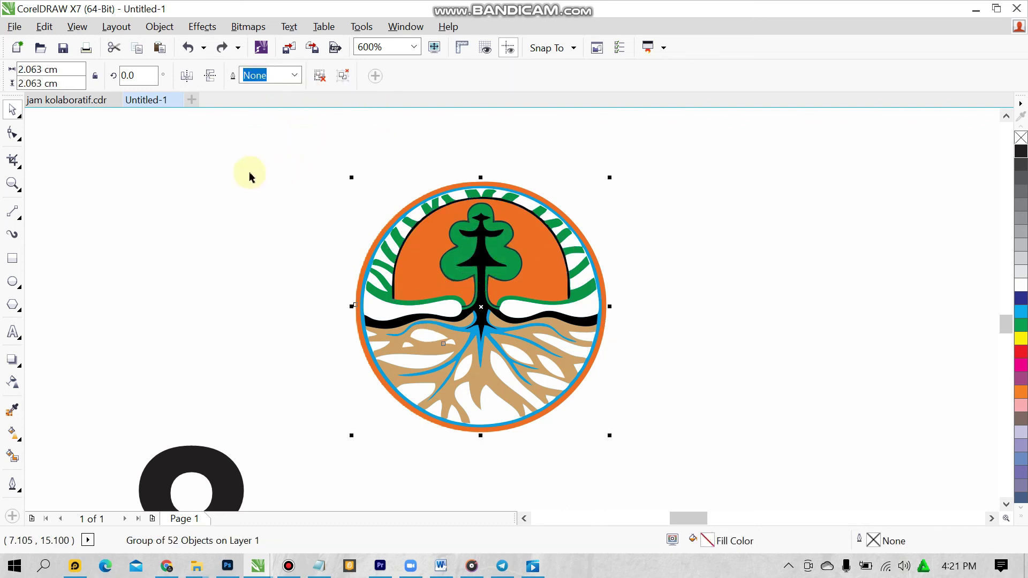
{"action": "scroll", "coordinate": [188, 188], "scroll_direction": "down", "scroll_amount": 2}
{"action": "key", "text": "Escape"}
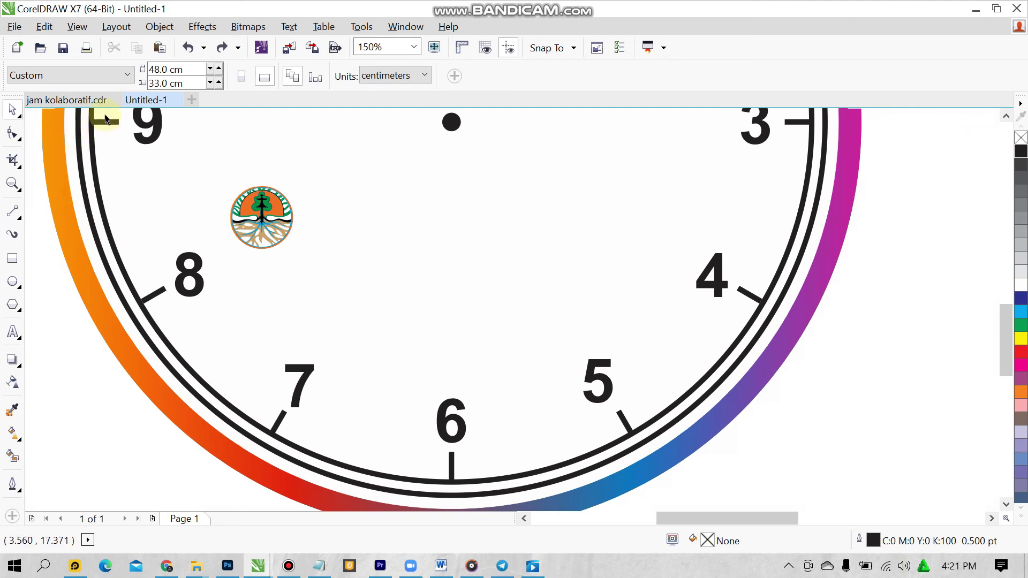
- Copy the BATANG GADIS logo from jam kolaboratif.cdr and paste it beside the tree logo in Untitled-1
{"action": "left_click", "coordinate": [105, 102]}
{"action": "left_click", "coordinate": [654, 269]}
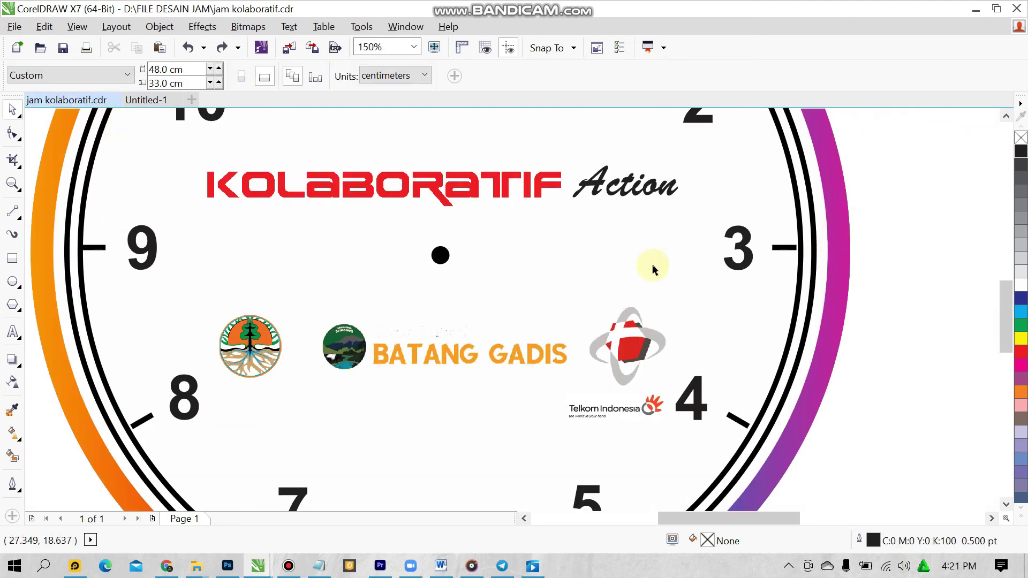
{"action": "left_click", "coordinate": [350, 356]}
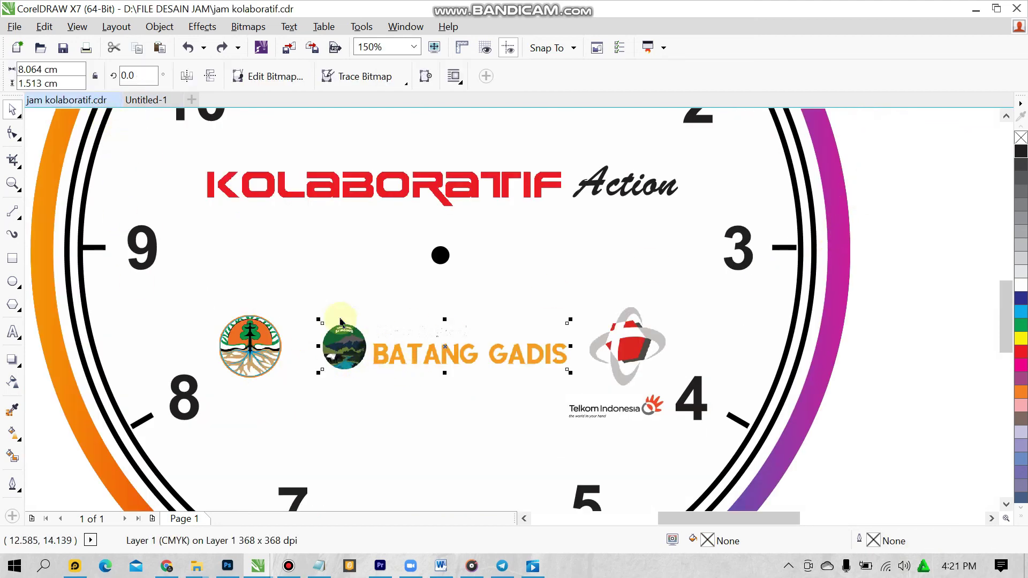
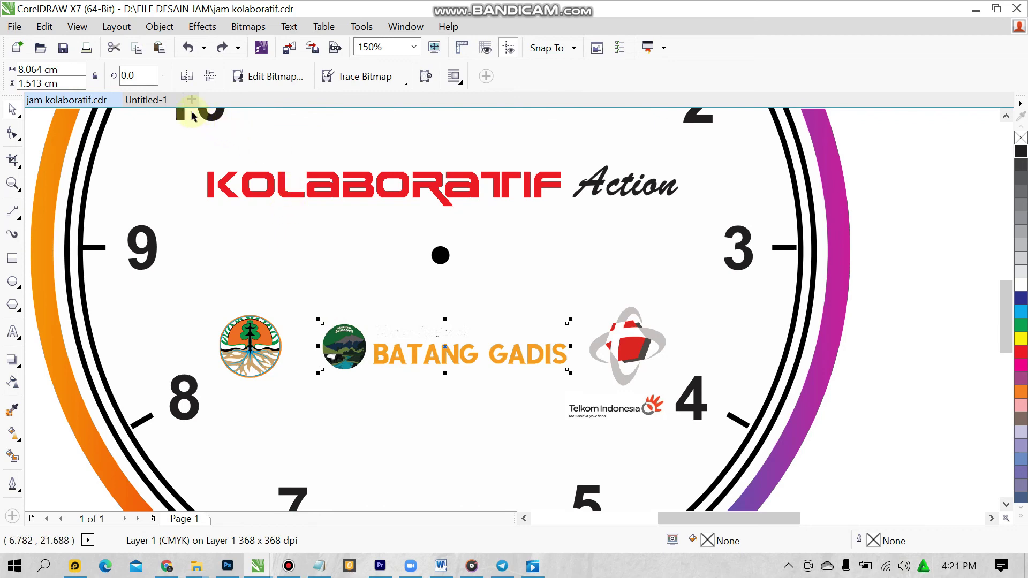
{"action": "left_click", "coordinate": [140, 100]}
{"action": "key", "text": "ctrl+v"}
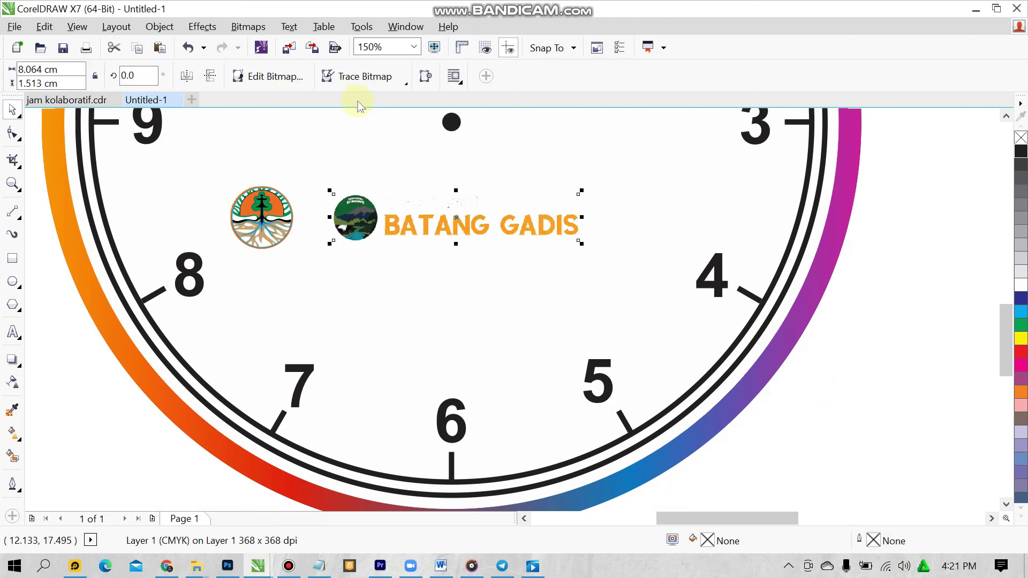
- Try converting the pasted BATANG GADIS bitmap into vector objects with Quick Trace and inspect the traced shapes
{"action": "left_click", "coordinate": [389, 80]}
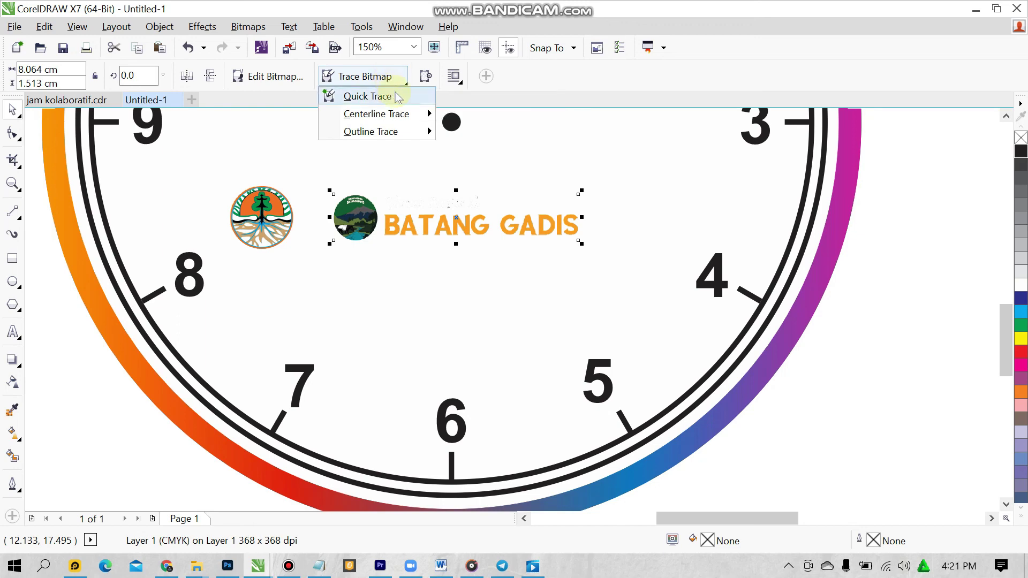
{"action": "left_click", "coordinate": [396, 93]}
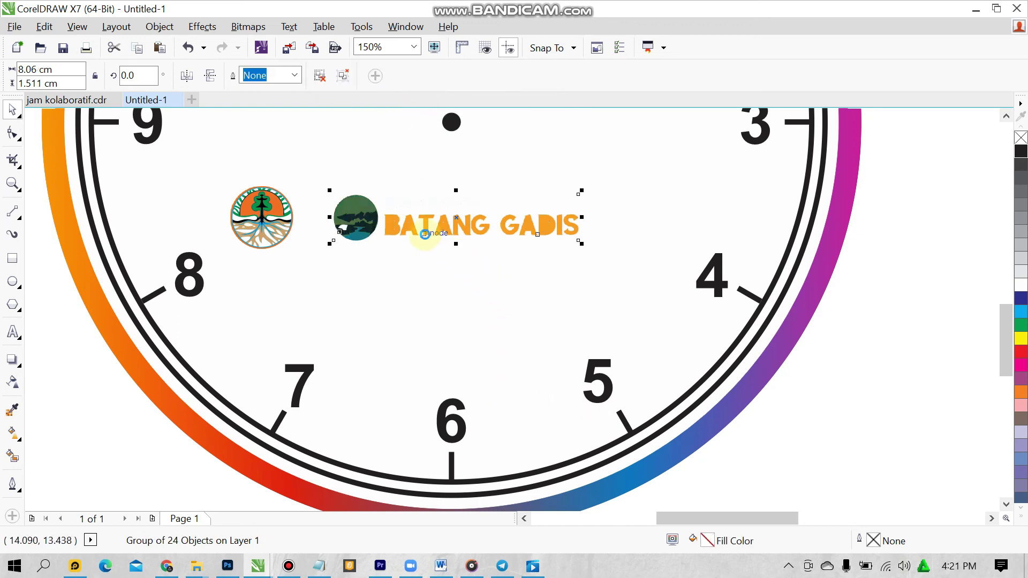
{"action": "scroll", "coordinate": [425, 234], "scroll_direction": "up", "scroll_amount": 2}
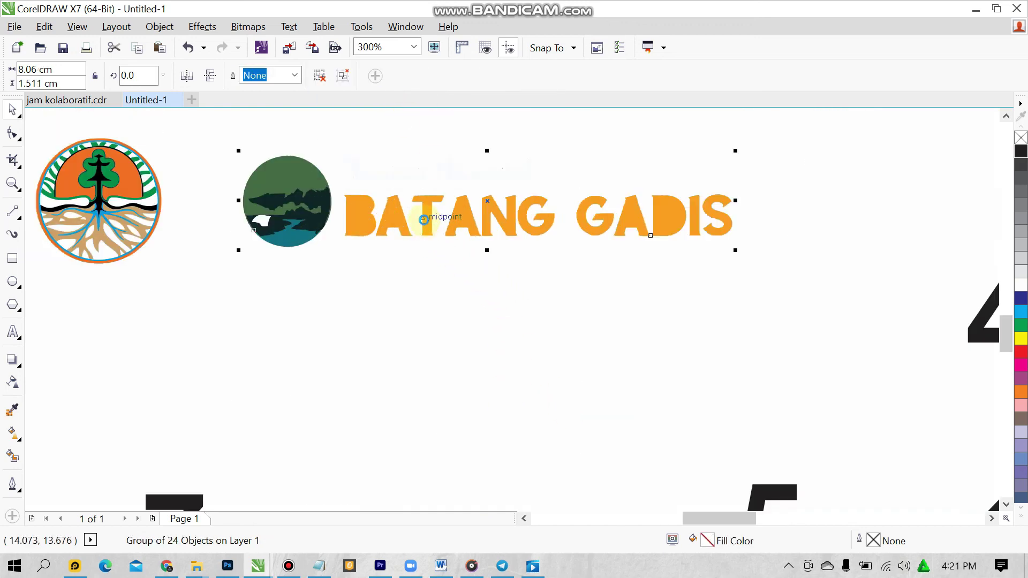
{"action": "scroll", "coordinate": [423, 220], "scroll_direction": "up", "scroll_amount": 1}
{"action": "scroll", "coordinate": [425, 222], "scroll_direction": "down", "scroll_amount": 1}
{"action": "scroll", "coordinate": [428, 224], "scroll_direction": "down", "scroll_amount": 1}
- Try ungrouping the traced BATANG GADIS logo and selecting the second letter A of BATANG on its own
{"action": "left_click", "coordinate": [320, 76]}
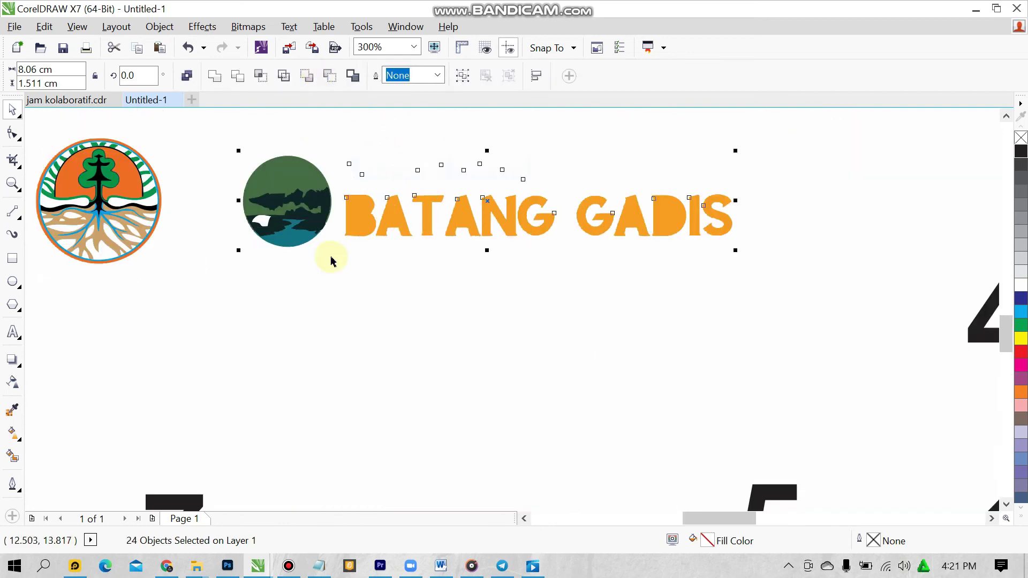
{"action": "left_click", "coordinate": [436, 246]}
{"action": "double_click", "coordinate": [464, 217]}
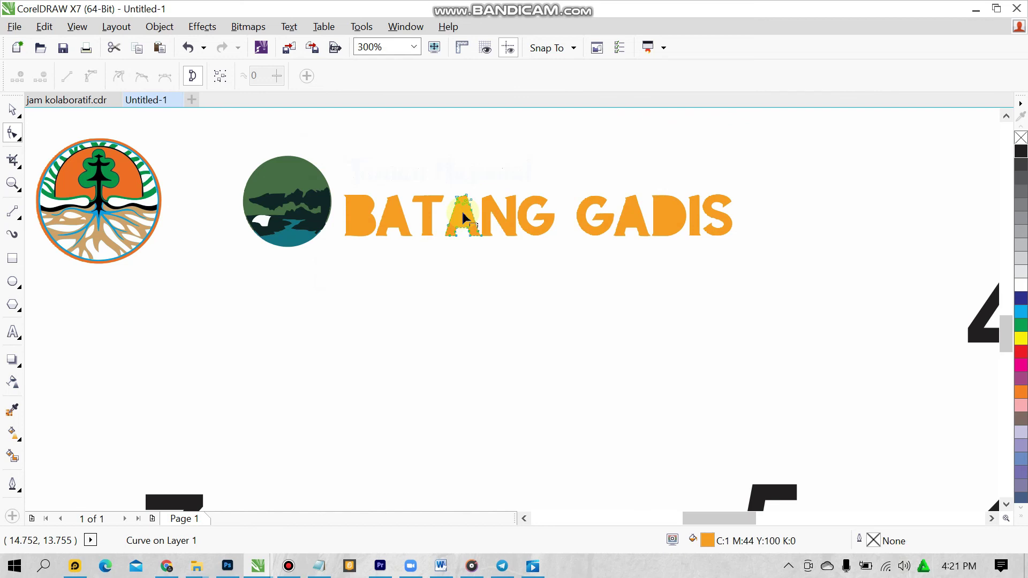
{"action": "left_click", "coordinate": [13, 110]}
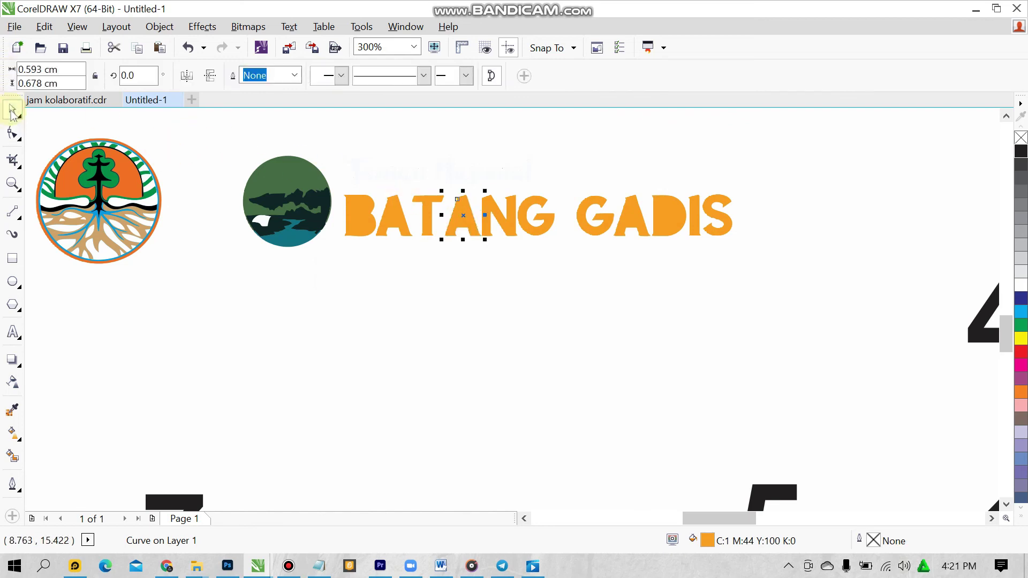
- Undo the ungrouping and the Quick Trace of the BATANG GADIS logo, and check the original bitmap
{"action": "key", "text": "ctrl+z"}
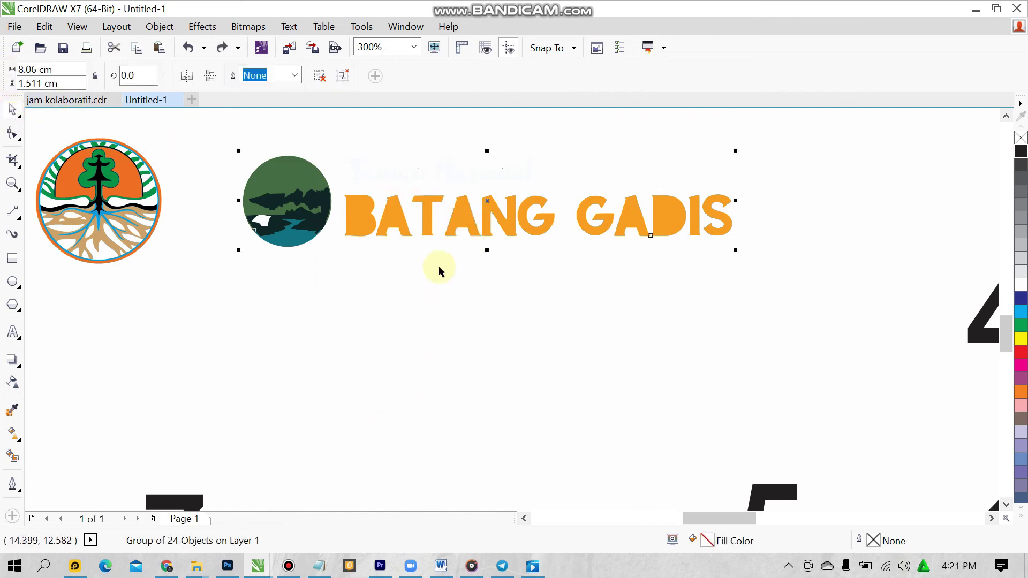
{"action": "left_click", "coordinate": [342, 114]}
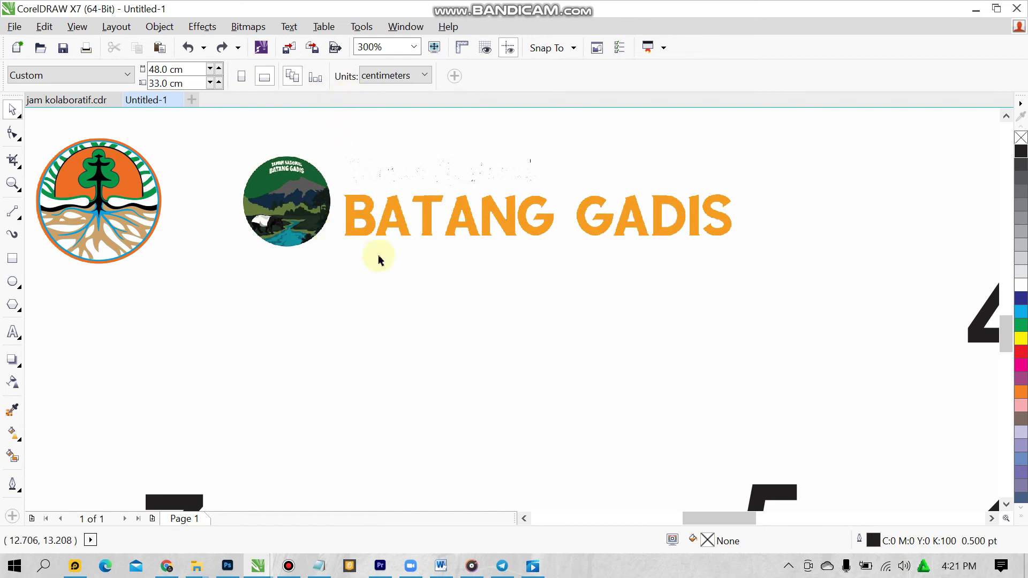
{"action": "scroll", "coordinate": [260, 237], "scroll_direction": "down", "scroll_amount": 1}
{"action": "scroll", "coordinate": [261, 237], "scroll_direction": "up", "scroll_amount": 1}
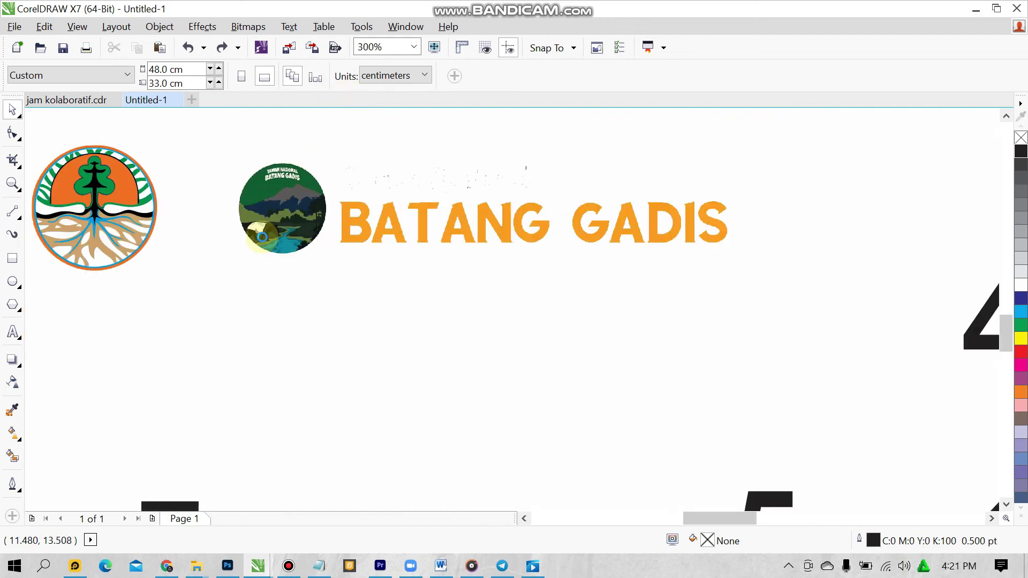
{"action": "scroll", "coordinate": [262, 236], "scroll_direction": "up", "scroll_amount": 2}
{"action": "scroll", "coordinate": [263, 232], "scroll_direction": "down", "scroll_amount": 2}
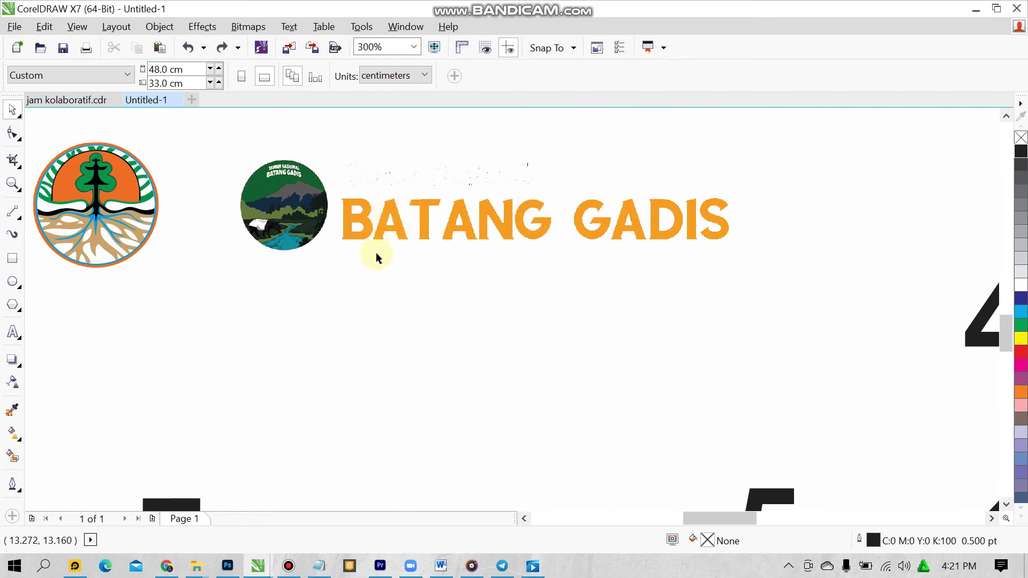
{"action": "scroll", "coordinate": [648, 260], "scroll_direction": "down", "scroll_amount": 3}
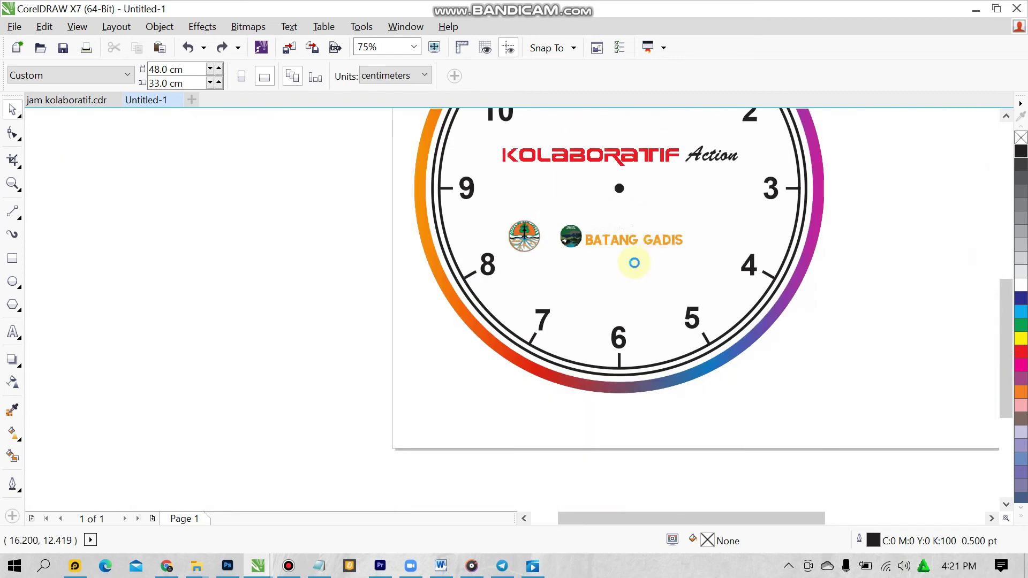
{"action": "scroll", "coordinate": [625, 272], "scroll_direction": "up", "scroll_amount": 1}
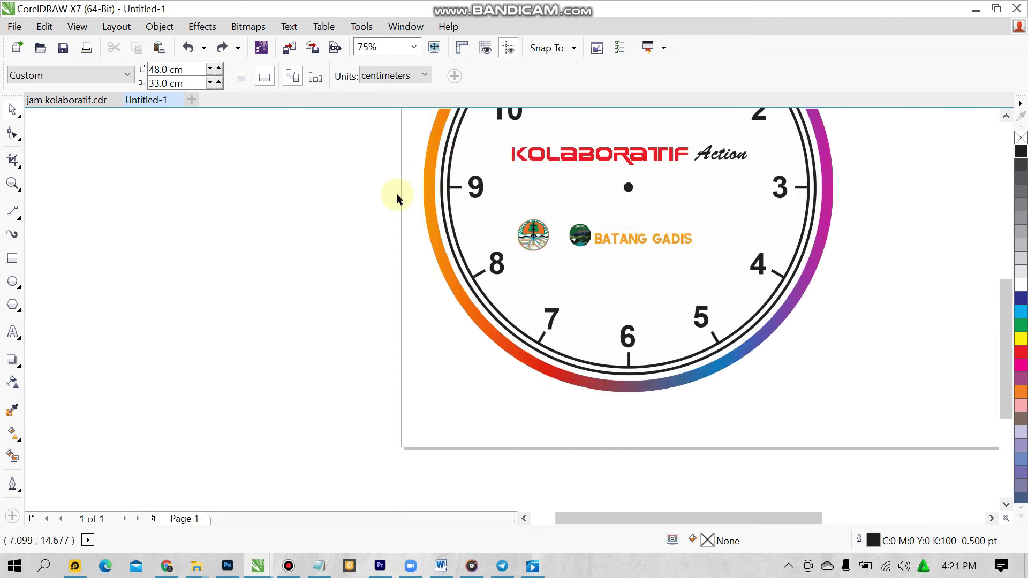
- Copy the red cube logo with grey rings from jam kolaboratif.cdr and paste it beside BATANG GADIS in Untitled-1
{"action": "left_click", "coordinate": [67, 100]}
{"action": "left_click_drag", "start_coordinate": [615, 342], "coordinate": [625, 337]}
{"action": "left_click", "coordinate": [637, 338]}
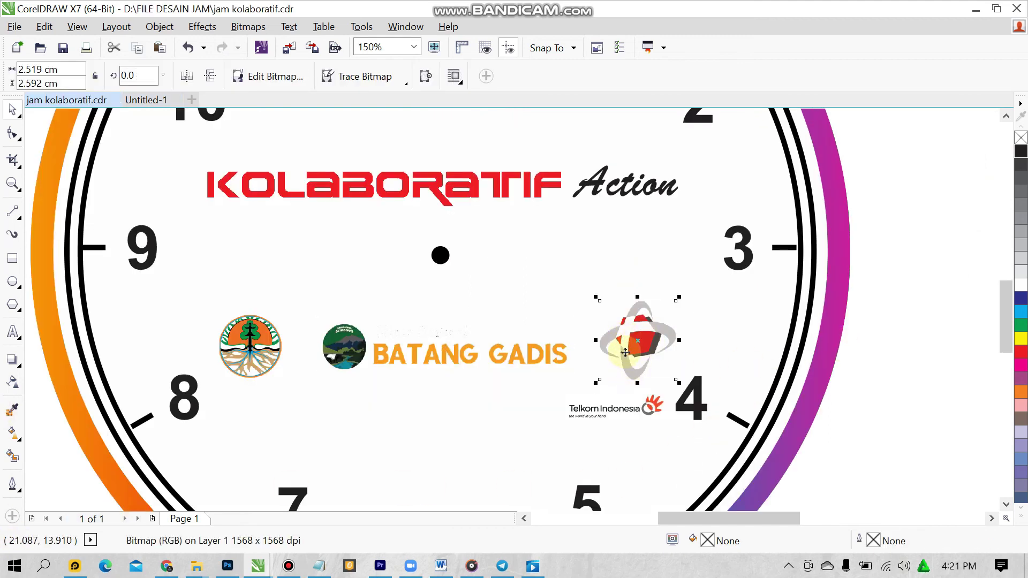
{"action": "key", "text": "ctrl+z"}
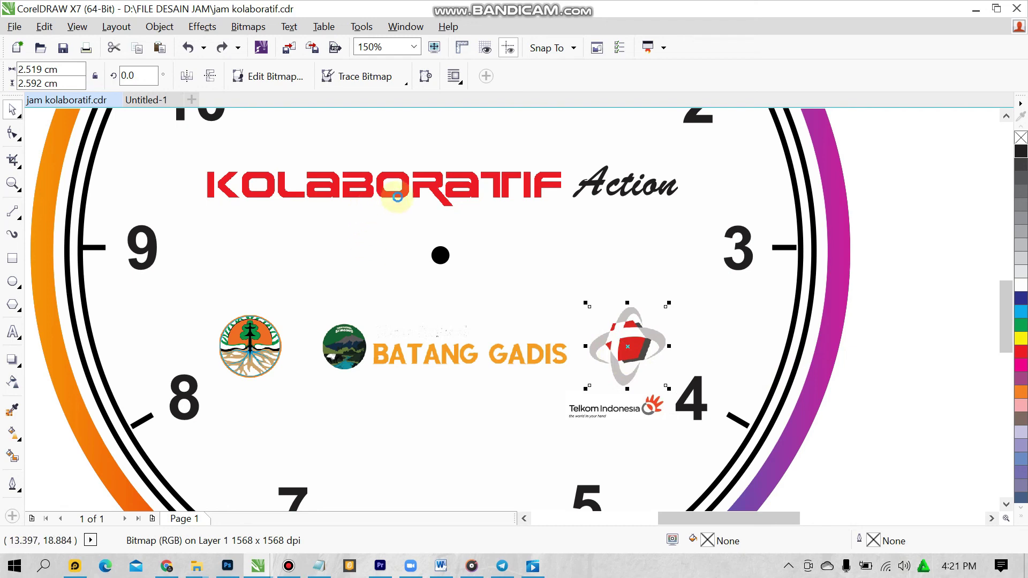
{"action": "left_click", "coordinate": [159, 103]}
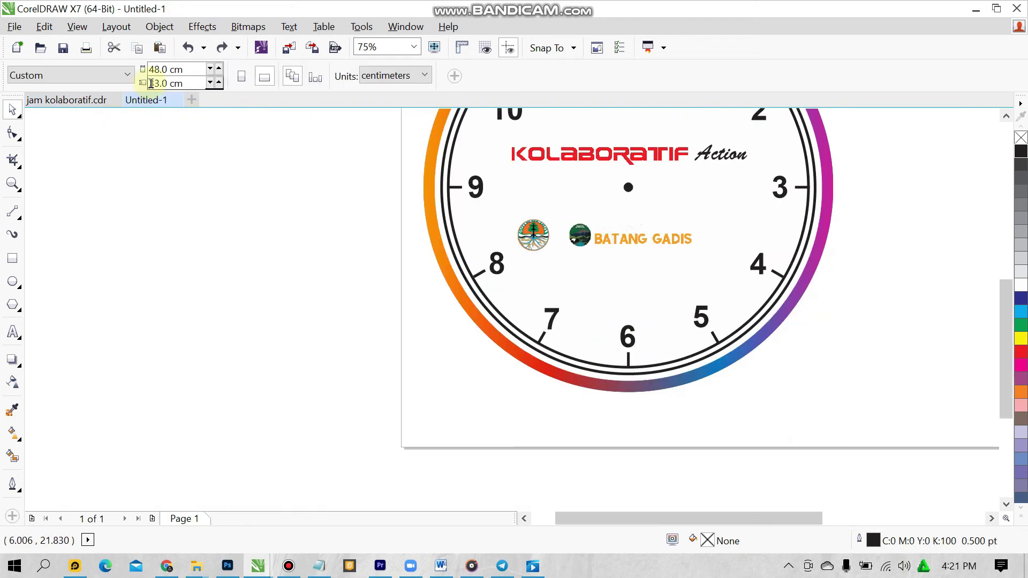
{"action": "key", "text": "ctrl+v"}
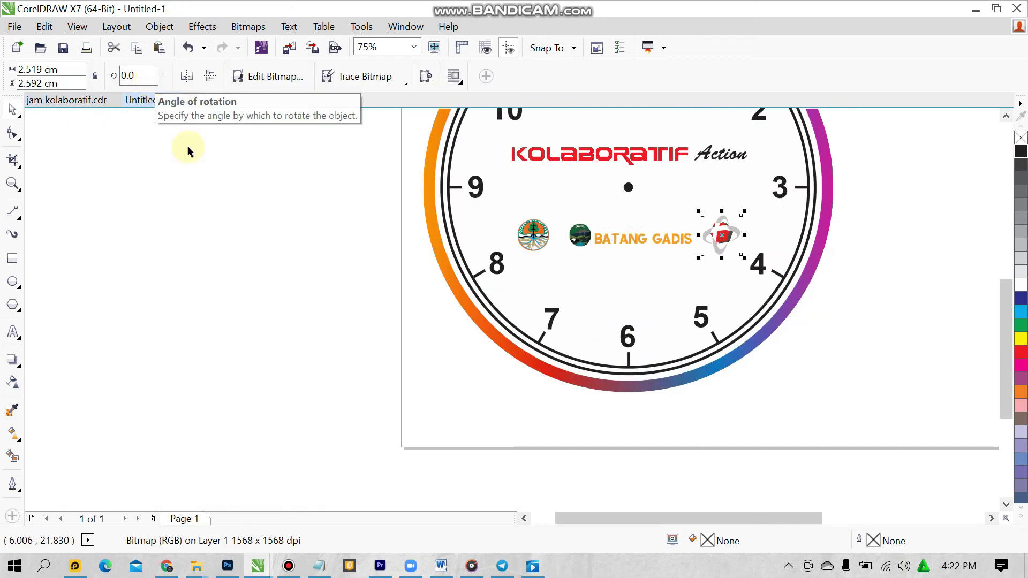
{"action": "left_click", "coordinate": [356, 303]}
- Convert the pasted red cube bitmap into vector objects with Quick Trace and check it on the clock face
{"action": "scroll", "coordinate": [727, 236], "scroll_direction": "up", "scroll_amount": 2}
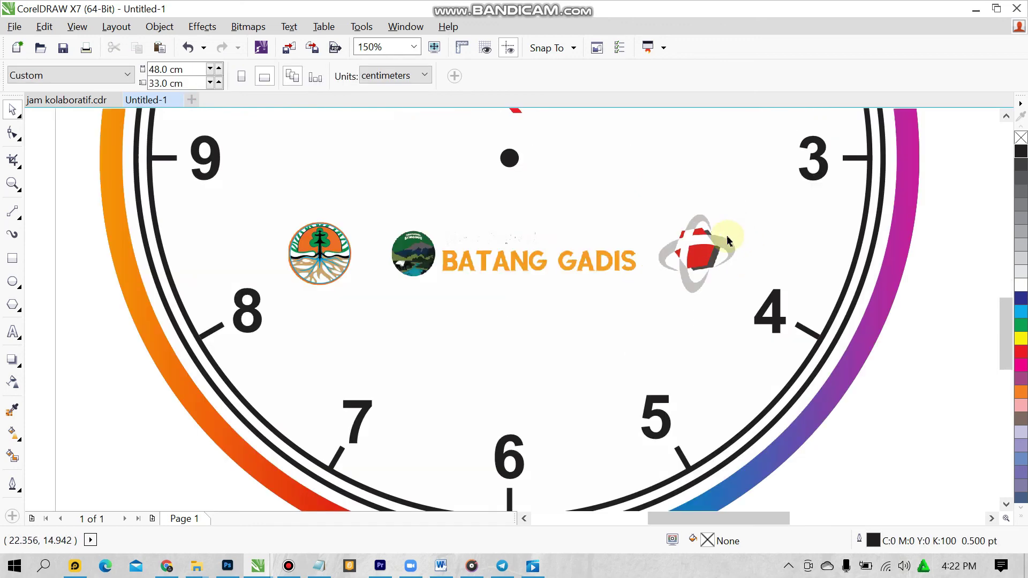
{"action": "left_click", "coordinate": [707, 235]}
{"action": "scroll", "coordinate": [695, 229], "scroll_direction": "up", "scroll_amount": 2}
{"action": "left_click", "coordinate": [364, 76]}
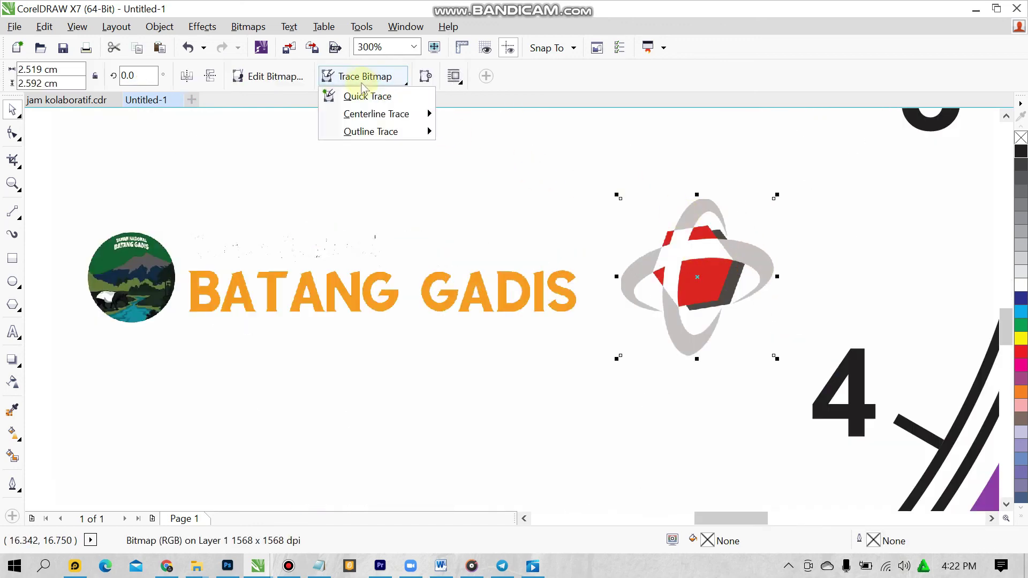
{"action": "left_click", "coordinate": [368, 94]}
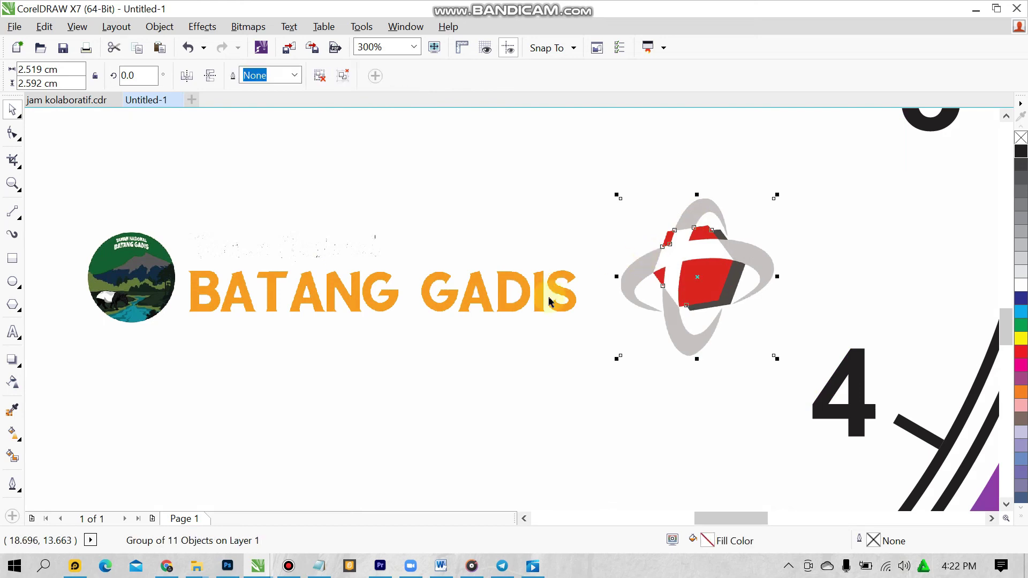
{"action": "scroll", "coordinate": [739, 236], "scroll_direction": "up", "scroll_amount": 2}
{"action": "scroll", "coordinate": [741, 257], "scroll_direction": "down", "scroll_amount": 4}
{"action": "scroll", "coordinate": [809, 316], "scroll_direction": "down", "scroll_amount": 2}
{"action": "left_click", "coordinate": [890, 351]}
{"action": "scroll", "coordinate": [890, 351], "scroll_direction": "up", "scroll_amount": 3}
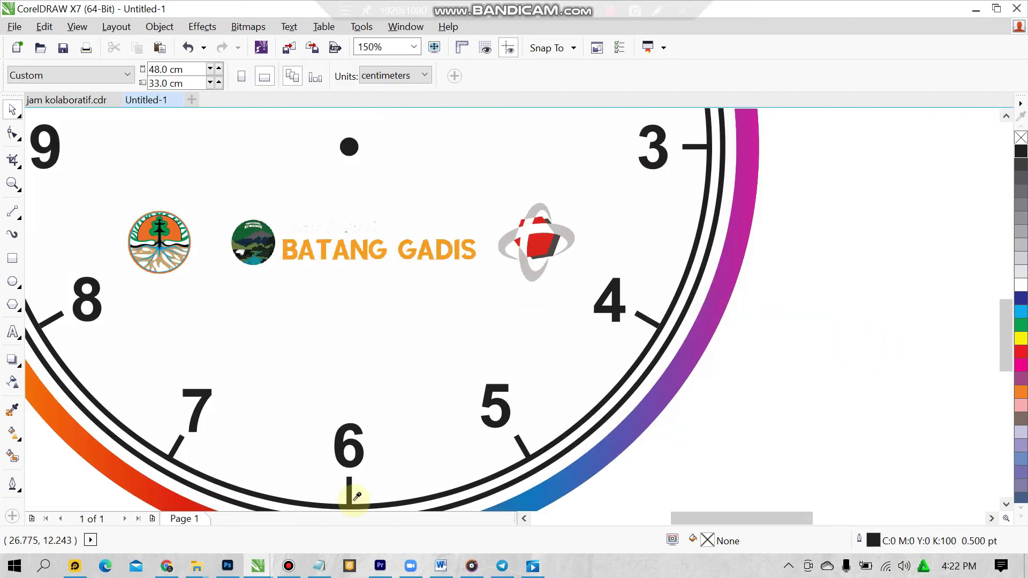
{"action": "key", "text": "shift+F12"}
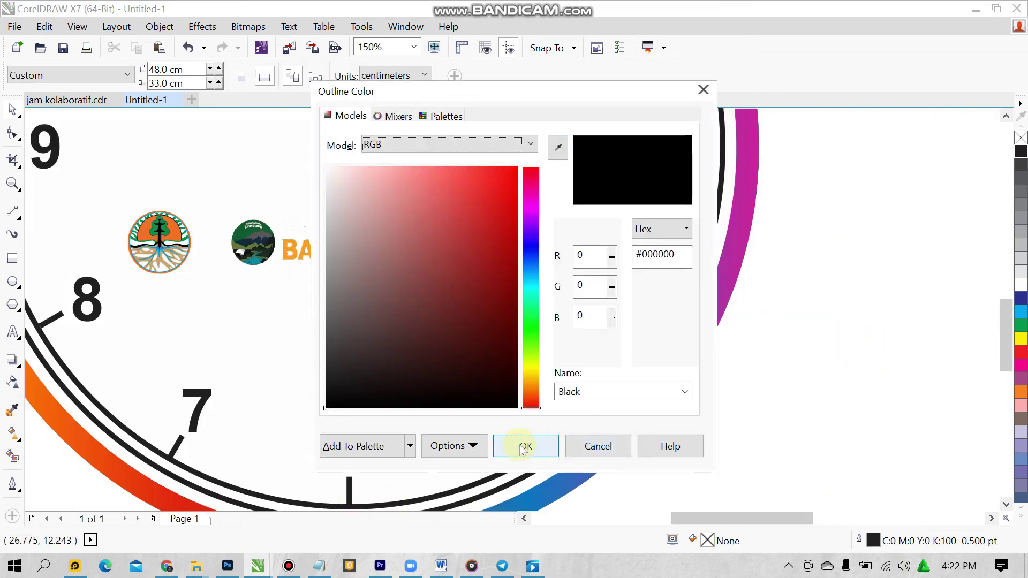
{"action": "left_click", "coordinate": [525, 446]}
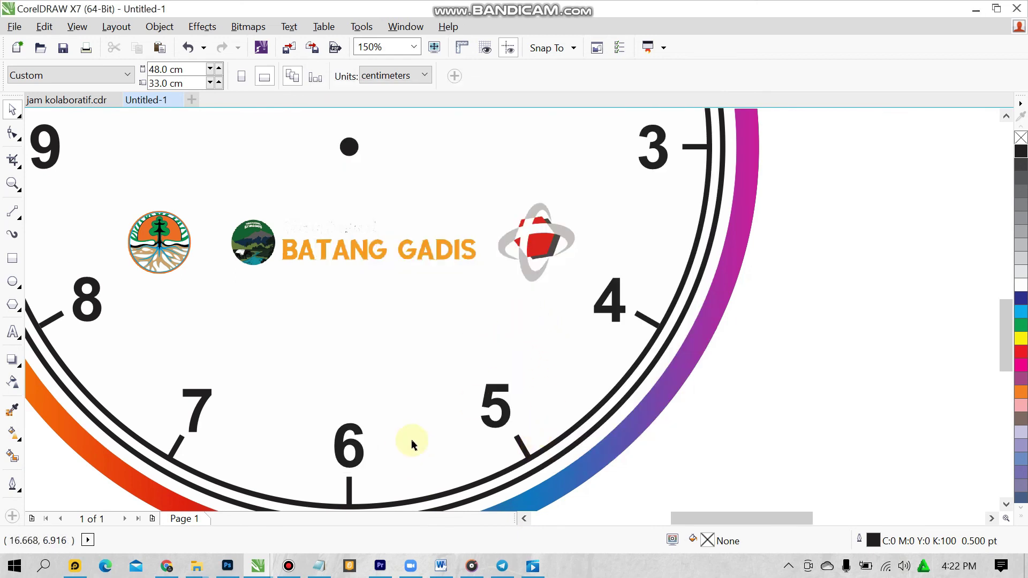
- Copy the Telkom Indonesia logo from jam kolaboratif.cdr and paste it below the red cube logo in Untitled-1
{"action": "left_click", "coordinate": [62, 109]}
{"action": "left_click", "coordinate": [63, 100]}
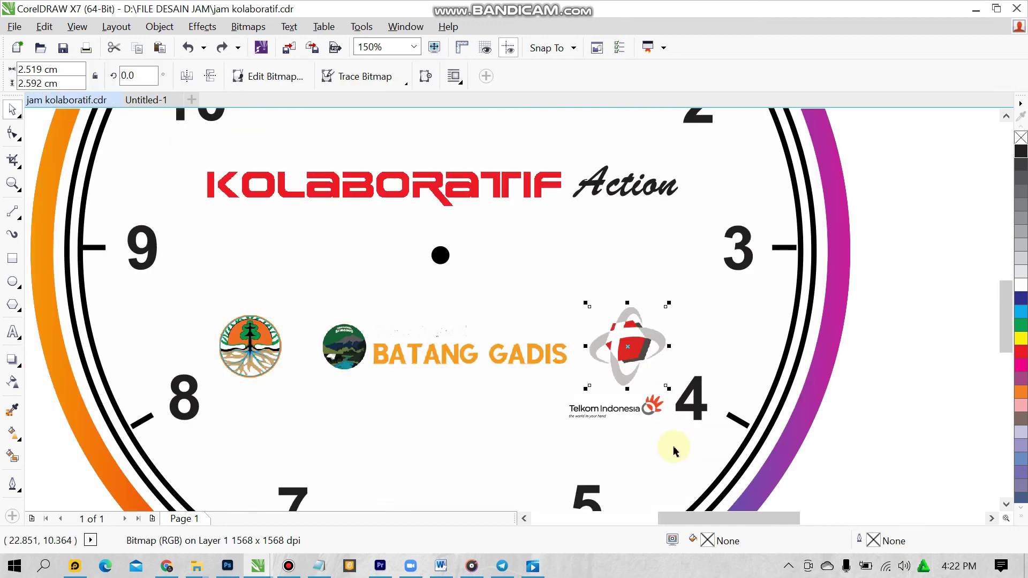
{"action": "left_click", "coordinate": [889, 374]}
{"action": "scroll", "coordinate": [589, 429], "scroll_direction": "up", "scroll_amount": 3}
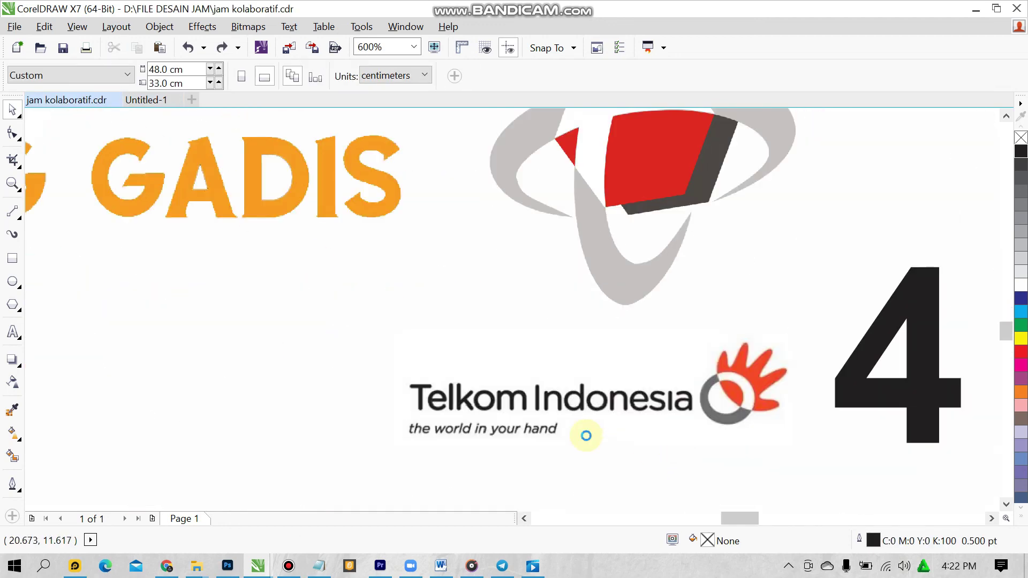
{"action": "scroll", "coordinate": [598, 379], "scroll_direction": "up", "scroll_amount": 2}
{"action": "scroll", "coordinate": [598, 377], "scroll_direction": "down", "scroll_amount": 2}
{"action": "scroll", "coordinate": [598, 378], "scroll_direction": "up", "scroll_amount": 2}
{"action": "left_click", "coordinate": [598, 376]}
{"action": "scroll", "coordinate": [598, 376], "scroll_direction": "down", "scroll_amount": 2}
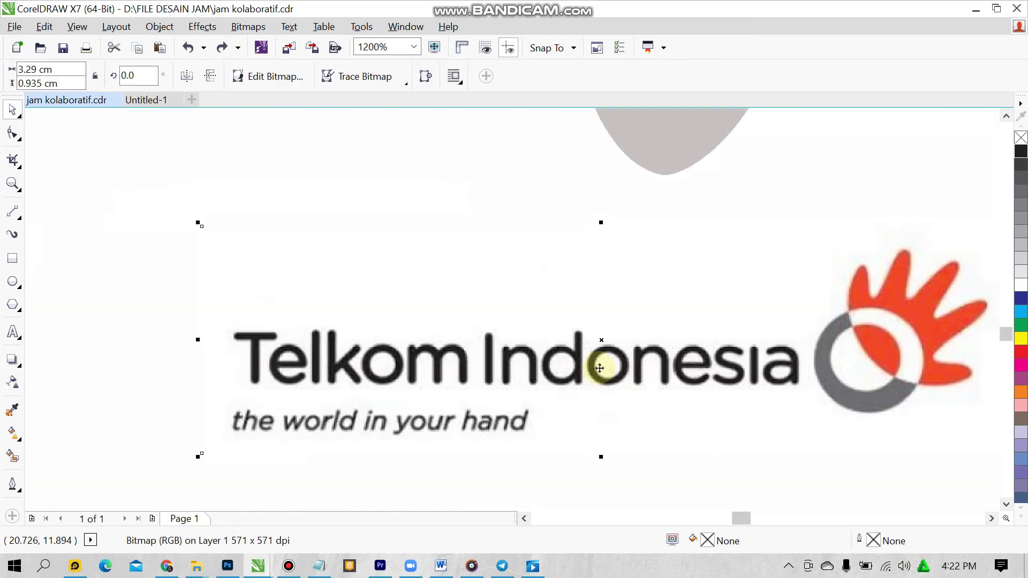
{"action": "left_click", "coordinate": [166, 104]}
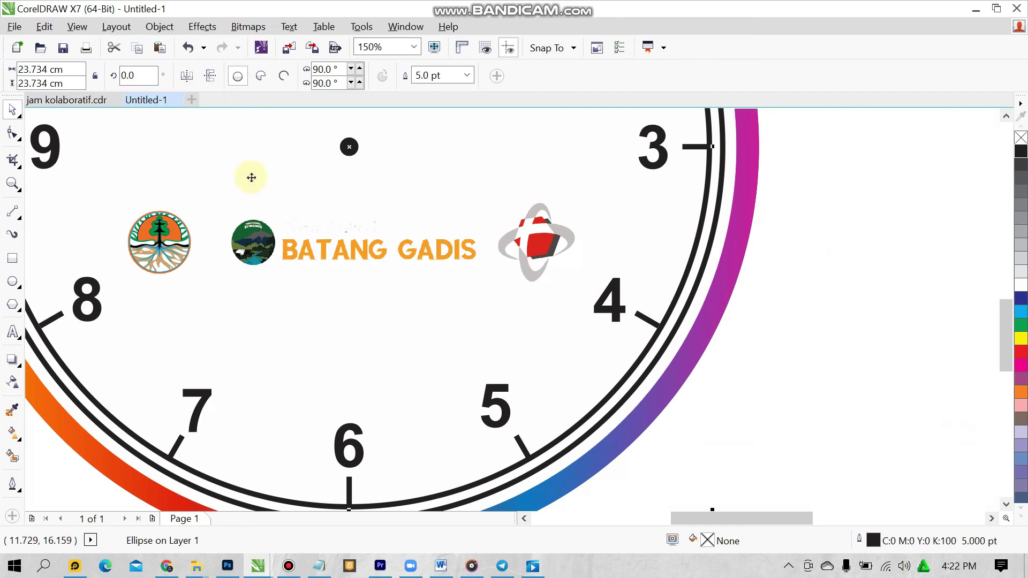
{"action": "key", "text": "ctrl+v"}
{"action": "key", "text": "Escape"}
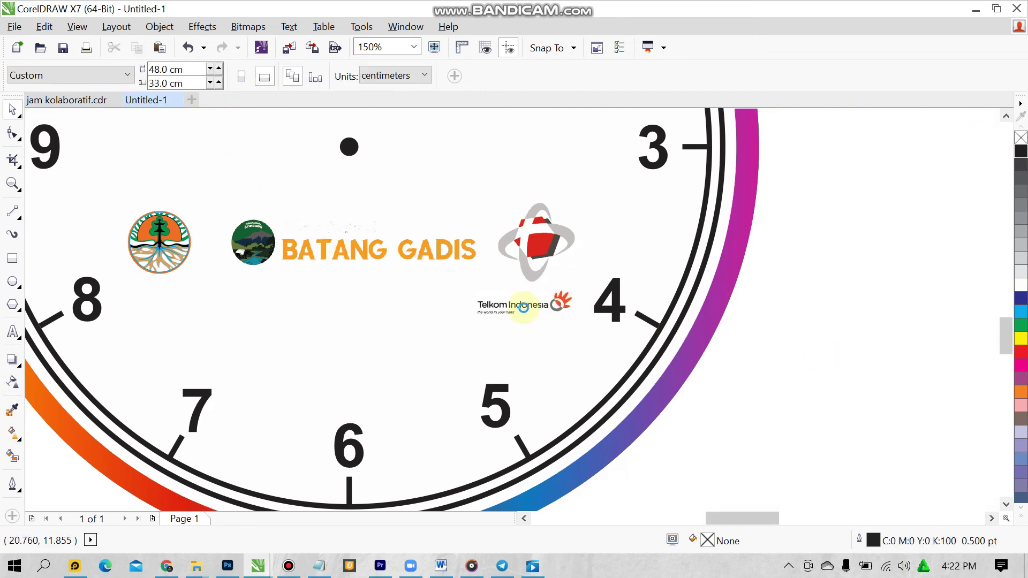
- Try converting the pasted Telkom Indonesia bitmap into vector objects with Quick Trace and inspect its traced lettering
{"action": "scroll", "coordinate": [522, 308], "scroll_direction": "up", "scroll_amount": 3}
{"action": "scroll", "coordinate": [522, 308], "scroll_direction": "up", "scroll_amount": 8}
{"action": "scroll", "coordinate": [530, 385], "scroll_direction": "down", "scroll_amount": 4}
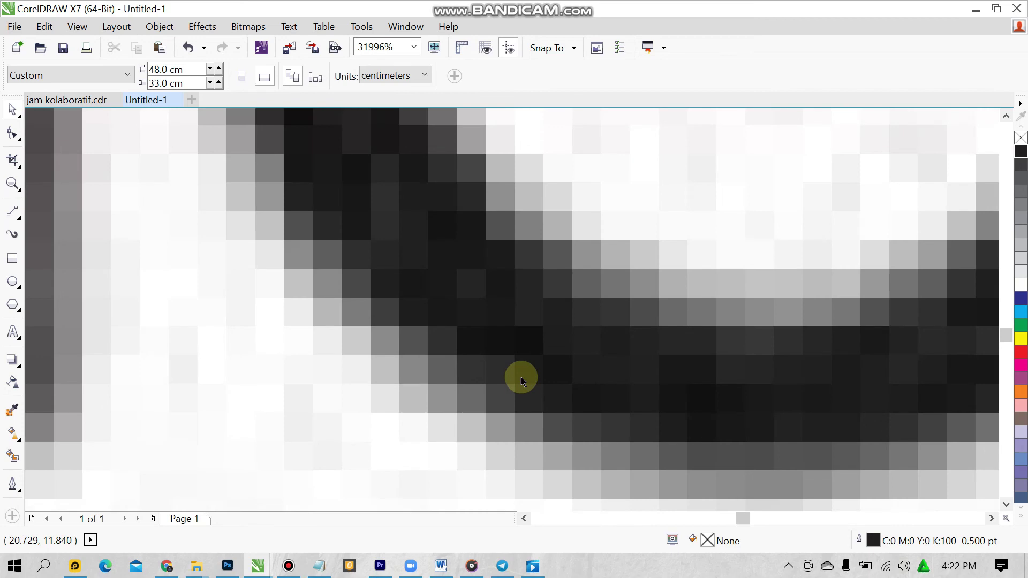
{"action": "scroll", "coordinate": [501, 367], "scroll_direction": "down", "scroll_amount": 6}
{"action": "left_click", "coordinate": [489, 361]}
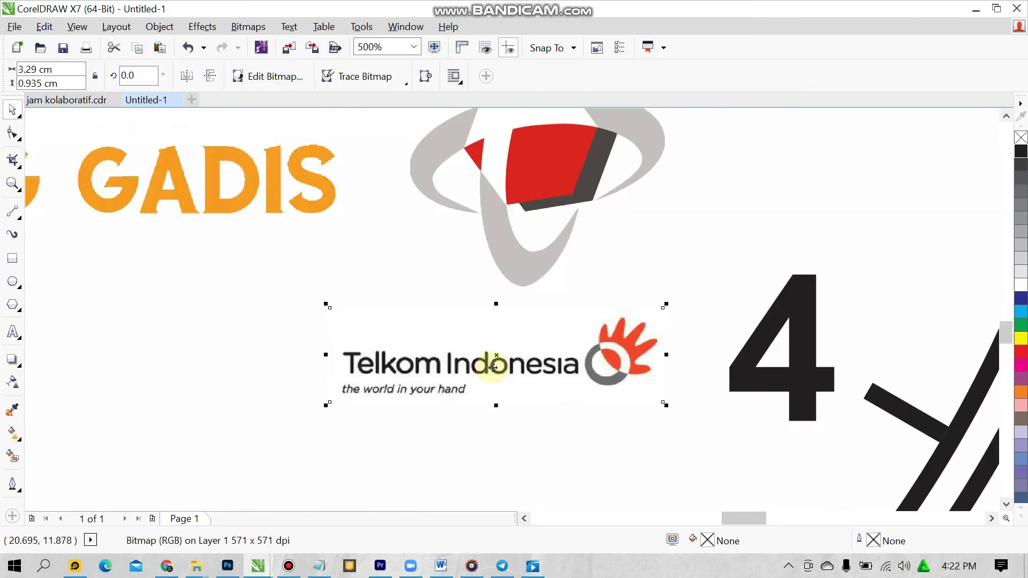
{"action": "left_click", "coordinate": [384, 84]}
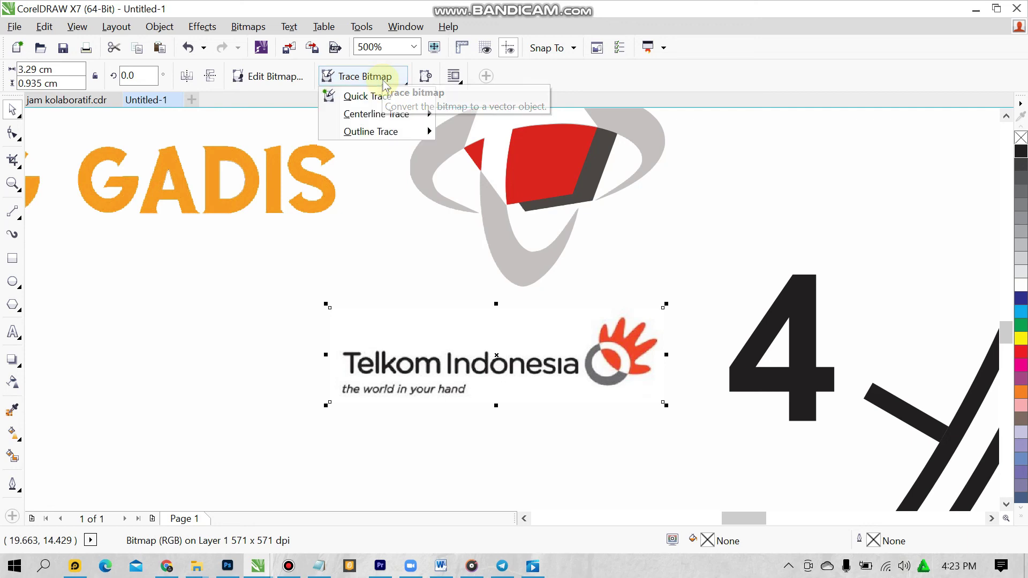
{"action": "left_click", "coordinate": [367, 96]}
{"action": "scroll", "coordinate": [498, 407], "scroll_direction": "down", "scroll_amount": 2}
{"action": "scroll", "coordinate": [500, 402], "scroll_direction": "up", "scroll_amount": 5}
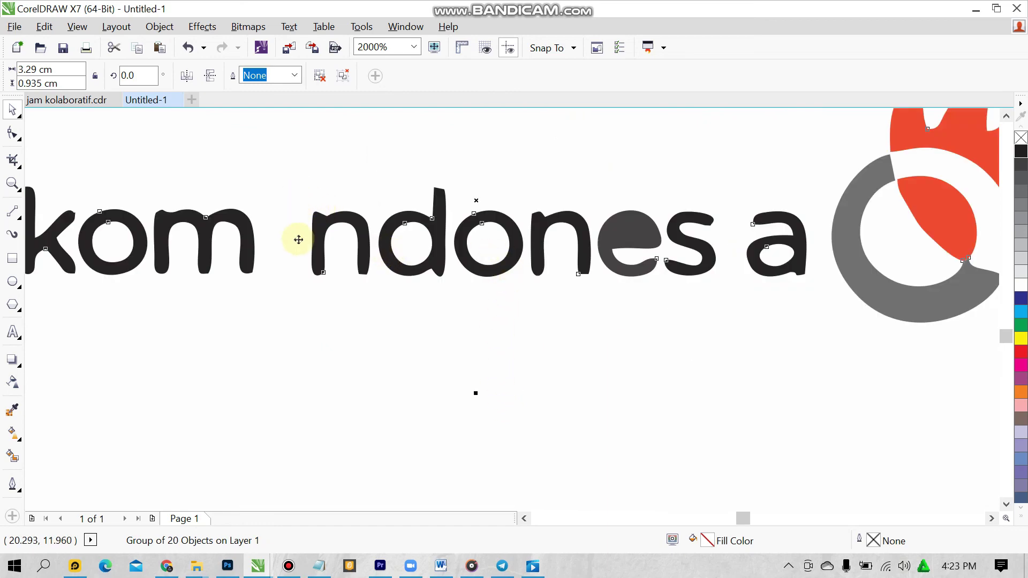
{"action": "scroll", "coordinate": [322, 257], "scroll_direction": "down", "scroll_amount": 1}
{"action": "scroll", "coordinate": [536, 338], "scroll_direction": "down", "scroll_amount": 1}
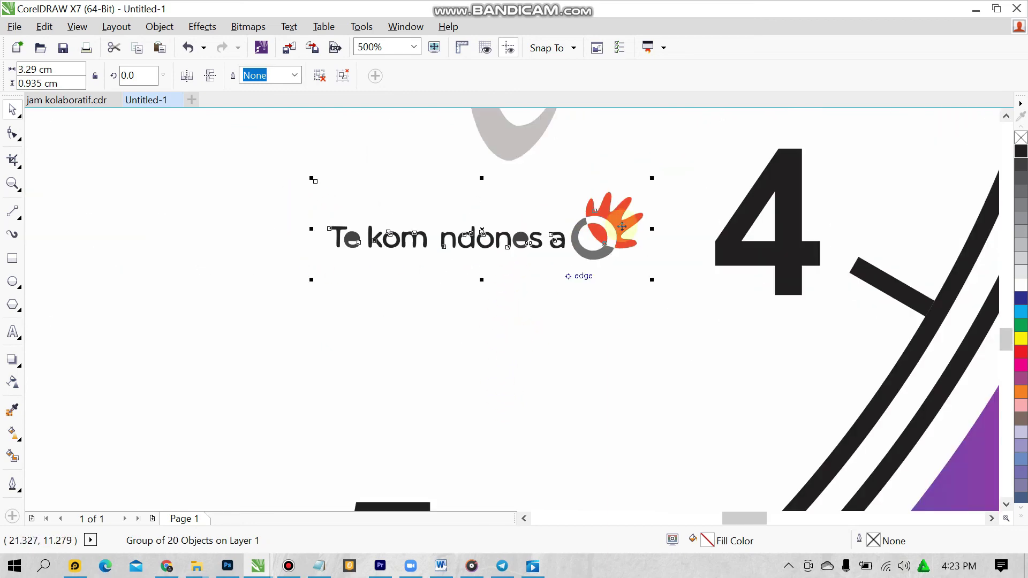
- Undo the Quick Trace of the Telkom Indonesia logo and examine the original bitmap's lettering up close
{"action": "left_click", "coordinate": [538, 294]}
{"action": "scroll", "coordinate": [538, 303], "scroll_direction": "down", "scroll_amount": 1}
{"action": "scroll", "coordinate": [537, 364], "scroll_direction": "down", "scroll_amount": 1}
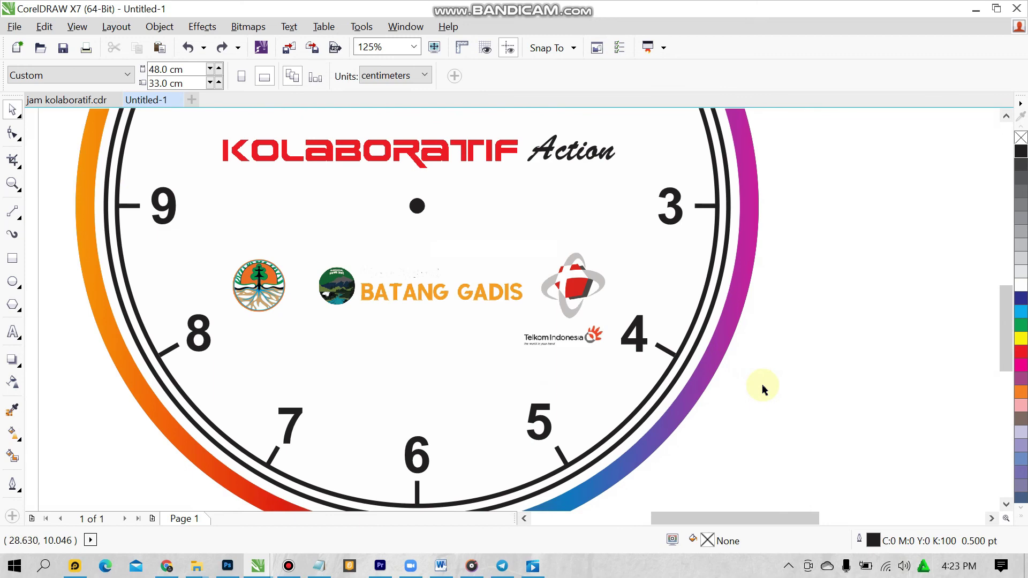
{"action": "scroll", "coordinate": [562, 340], "scroll_direction": "up", "scroll_amount": 1}
{"action": "scroll", "coordinate": [548, 373], "scroll_direction": "up", "scroll_amount": 1}
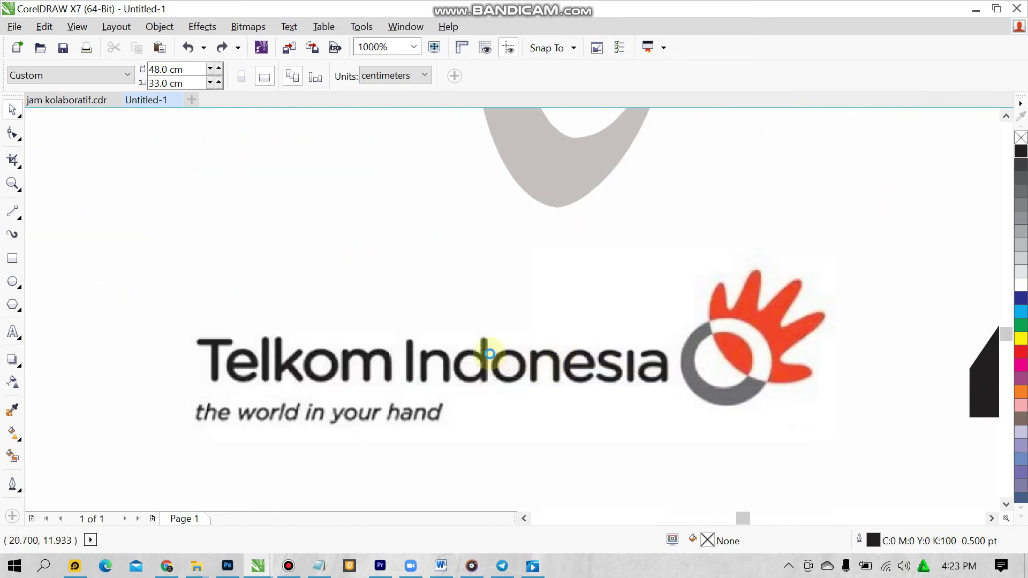
{"action": "scroll", "coordinate": [479, 361], "scroll_direction": "up", "scroll_amount": 2}
{"action": "scroll", "coordinate": [472, 370], "scroll_direction": "down", "scroll_amount": 2}
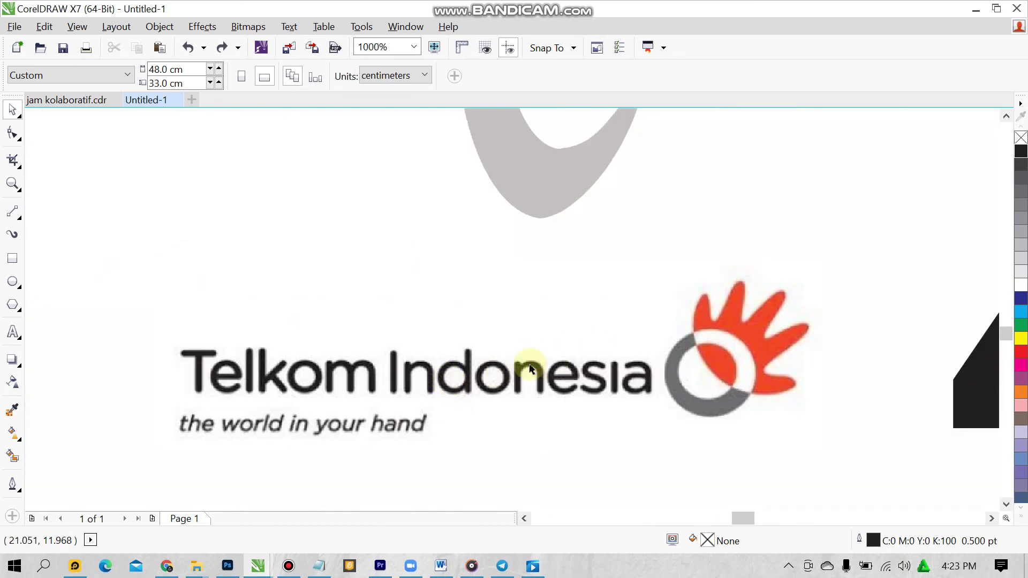
{"action": "scroll", "coordinate": [350, 275], "scroll_direction": "down", "scroll_amount": 2}
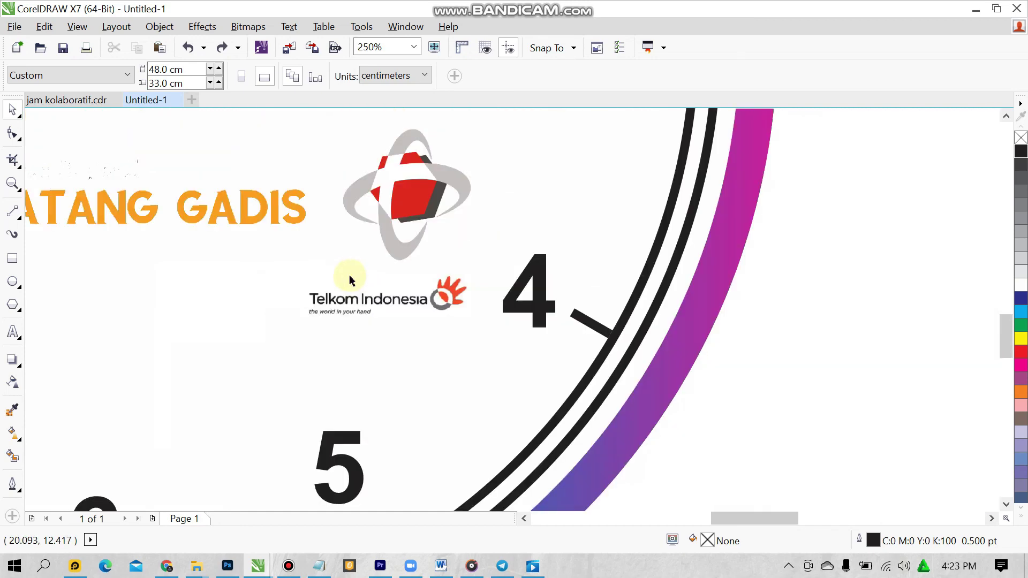
{"action": "key", "text": "shift+F12"}
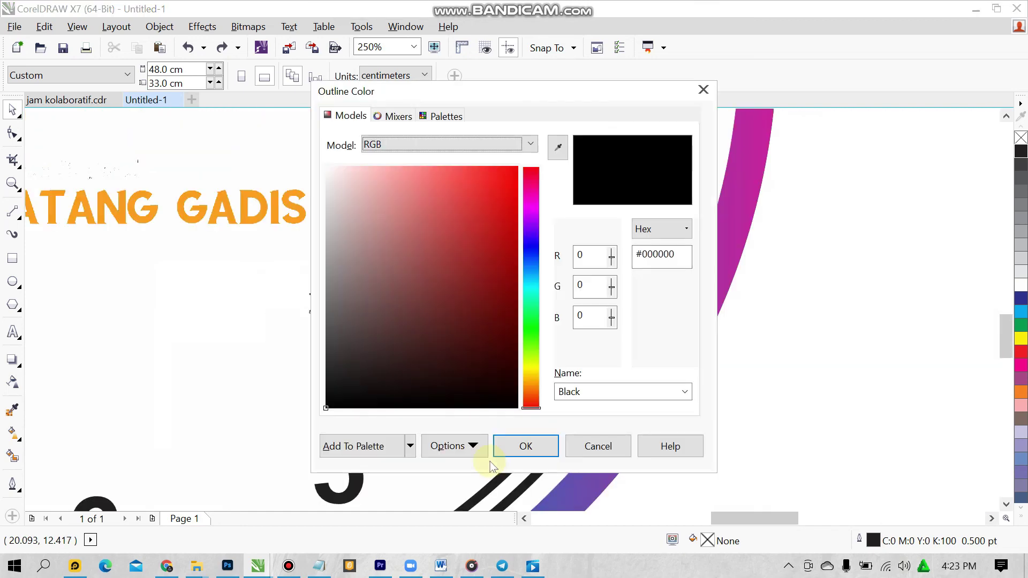
{"action": "left_click", "coordinate": [550, 447]}
{"action": "scroll", "coordinate": [530, 345], "scroll_direction": "down", "scroll_amount": 1}
{"action": "scroll", "coordinate": [530, 344], "scroll_direction": "down", "scroll_amount": 2}
{"action": "scroll", "coordinate": [492, 316], "scroll_direction": "up", "scroll_amount": 1}
{"action": "scroll", "coordinate": [490, 315], "scroll_direction": "down", "scroll_amount": 1}
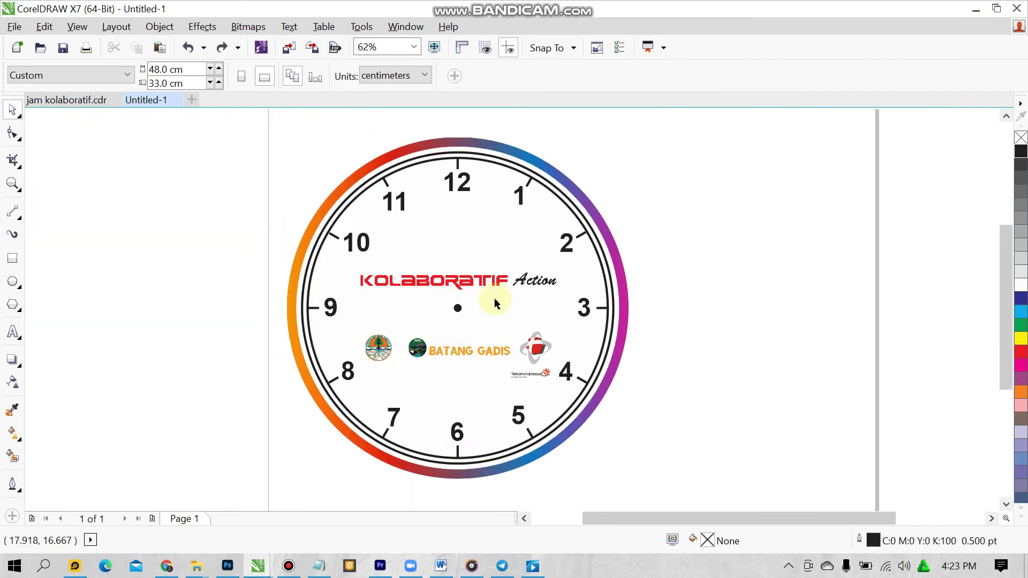
- Examine how the hour marks sit against the inner black ring on the original clock in jam kolaboratif.cdr
{"action": "left_click", "coordinate": [94, 99]}
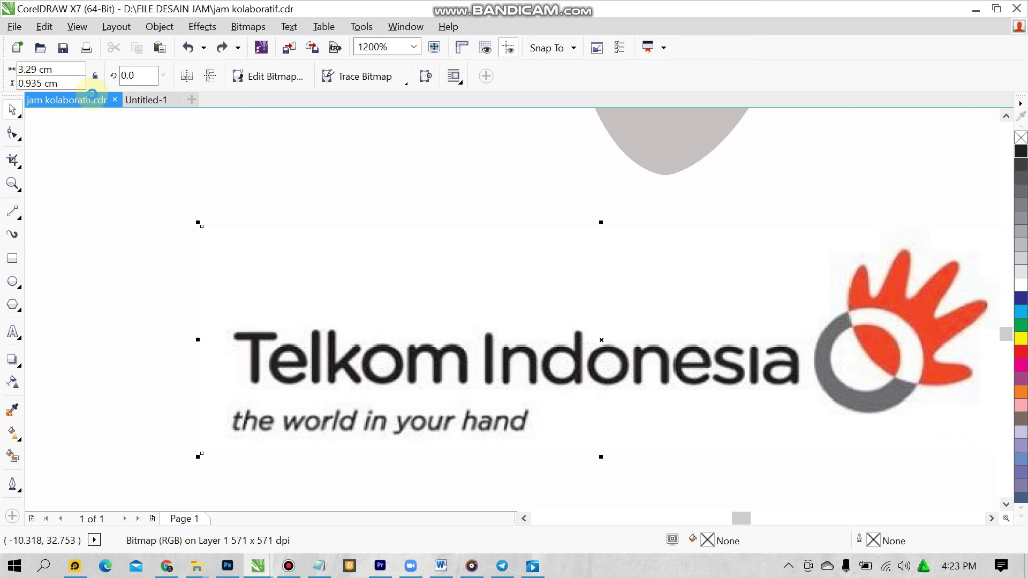
{"action": "scroll", "coordinate": [619, 276], "scroll_direction": "down", "scroll_amount": 3}
{"action": "key", "text": "Escape"}
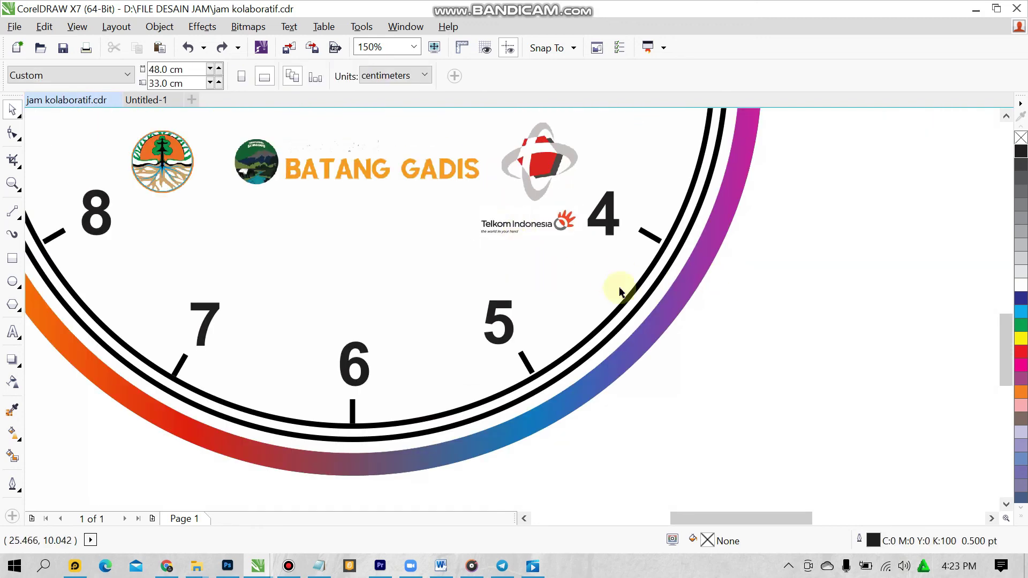
{"action": "scroll", "coordinate": [572, 301], "scroll_direction": "down", "scroll_amount": 2}
{"action": "scroll", "coordinate": [572, 300], "scroll_direction": "up", "scroll_amount": 3}
{"action": "scroll", "coordinate": [544, 222], "scroll_direction": "down", "scroll_amount": 3}
{"action": "scroll", "coordinate": [564, 201], "scroll_direction": "up", "scroll_amount": 4}
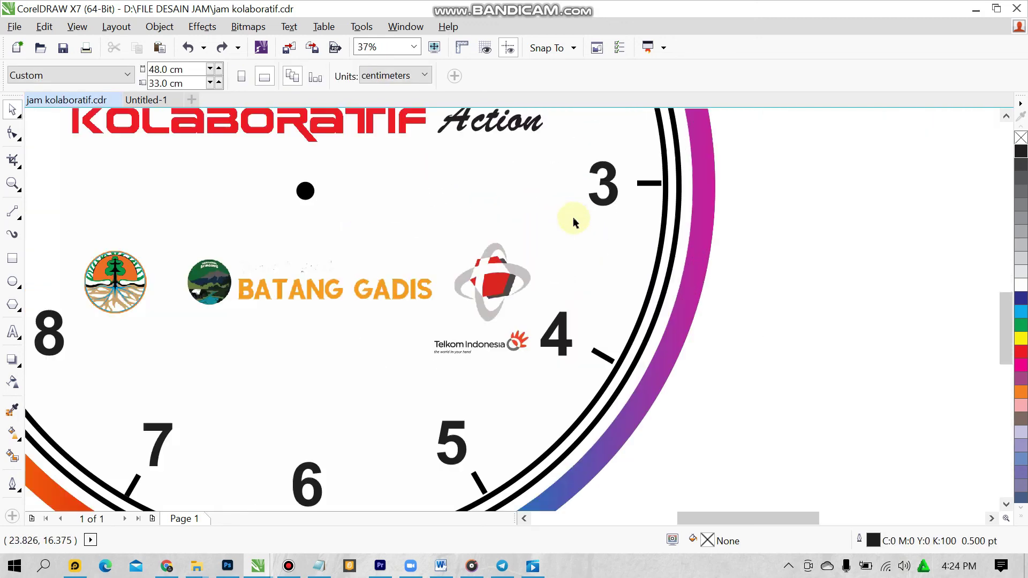
{"action": "scroll", "coordinate": [447, 240], "scroll_direction": "down", "scroll_amount": 2}
{"action": "scroll", "coordinate": [229, 291], "scroll_direction": "up", "scroll_amount": 2}
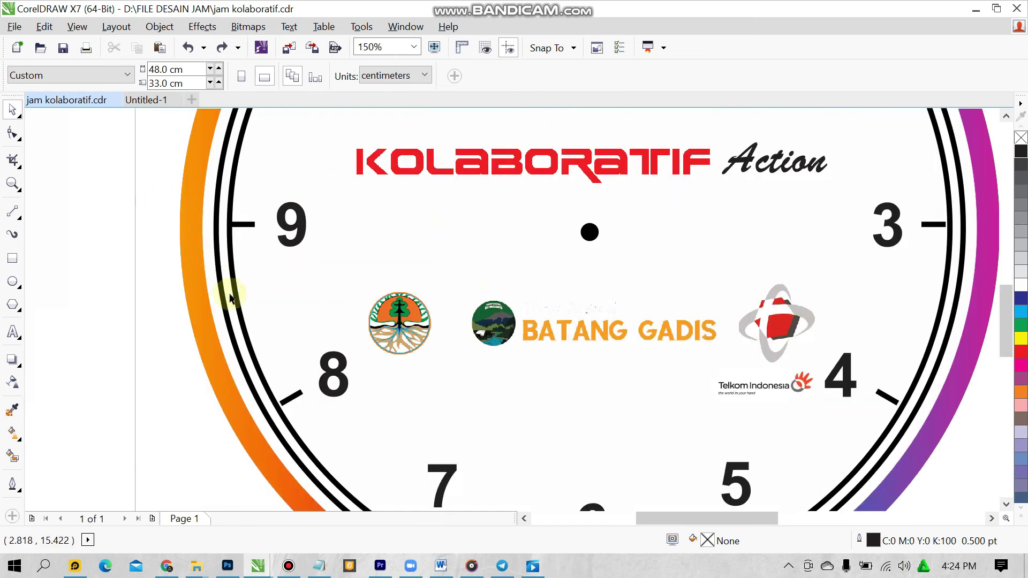
{"action": "scroll", "coordinate": [286, 428], "scroll_direction": "up", "scroll_amount": 2}
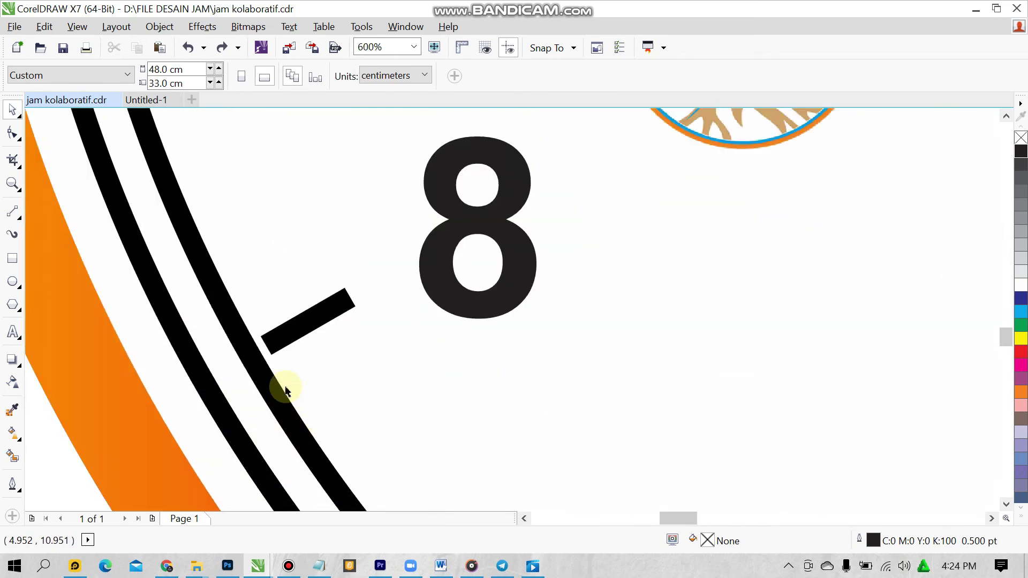
{"action": "scroll", "coordinate": [725, 459], "scroll_direction": "down", "scroll_amount": 2}
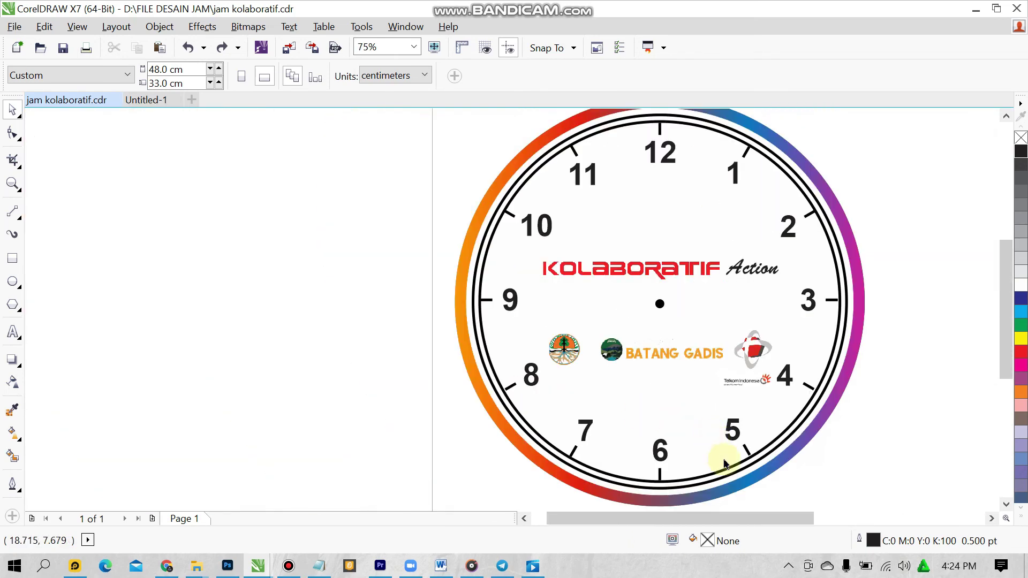
{"action": "scroll", "coordinate": [816, 440], "scroll_direction": "up", "scroll_amount": 3}
{"action": "scroll", "coordinate": [821, 442], "scroll_direction": "down", "scroll_amount": 2}
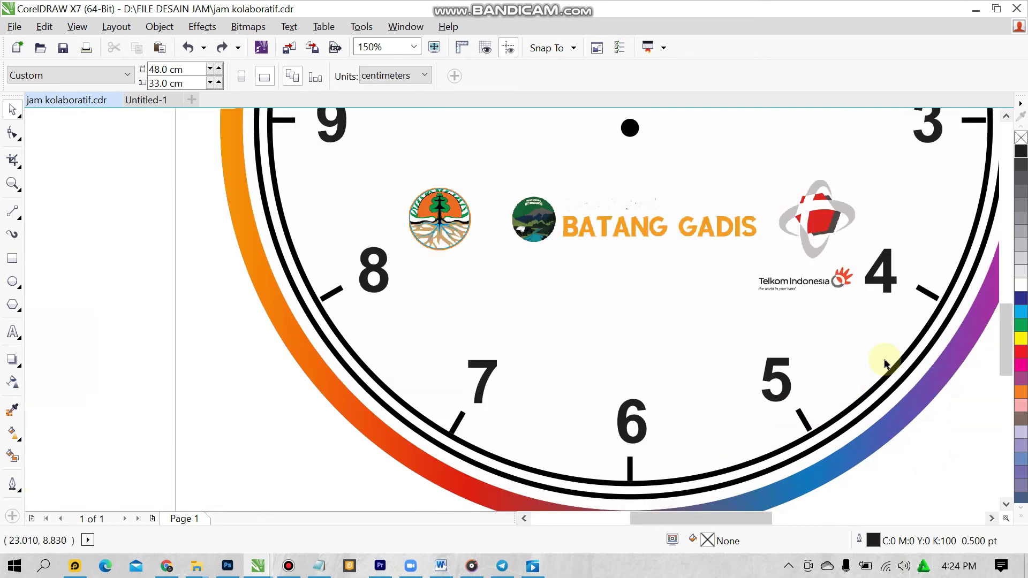
- In Untitled-1, shift the hour mark beside the 5 slightly inward so a small gap separates it from the inner black ring
{"action": "left_click", "coordinate": [156, 109]}
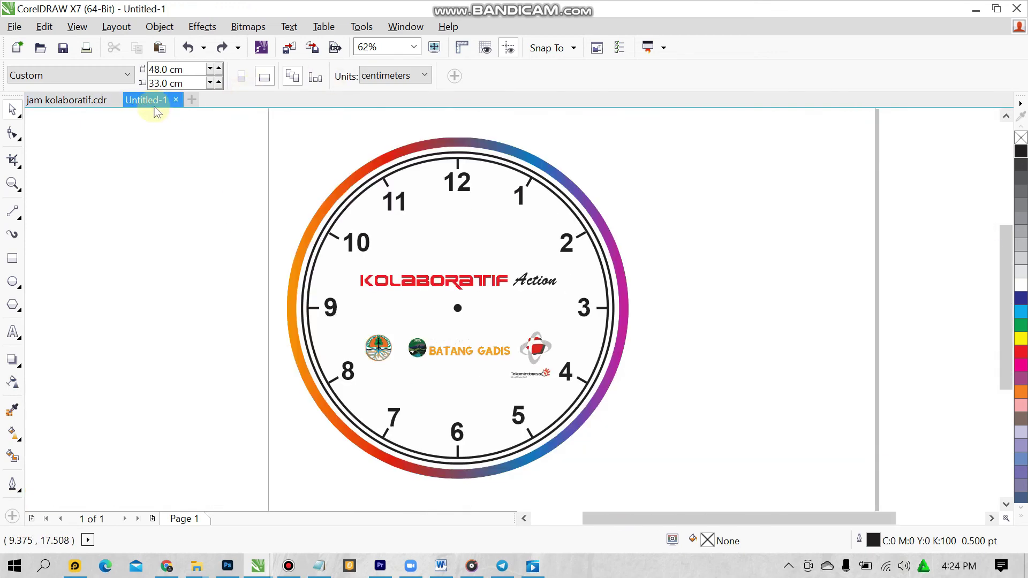
{"action": "scroll", "coordinate": [532, 429], "scroll_direction": "up", "scroll_amount": 2}
{"action": "scroll", "coordinate": [532, 469], "scroll_direction": "up", "scroll_amount": 2}
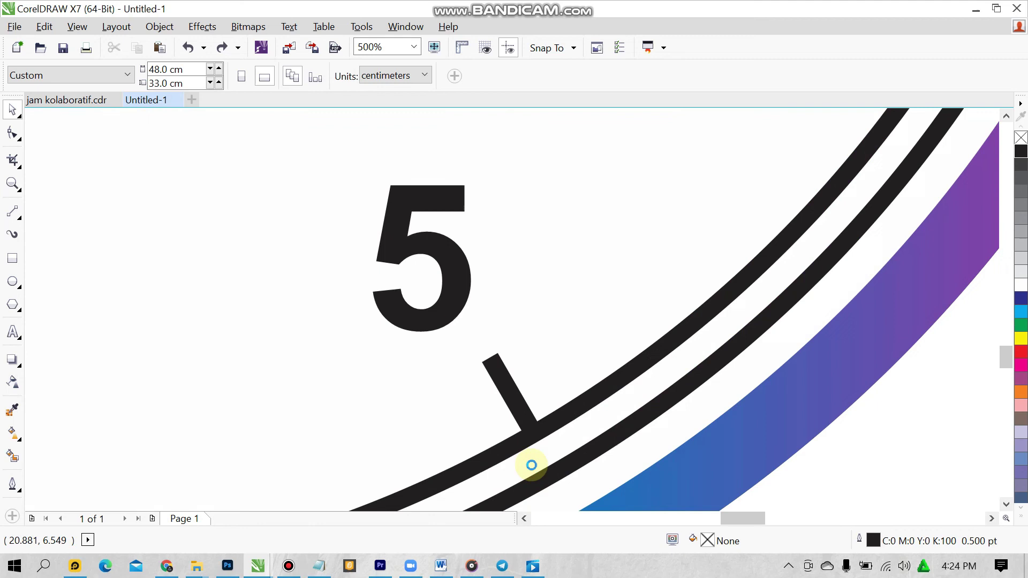
{"action": "left_click", "coordinate": [525, 412]}
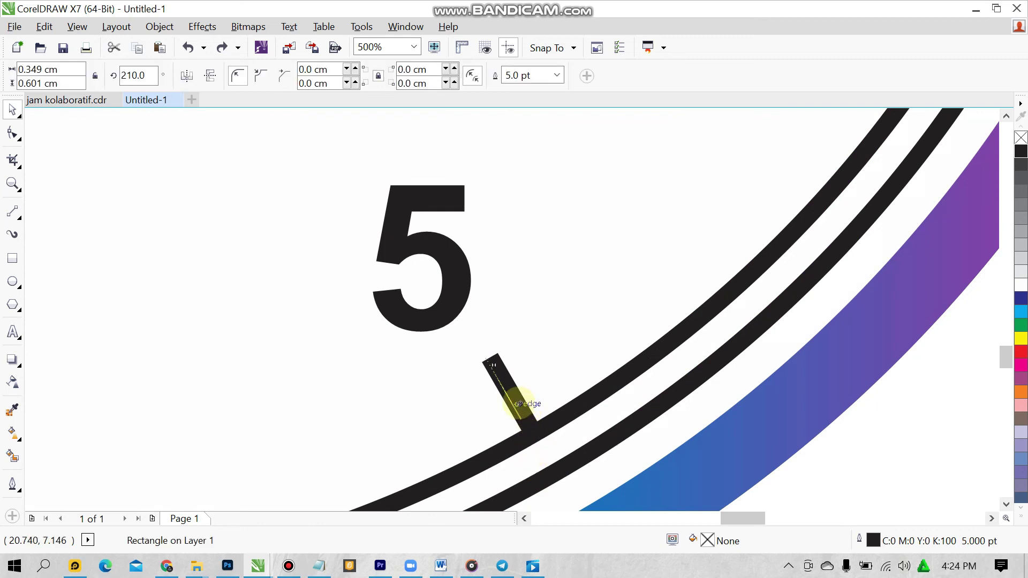
{"action": "left_click_drag", "start_coordinate": [521, 403], "coordinate": [501, 377]}
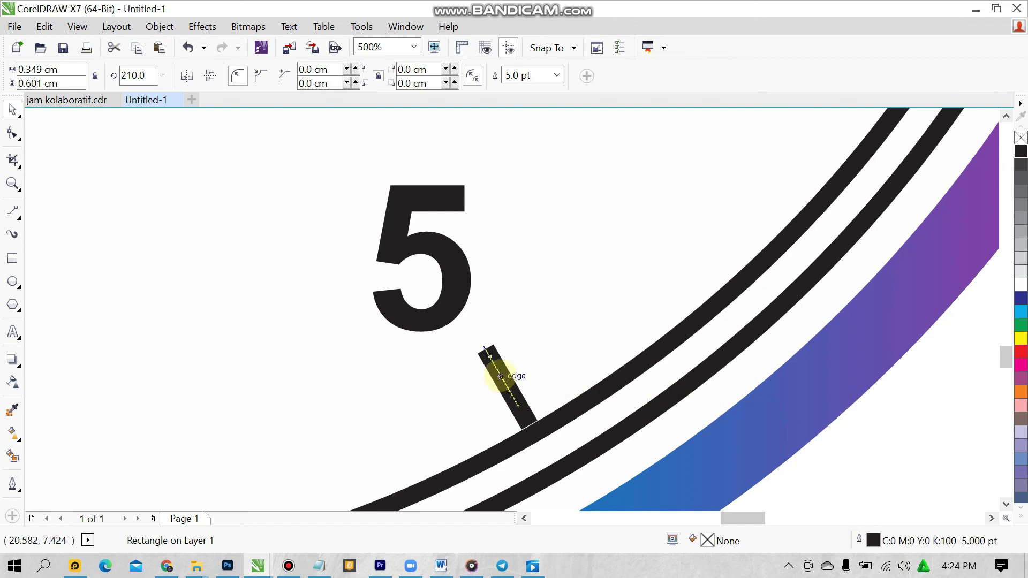
{"action": "left_click_drag", "start_coordinate": [498, 372], "coordinate": [498, 369]}
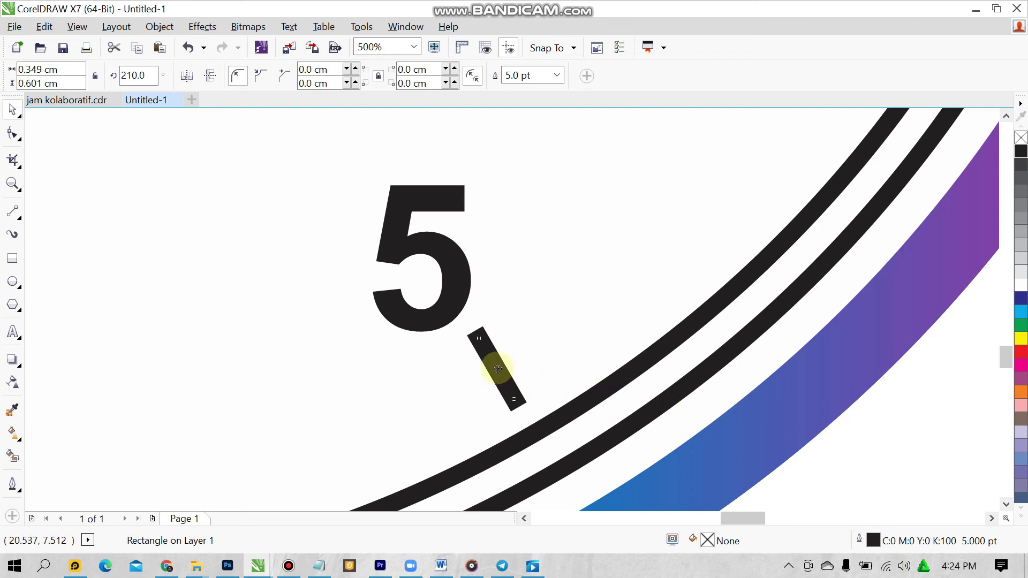
{"action": "left_click_drag", "start_coordinate": [499, 373], "coordinate": [499, 375]}
{"action": "left_click_drag", "start_coordinate": [501, 378], "coordinate": [506, 385]}
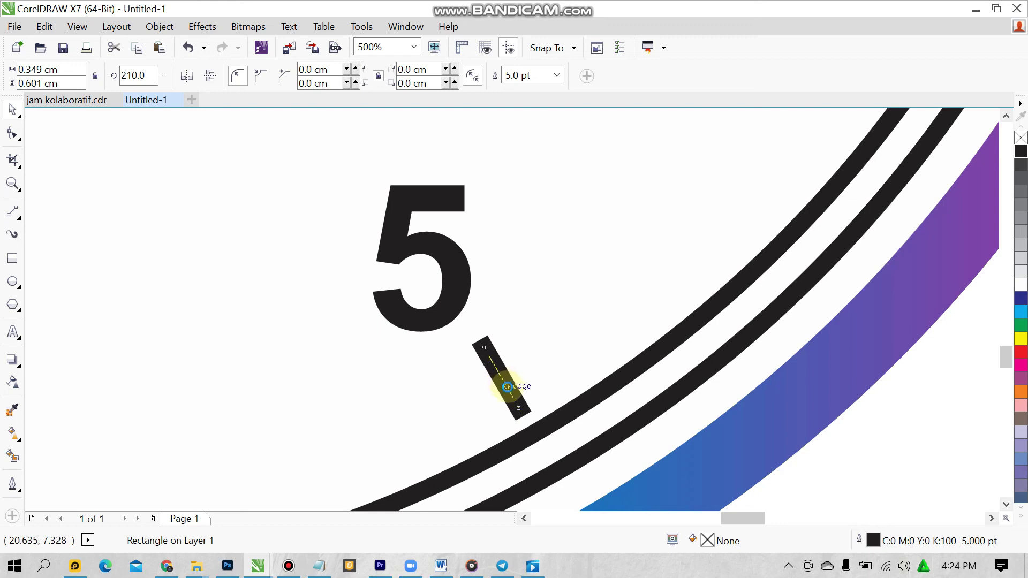
{"action": "left_click_drag", "start_coordinate": [506, 386], "coordinate": [508, 388]}
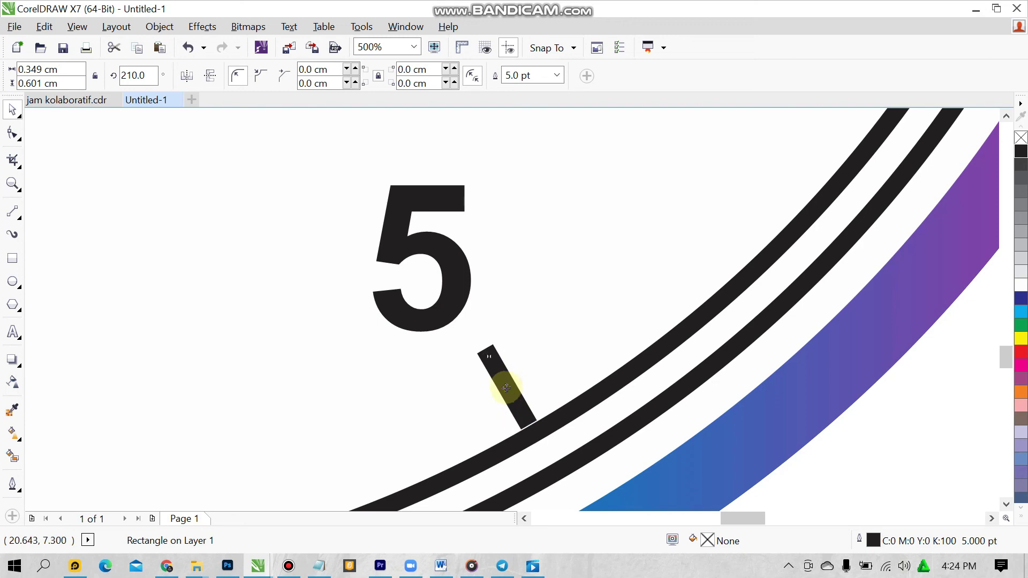
{"action": "left_click_drag", "start_coordinate": [505, 384], "coordinate": [507, 386]}
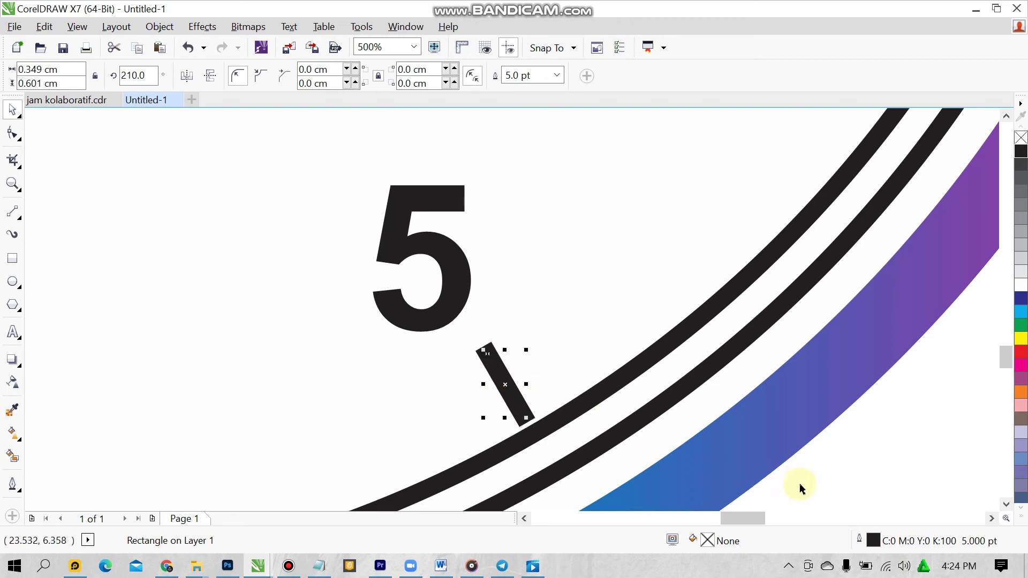
{"action": "left_click", "coordinate": [757, 294]}
- Shift the hour mark beside the 4 slightly inward, leaving a small gap to the inner black ring
{"action": "scroll", "coordinate": [771, 273], "scroll_direction": "down", "scroll_amount": 4}
{"action": "scroll", "coordinate": [830, 201], "scroll_direction": "up", "scroll_amount": 6}
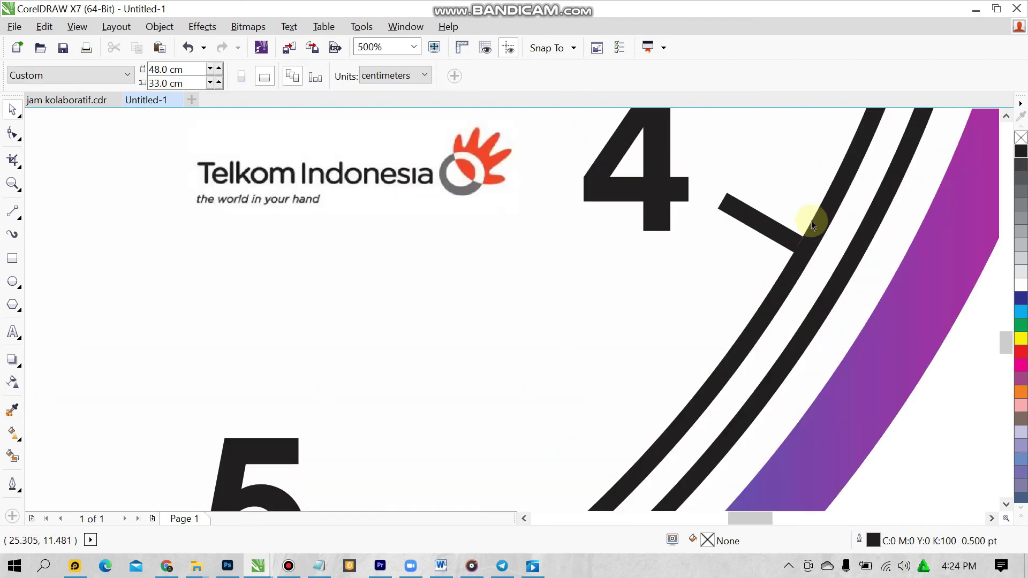
{"action": "left_click", "coordinate": [740, 244]}
{"action": "left_click_drag", "start_coordinate": [725, 218], "coordinate": [706, 218]}
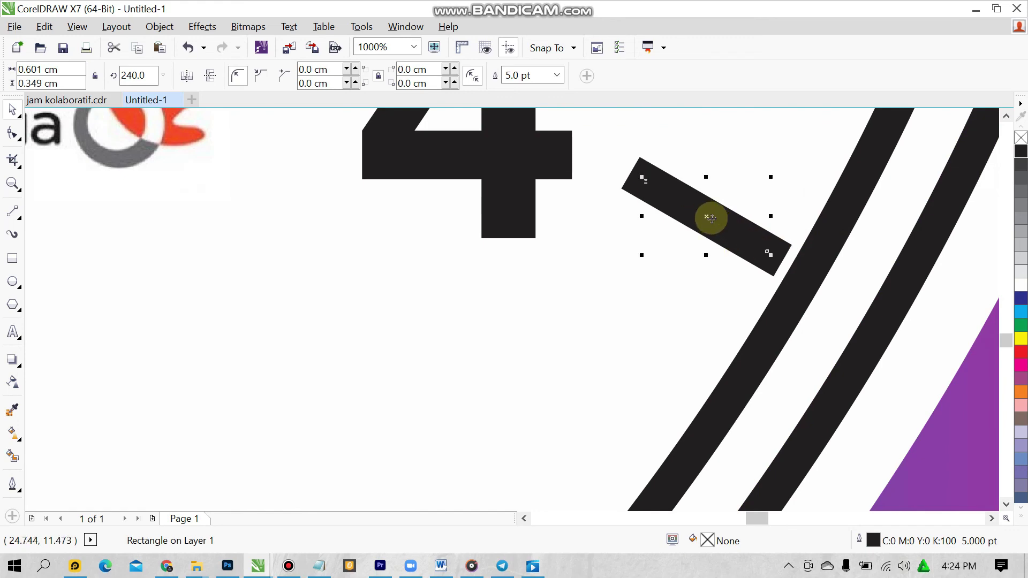
{"action": "scroll", "coordinate": [798, 413], "scroll_direction": "down", "scroll_amount": 3}
{"action": "key", "text": "Escape"}
- Shift the hour mark beside the 8 slightly inward, leaving a small gap to the inner black ring
{"action": "scroll", "coordinate": [378, 432], "scroll_direction": "down", "scroll_amount": 2}
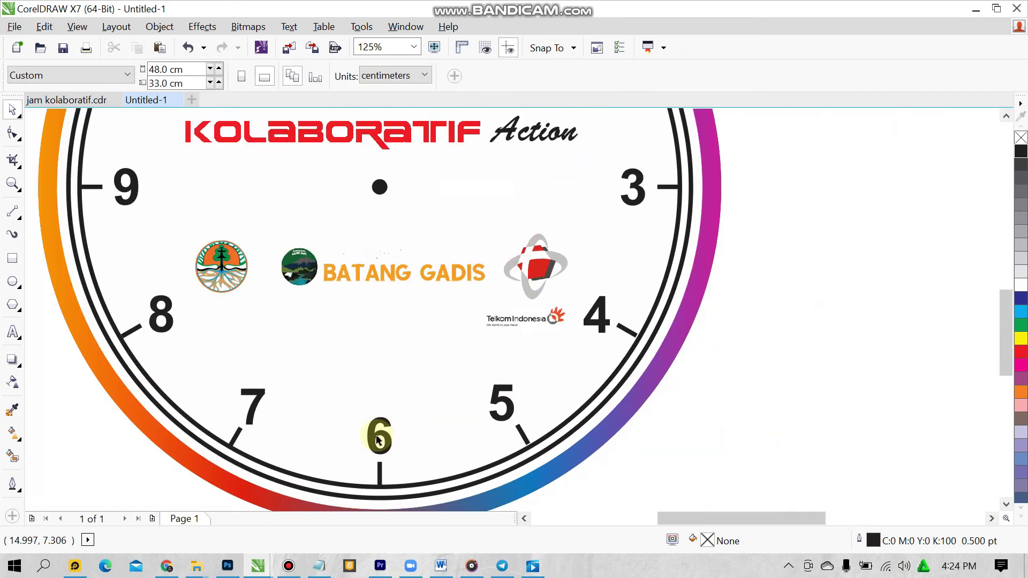
{"action": "scroll", "coordinate": [191, 356], "scroll_direction": "down", "scroll_amount": 2}
{"action": "scroll", "coordinate": [258, 404], "scroll_direction": "up", "scroll_amount": 4}
{"action": "scroll", "coordinate": [258, 405], "scroll_direction": "up", "scroll_amount": 2}
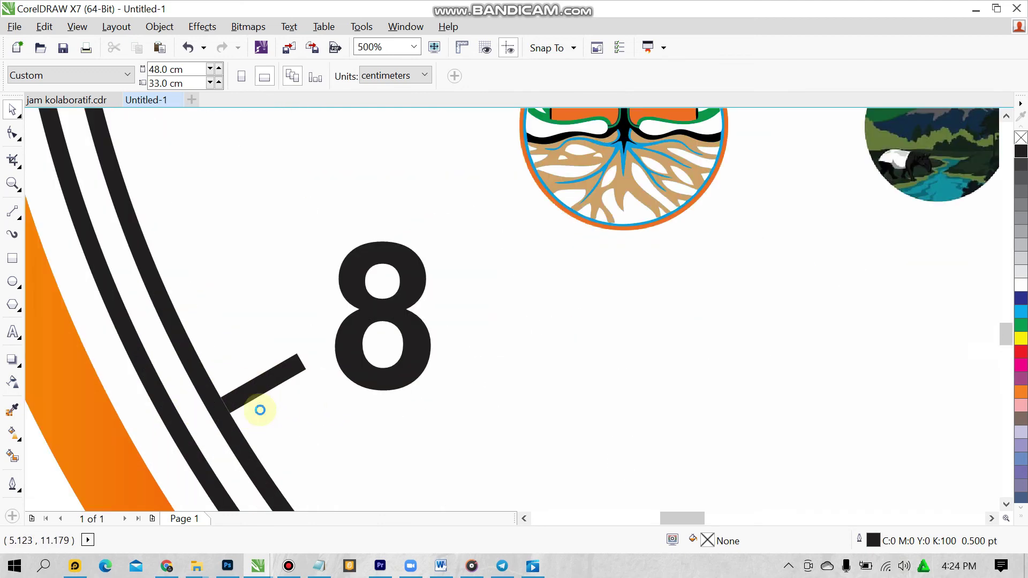
{"action": "left_click", "coordinate": [255, 394]}
{"action": "scroll", "coordinate": [269, 379], "scroll_direction": "up", "scroll_amount": 2}
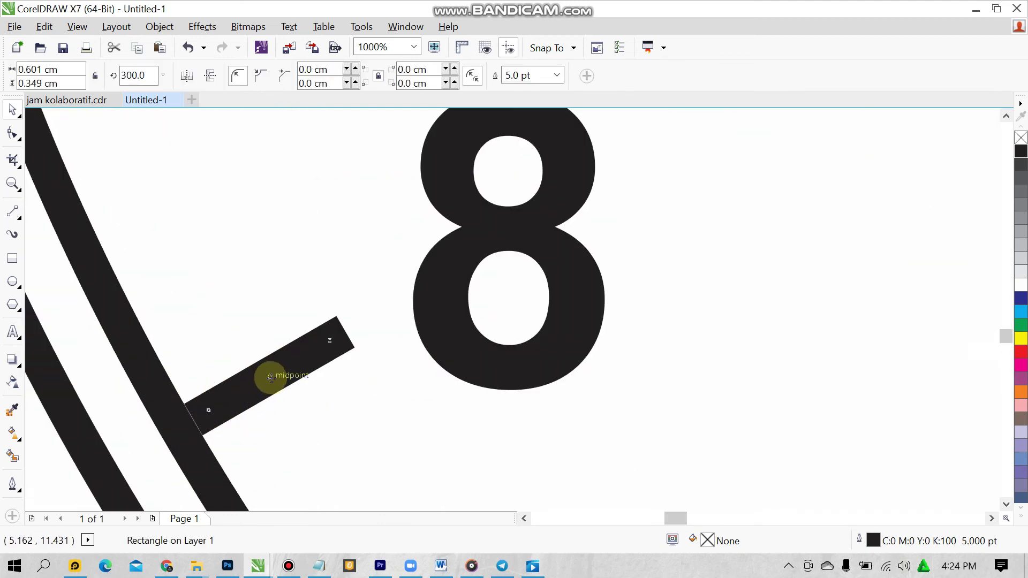
{"action": "left_click_drag", "start_coordinate": [277, 374], "coordinate": [283, 369]}
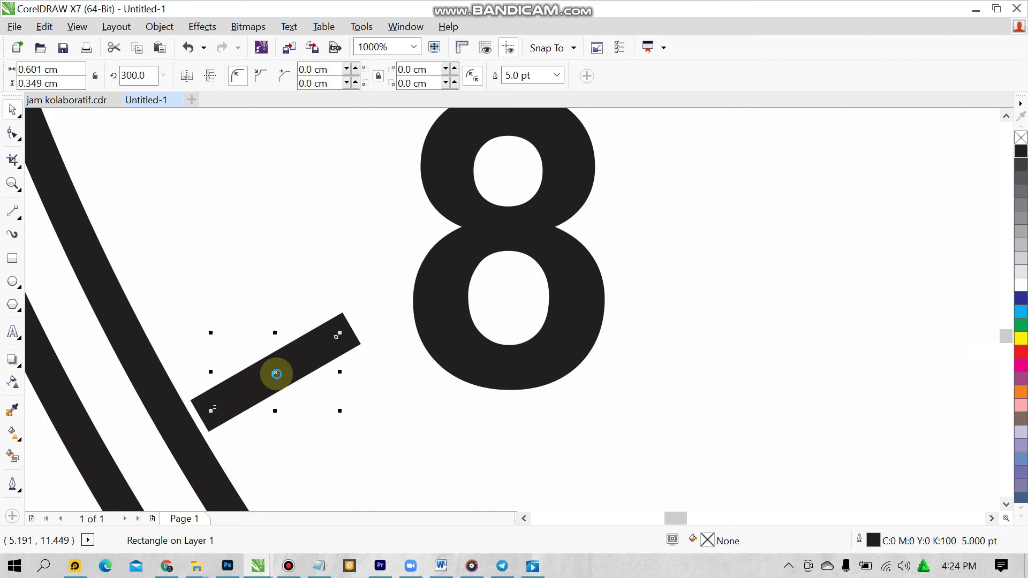
{"action": "scroll", "coordinate": [275, 368], "scroll_direction": "down", "scroll_amount": 3}
{"action": "left_click", "coordinate": [137, 378]}
{"action": "scroll", "coordinate": [278, 262], "scroll_direction": "down", "scroll_amount": 3}
{"action": "scroll", "coordinate": [277, 263], "scroll_direction": "down", "scroll_amount": 2}
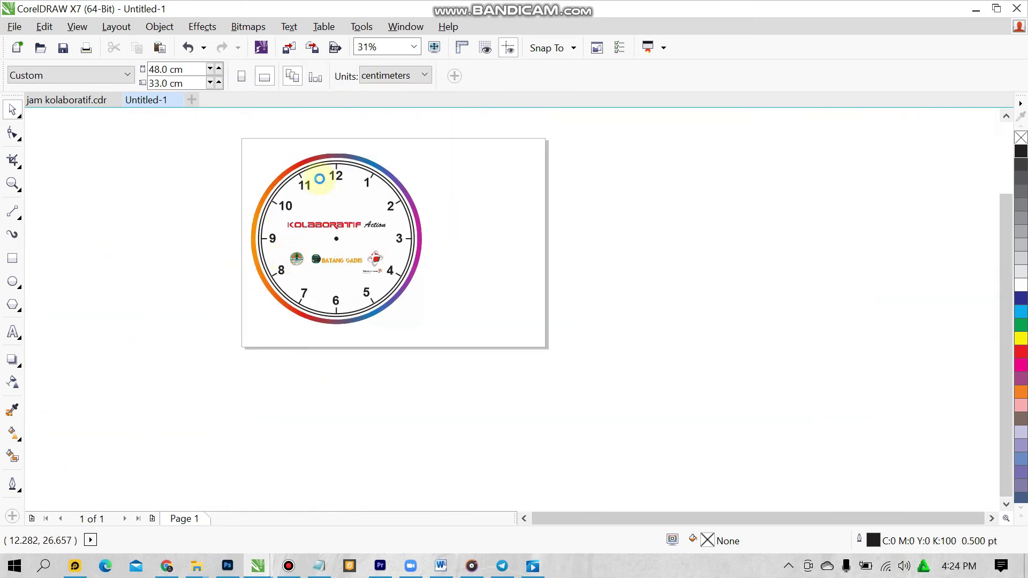
- Compare the hour marks, rings and logos of the new clock face with the original in jam kolaboratif.cdr, up close and as a whole
{"action": "scroll", "coordinate": [237, 184], "scroll_direction": "up", "scroll_amount": 3}
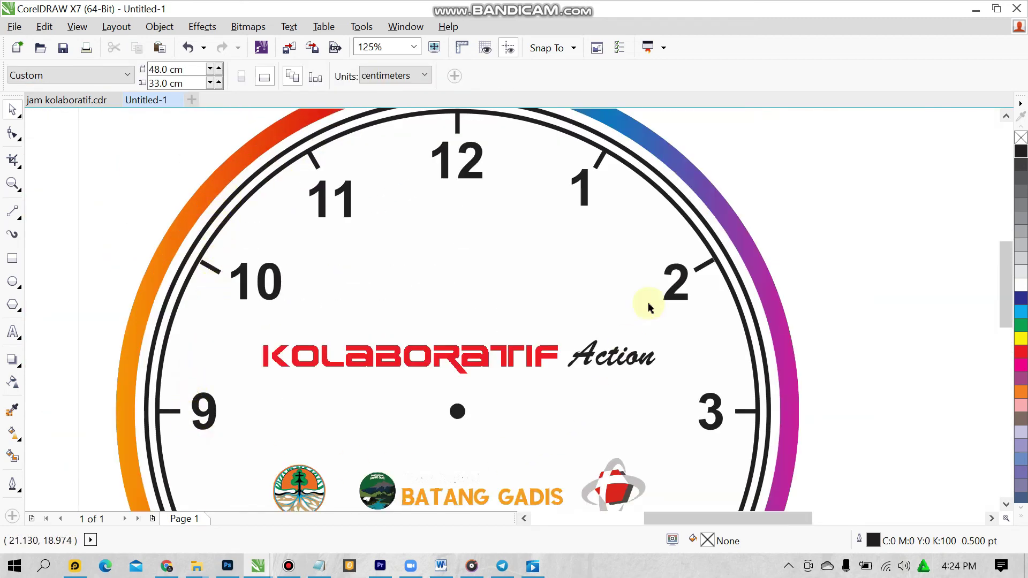
{"action": "scroll", "coordinate": [624, 174], "scroll_direction": "up", "scroll_amount": 1}
{"action": "scroll", "coordinate": [558, 144], "scroll_direction": "down", "scroll_amount": 2}
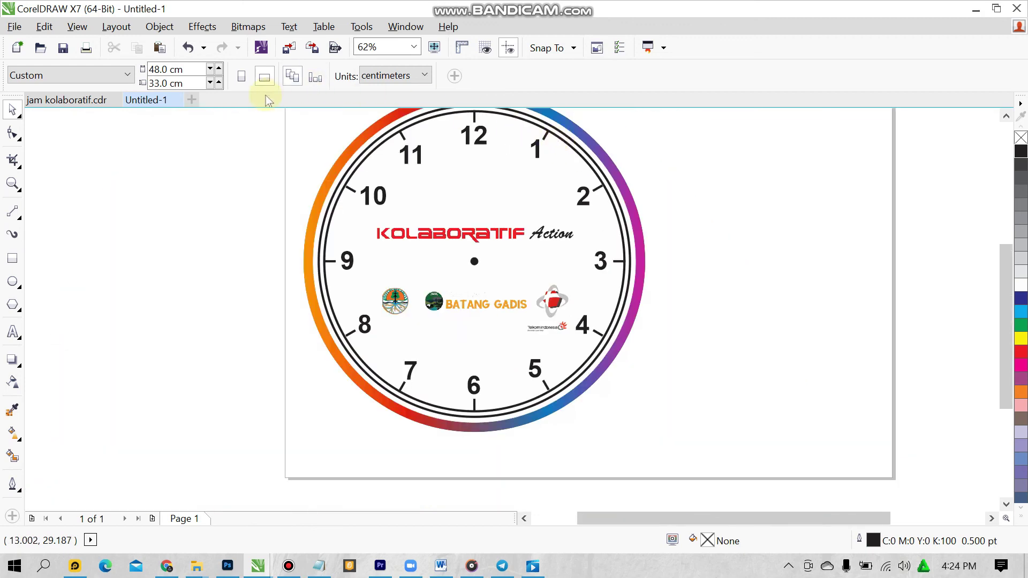
{"action": "left_click", "coordinate": [69, 100]}
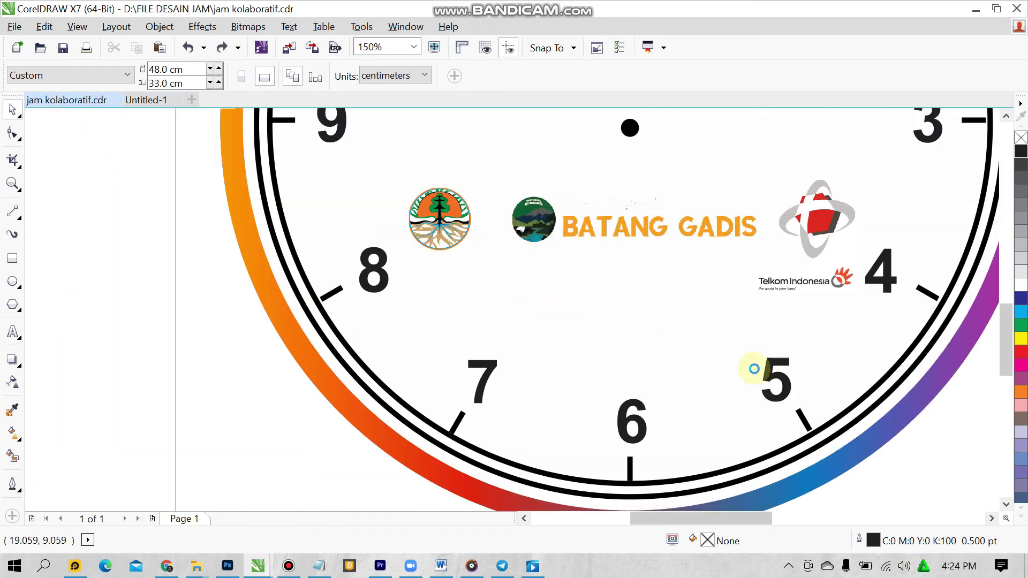
{"action": "scroll", "coordinate": [755, 369], "scroll_direction": "down", "scroll_amount": 1}
{"action": "scroll", "coordinate": [821, 172], "scroll_direction": "up", "scroll_amount": 2}
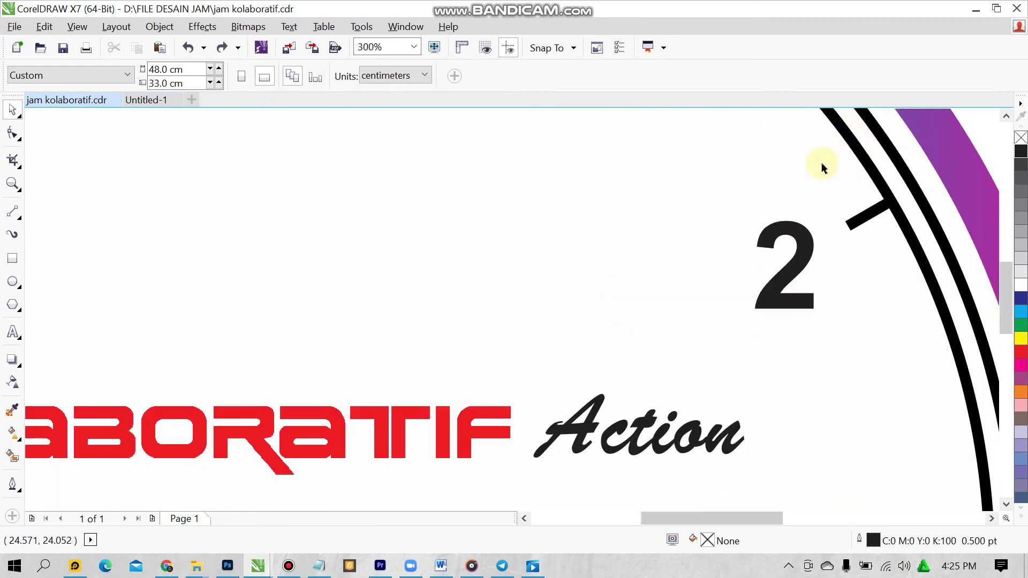
{"action": "scroll", "coordinate": [831, 160], "scroll_direction": "down", "scroll_amount": 1}
{"action": "scroll", "coordinate": [341, 227], "scroll_direction": "down", "scroll_amount": 2}
{"action": "scroll", "coordinate": [395, 171], "scroll_direction": "up", "scroll_amount": 1}
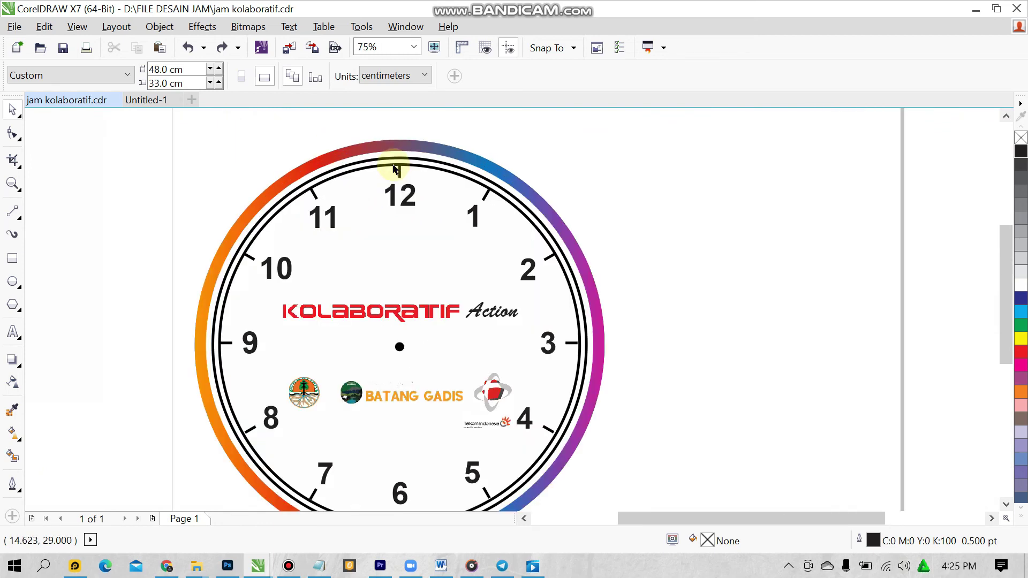
{"action": "scroll", "coordinate": [394, 169], "scroll_direction": "up", "scroll_amount": 1}
{"action": "scroll", "coordinate": [392, 165], "scroll_direction": "down", "scroll_amount": 2}
{"action": "scroll", "coordinate": [408, 289], "scroll_direction": "up", "scroll_amount": 1}
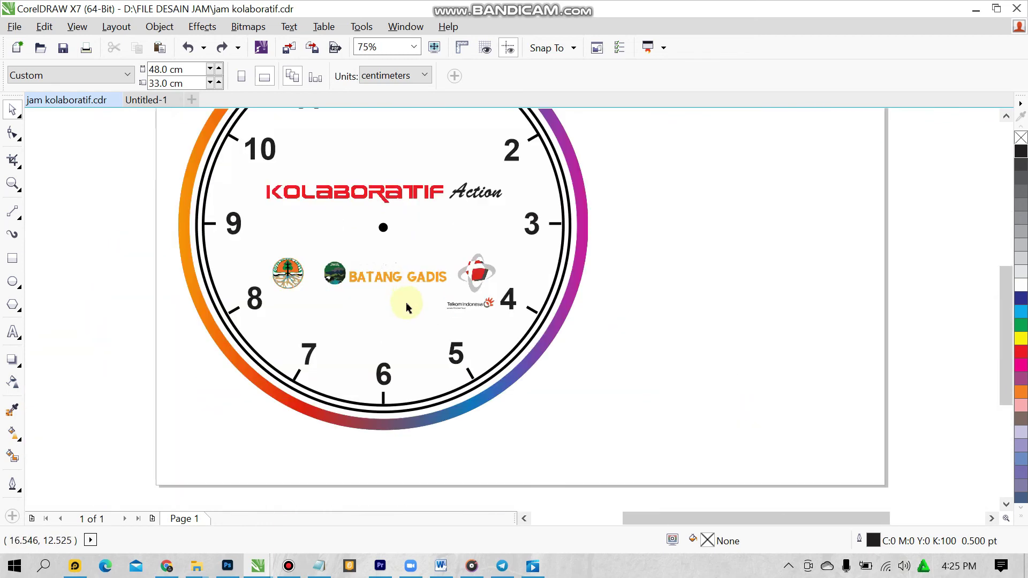
{"action": "scroll", "coordinate": [407, 399], "scroll_direction": "up", "scroll_amount": 1}
{"action": "scroll", "coordinate": [406, 416], "scroll_direction": "up", "scroll_amount": 1}
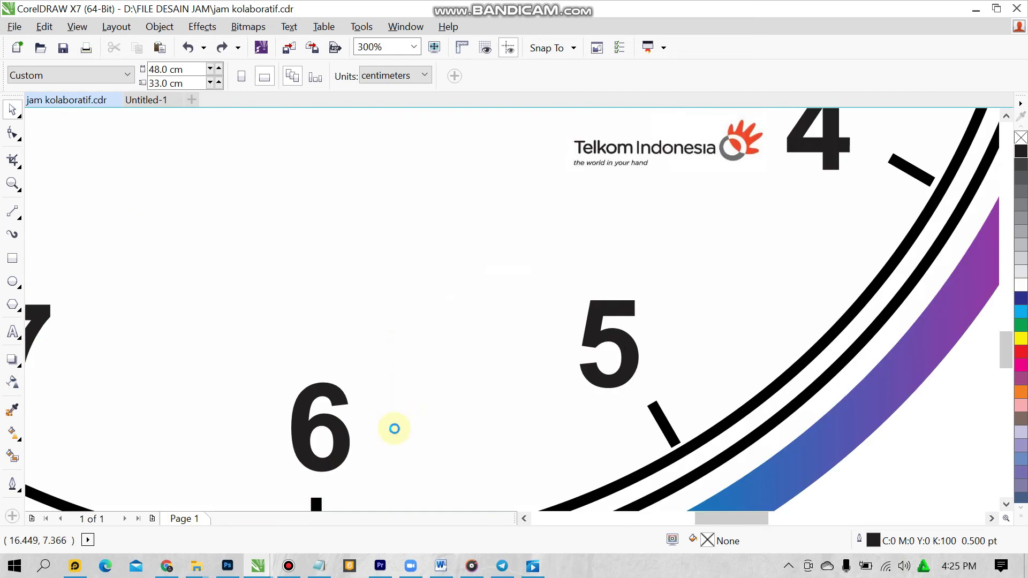
{"action": "scroll", "coordinate": [395, 427], "scroll_direction": "down", "scroll_amount": 1}
{"action": "scroll", "coordinate": [223, 432], "scroll_direction": "up", "scroll_amount": 1}
{"action": "scroll", "coordinate": [140, 450], "scroll_direction": "up", "scroll_amount": 3}
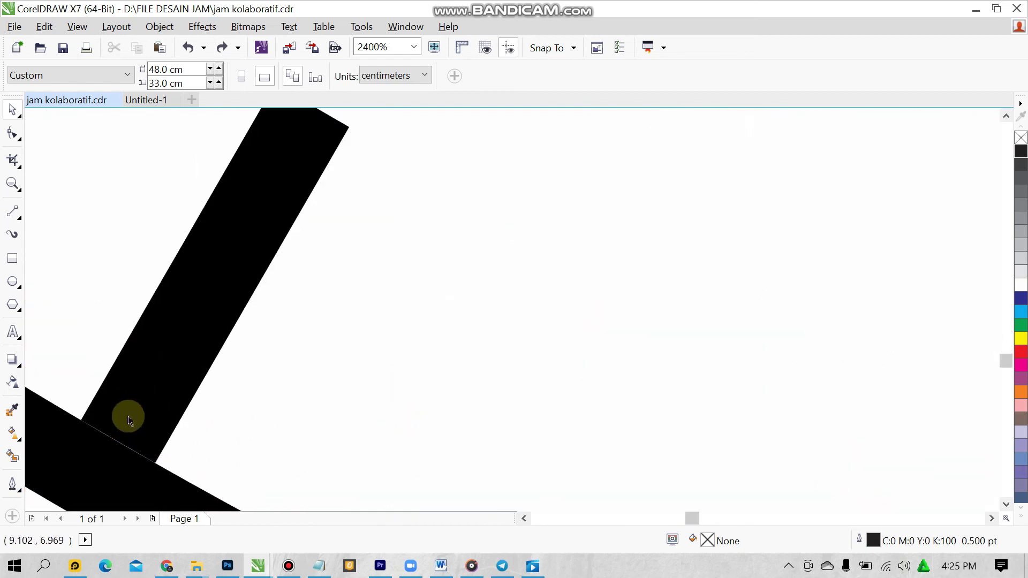
{"action": "scroll", "coordinate": [114, 438], "scroll_direction": "down", "scroll_amount": 1}
{"action": "scroll", "coordinate": [86, 385], "scroll_direction": "down", "scroll_amount": 3}
{"action": "scroll", "coordinate": [53, 343], "scroll_direction": "down", "scroll_amount": 4}
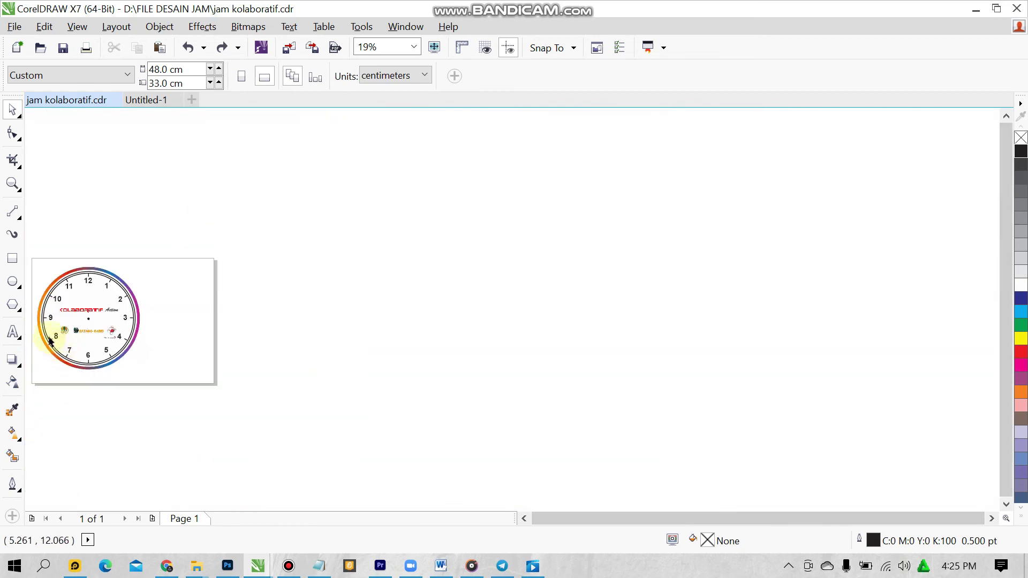
{"action": "scroll", "coordinate": [57, 339], "scroll_direction": "up", "scroll_amount": 4}
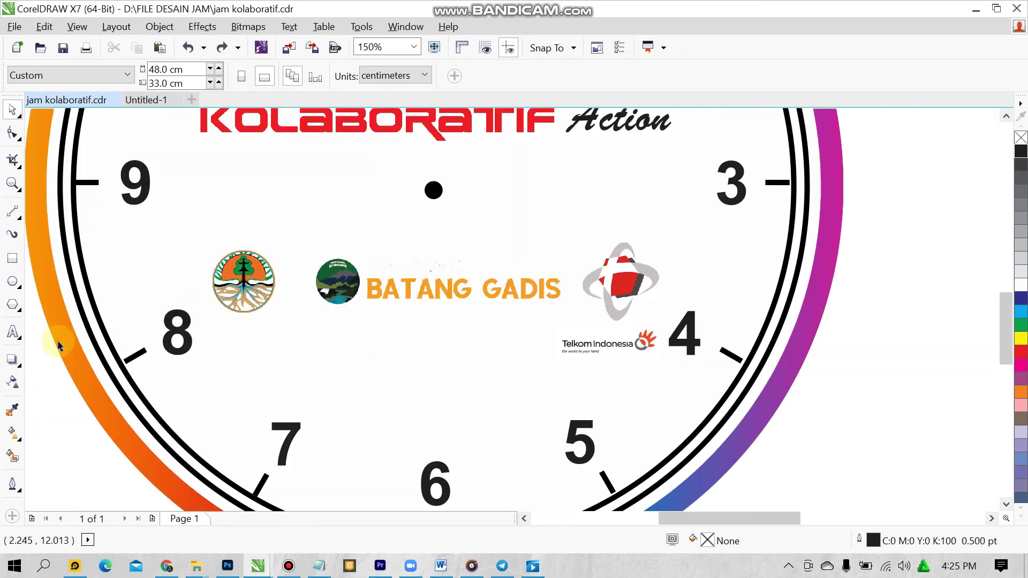
- Return to Untitled-1 and review the complete clock face
{"action": "left_click", "coordinate": [162, 100]}
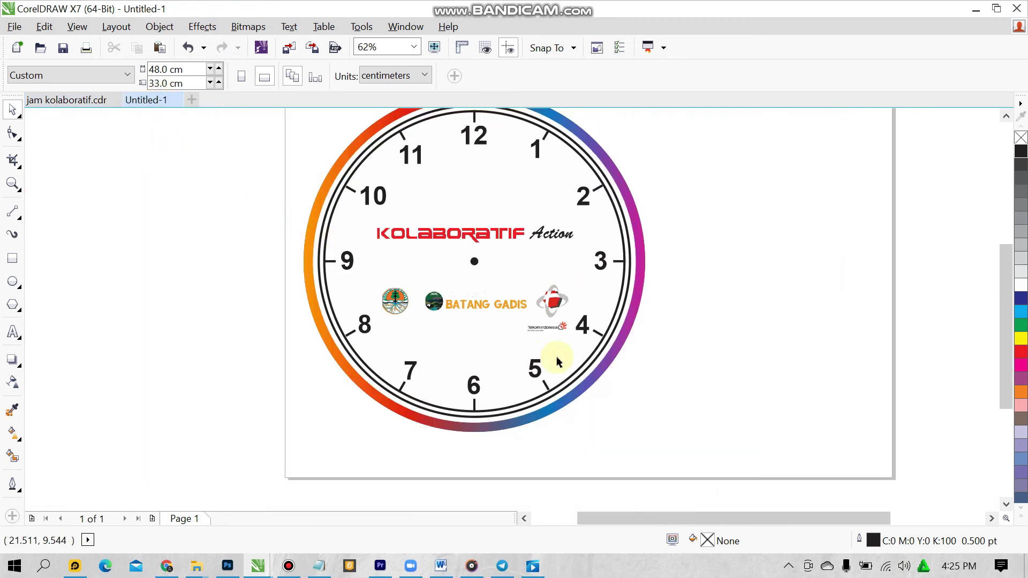
{"action": "key", "text": "shift+F12"}
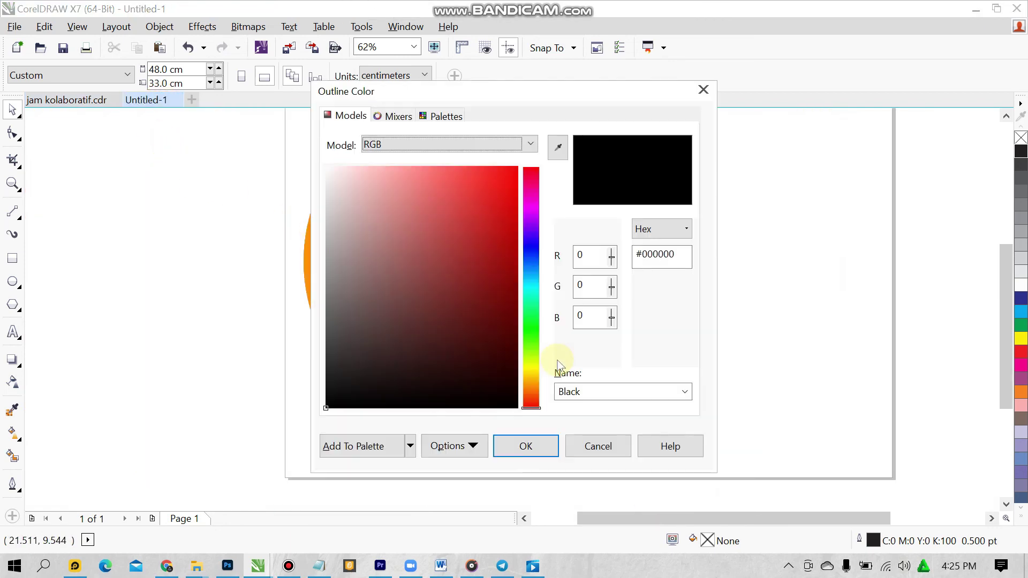
{"action": "left_click", "coordinate": [586, 443]}
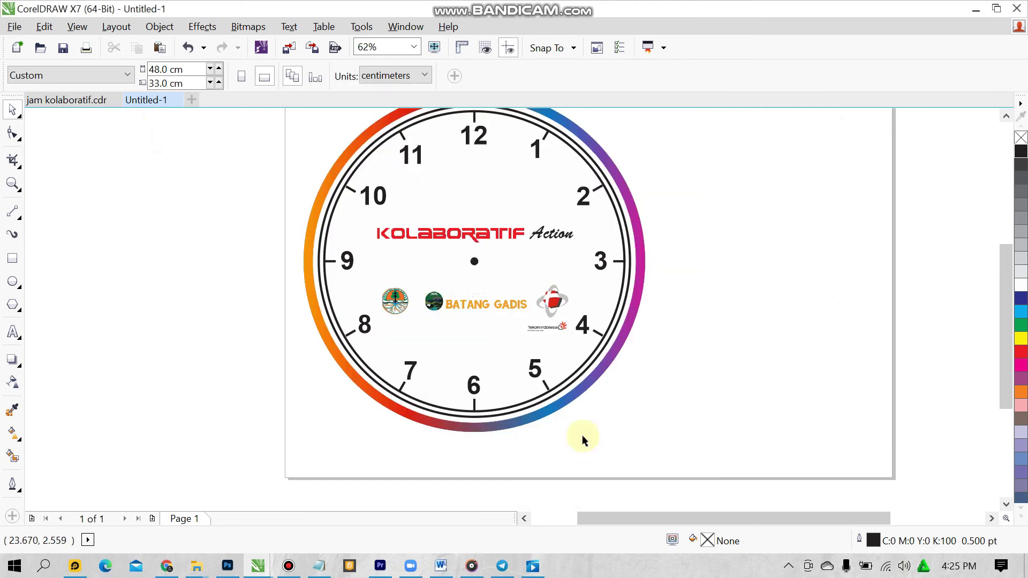
{"action": "left_click", "coordinate": [414, 47]}
{"action": "left_click", "coordinate": [421, 80]}
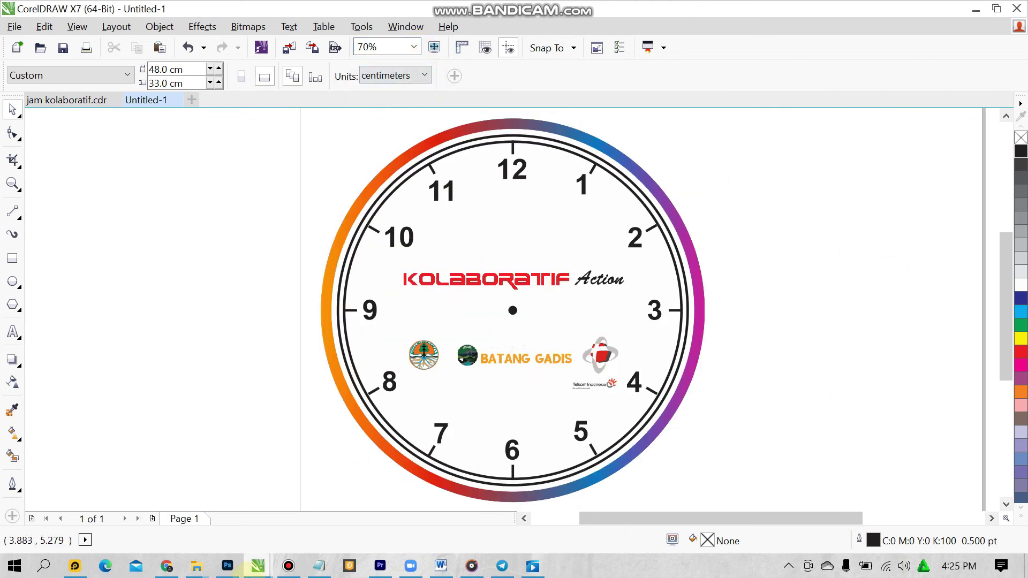
{"action": "mouse_move", "coordinate": [254, 566]}
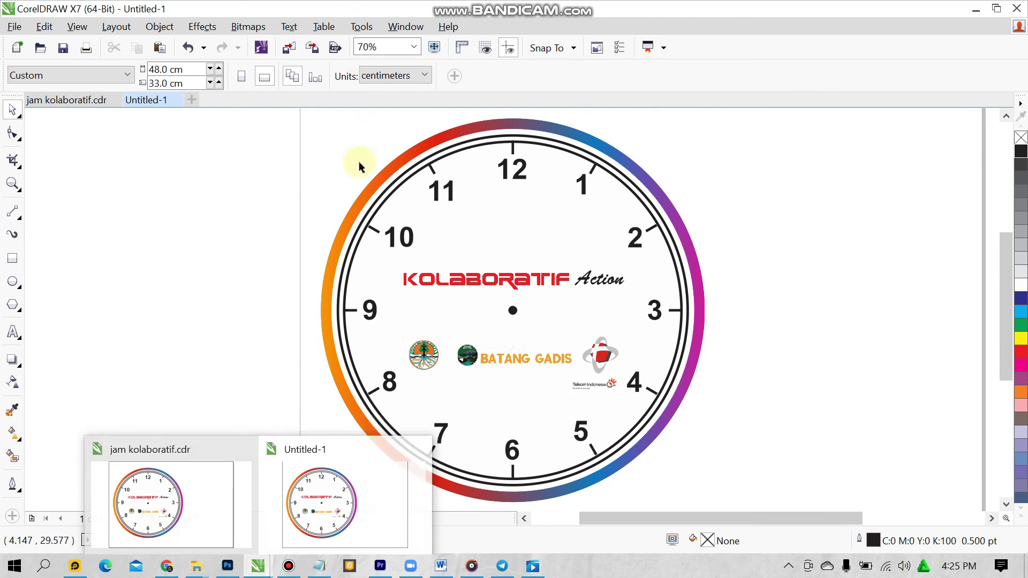